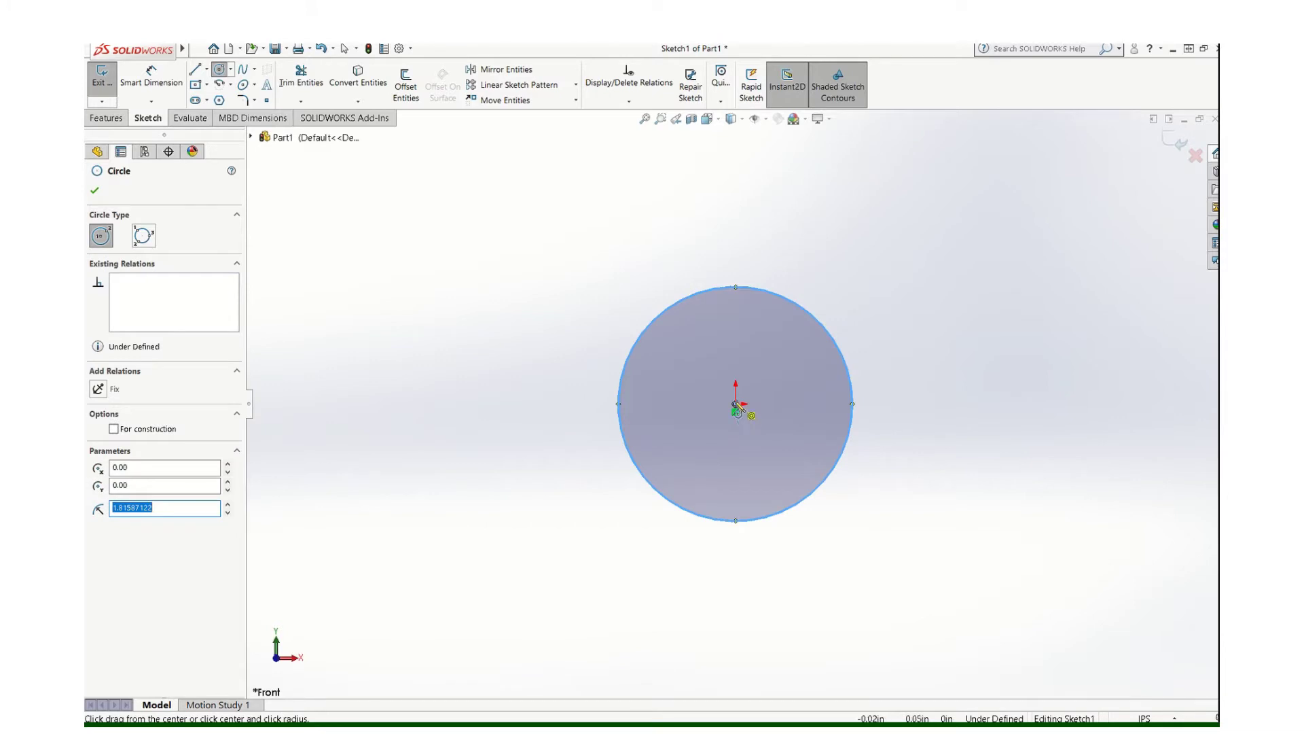
- Sketch a second circle with a radius of about 1.53 in, centred on the origin inside the existing circle
left_click(735, 404)
left_click(831, 379)
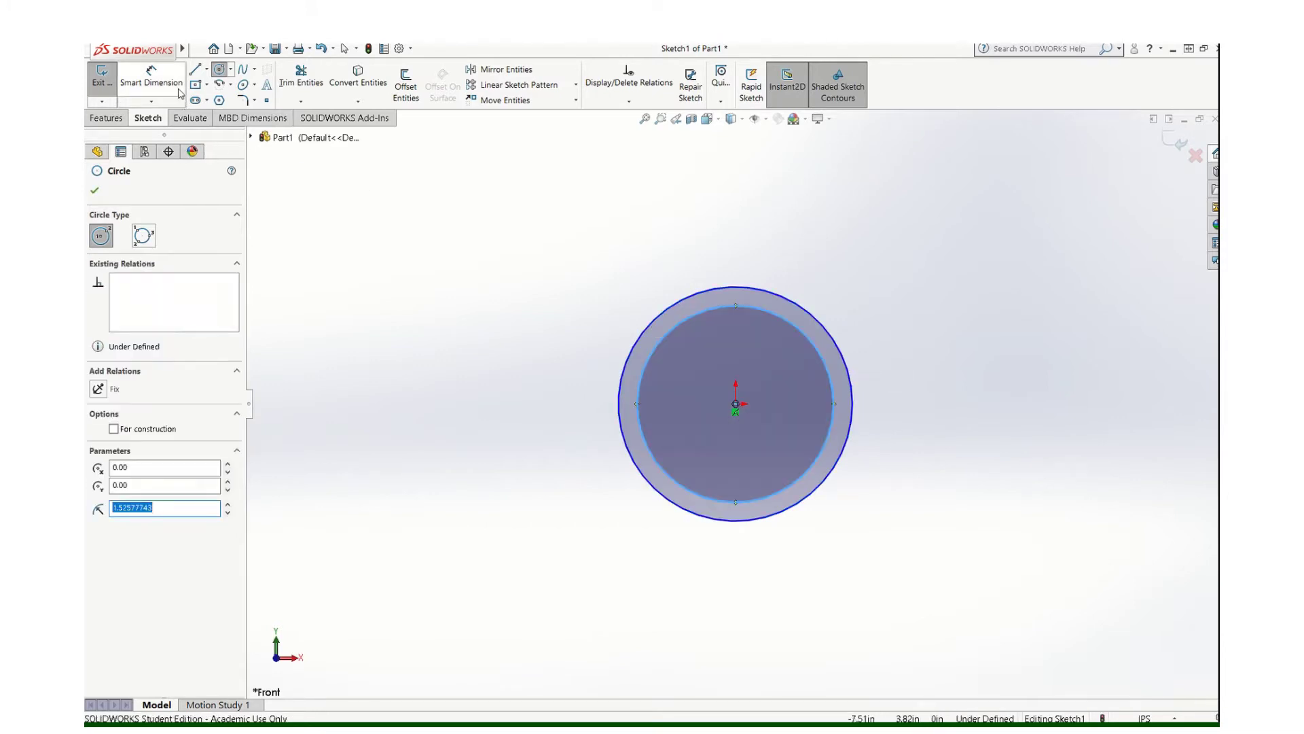
left_click(151, 78)
left_click(808, 312)
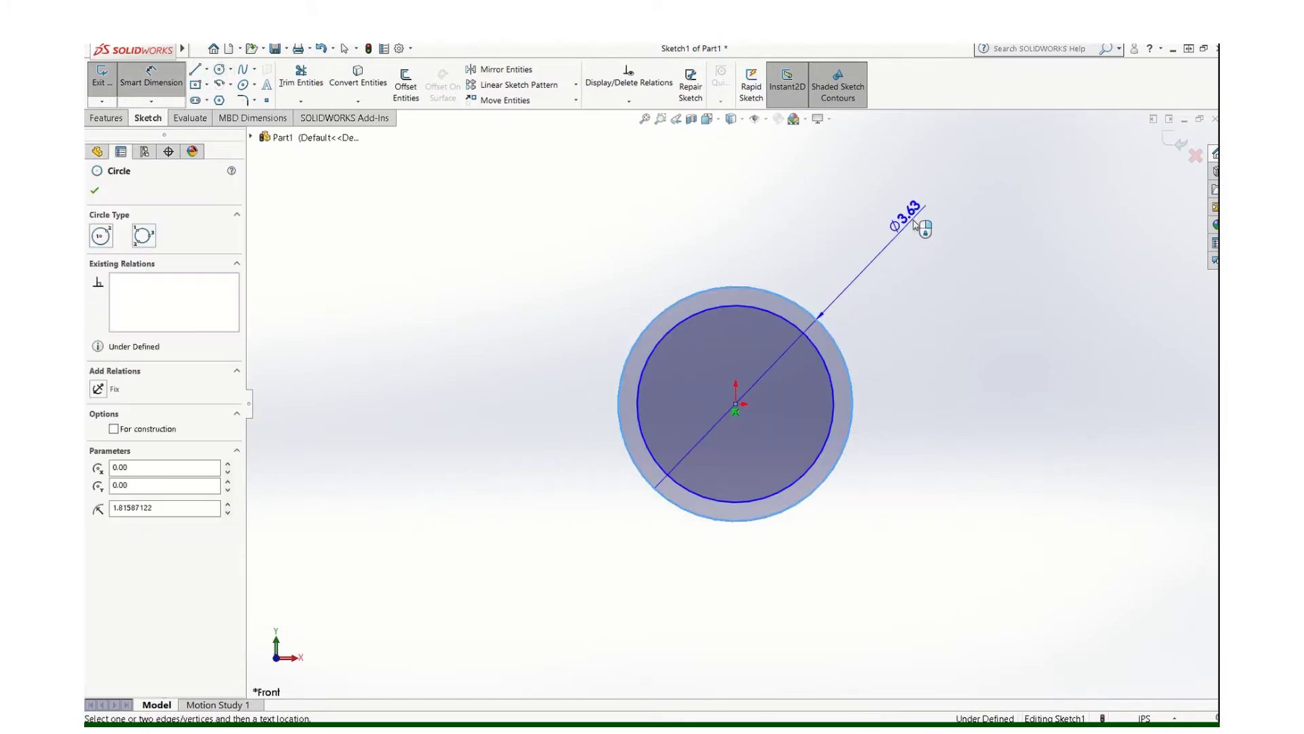
key("Escape")
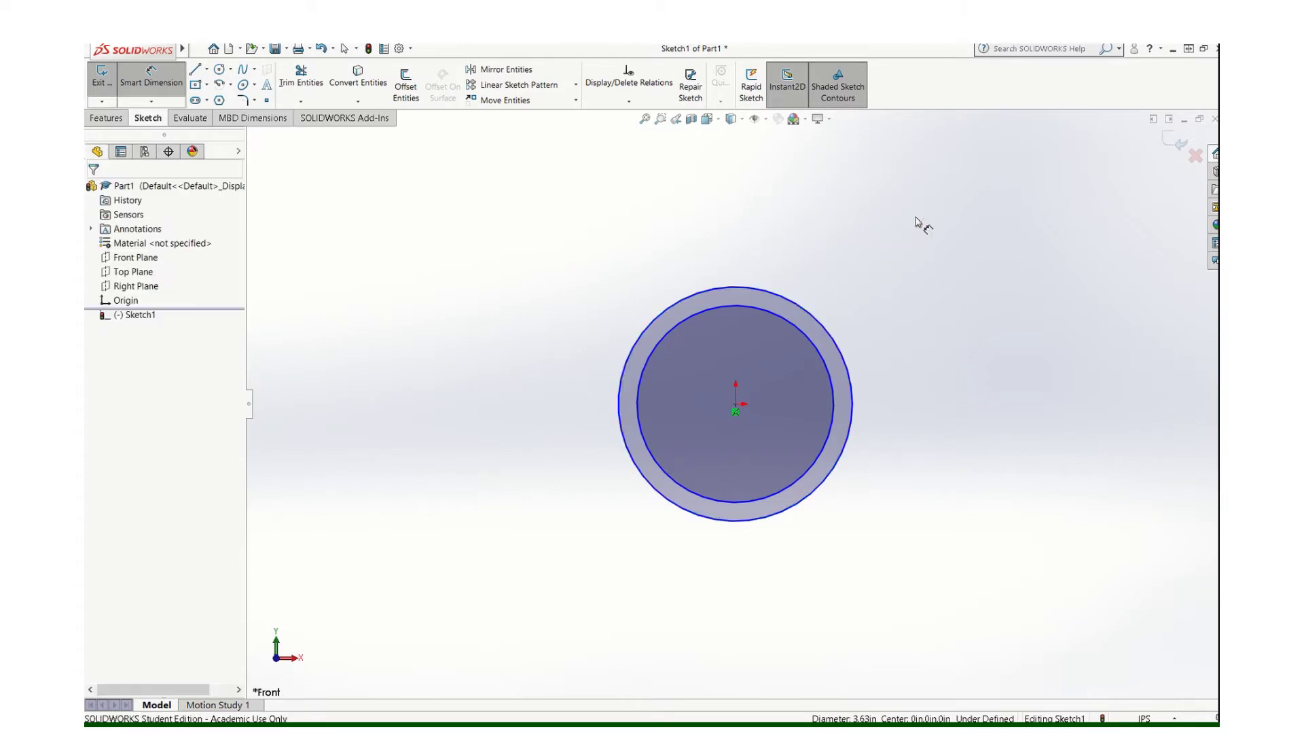
- Set the document's overall drafting standard to ISO
left_click(411, 49)
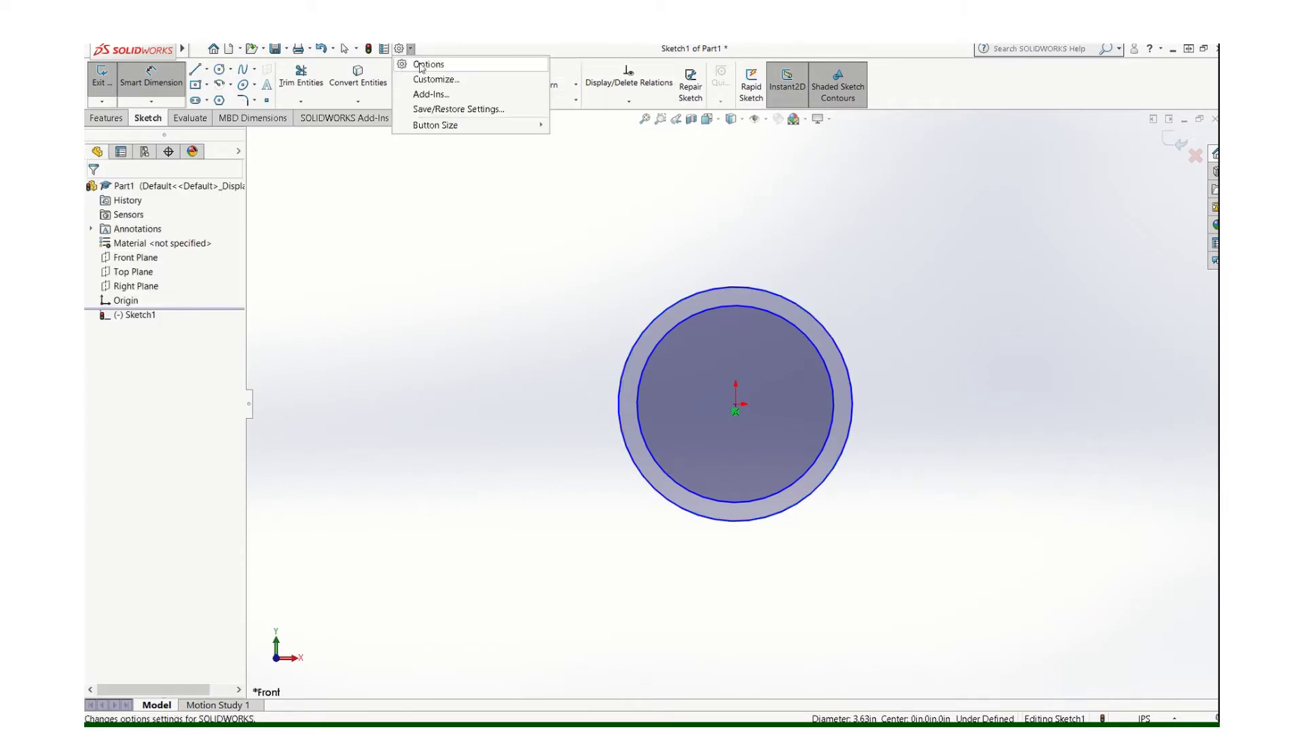
left_click(506, 68)
left_click(566, 163)
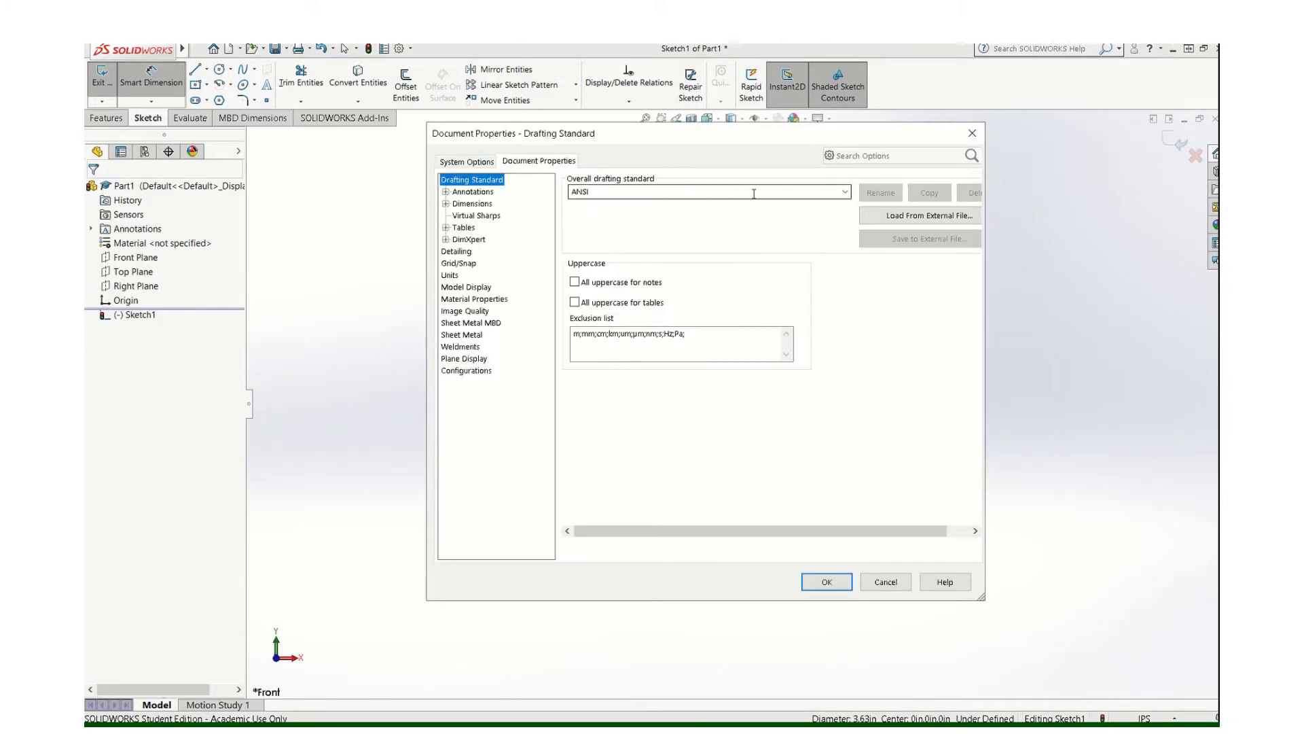
left_click(844, 193)
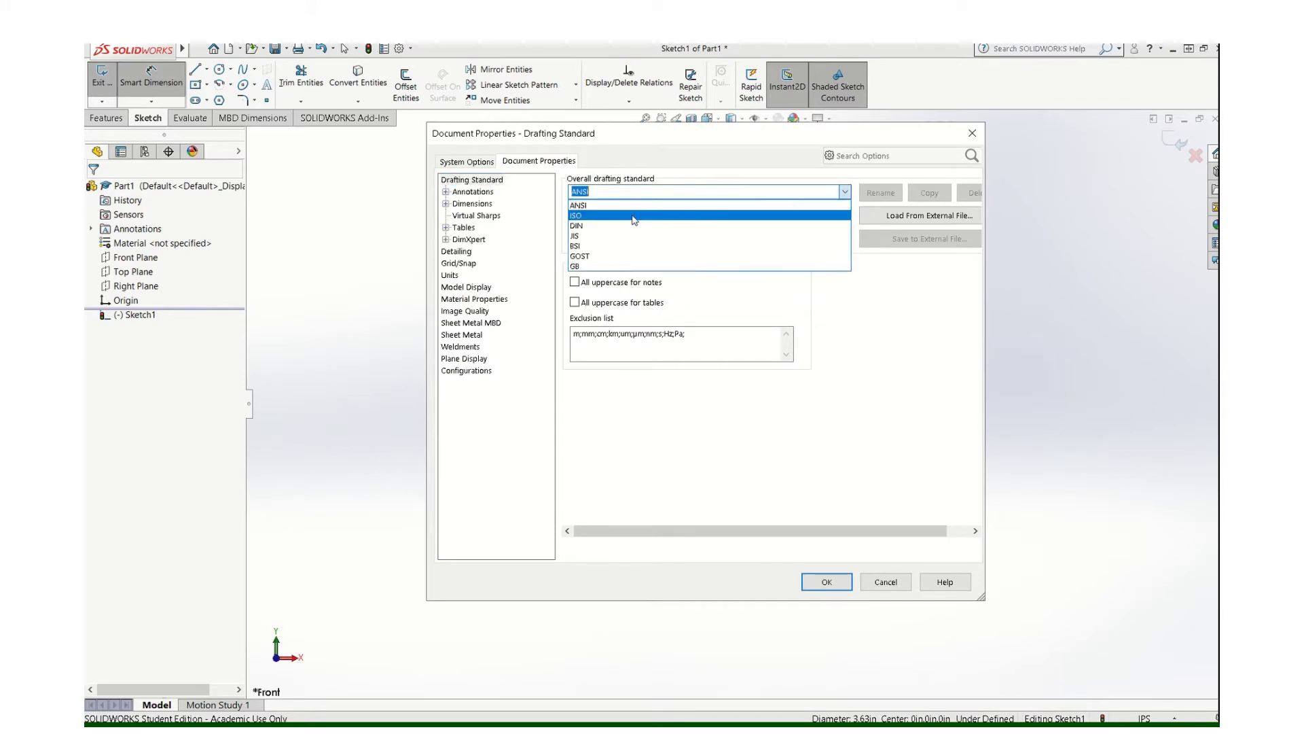
left_click(594, 217)
left_click(825, 583)
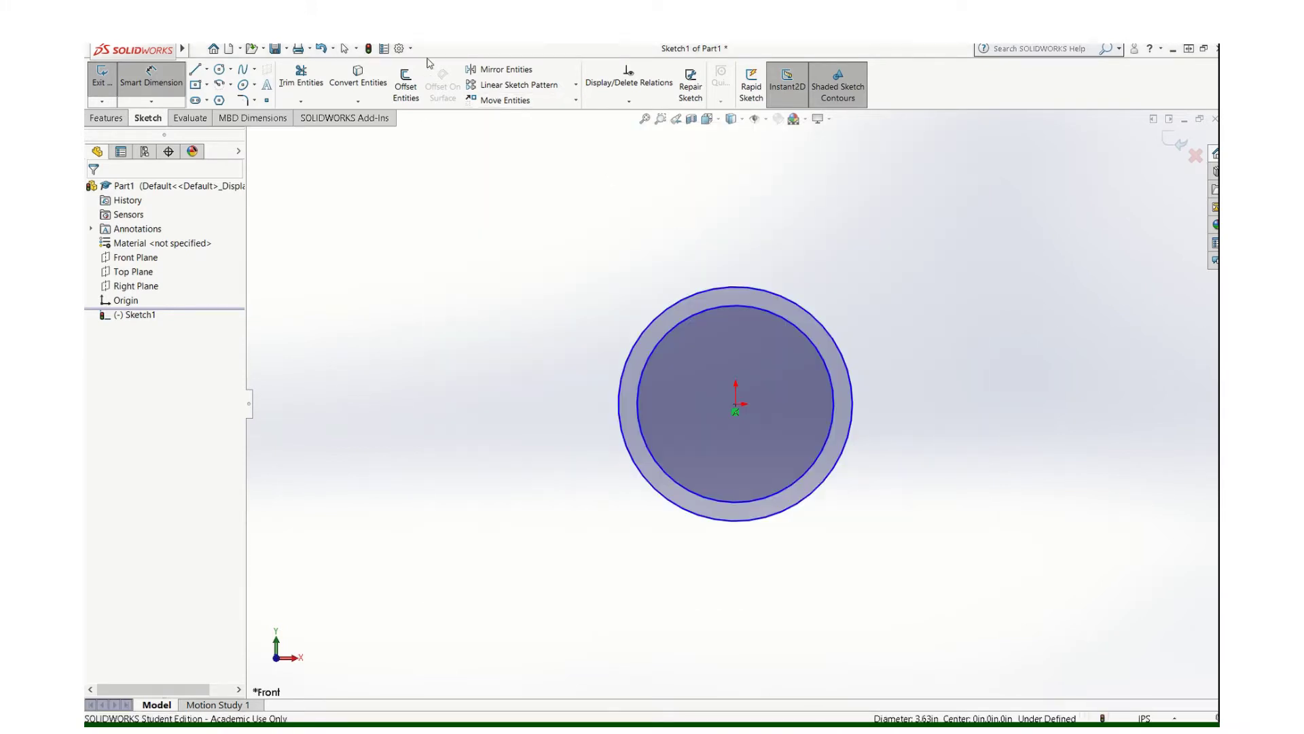
- Check the overall drafting standard in the document properties and keep ISO selected
left_click(410, 48)
left_click(431, 71)
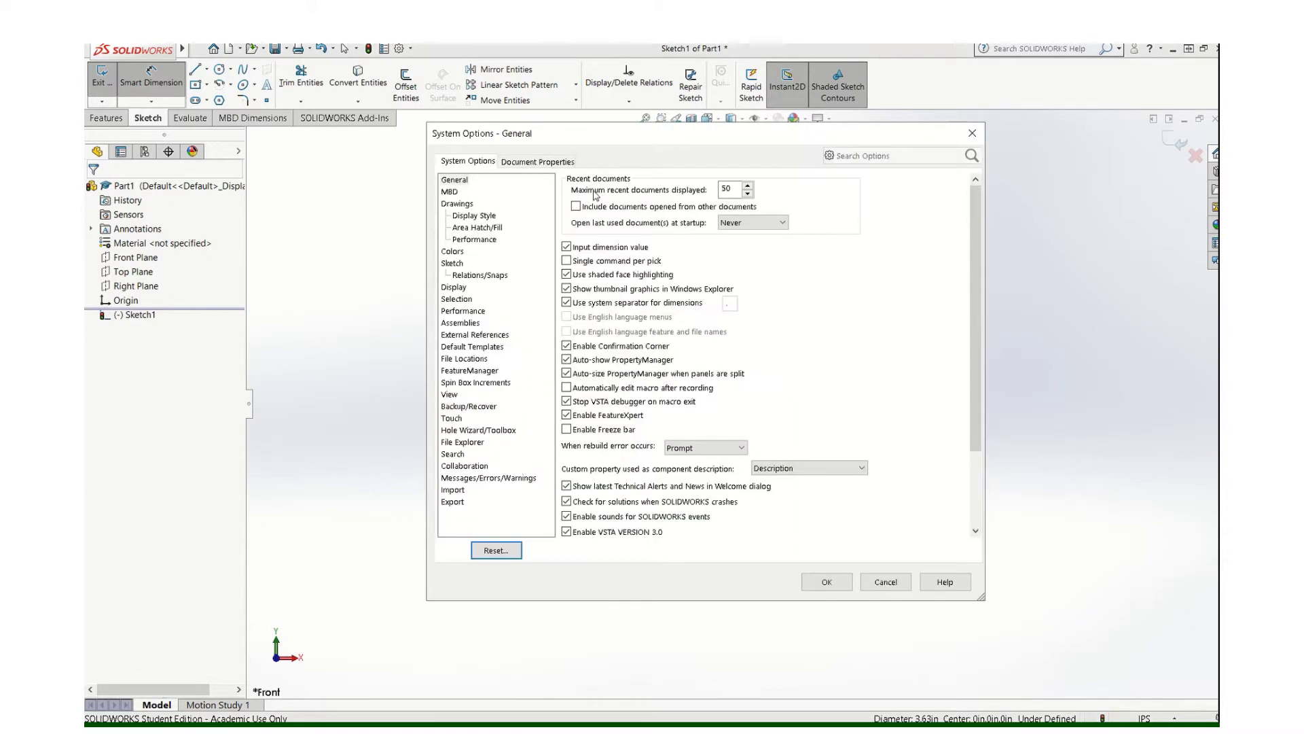
left_click(560, 164)
left_click(844, 192)
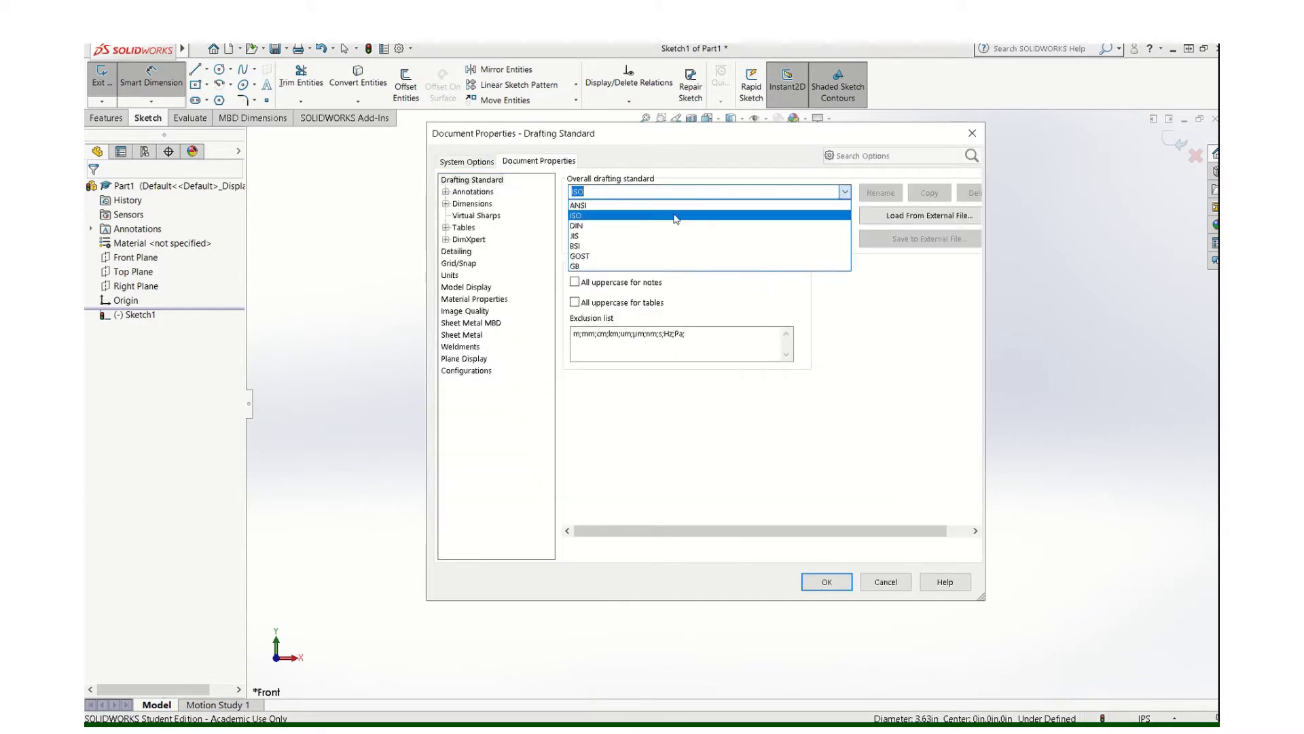
left_click(676, 216)
left_click(827, 581)
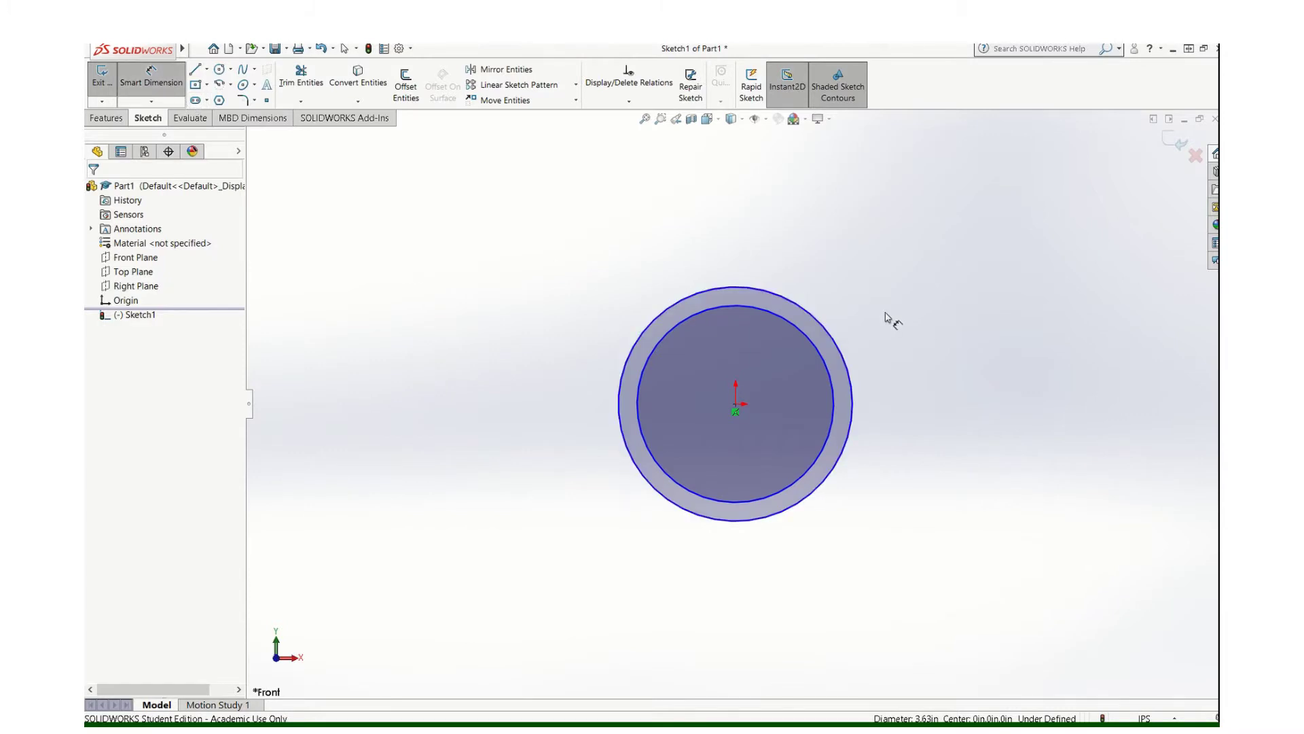
- Dimension the outer circle's diameter as 1.5 in
left_click(830, 326)
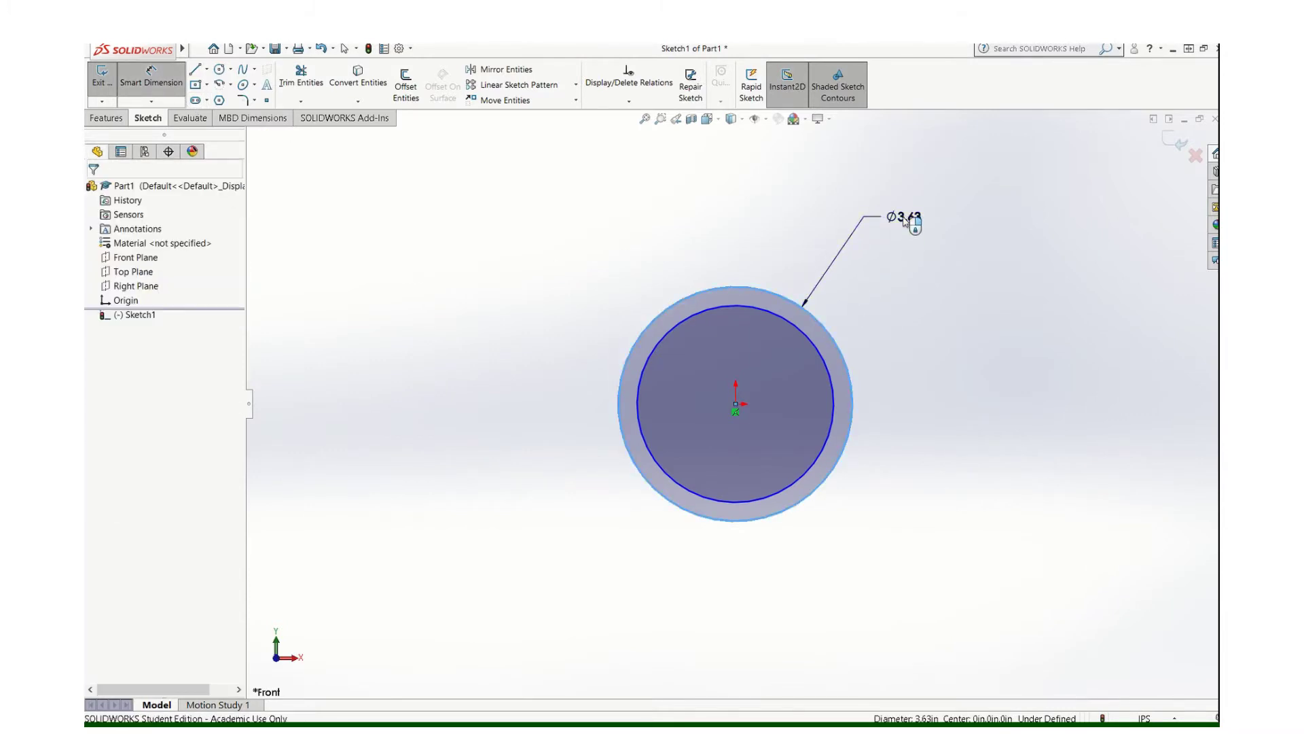
left_click(903, 221)
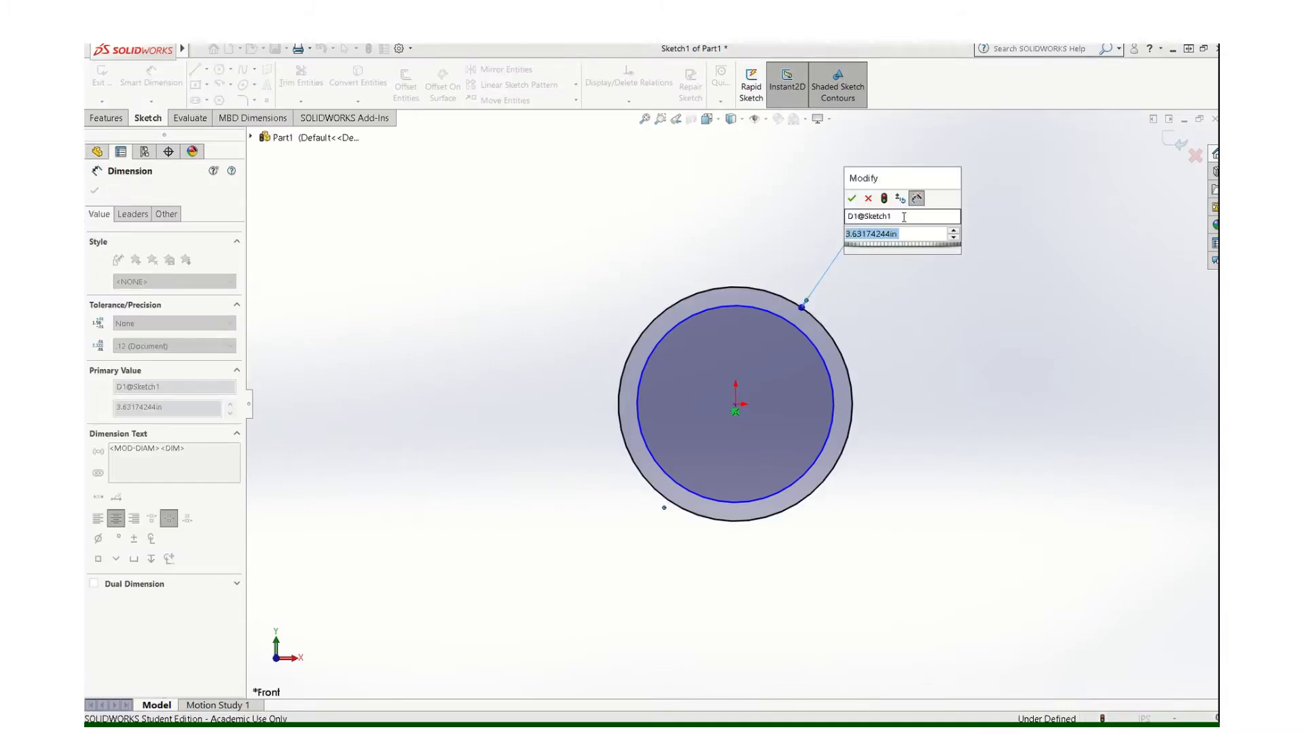
type("1.5")
key("Return")
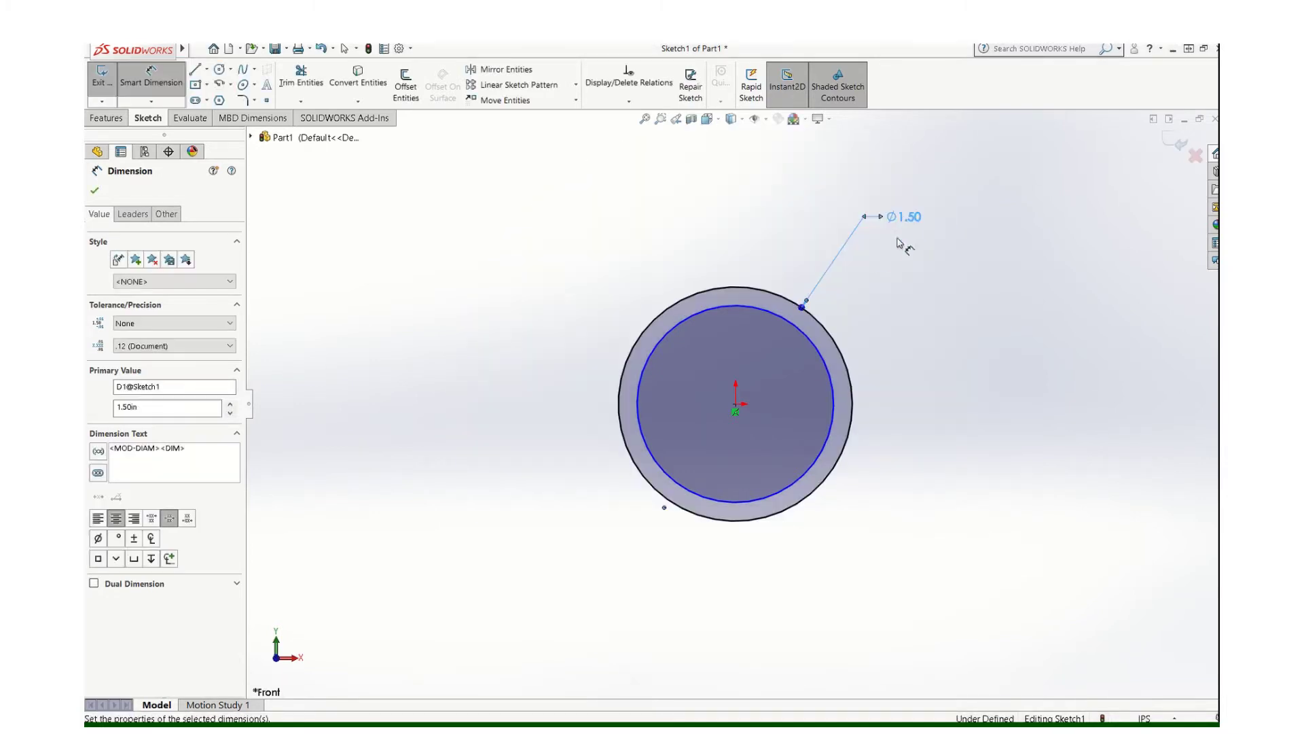
- Dimension the inner circle's diameter as 1 in and exit the sketch
left_click(830, 372)
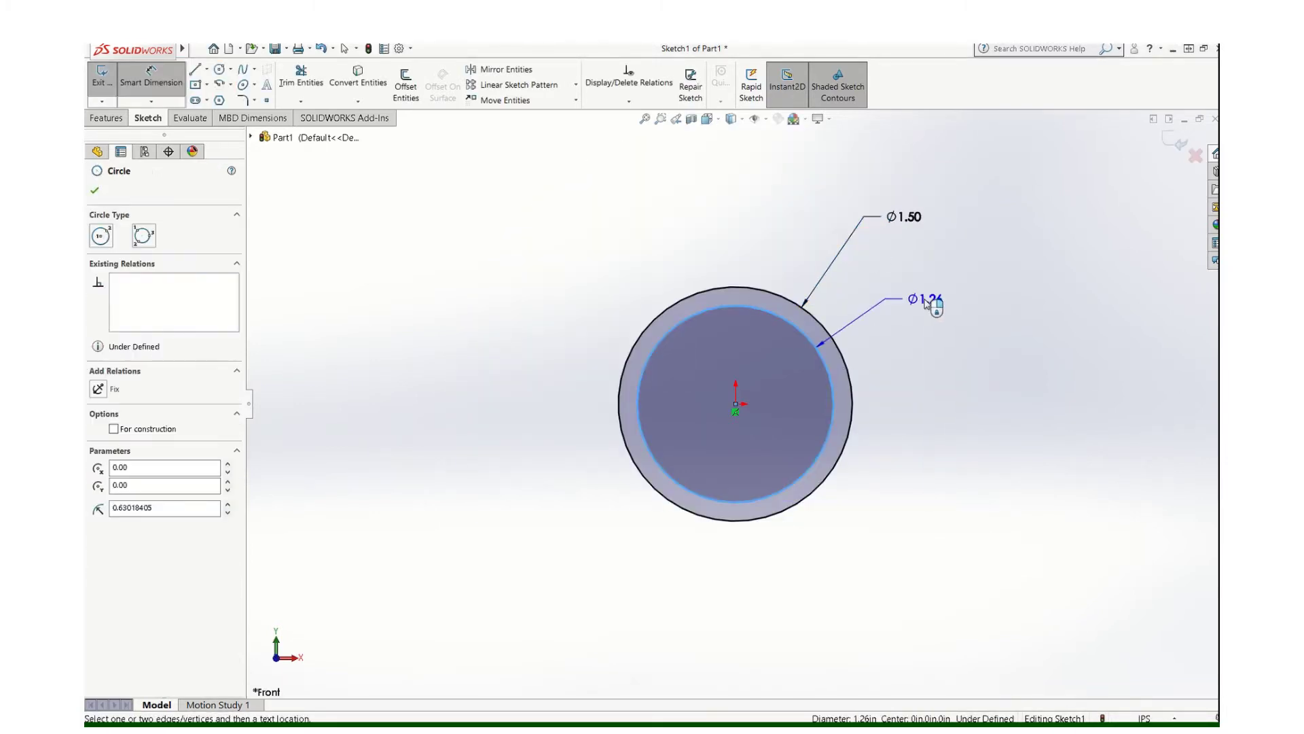
left_click(924, 299)
type("1")
key("Return")
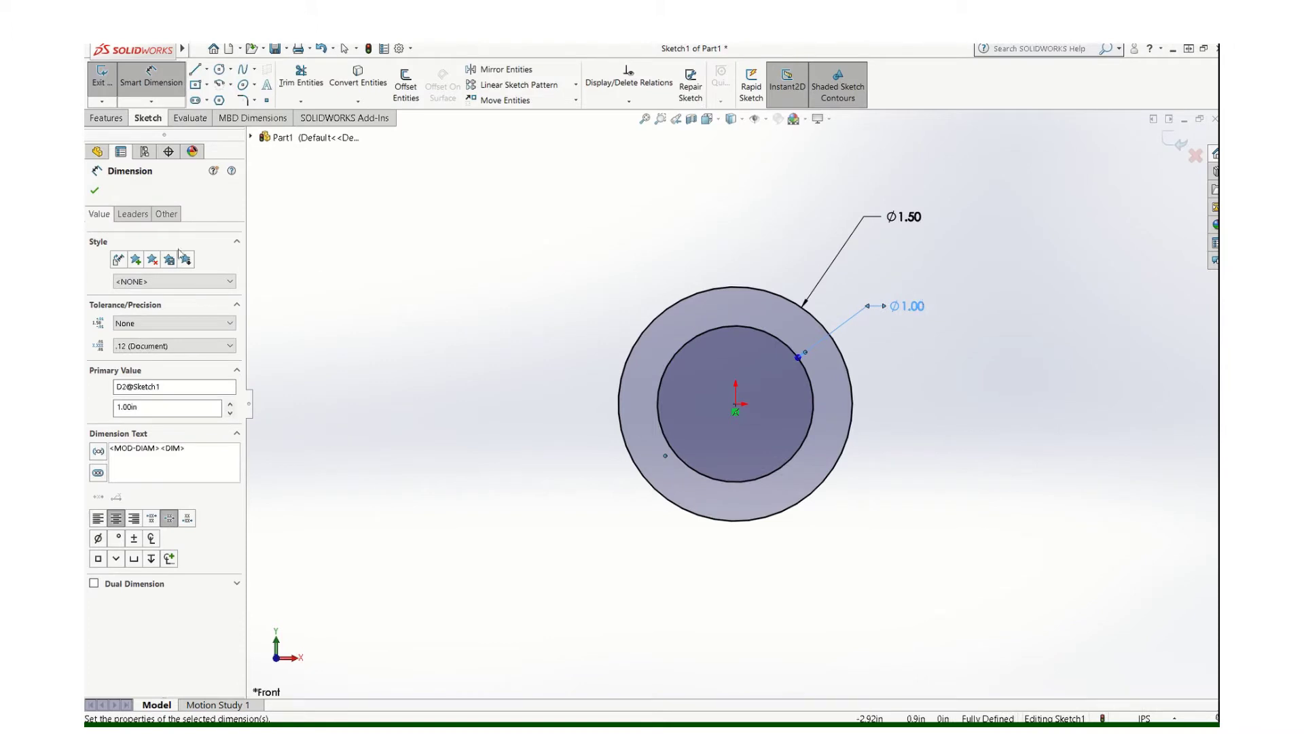
left_click(94, 194)
left_click(1174, 142)
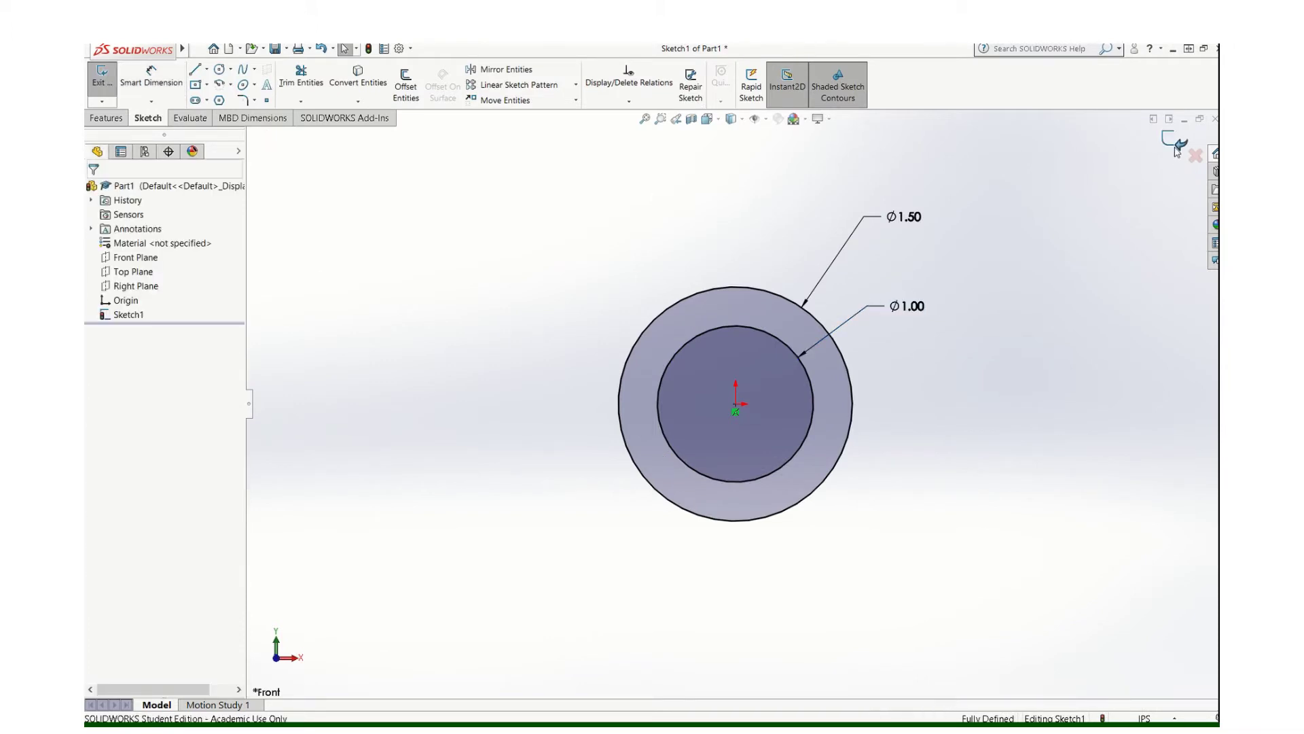
- Extrude the ring between the two circles as a boss, 10 in long, with the Mid Plane end condition
mouse_move(862, 410)
middle_mouse_down()
mouse_move(768, 451)
mouse_move(748, 475)
mouse_move(800, 445)
middle_mouse_up()
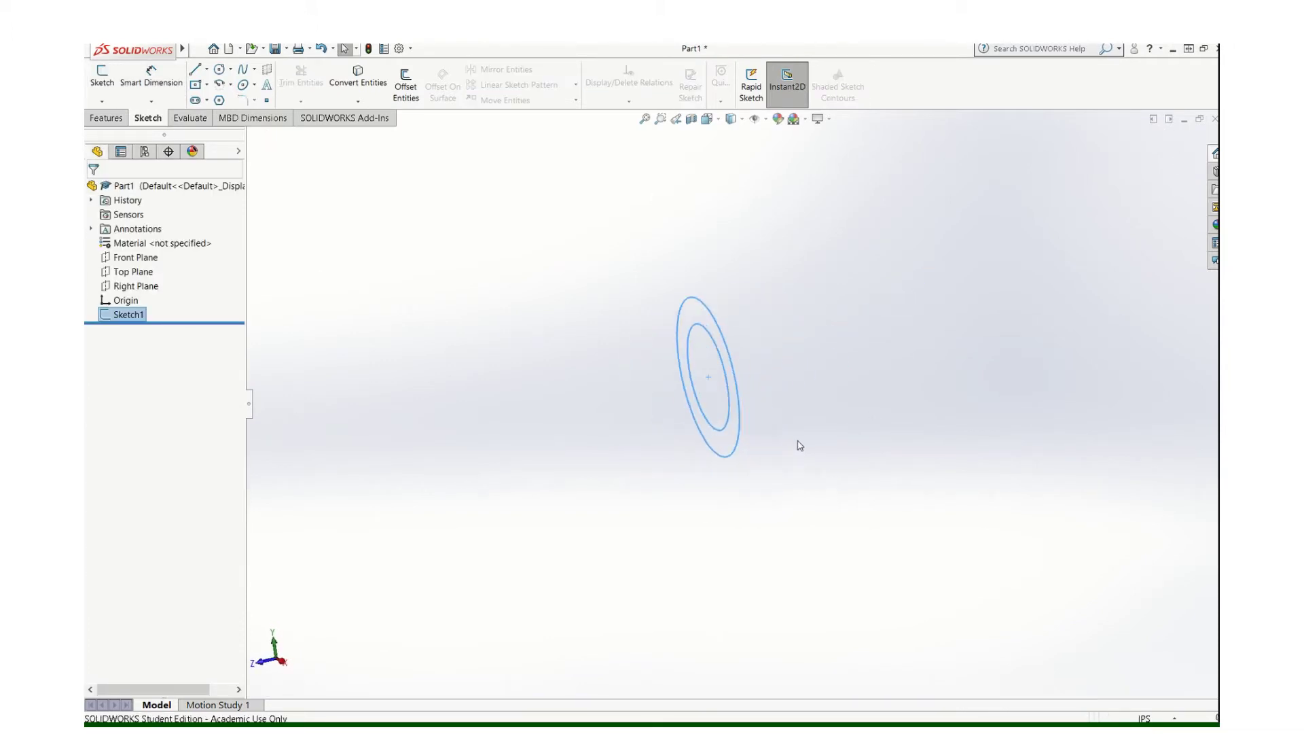
left_click(110, 120)
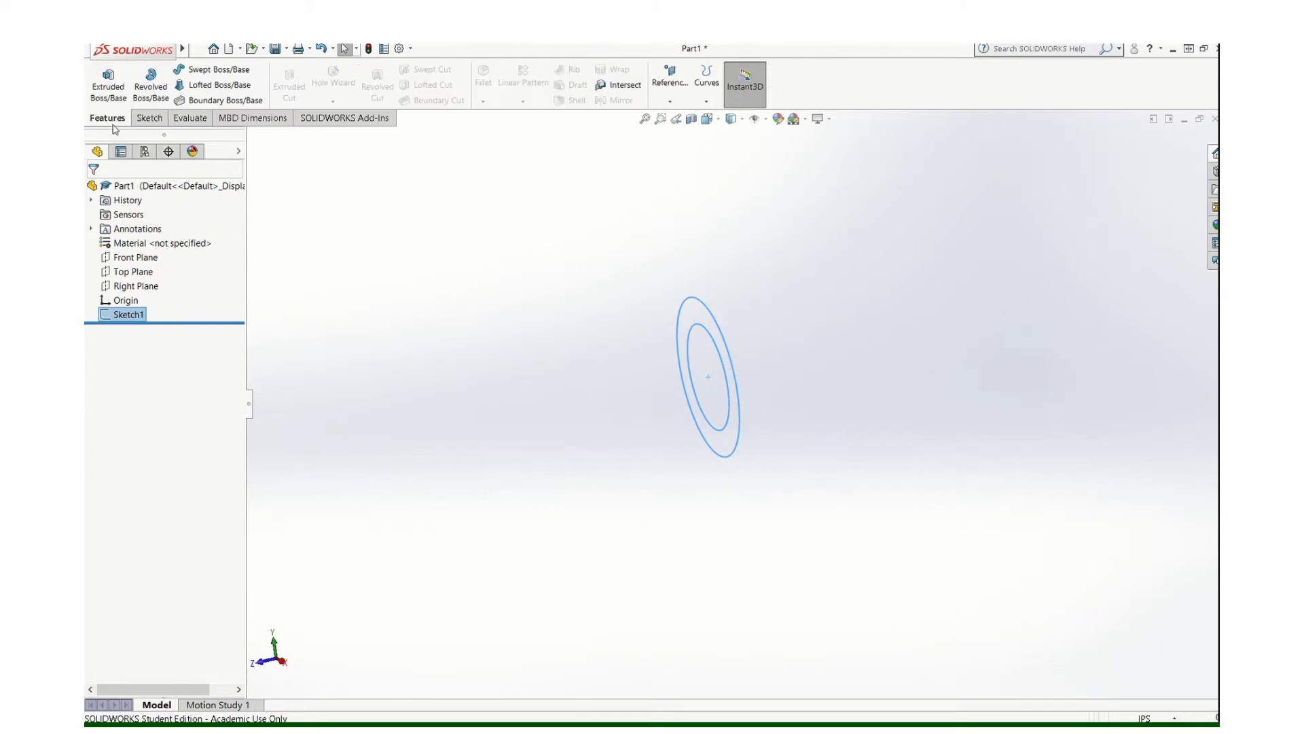
left_click(108, 80)
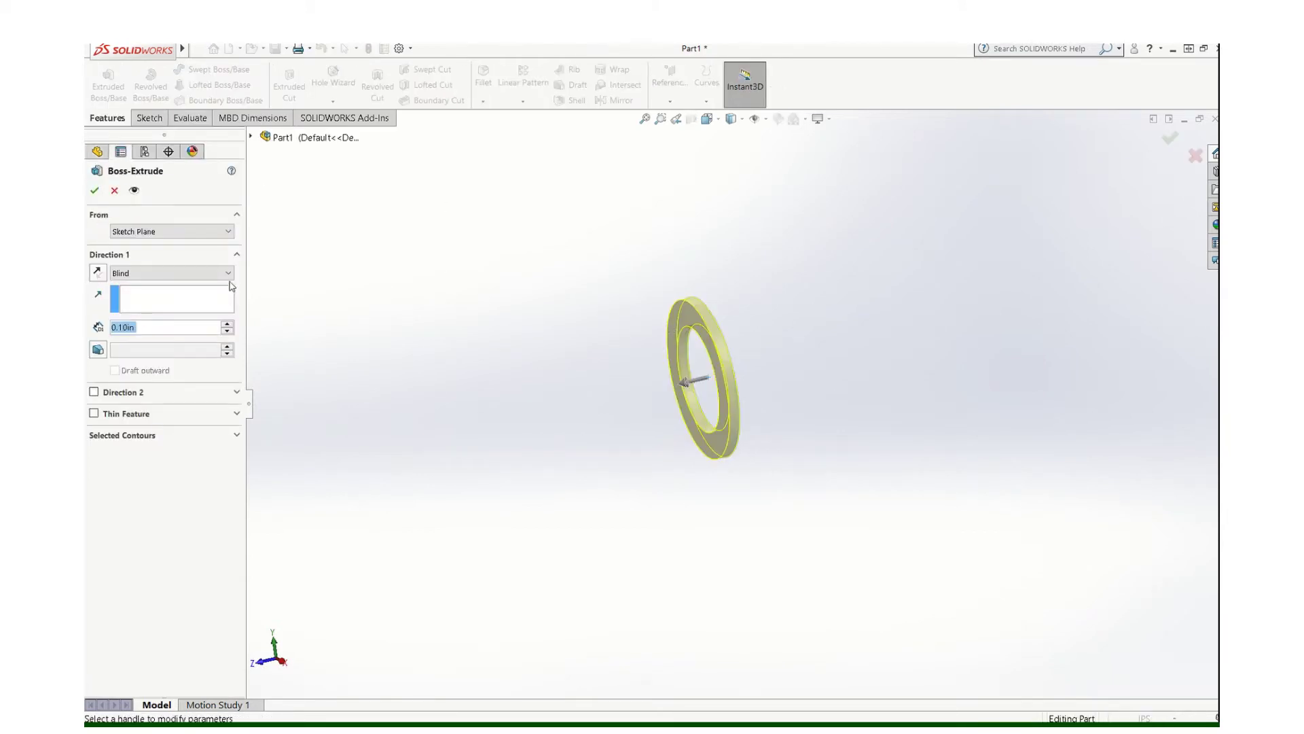
left_click(227, 273)
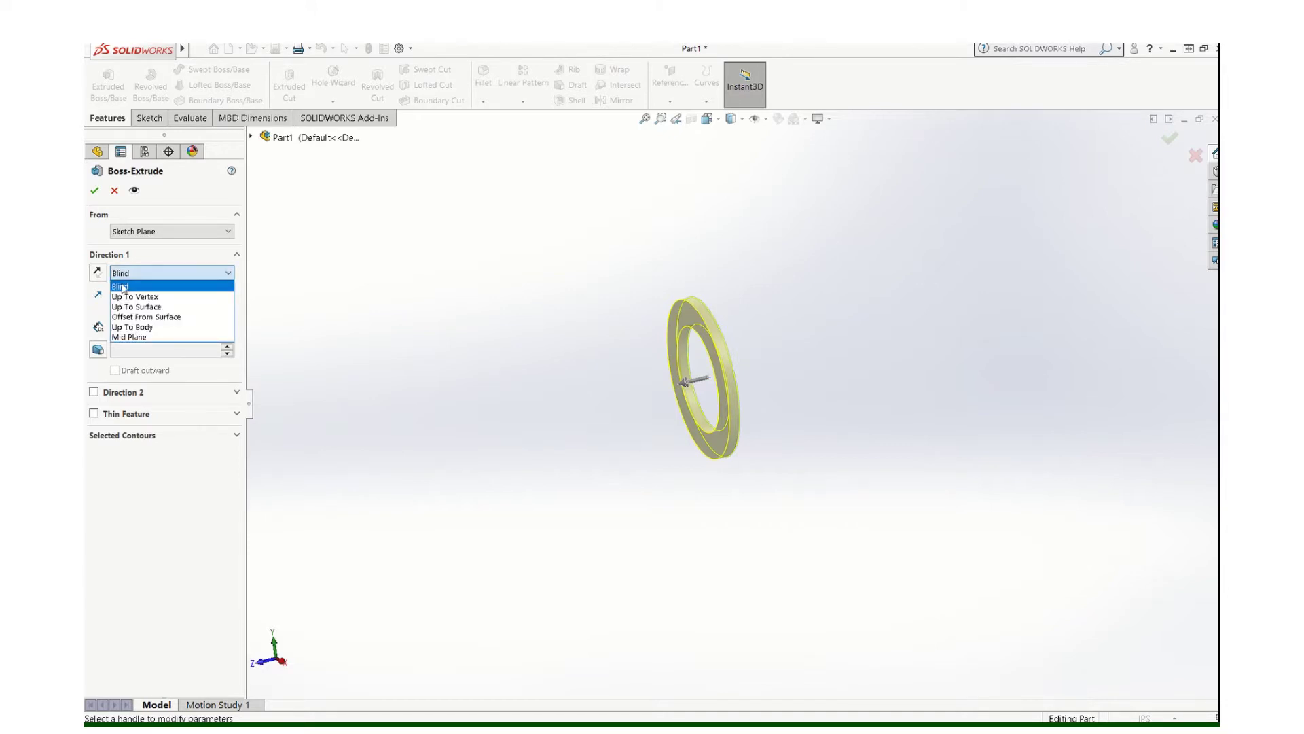
left_click(136, 338)
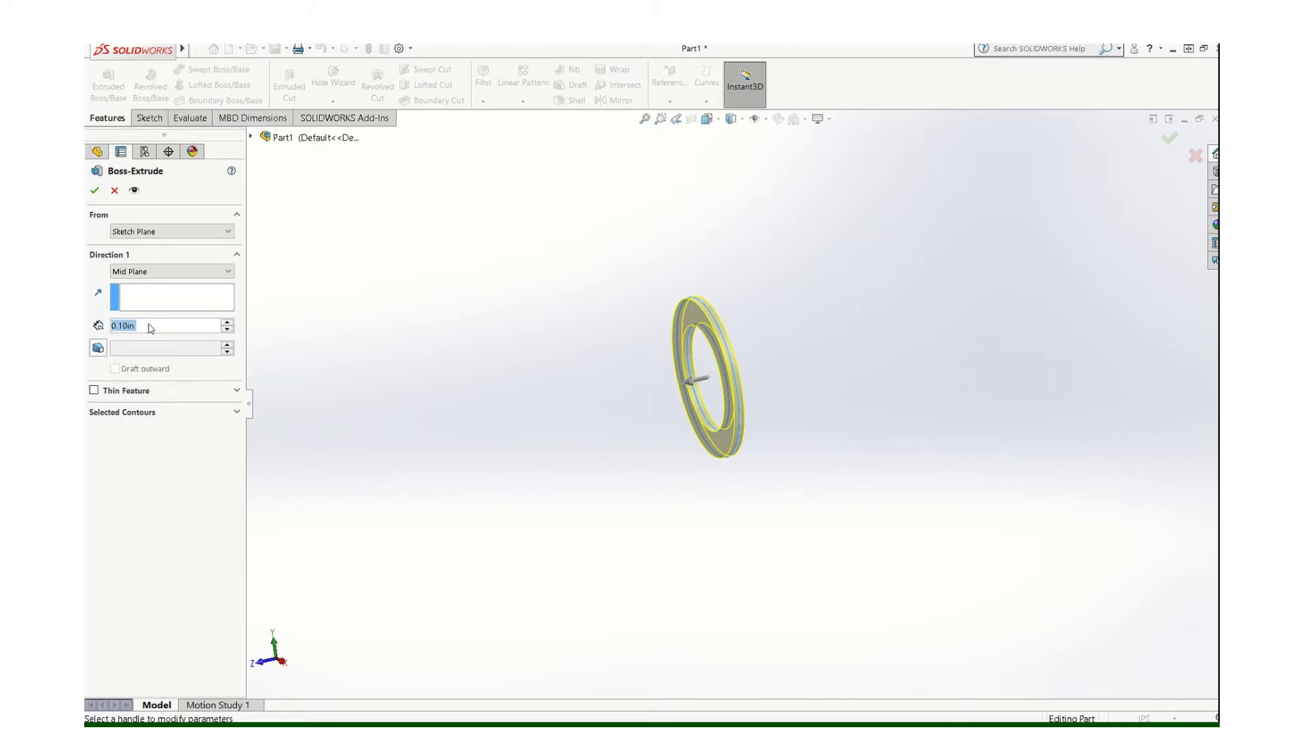
type("10")
key("Return")
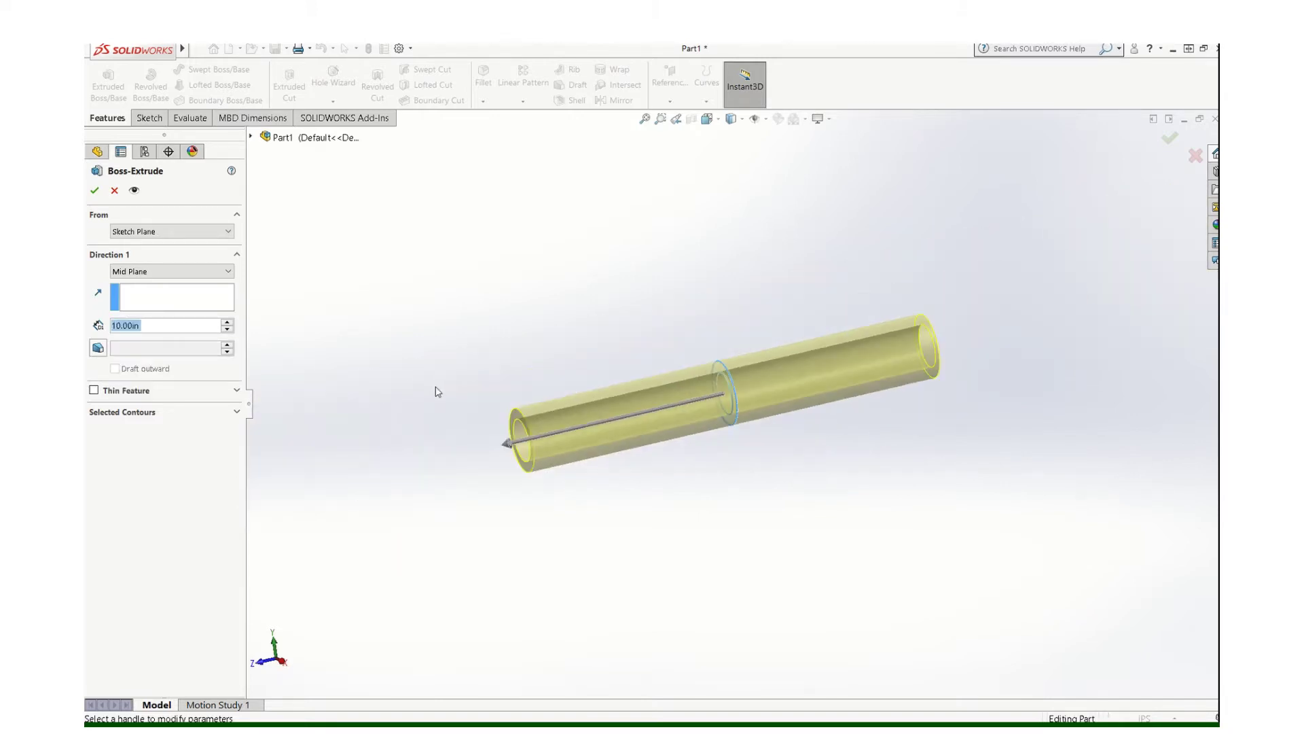
left_click(94, 189)
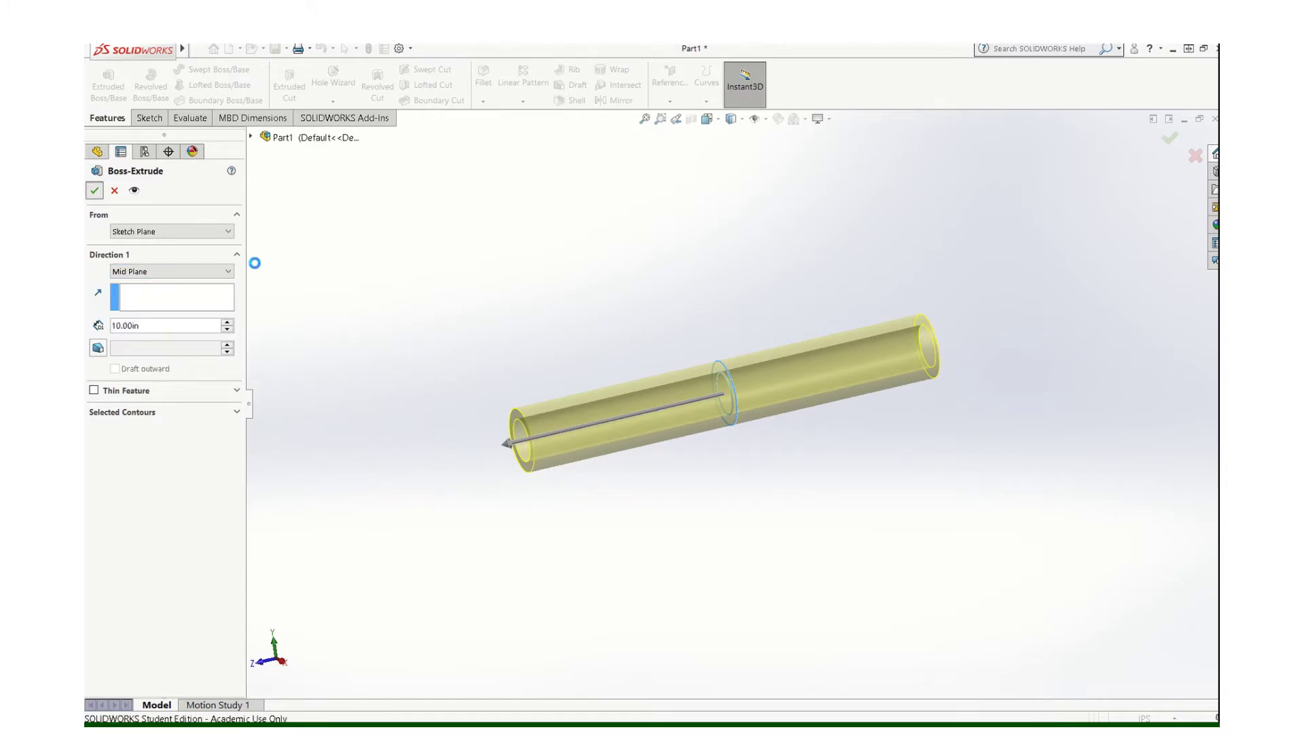
middle_click_drag(538, 344, 529, 343)
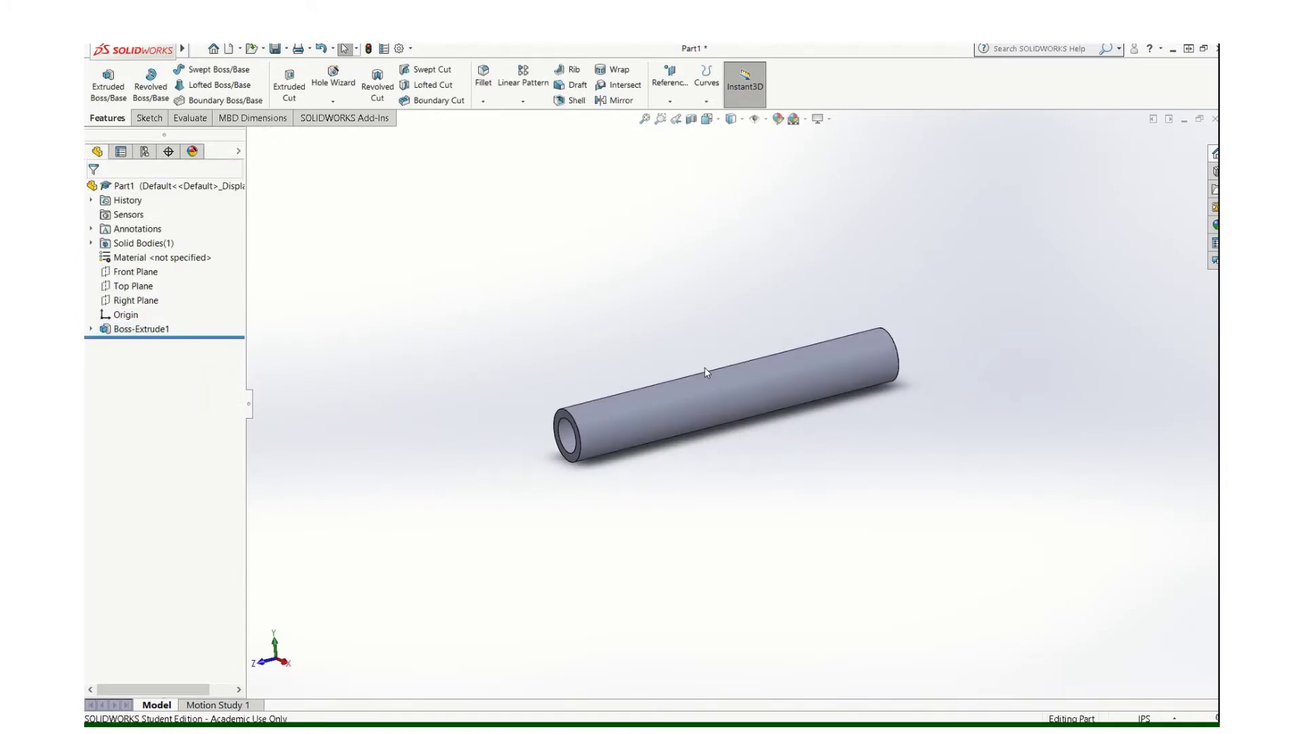
scroll(704, 369, "down", 1)
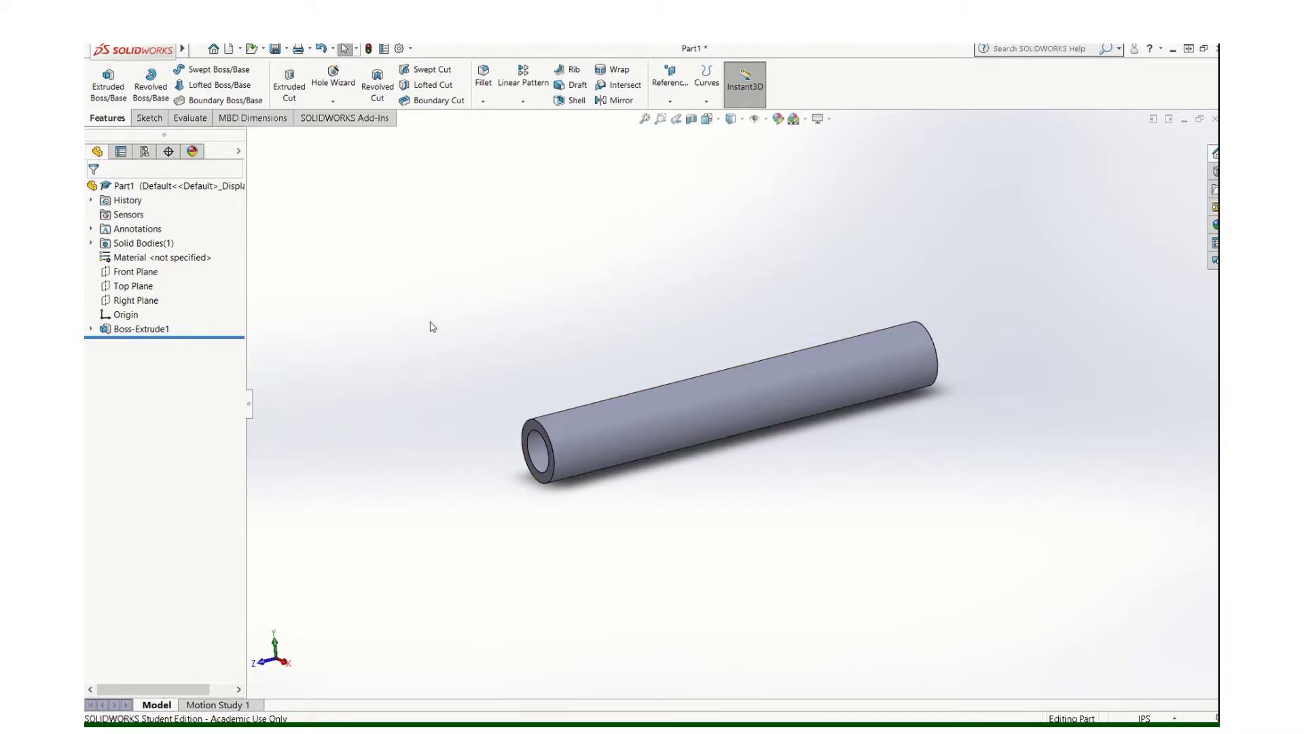
- Show the Top Plane and the Right Plane in the model
right_click(124, 288)
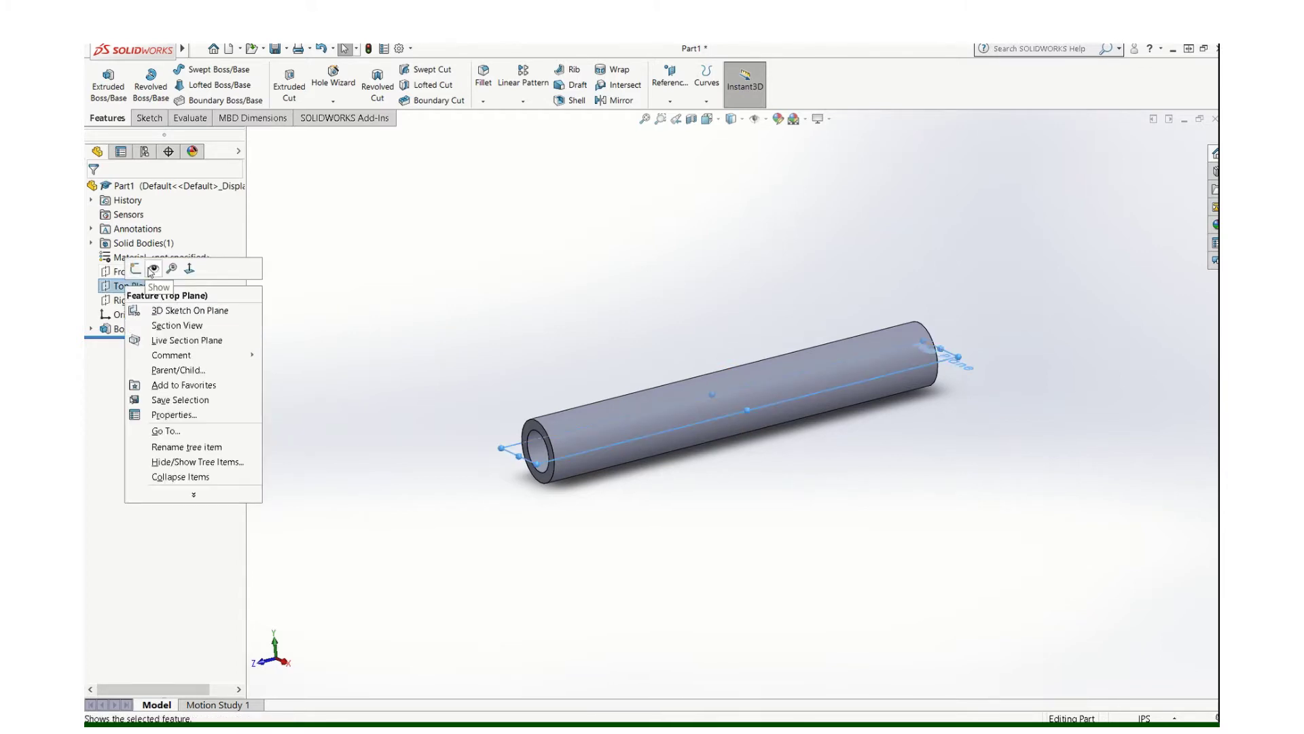
left_click(151, 273)
right_click(140, 303)
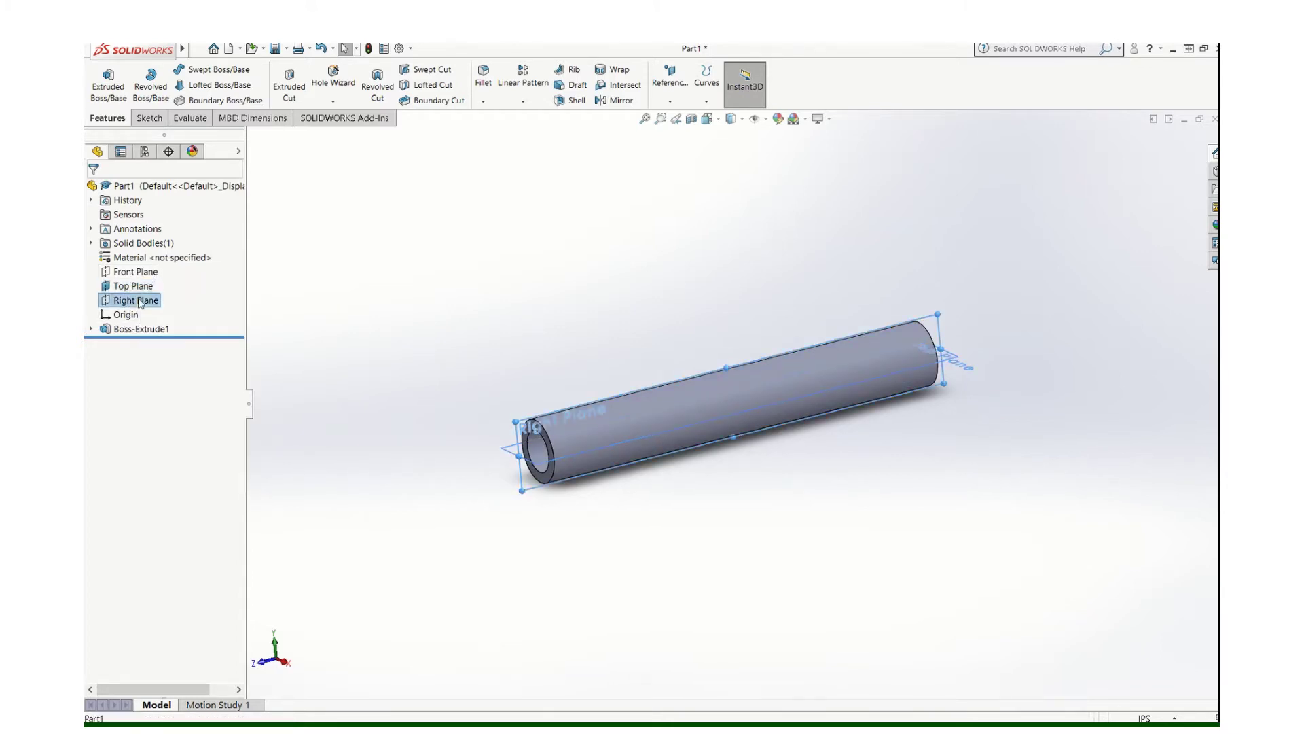
left_click(169, 288)
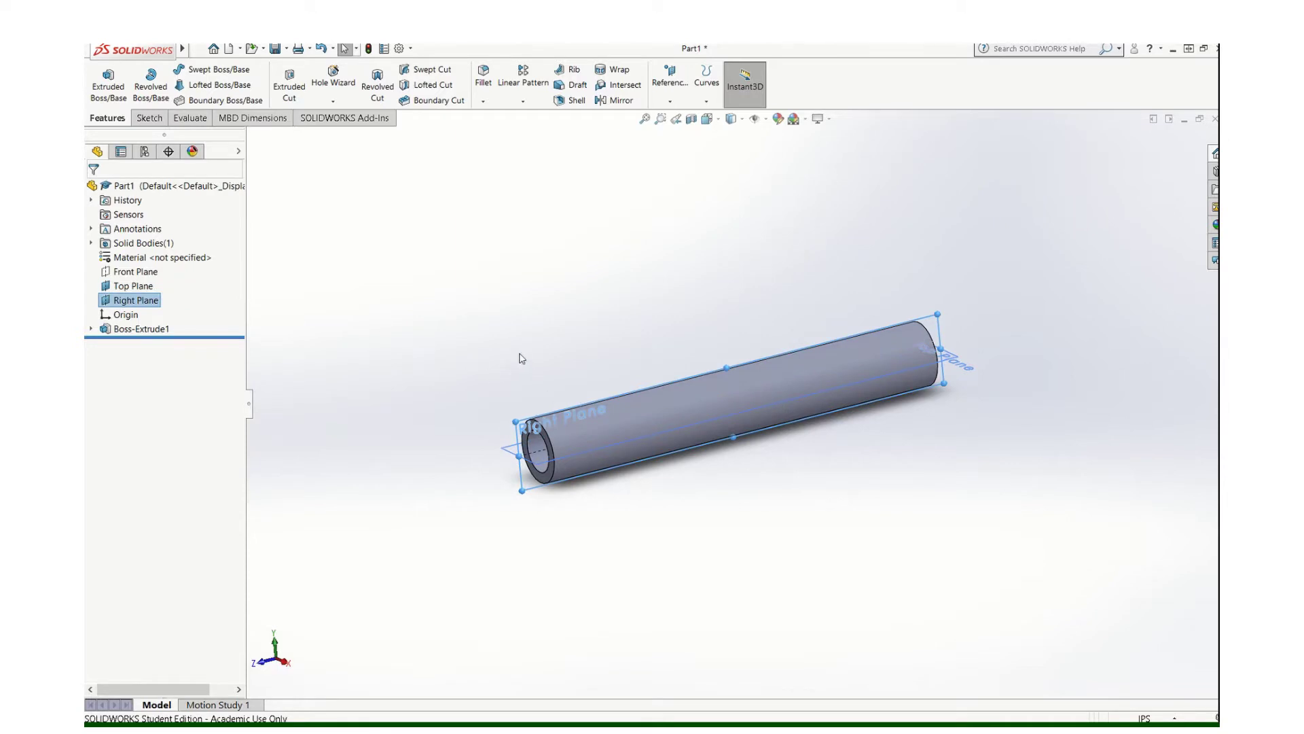
middle_click_drag(521, 358, 524, 399)
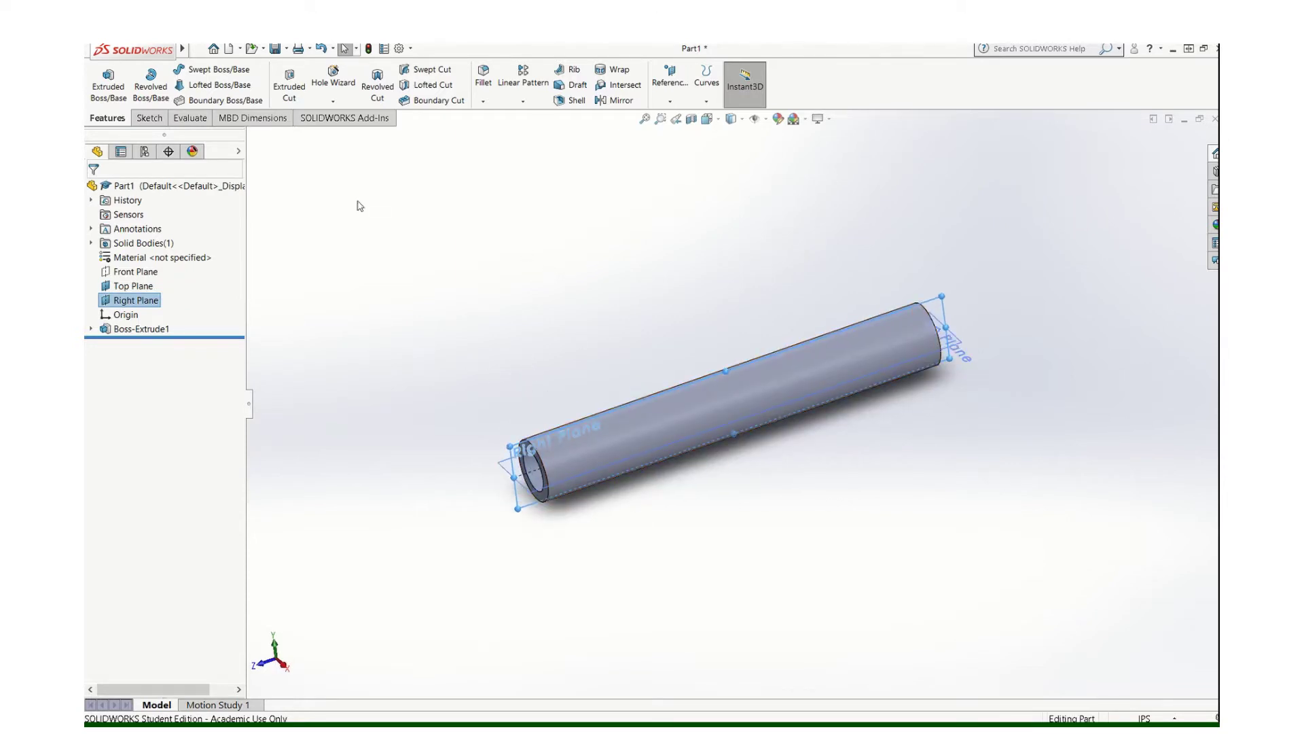
- On the Top Plane, sketch a circle with a radius of about 1.07 in, centred on the midpoint of the tube's front end edge
left_click(156, 119)
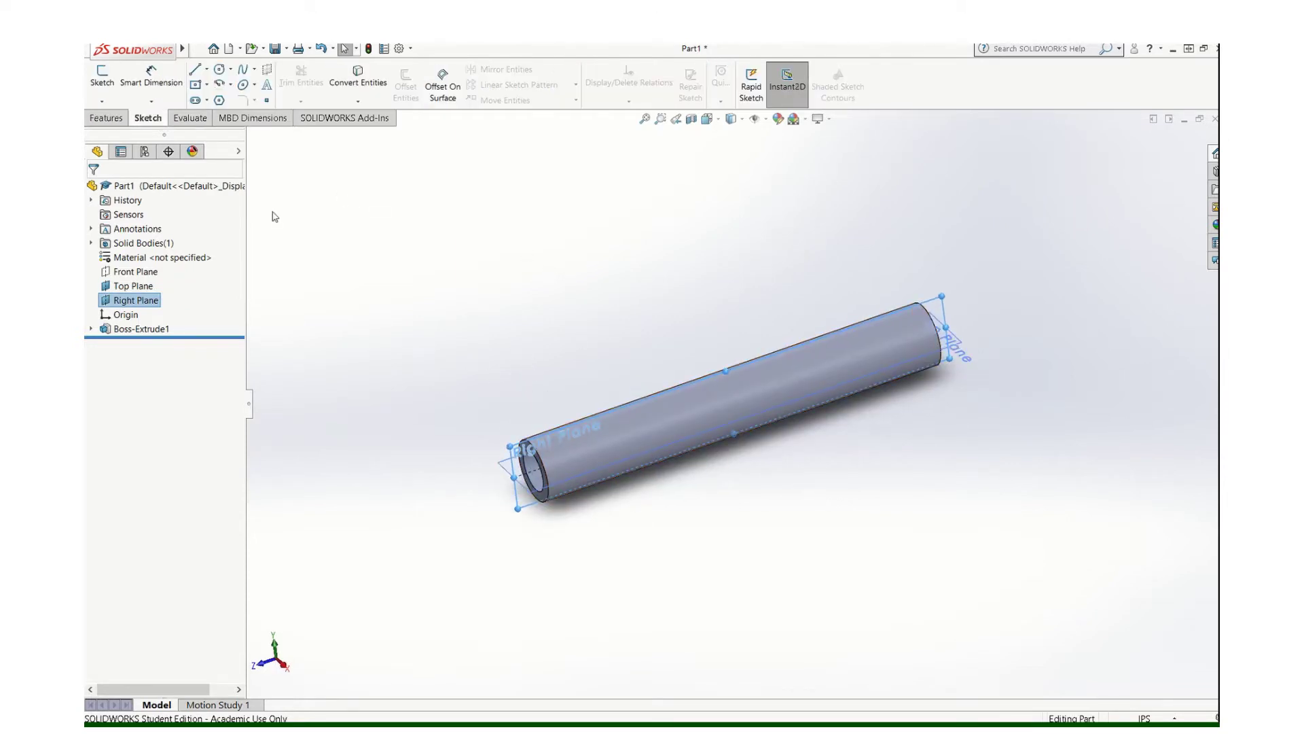
left_click(503, 468)
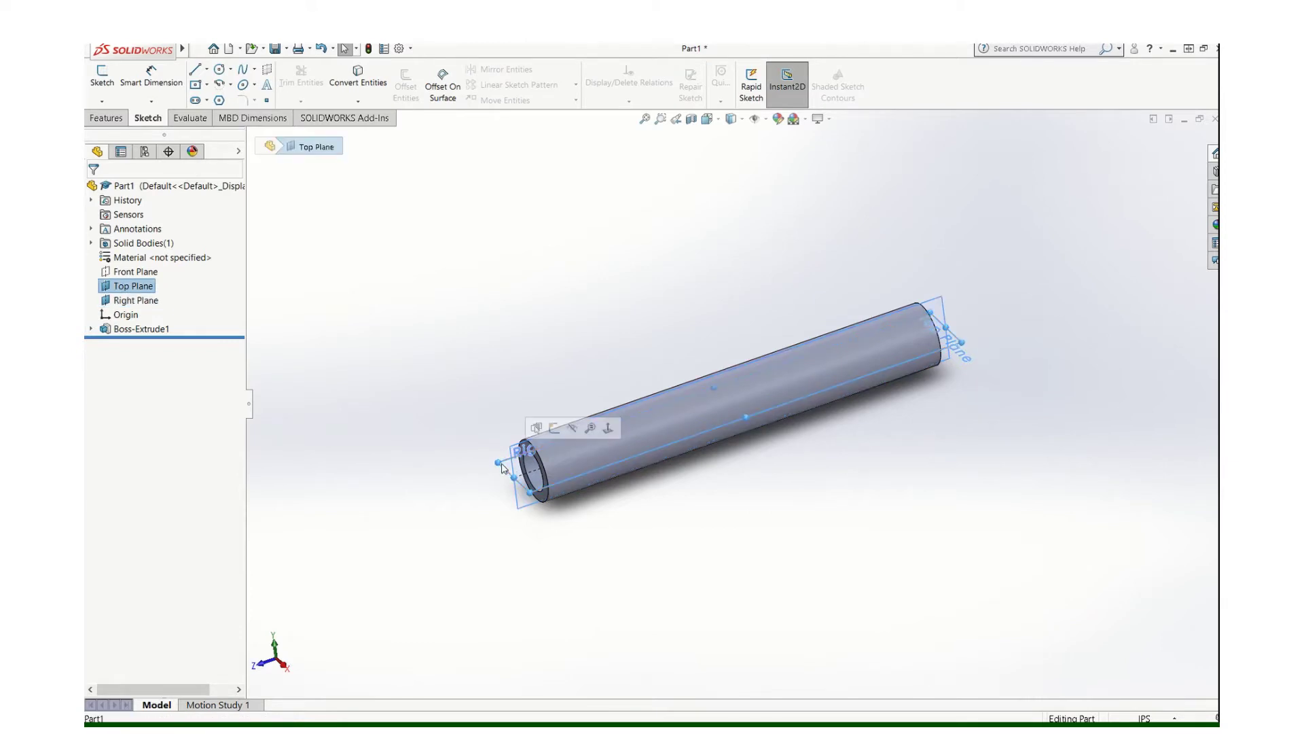
key("ctrl+8")
scroll(781, 605, "down", 5)
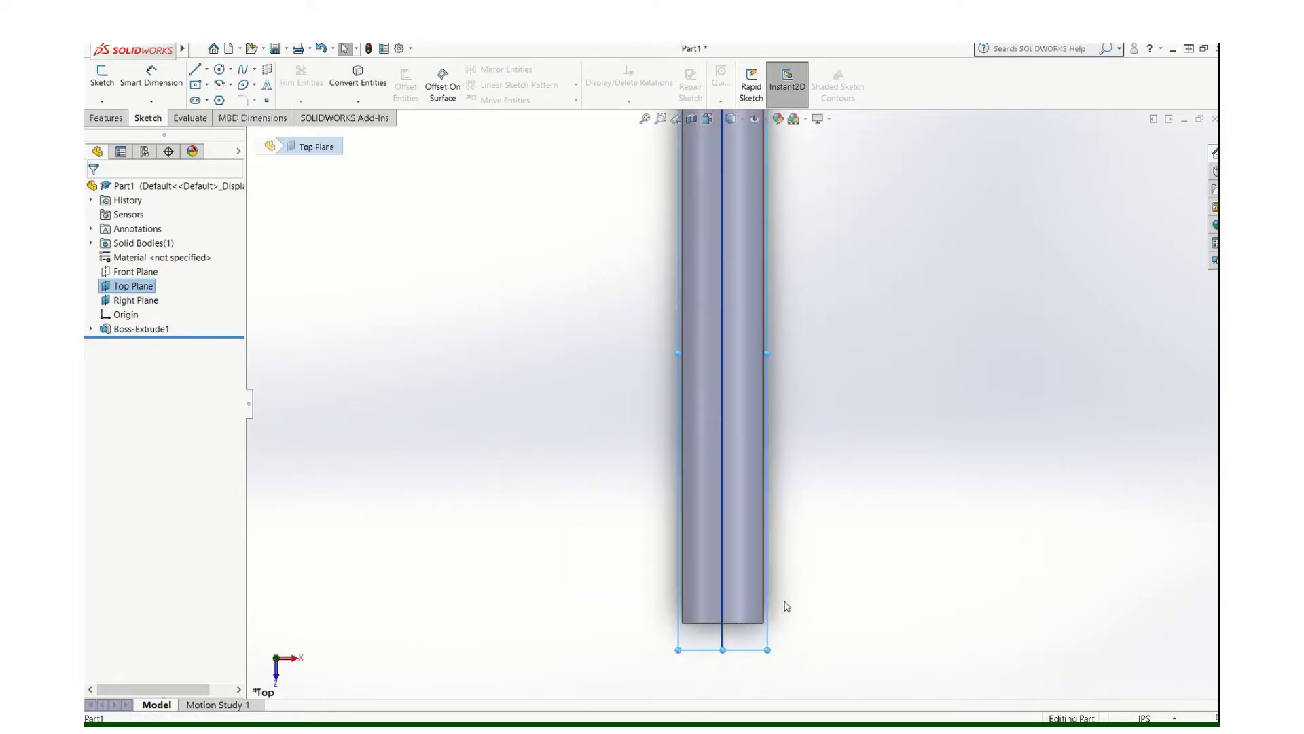
scroll(722, 562, "down", 2)
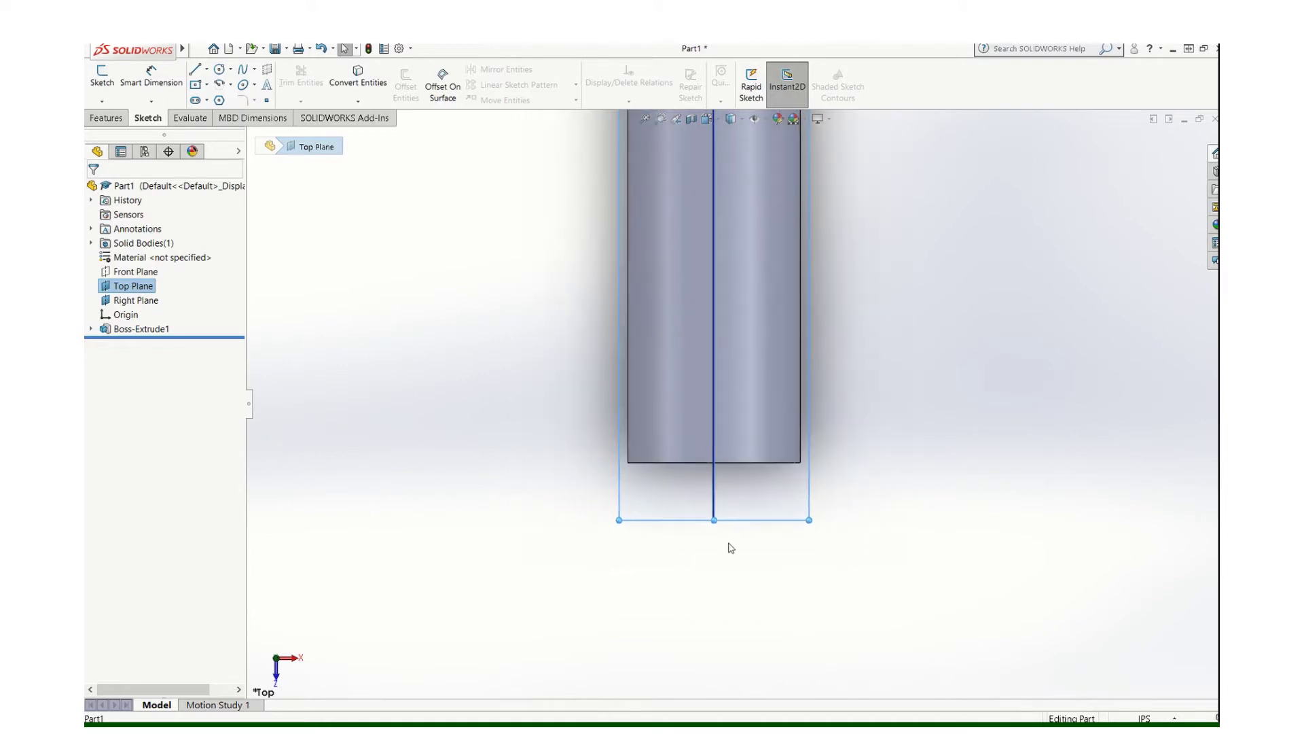
left_click(219, 70)
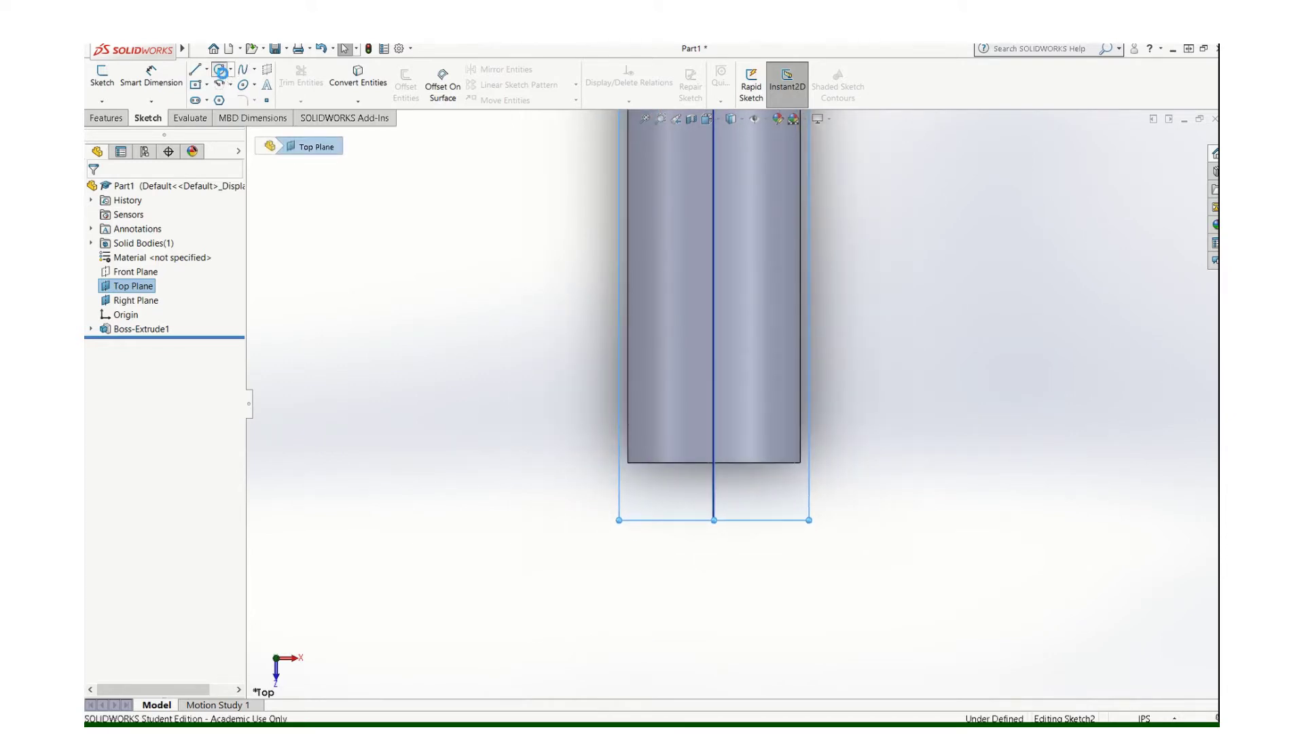
left_click(713, 463)
left_click(832, 435)
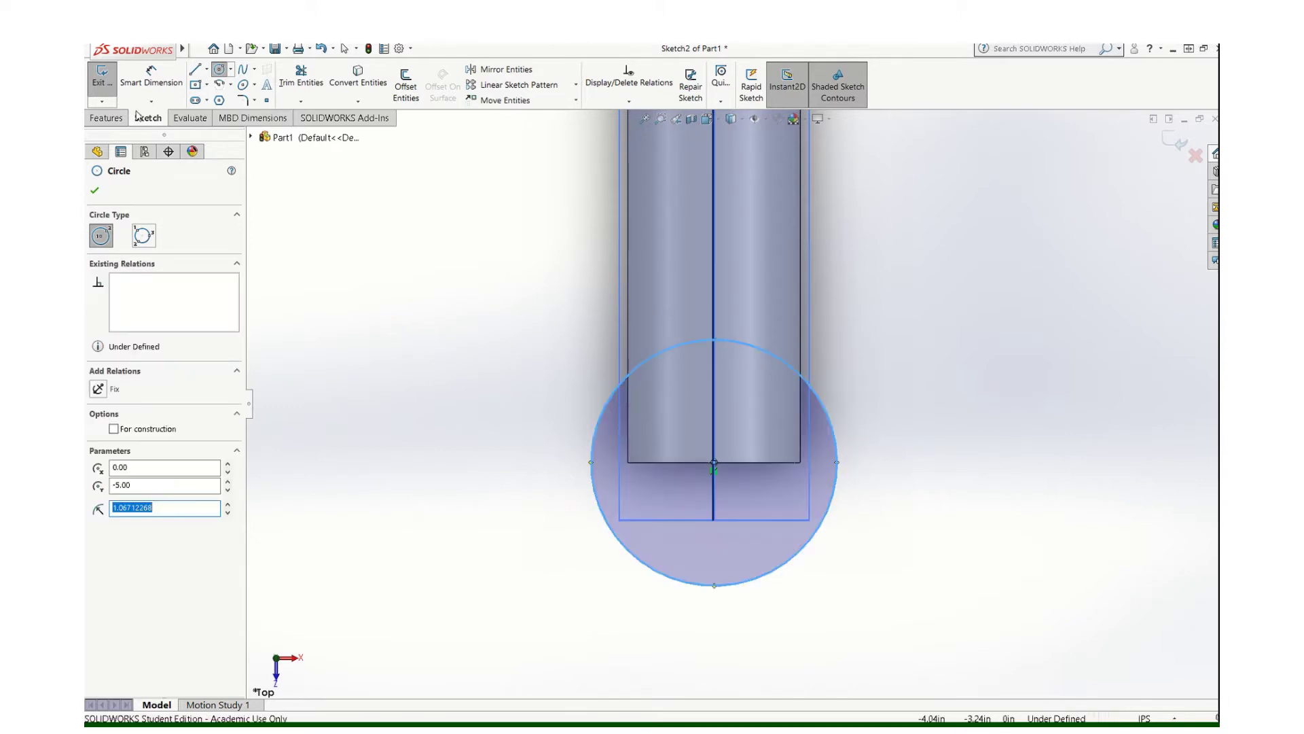
- Dimension the circle at the tube's end with a 1.5 in diameter and exit the sketch
left_click(150, 73)
left_click(823, 409)
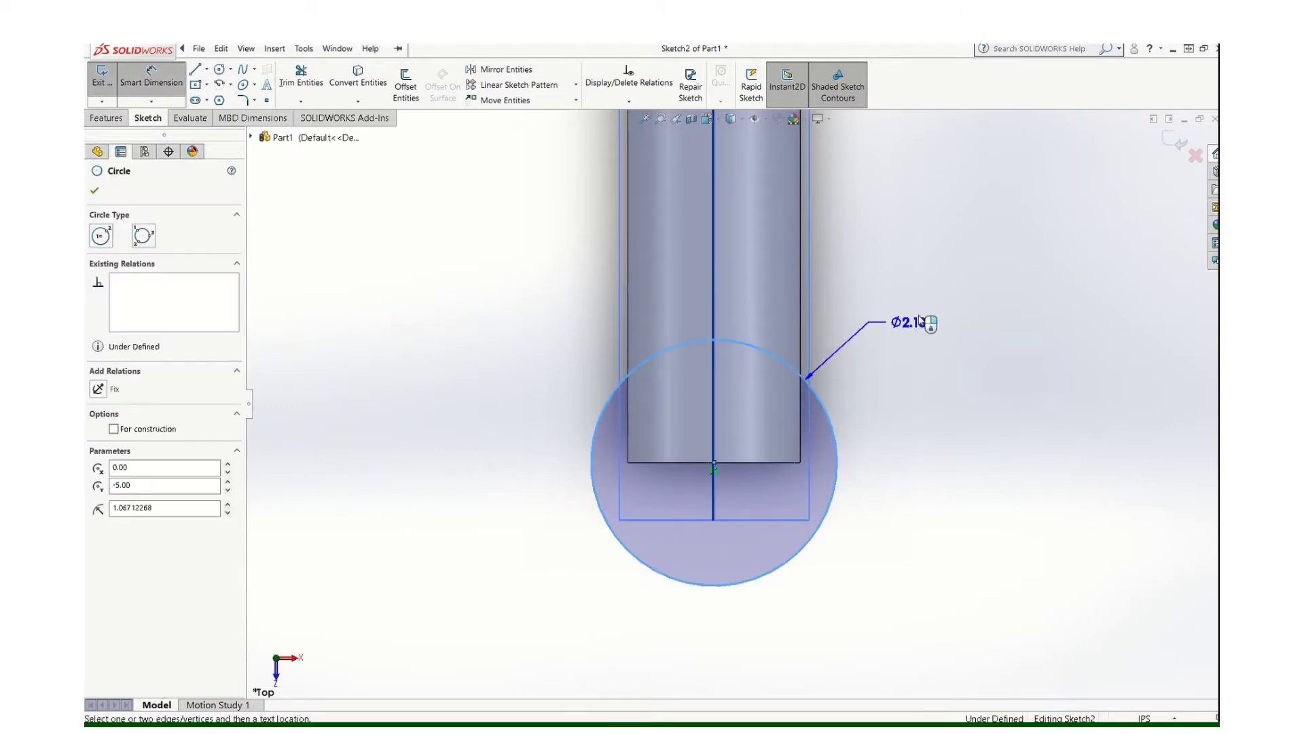
left_click(921, 322)
type("1.5")
key("Return")
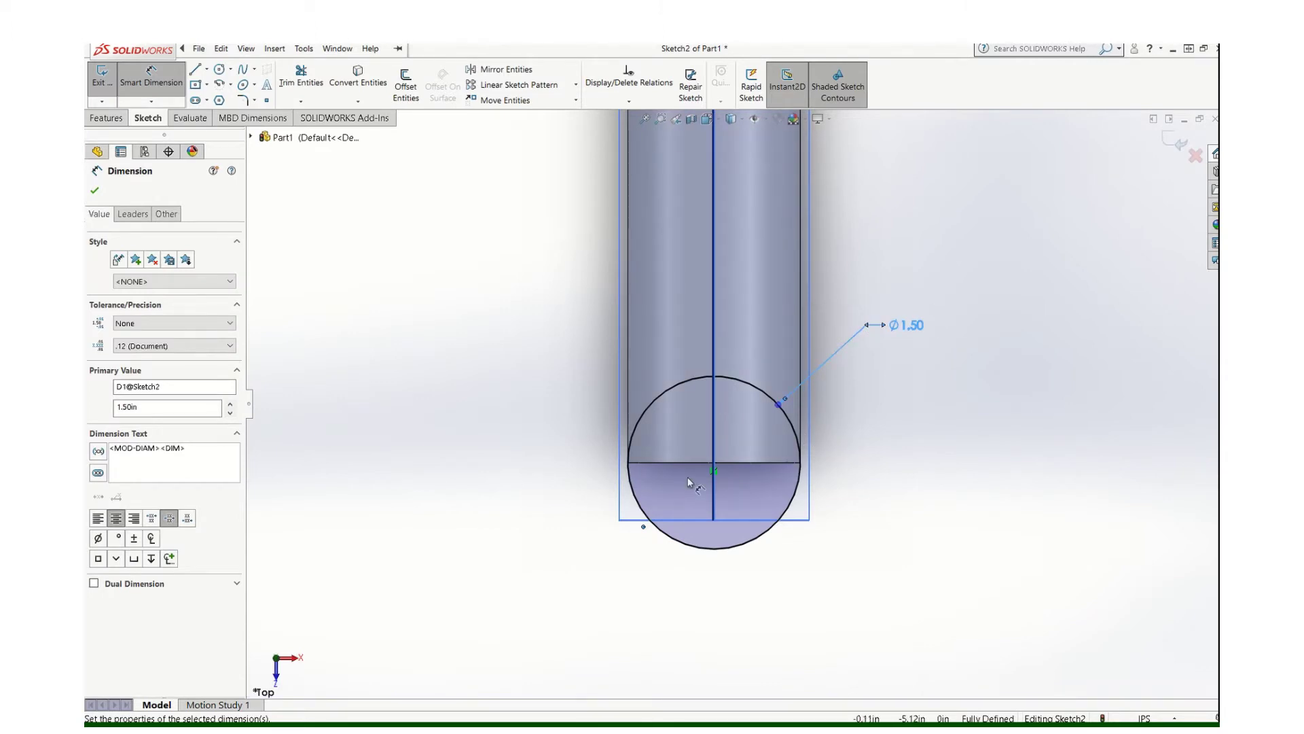
left_click(95, 191)
left_click(1171, 140)
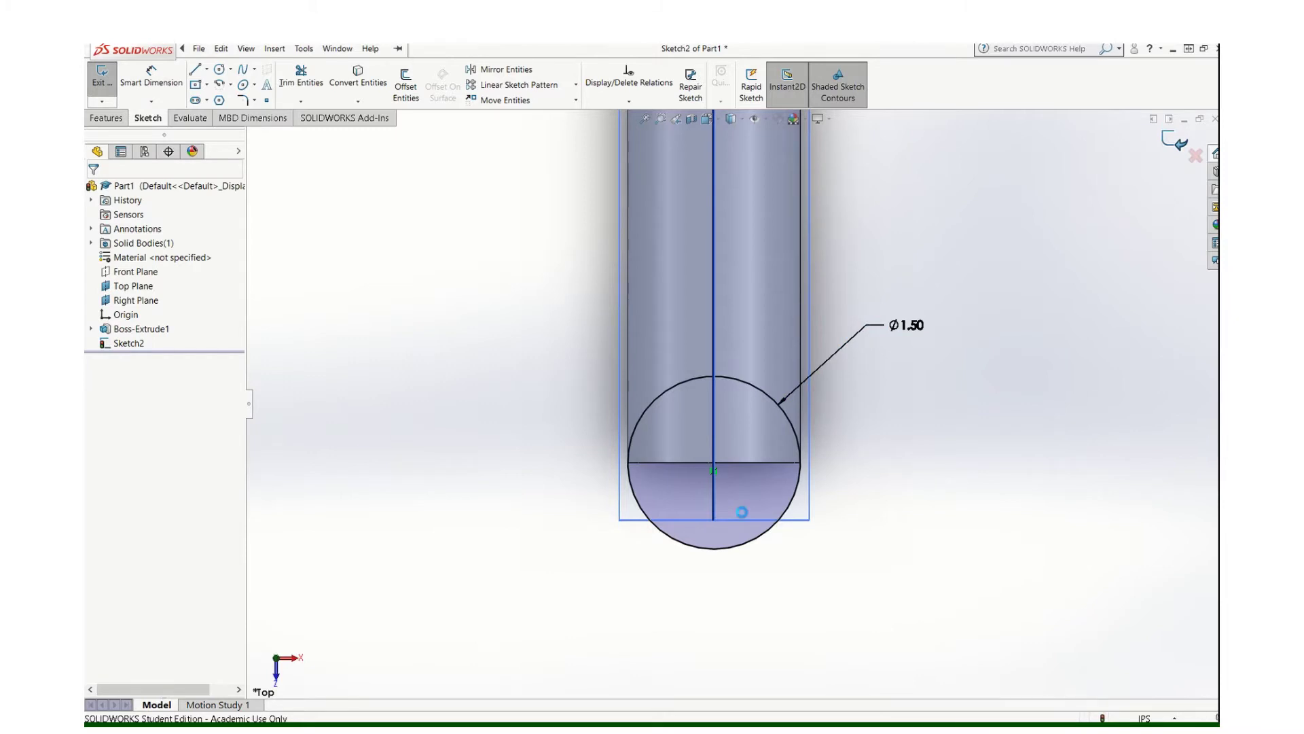
- Cut the tube's end with an Extruded Cut of the circle sketch, using the Through All - Both end condition
mouse_move(798, 541)
middle_mouse_down()
mouse_move(750, 411)
mouse_move(541, 457)
mouse_move(736, 568)
mouse_move(809, 532)
middle_mouse_up()
scroll(809, 532, "down", 2)
middle_click_drag(749, 472, 678, 463)
left_click(106, 117)
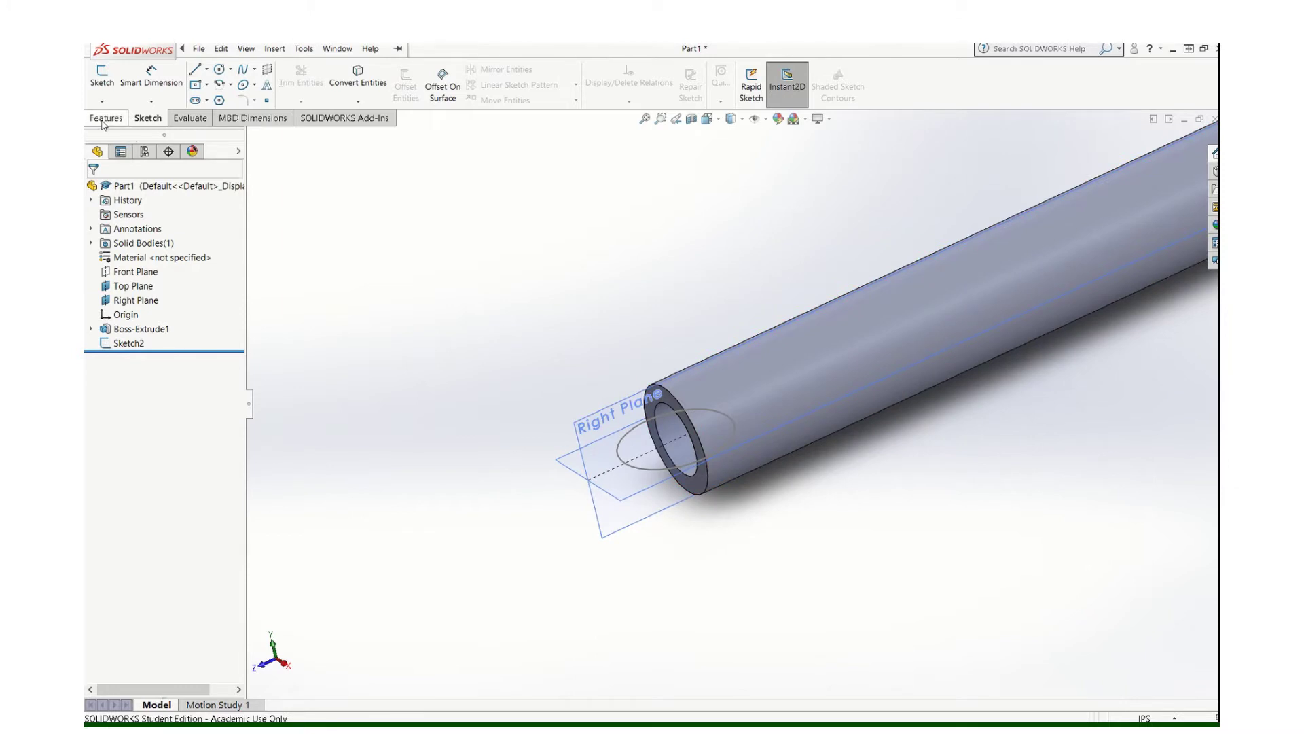
left_click(108, 80)
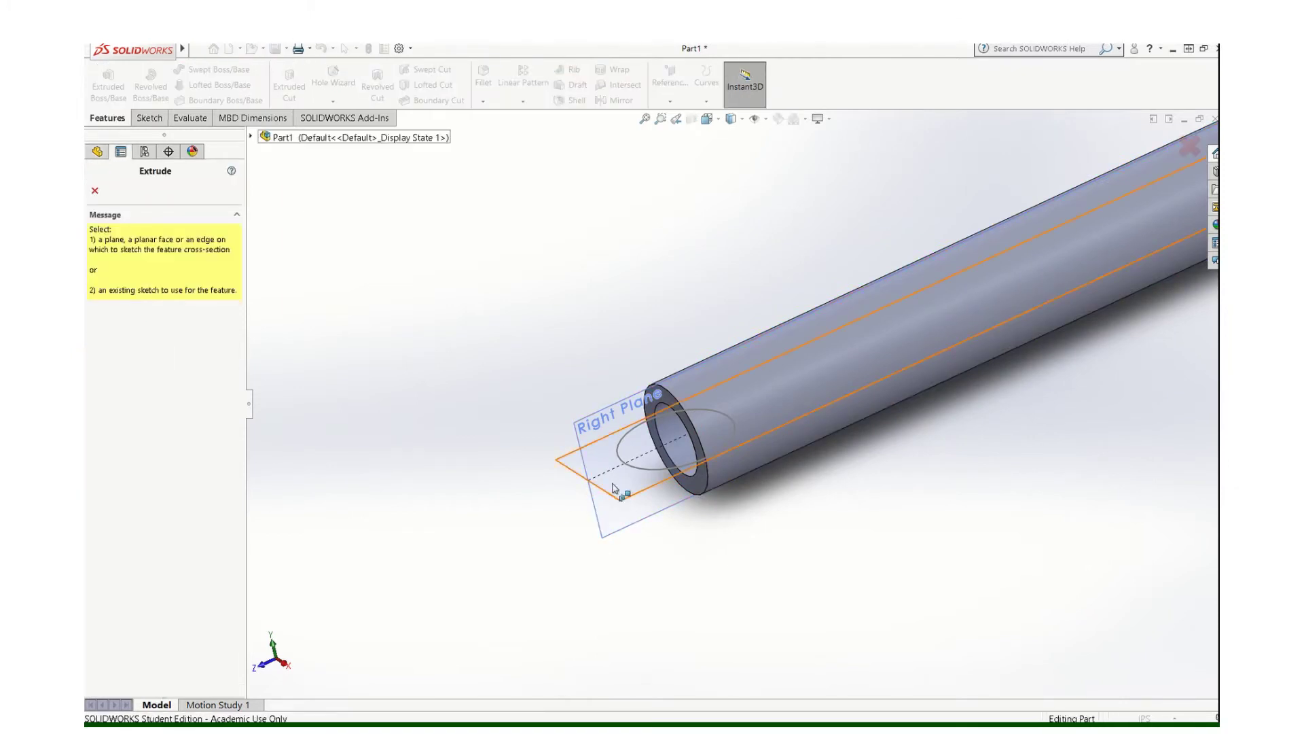
left_click(629, 466)
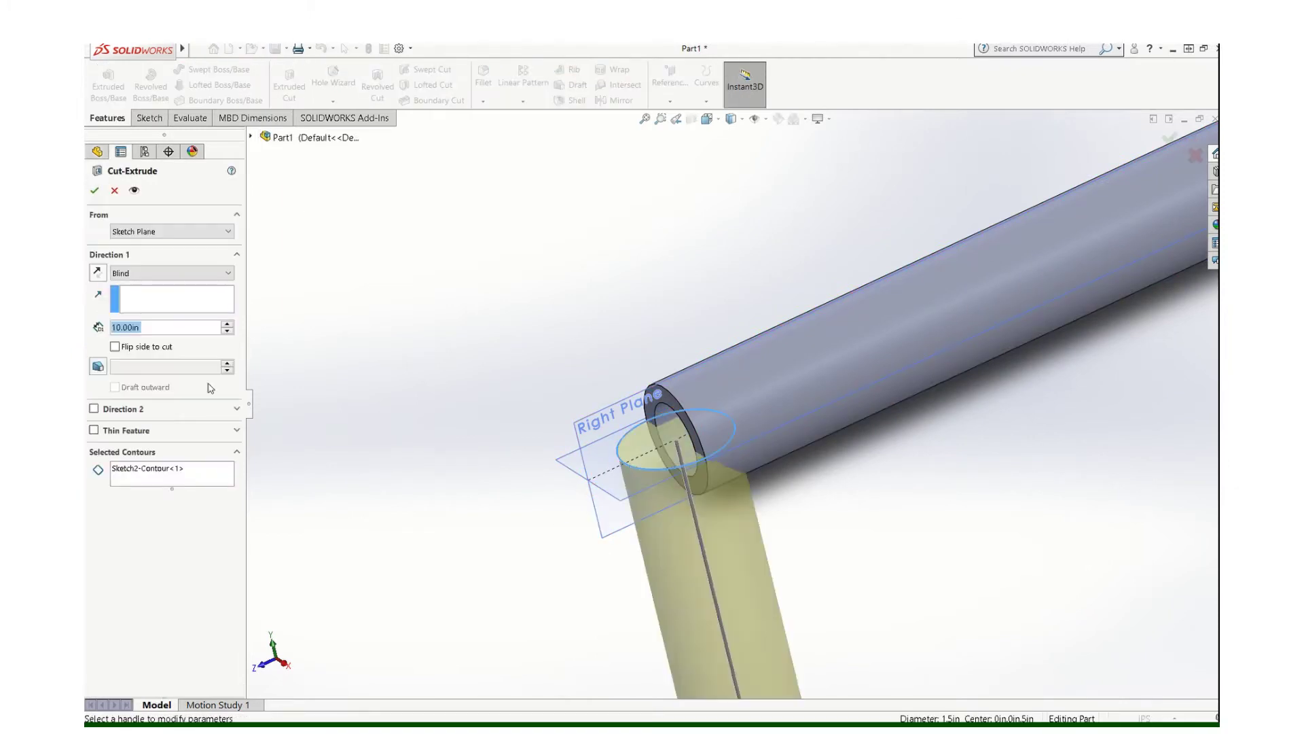
left_click(229, 274)
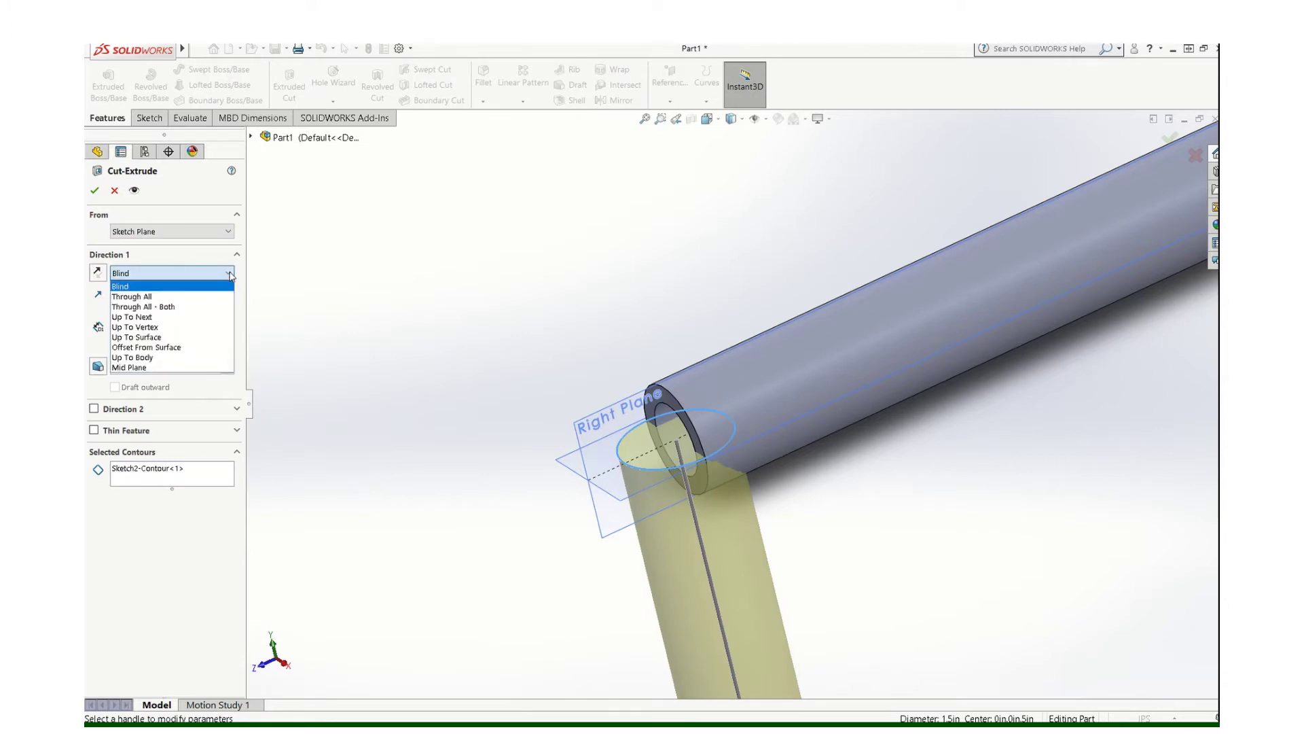
left_click(139, 306)
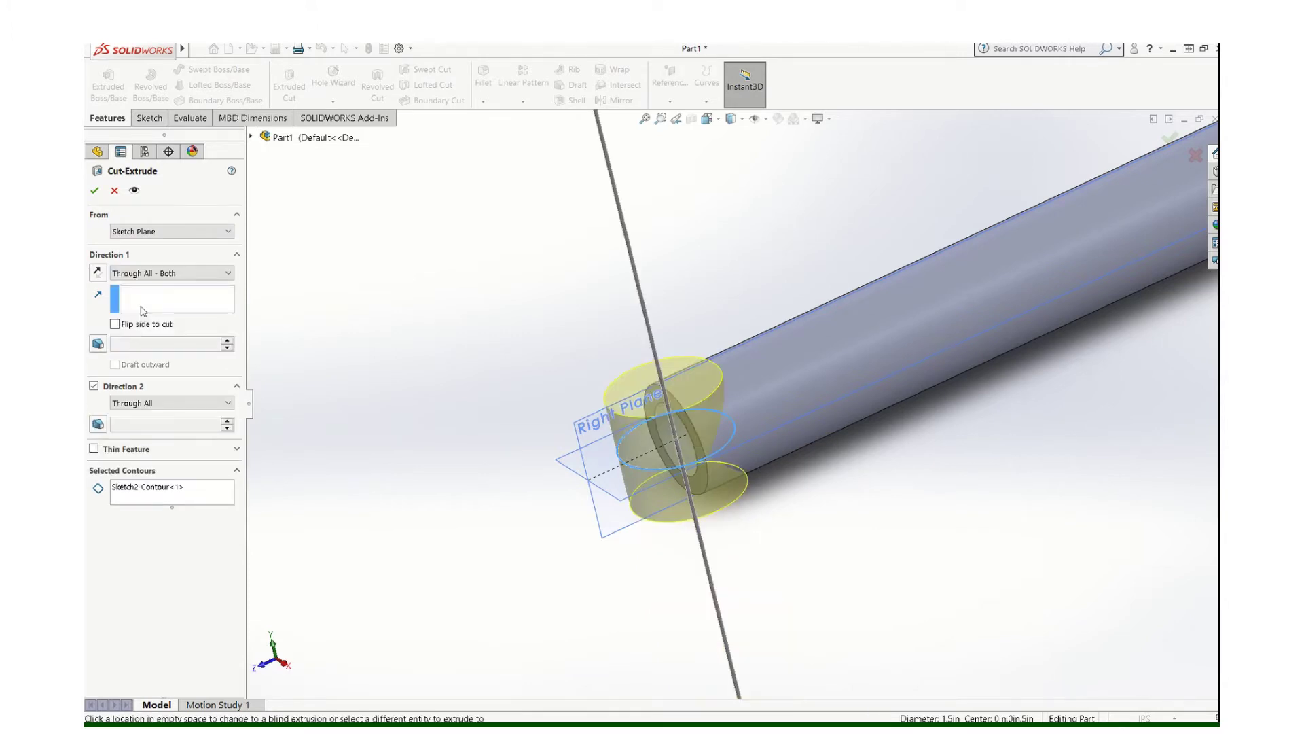
left_click(94, 191)
left_click(393, 297)
- Examine the curved cut at the tube's end from several angles
scroll(547, 322, "up", 3)
scroll(667, 338, "down", 3)
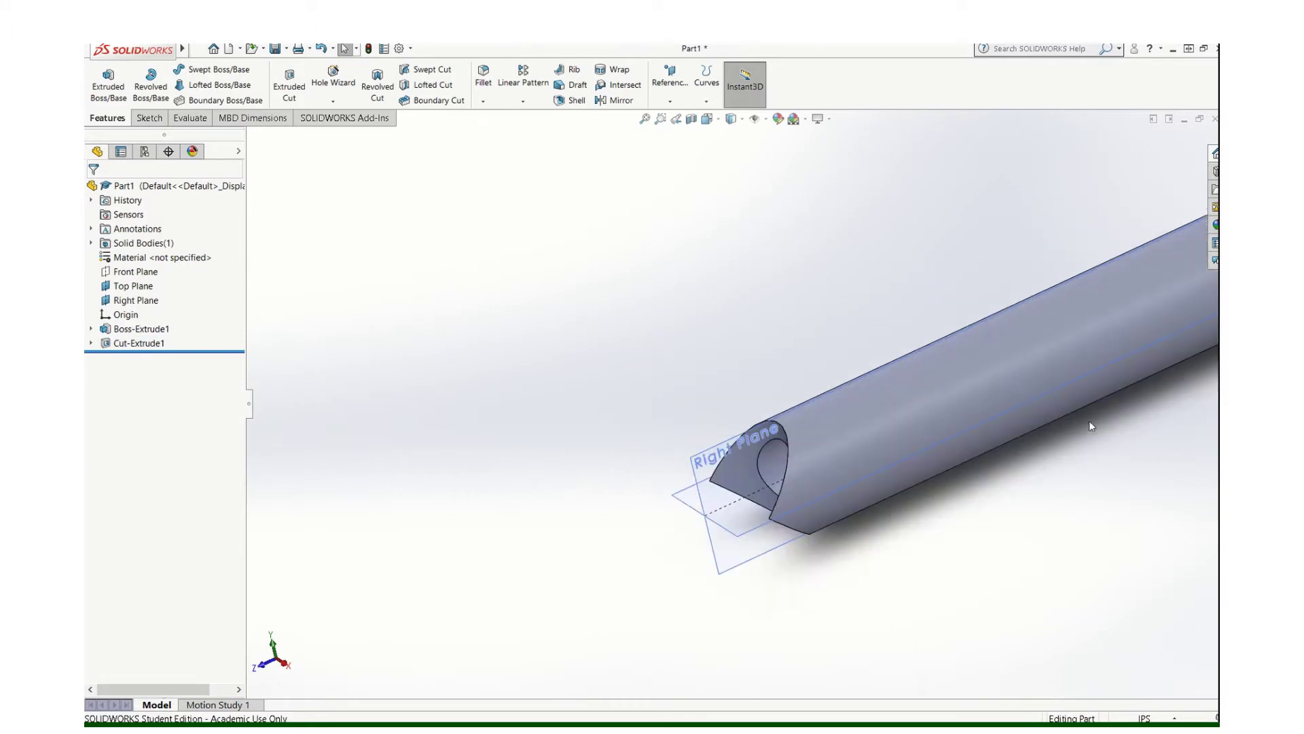
scroll(1014, 436, "up", 4)
middle_click_drag(850, 371, 869, 508)
scroll(868, 508, "down", 2)
scroll(872, 513, "down", 2)
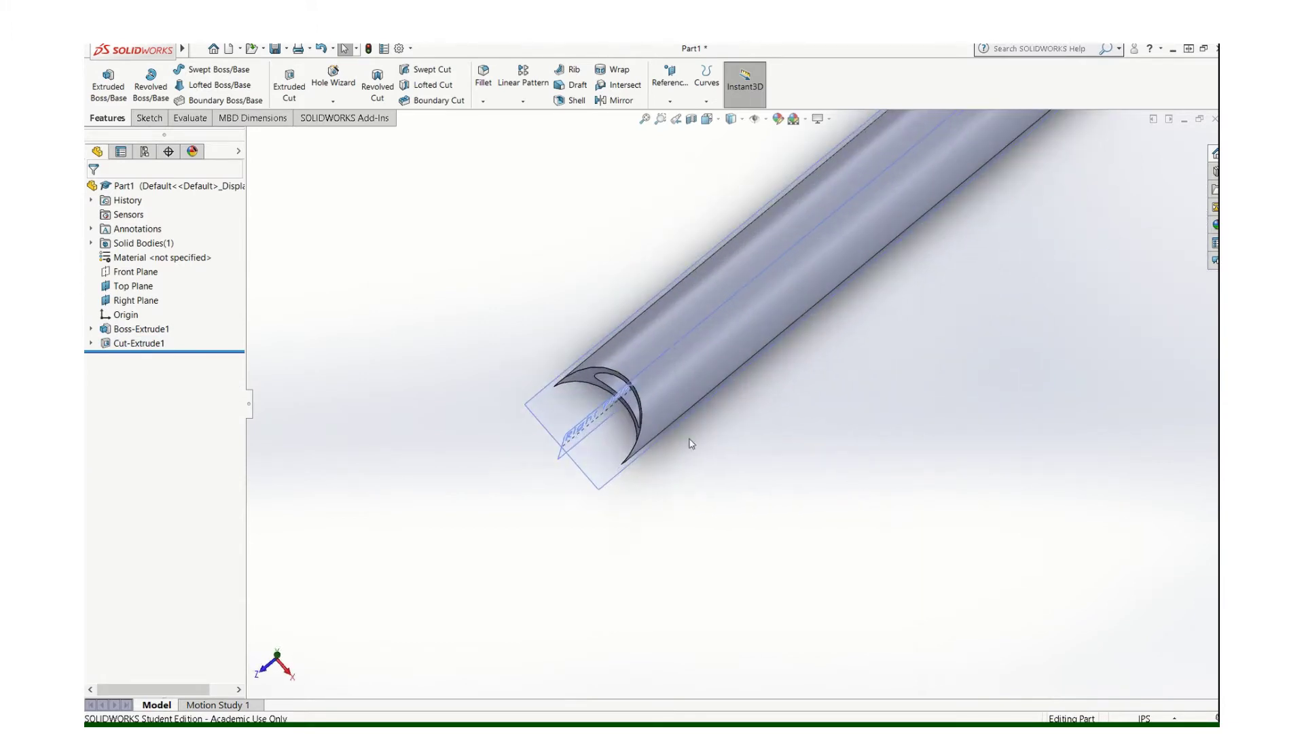
scroll(706, 401, "up", 3)
scroll(712, 393, "down", 4)
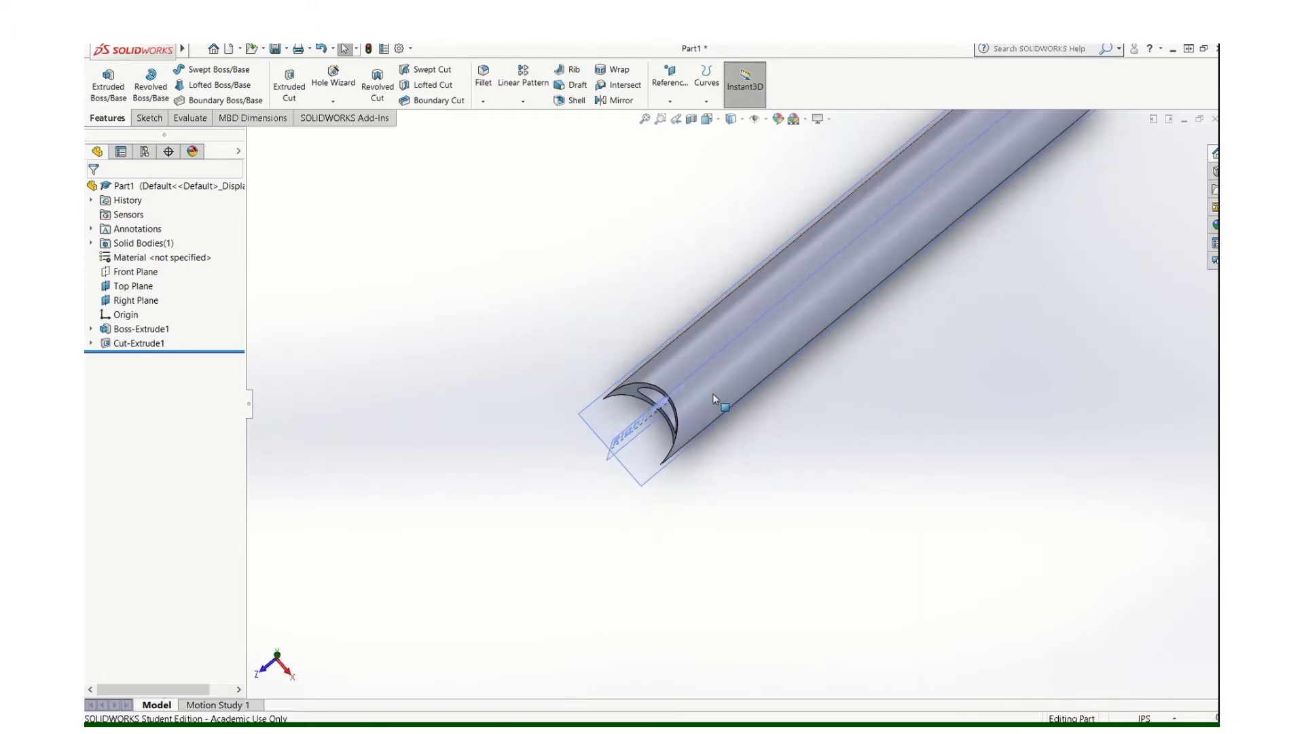
middle_click_drag(683, 419, 650, 356)
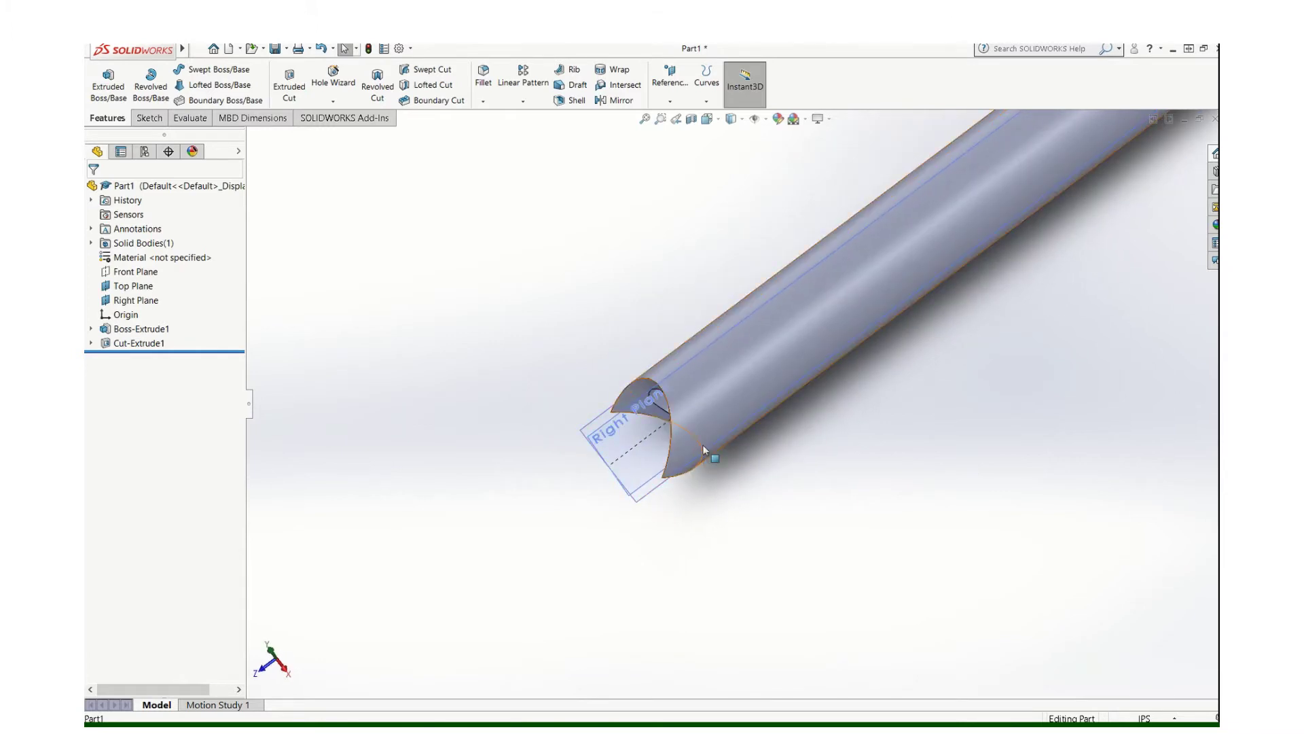
scroll(730, 414, "up", 4)
middle_click_drag(730, 414, 792, 367)
scroll(794, 368, "up", 3)
scroll(800, 368, "down", 5)
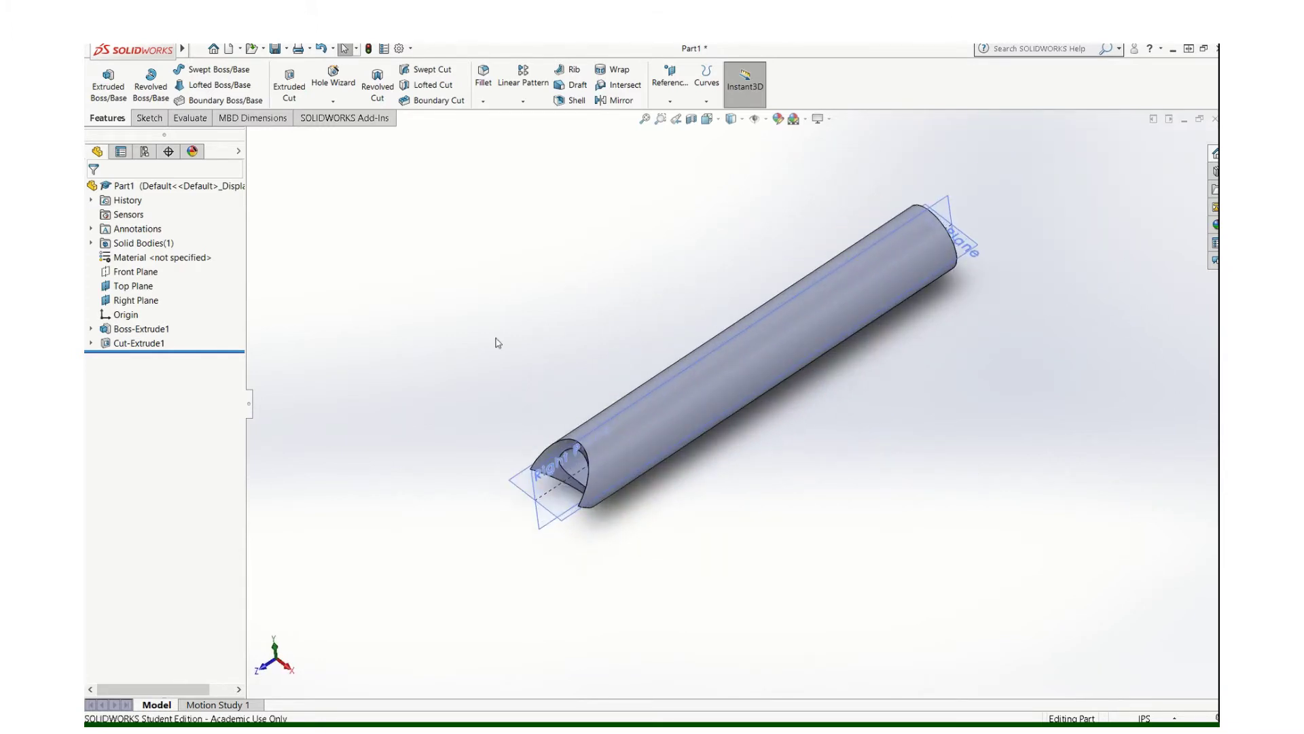
- Create a new drawing from the ANSI DWG TEMPLATE and dismiss the Model View command without inserting a part
left_click(198, 48)
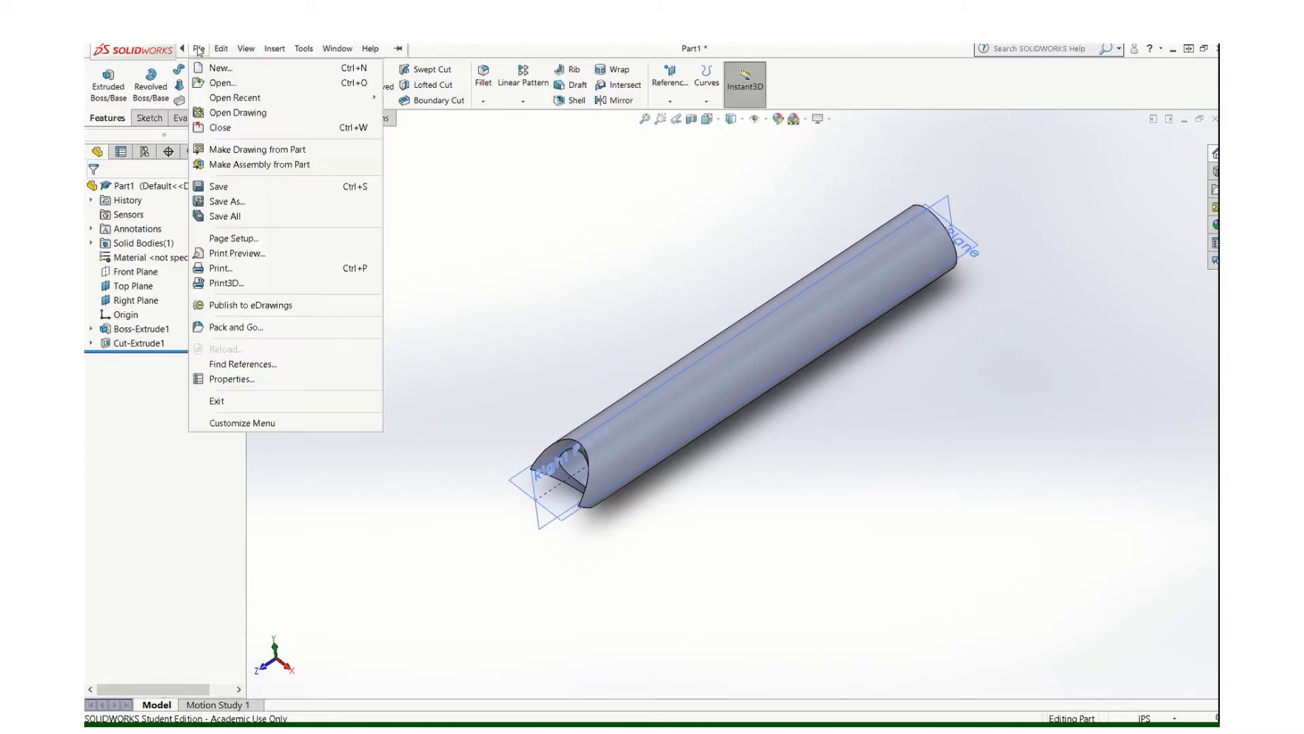
left_click(210, 68)
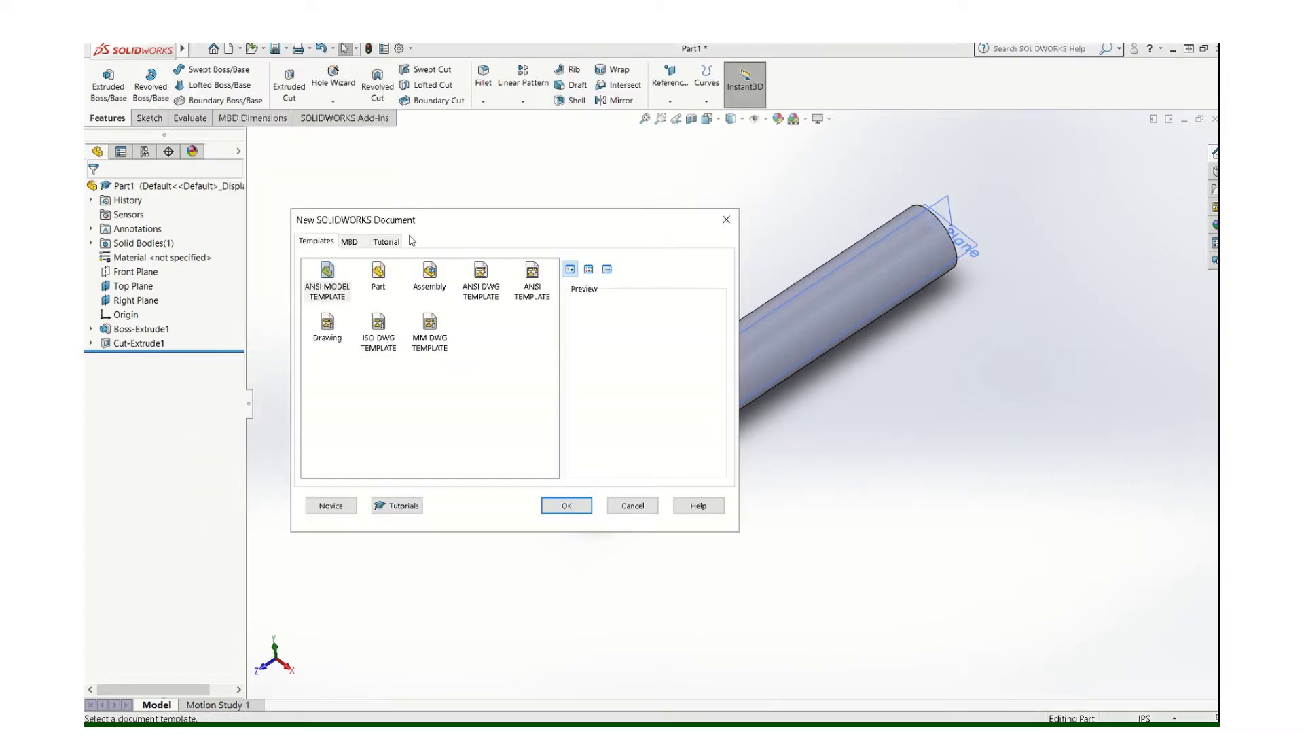
left_click(483, 274)
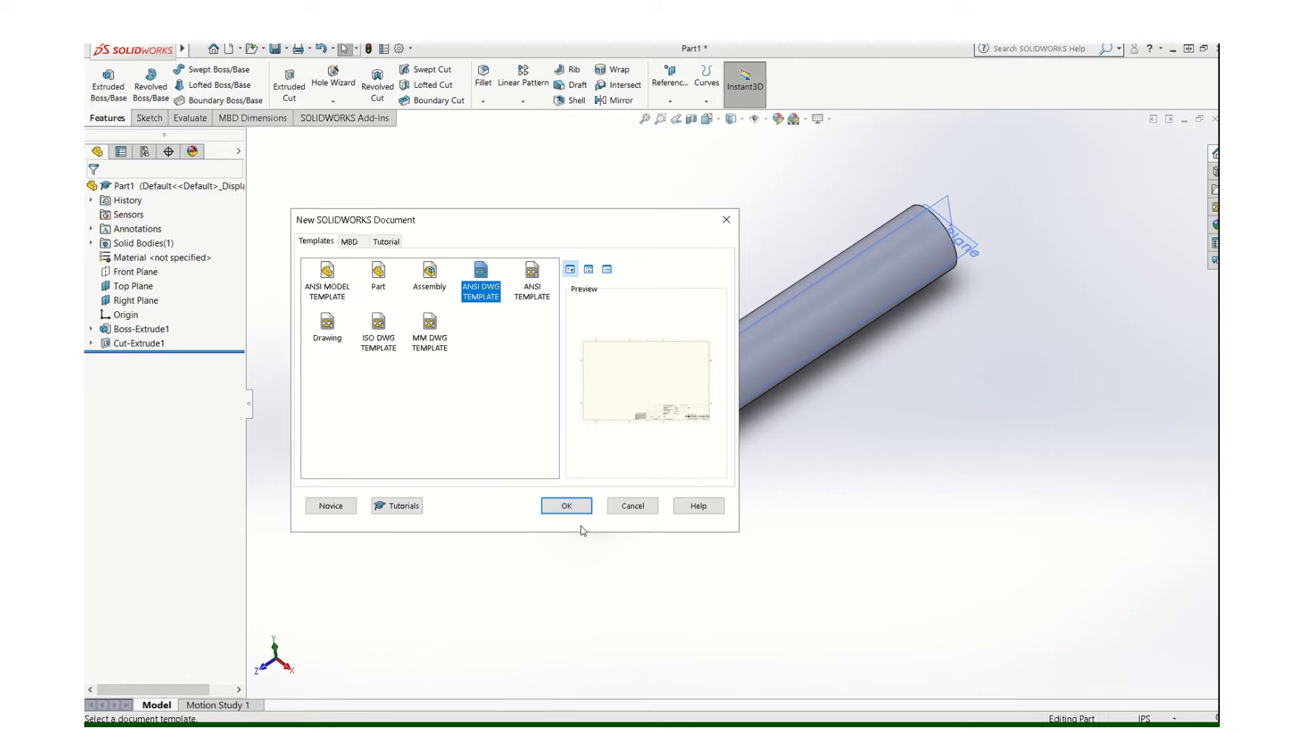
left_click(566, 504)
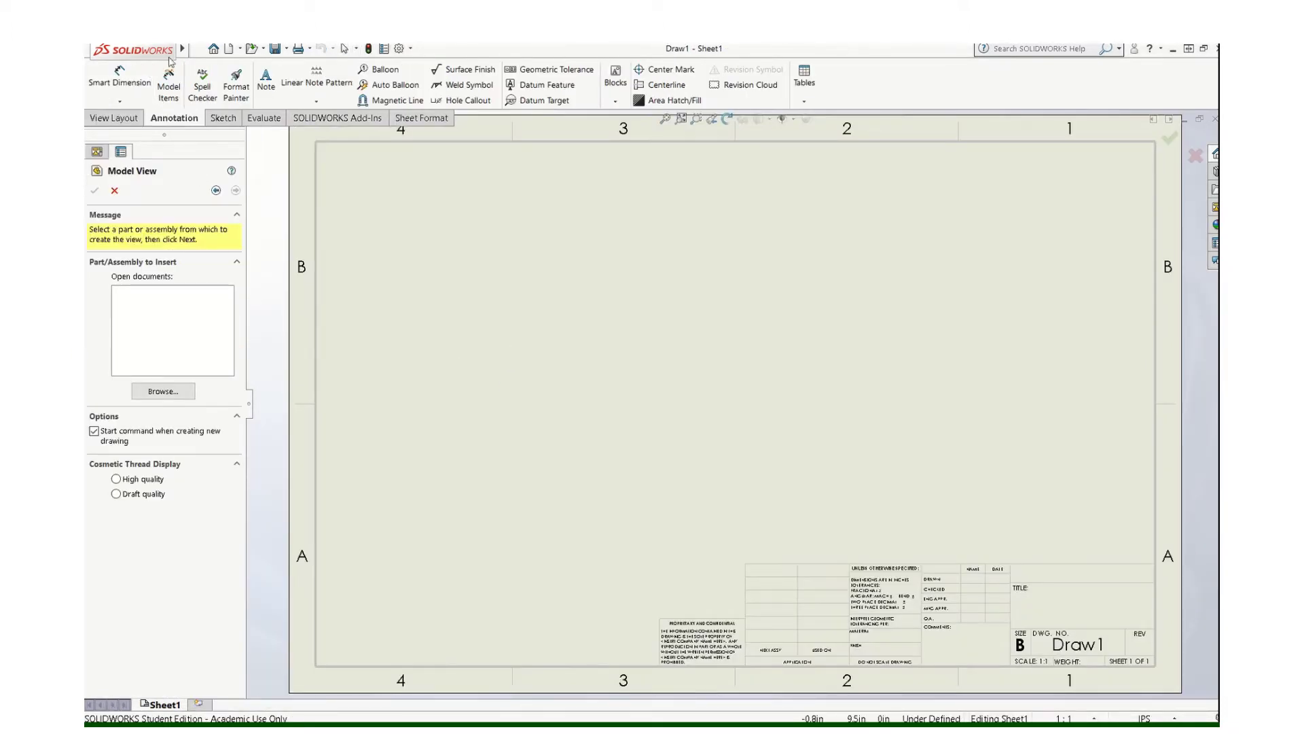
left_click(114, 191)
left_click(198, 48)
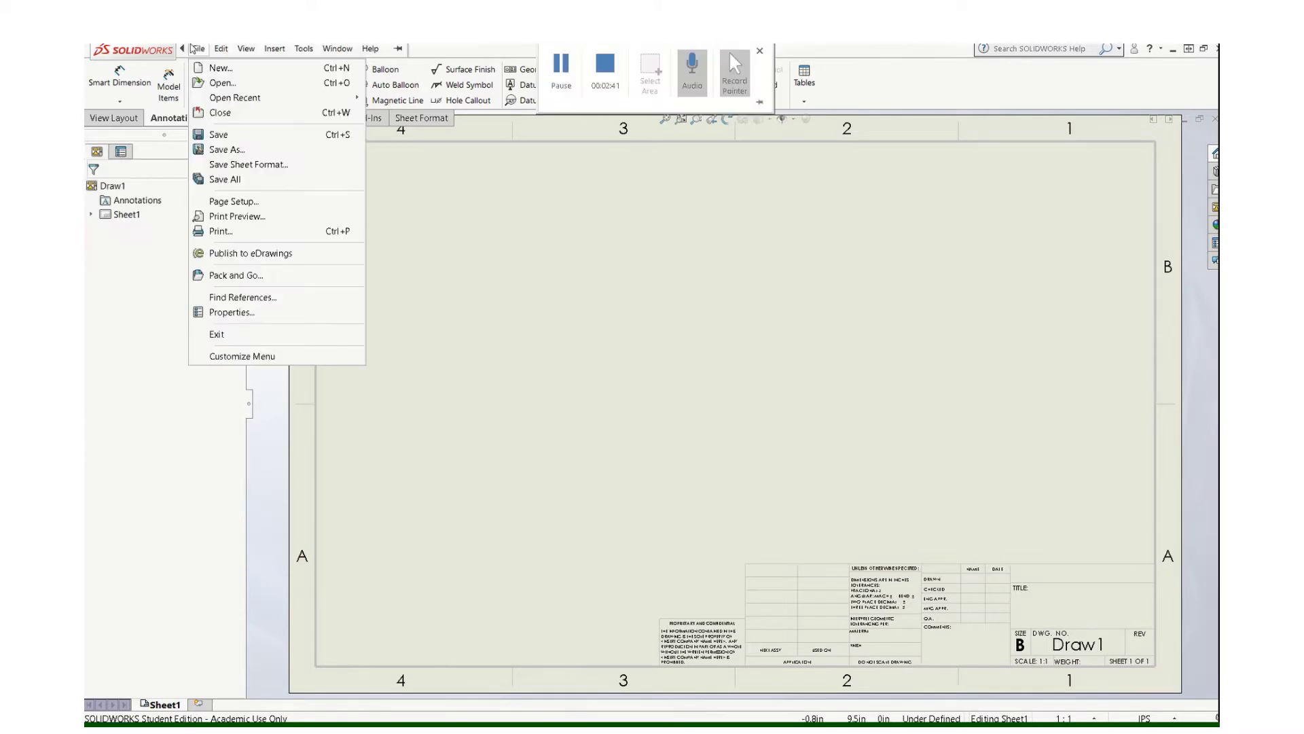
left_click(574, 380)
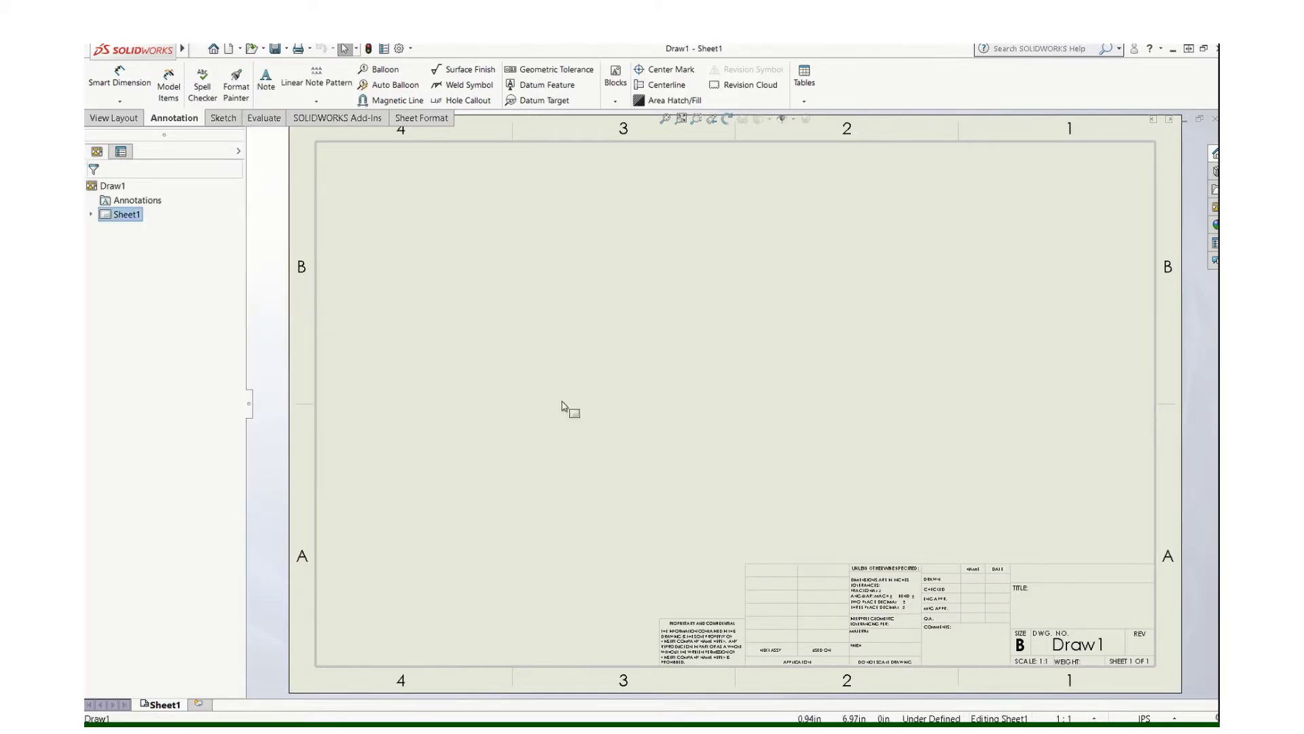
- Open the View Palette in the empty drawing to check for available part views
left_click(1215, 208)
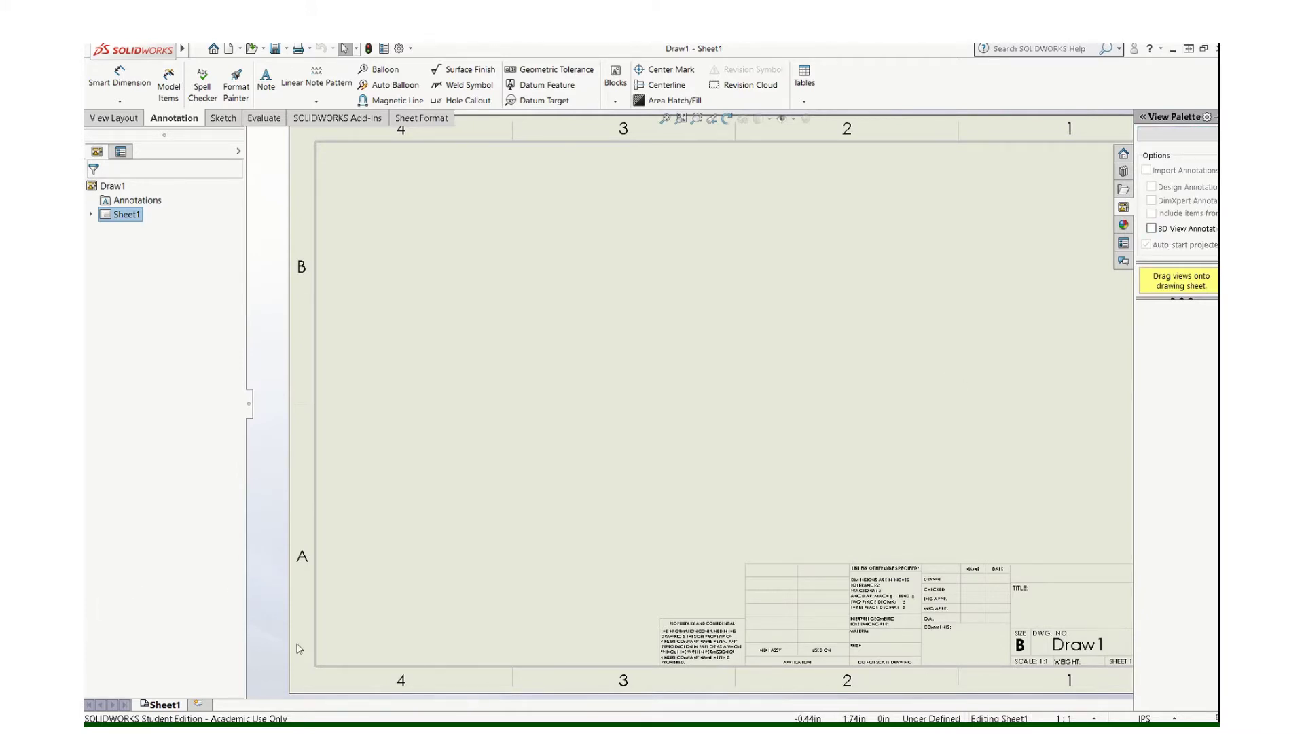
mouse_move(728, 51)
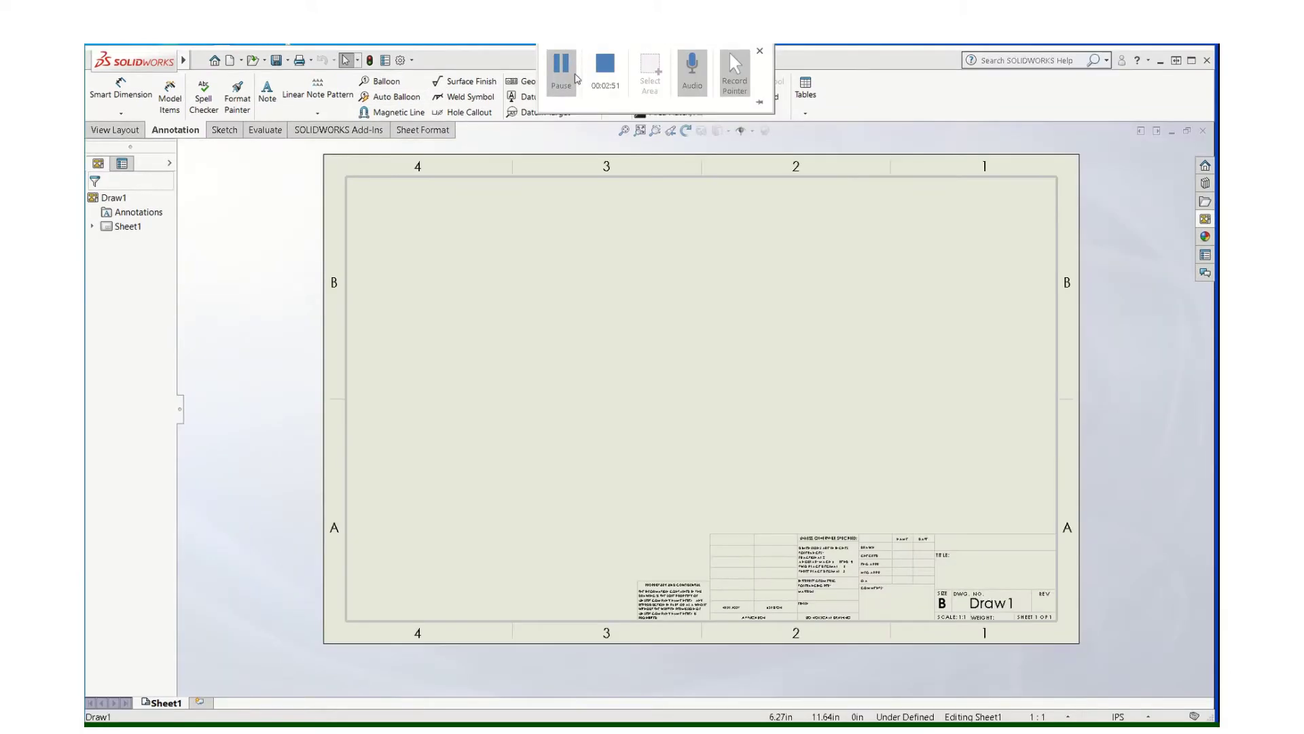
left_click(1203, 219)
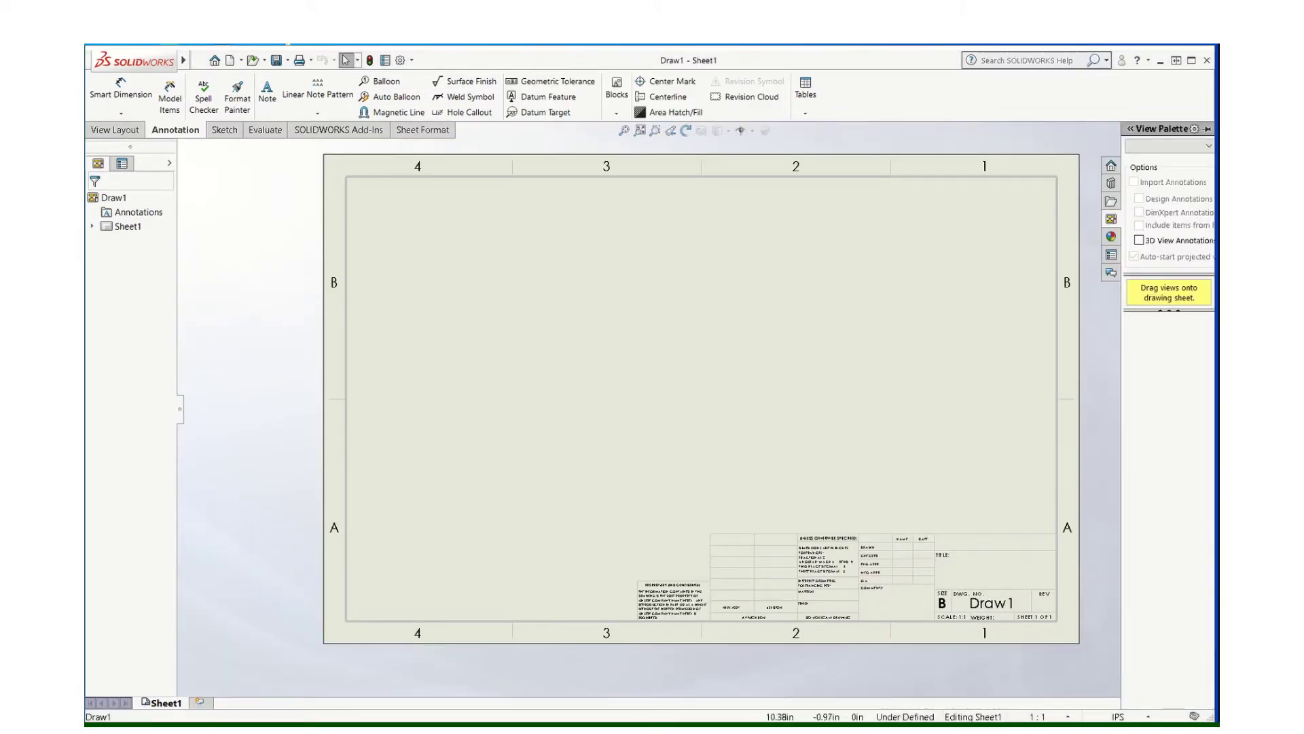
- Return to the tube part, start saving it under a new name, and create a "tubing parts" folder on the Desktop
left_click(654, 666)
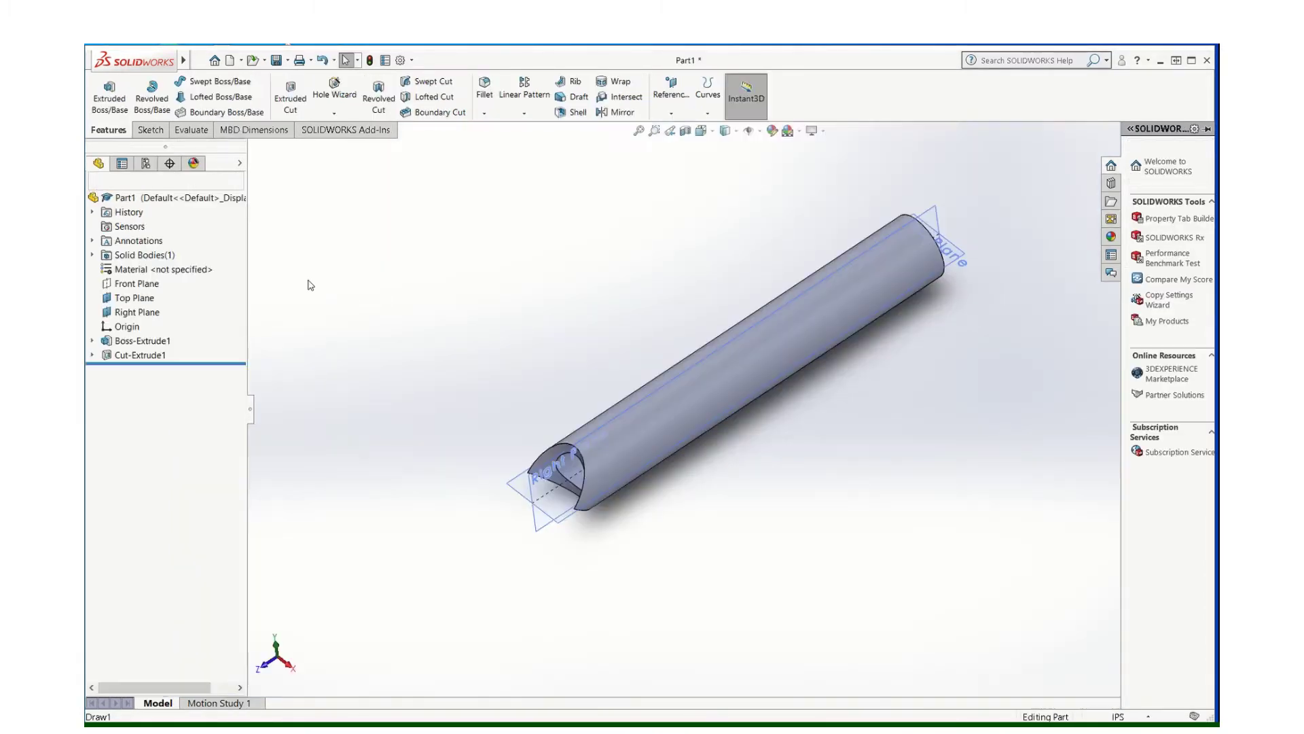
left_click(200, 60)
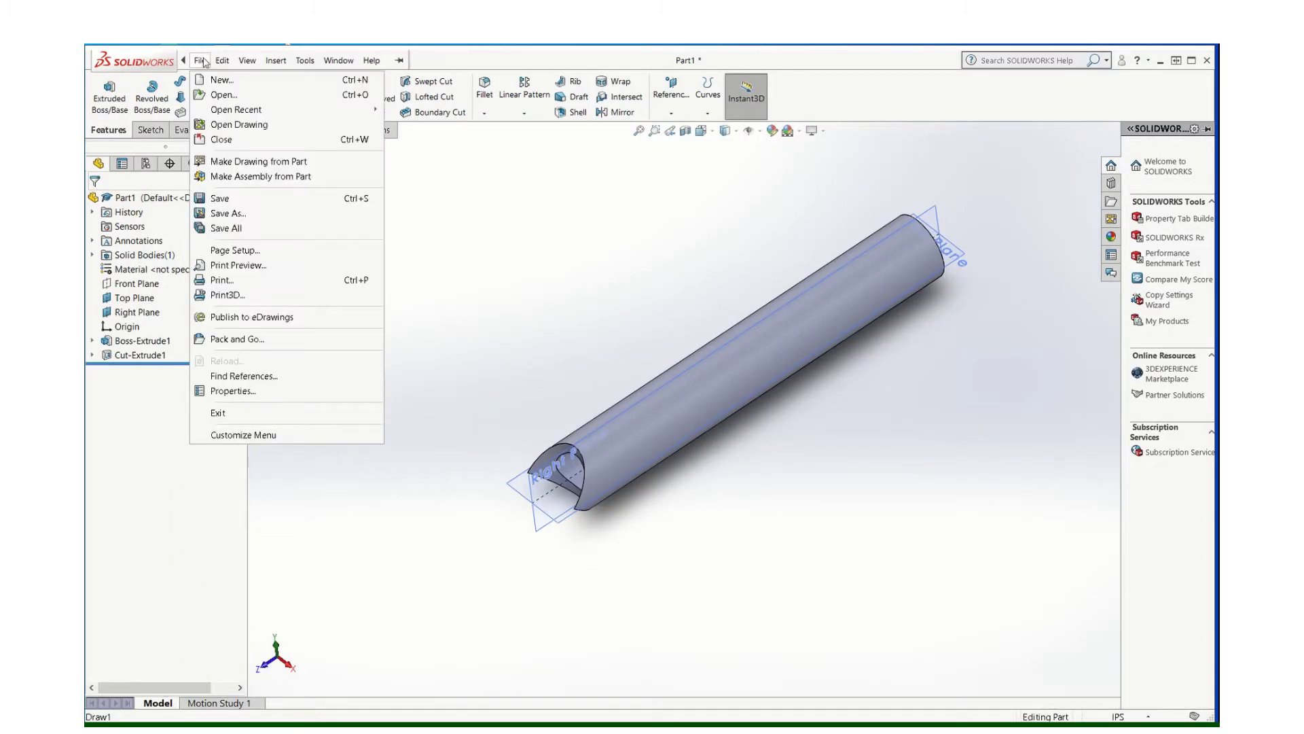
left_click(229, 213)
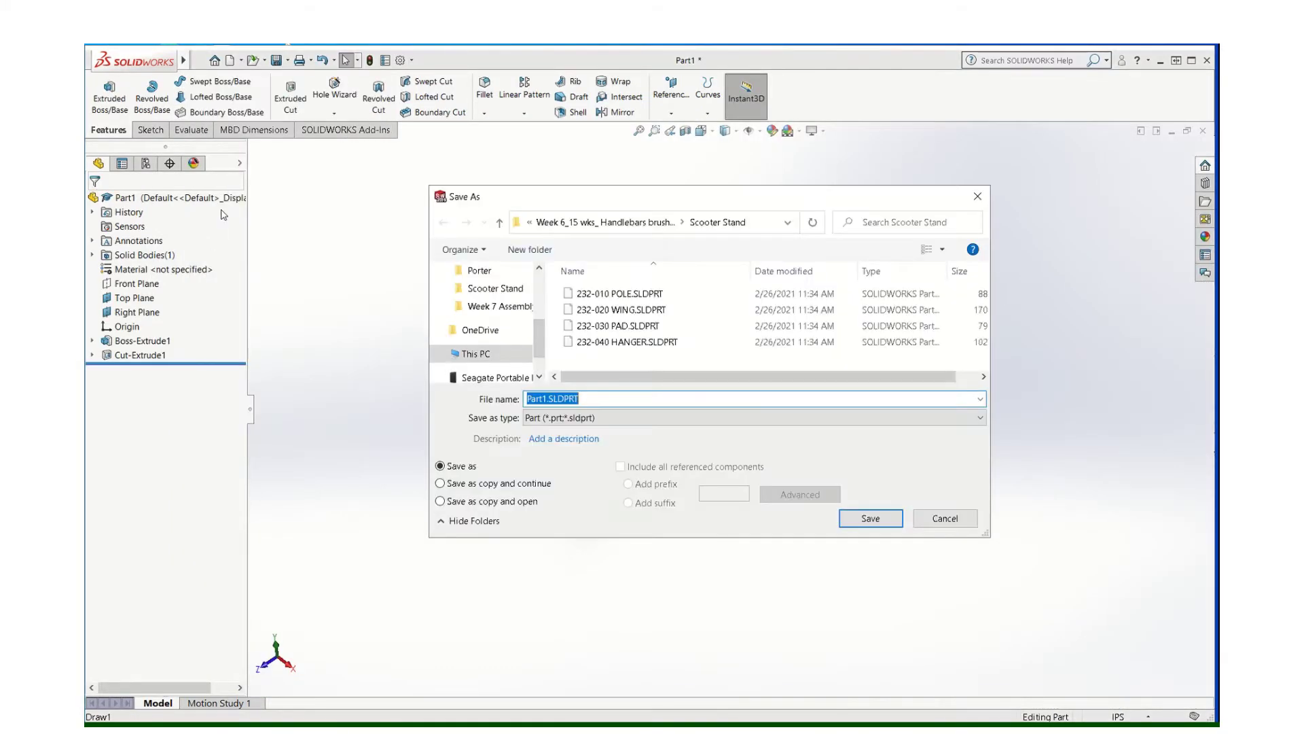
scroll(502, 276, "up", 3)
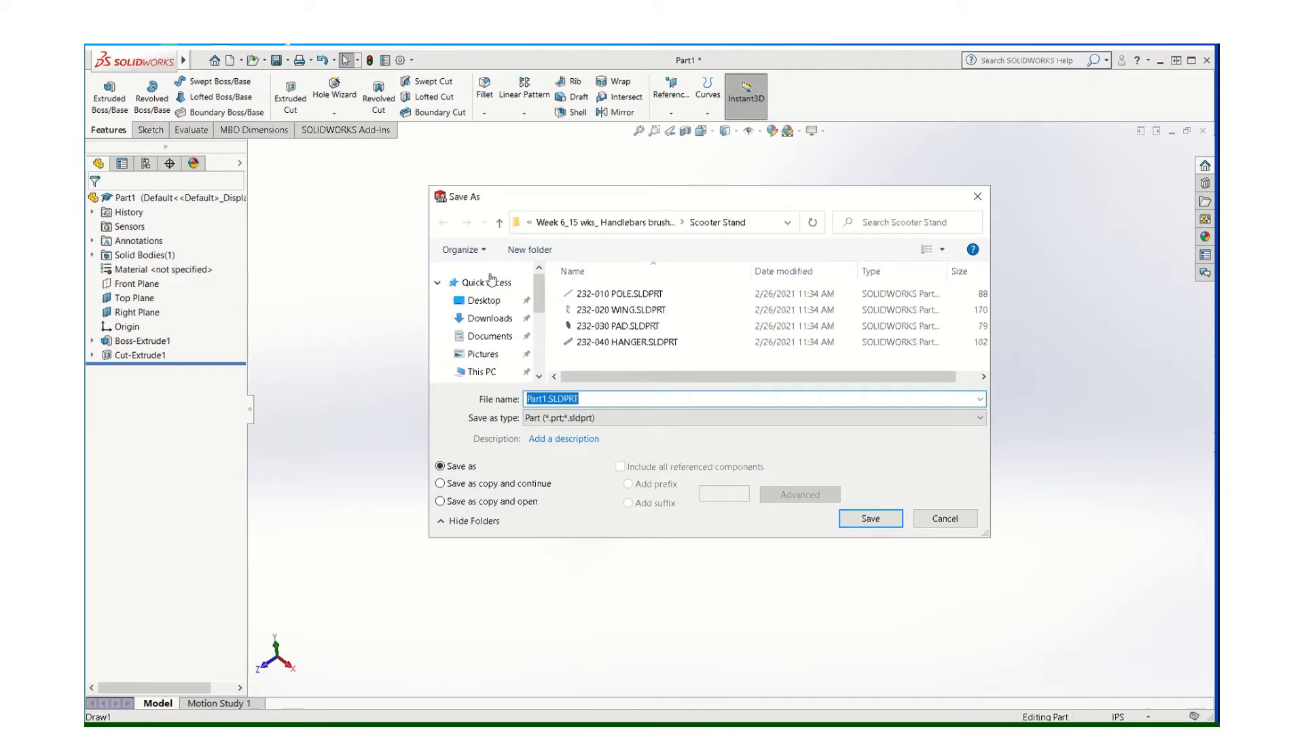
left_click(484, 300)
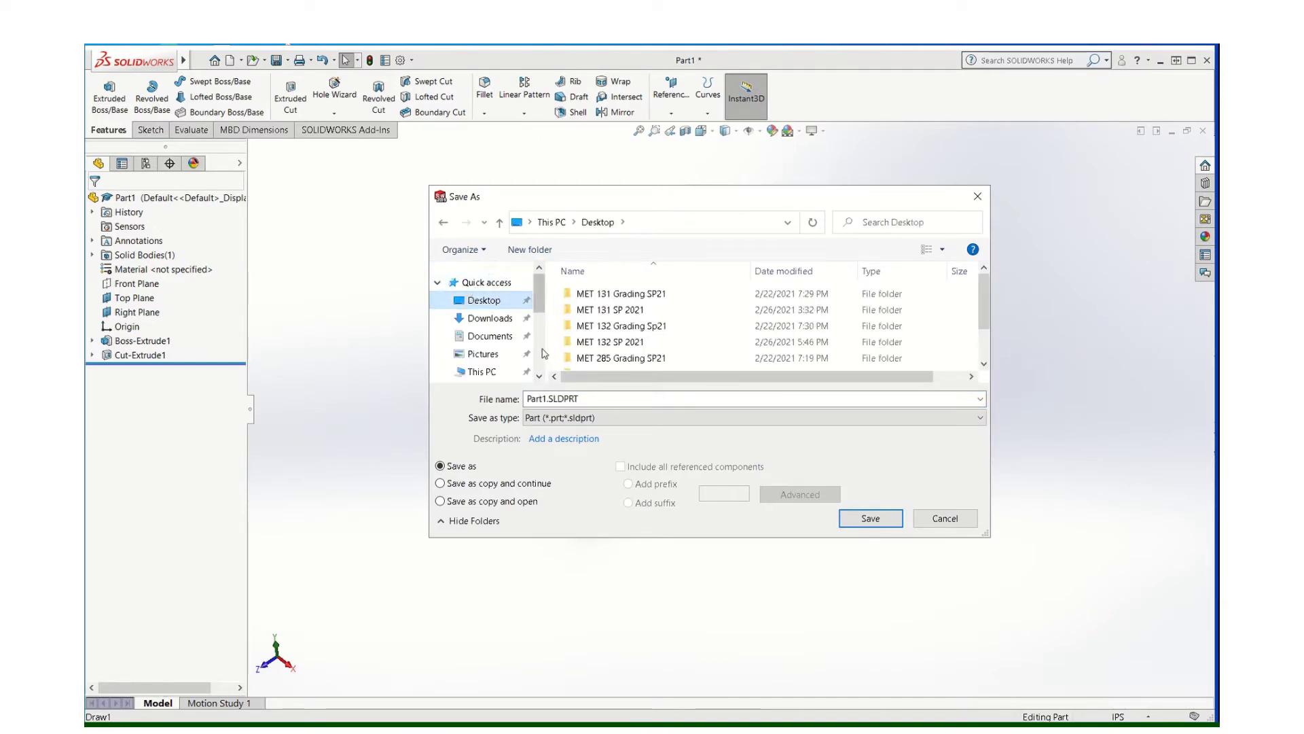
left_click(530, 249)
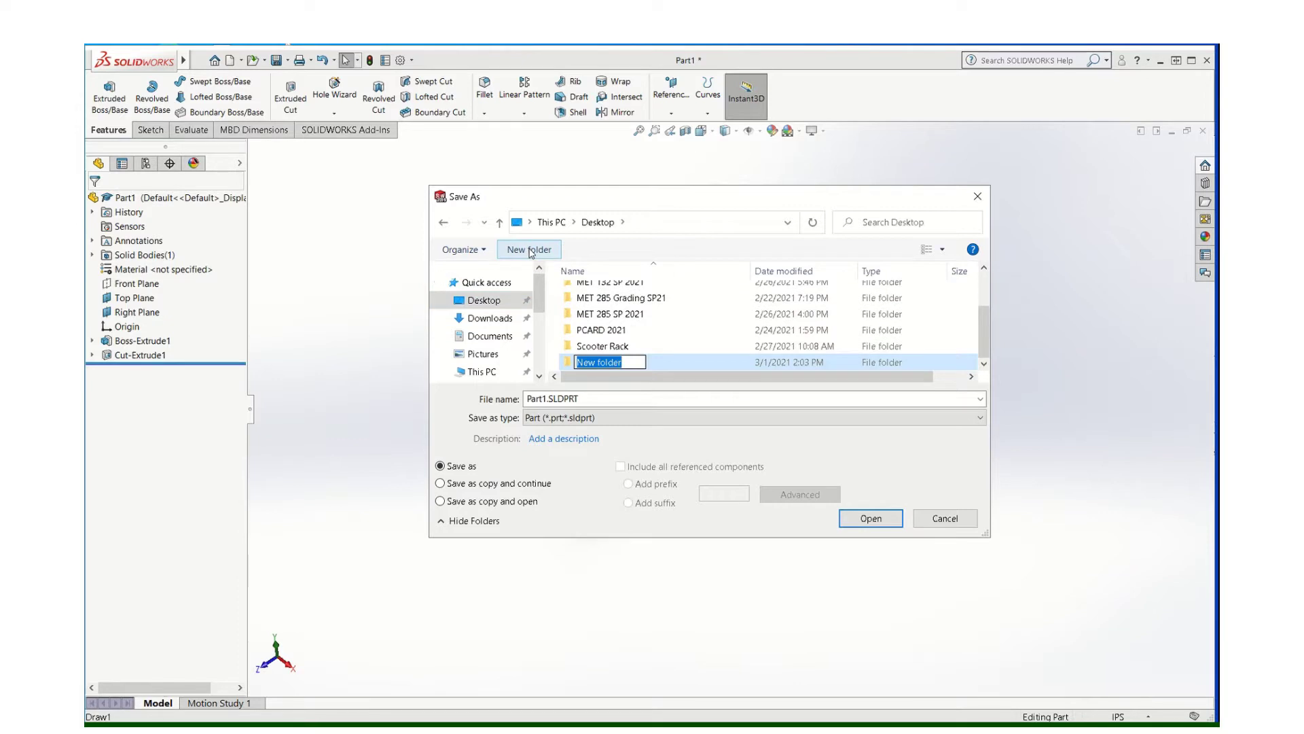
type("tubing parts")
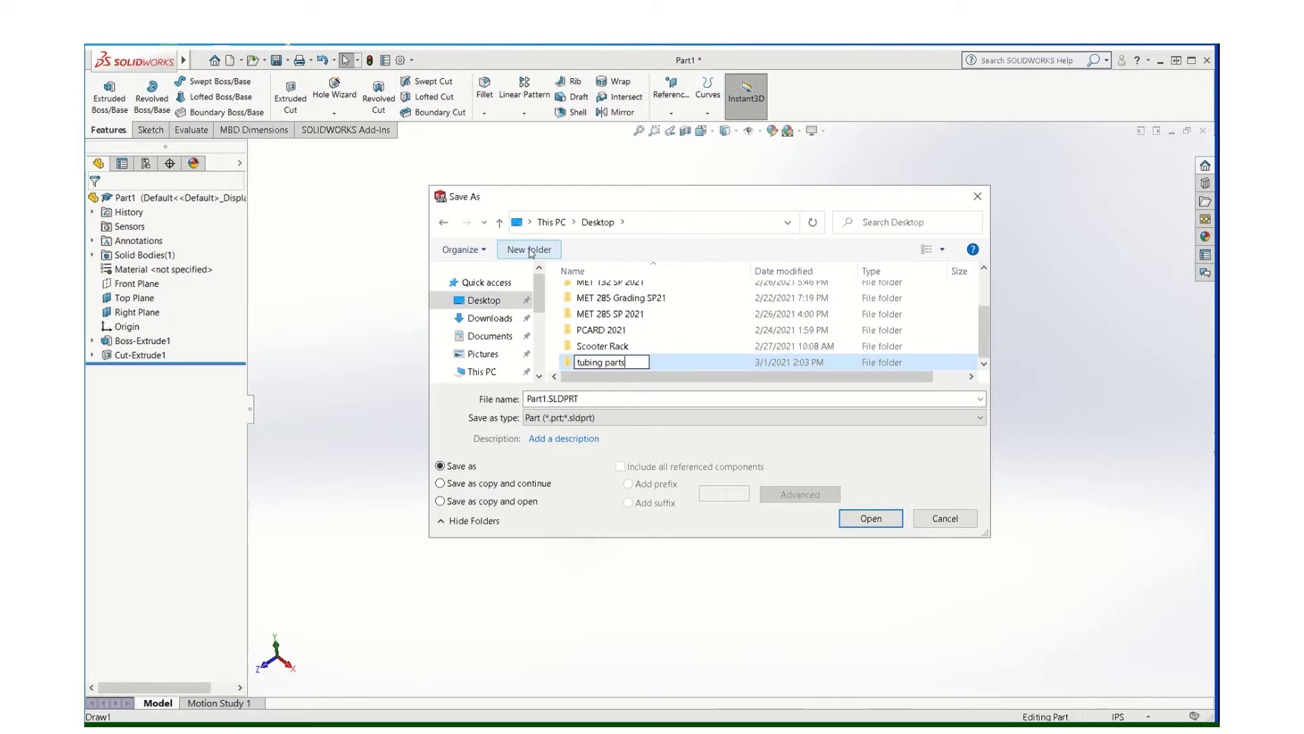
key("Return")
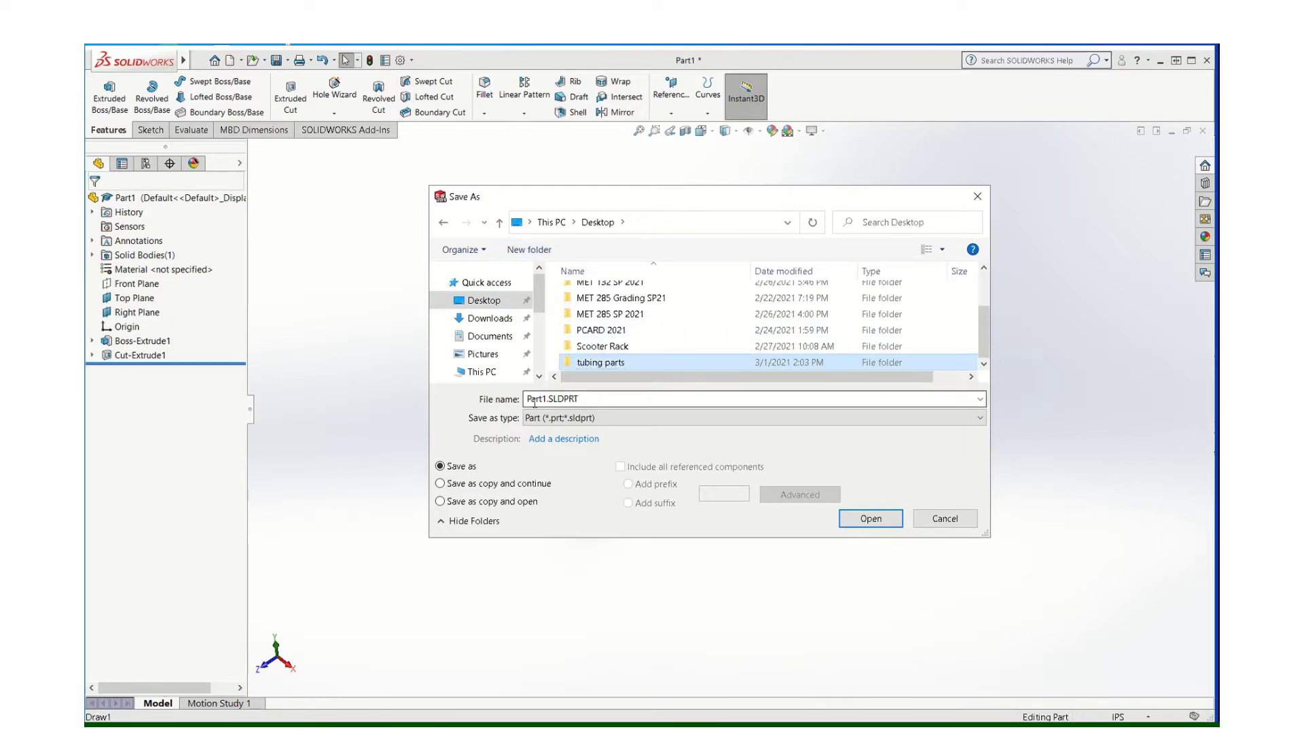
- Name the part file "132-101 straight" and save it
left_click_drag(528, 398, 587, 397)
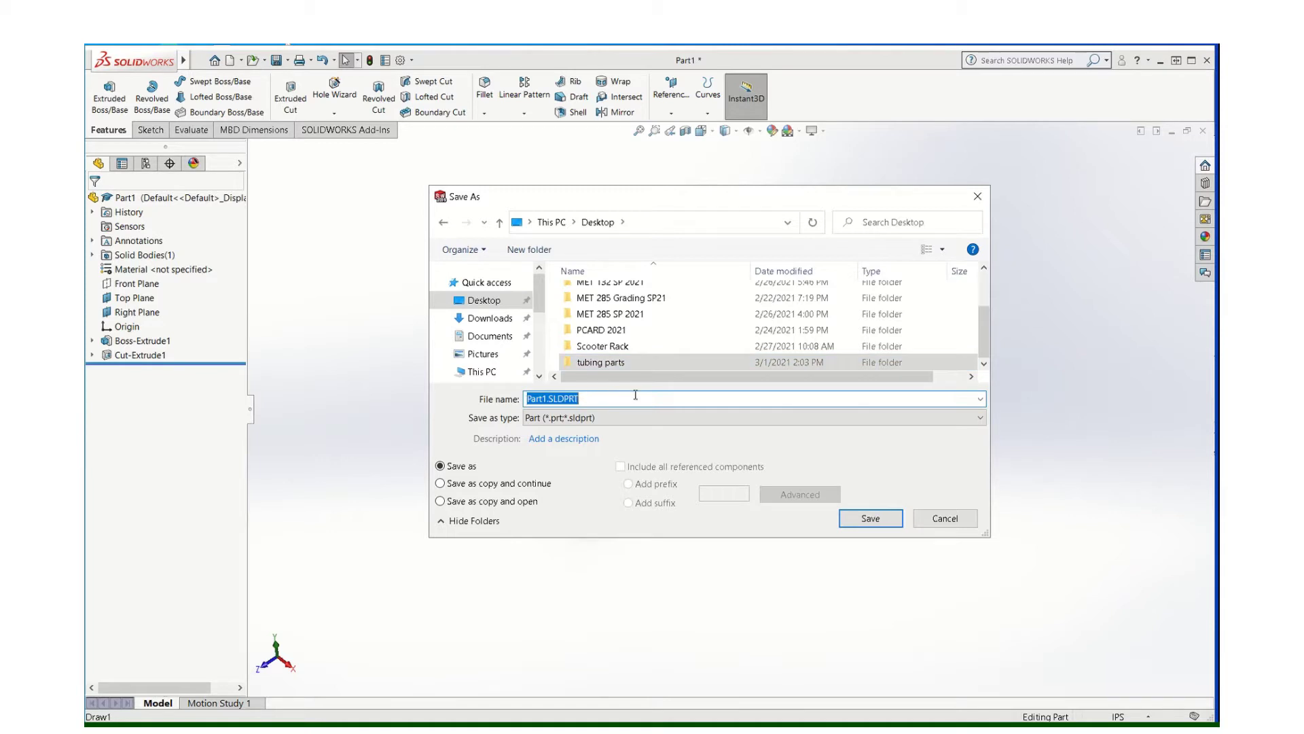
type("132-1")
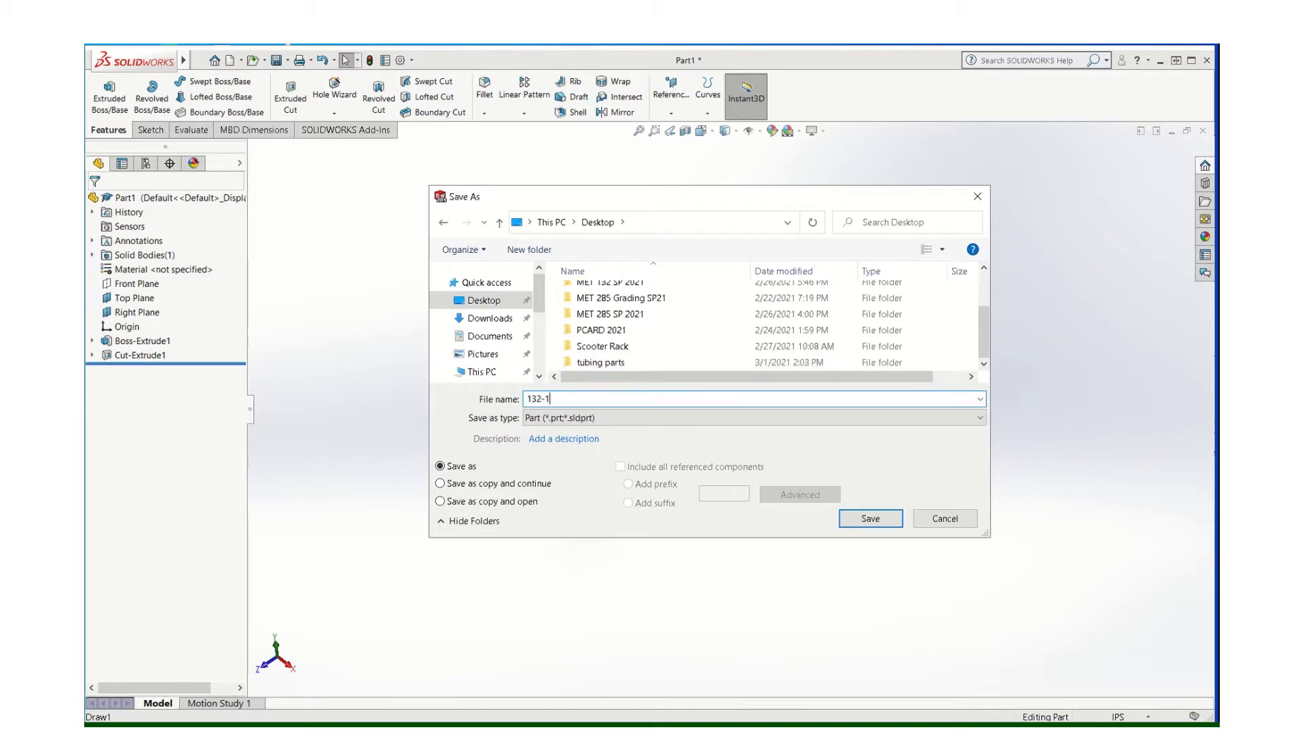
type("01 stsraight")
left_click(871, 518)
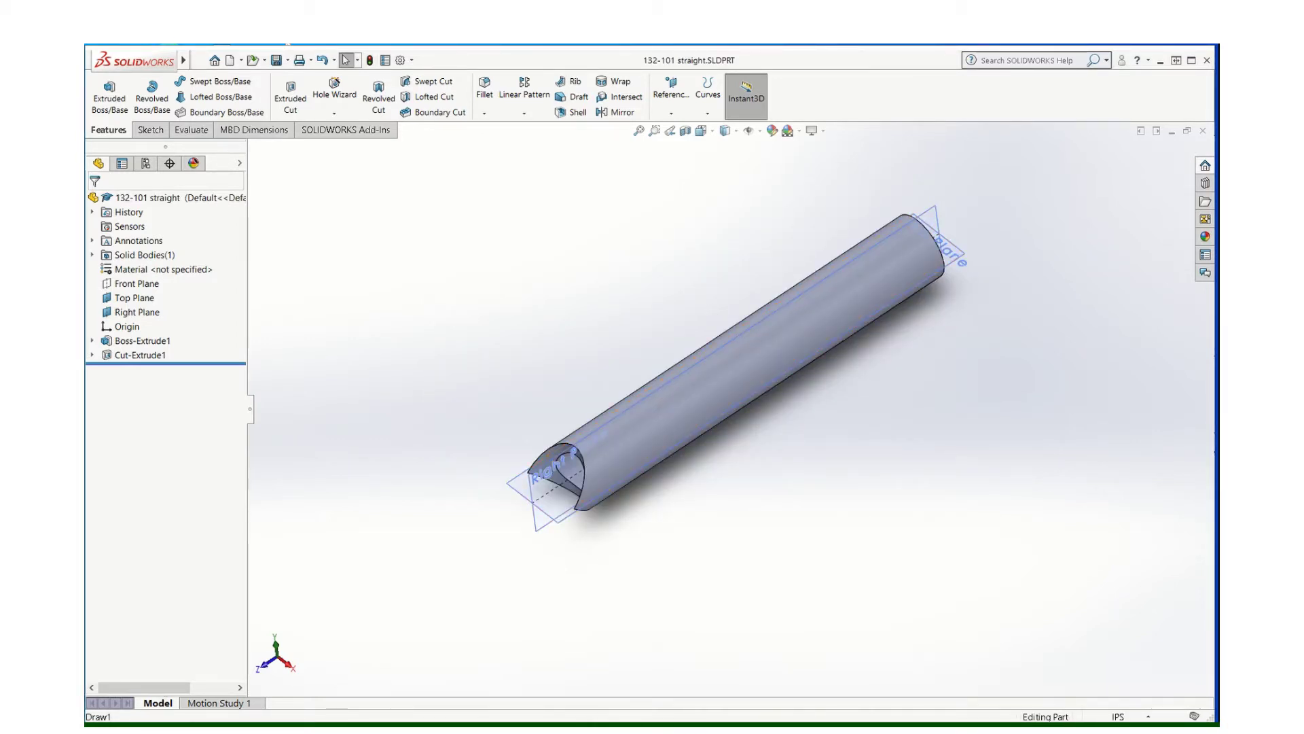
- Return to the drawing, load the 132-101 straight part into the View Palette, and widen the palette
mouse_move(741, 727)
left_click(814, 703)
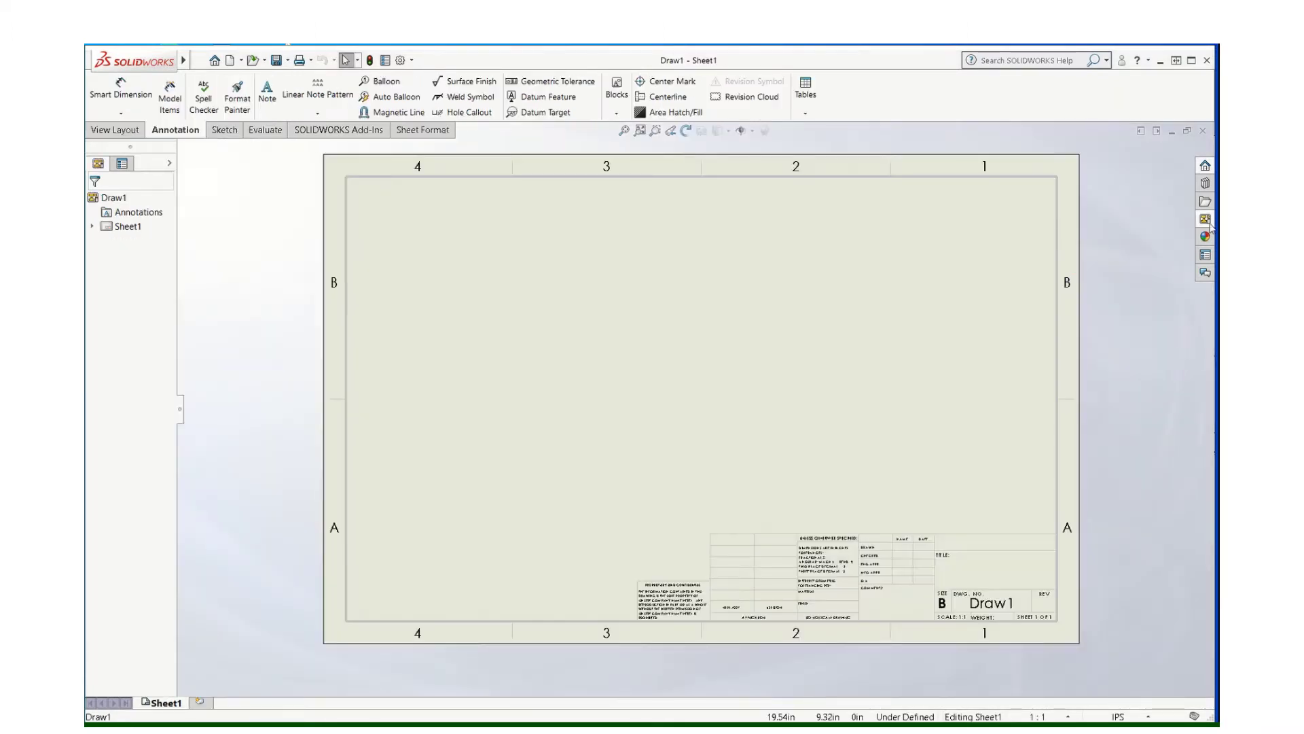
left_click(1207, 220)
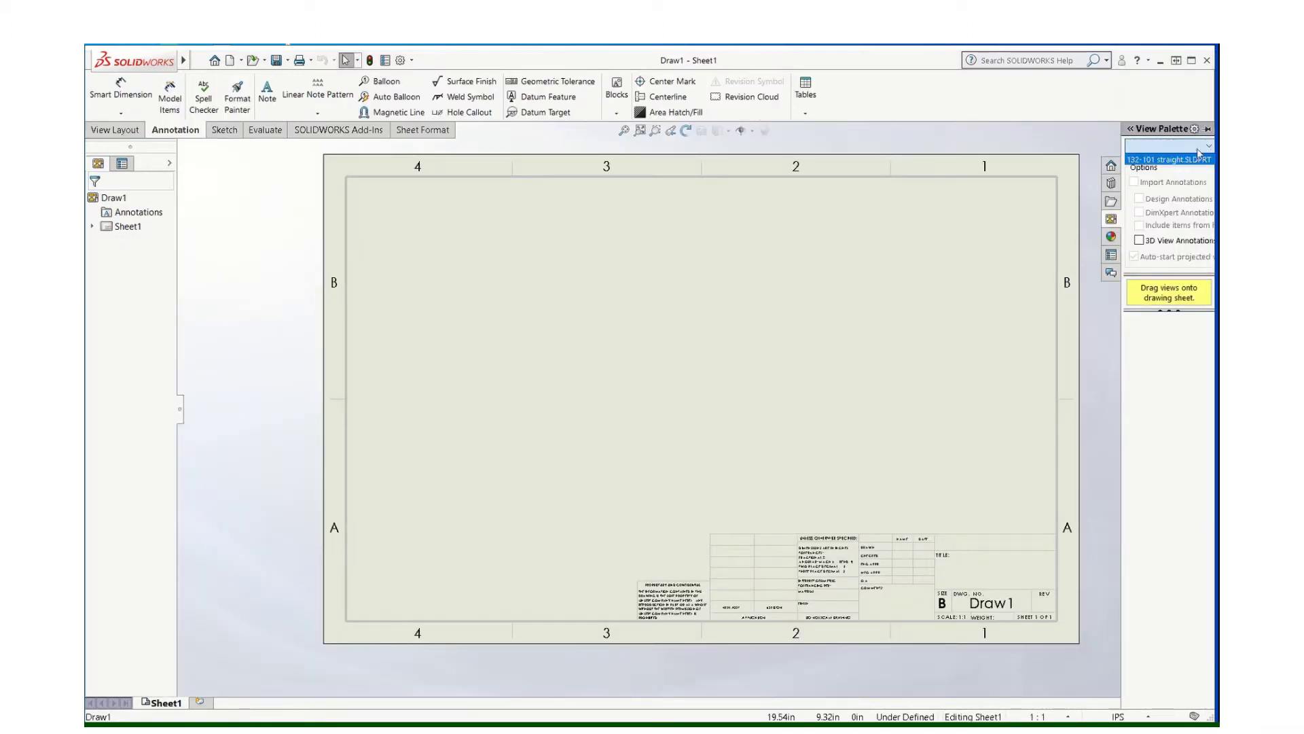
left_click(1169, 159)
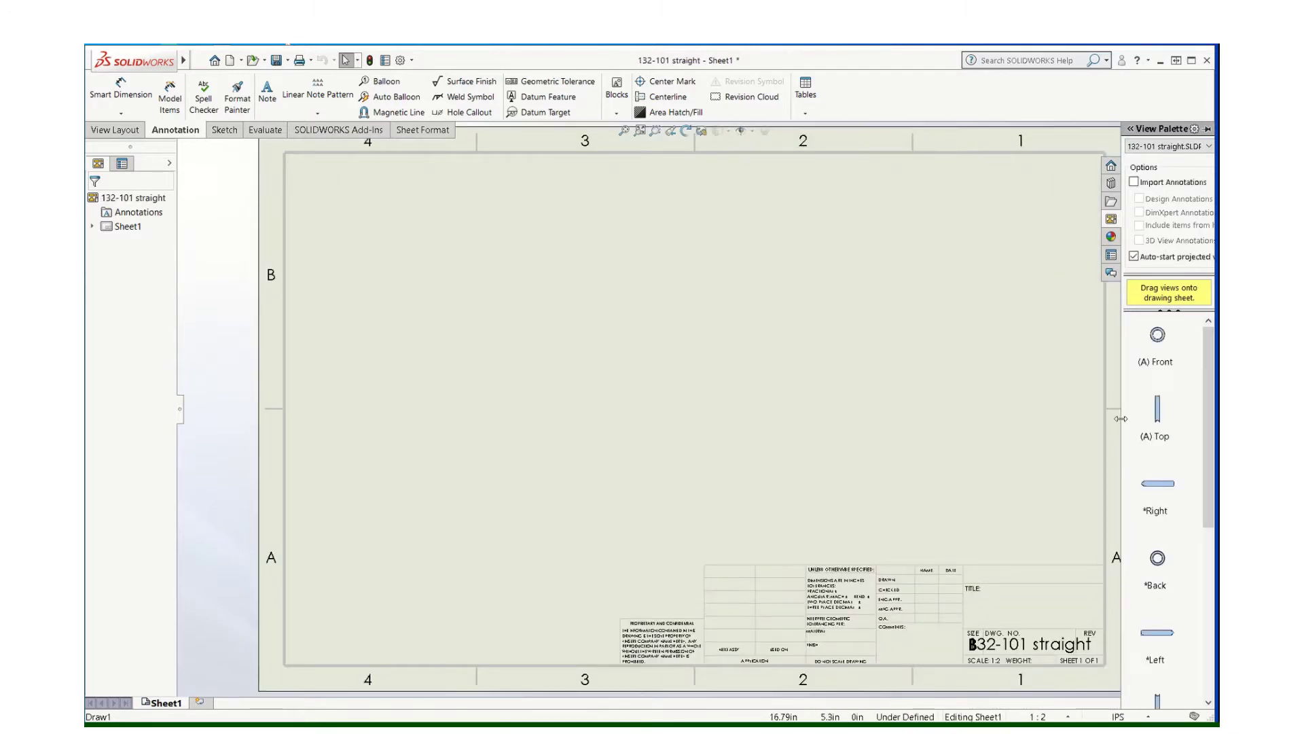
left_click_drag(1119, 423, 1093, 425)
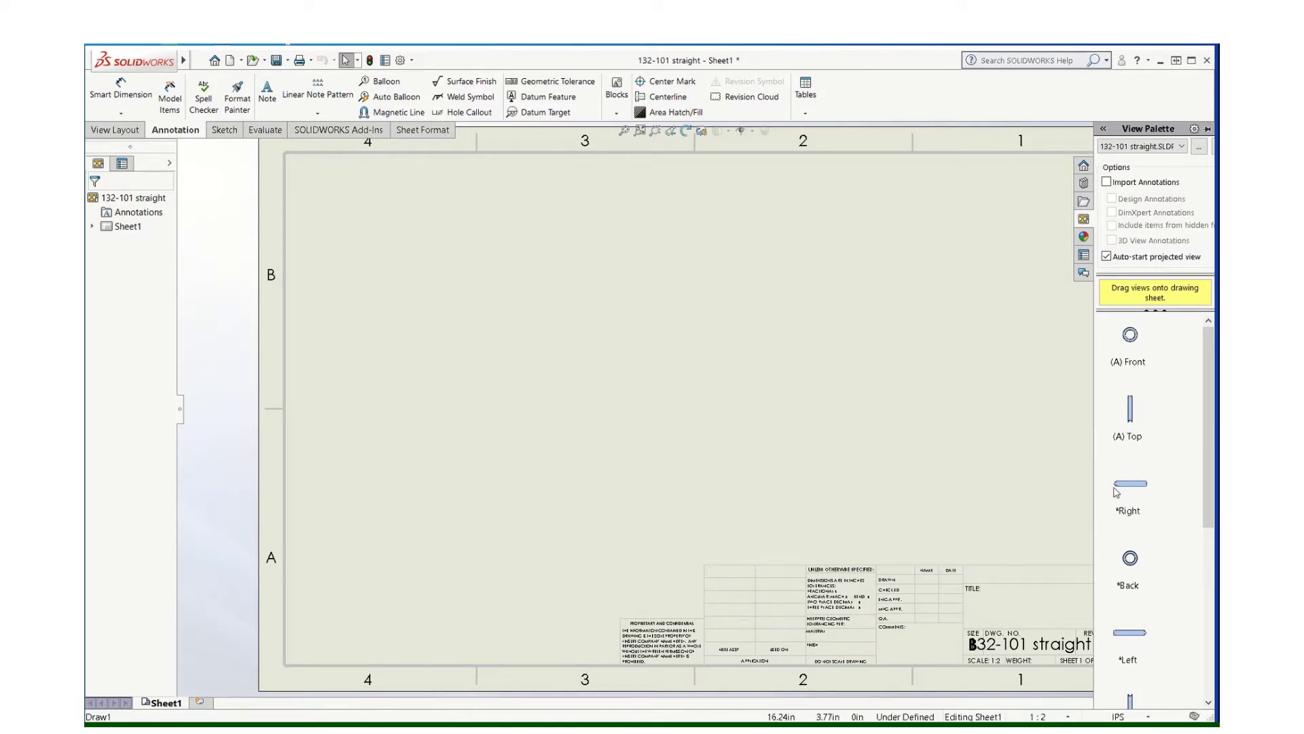
- Try the Right view of the tube as the base view without projections, and undo its placement
left_click_drag(1116, 492, 537, 409)
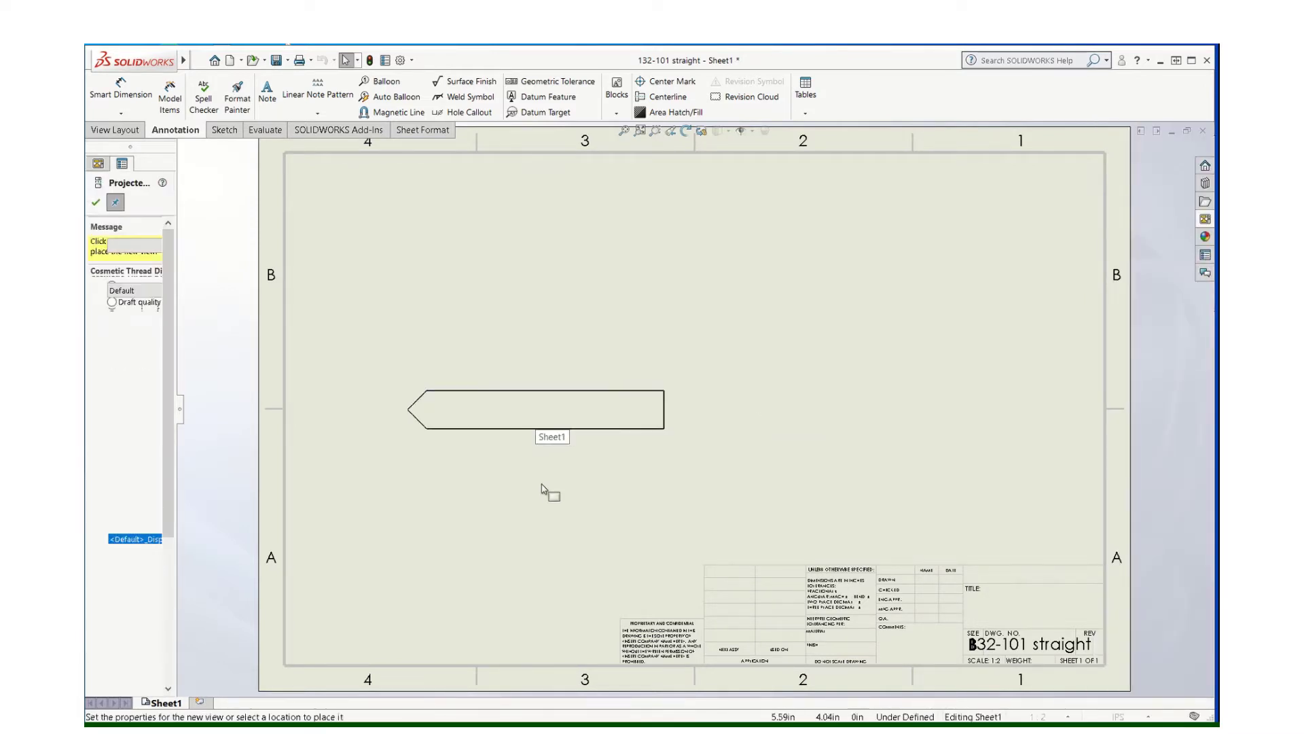
key("Escape")
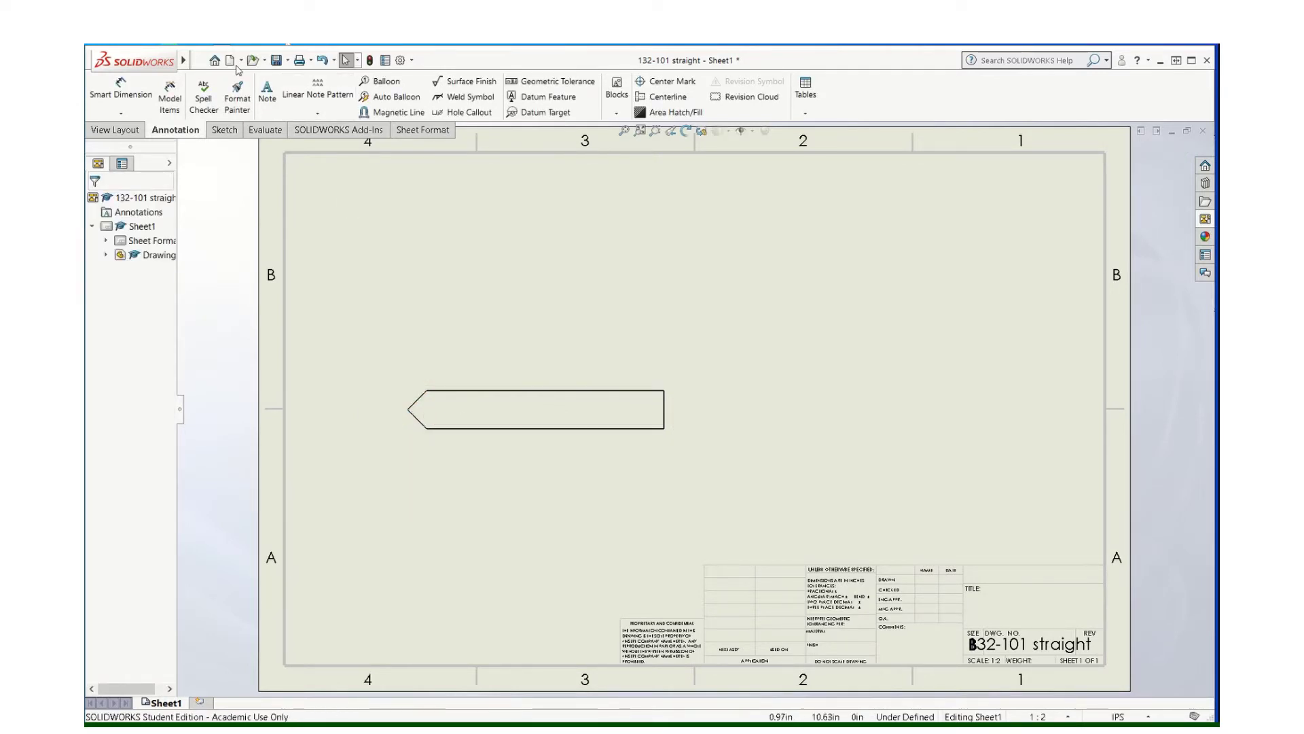
left_click(325, 60)
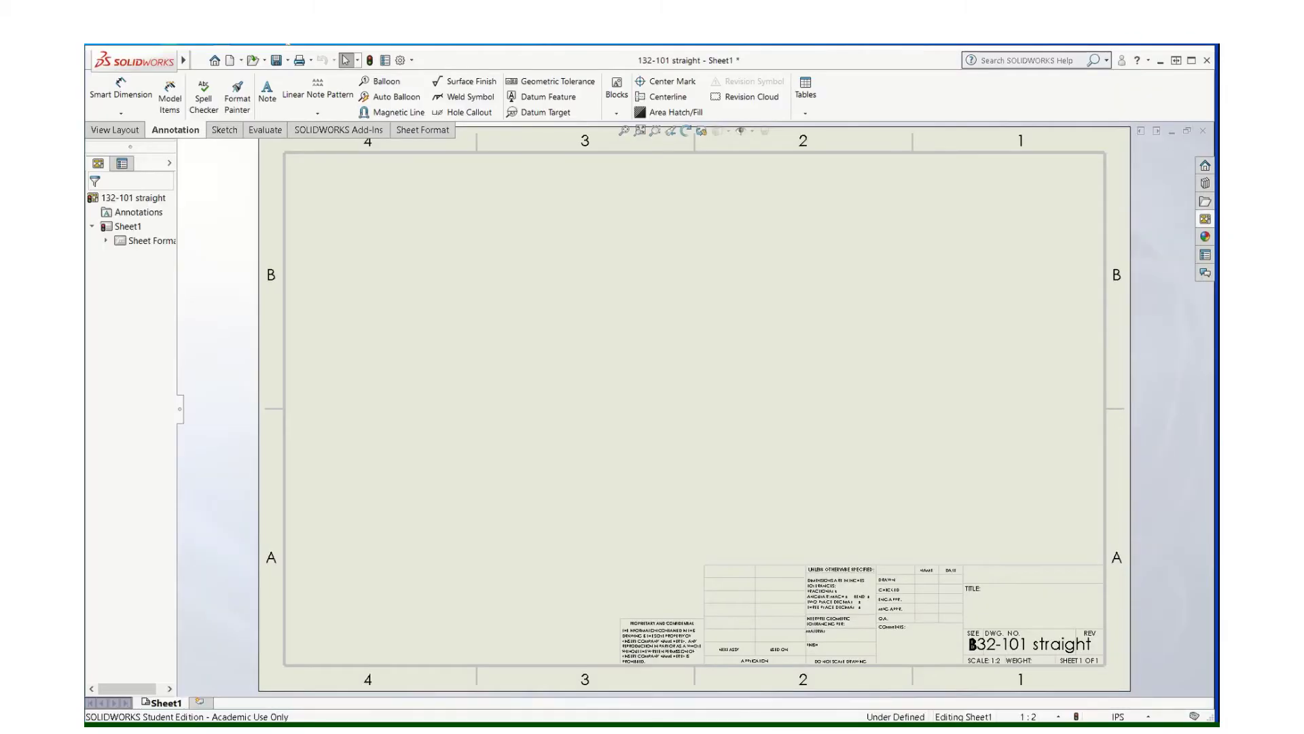
- Examine the tube part from its Right view and from the notched end, and return to the drawing
left_click(654, 673)
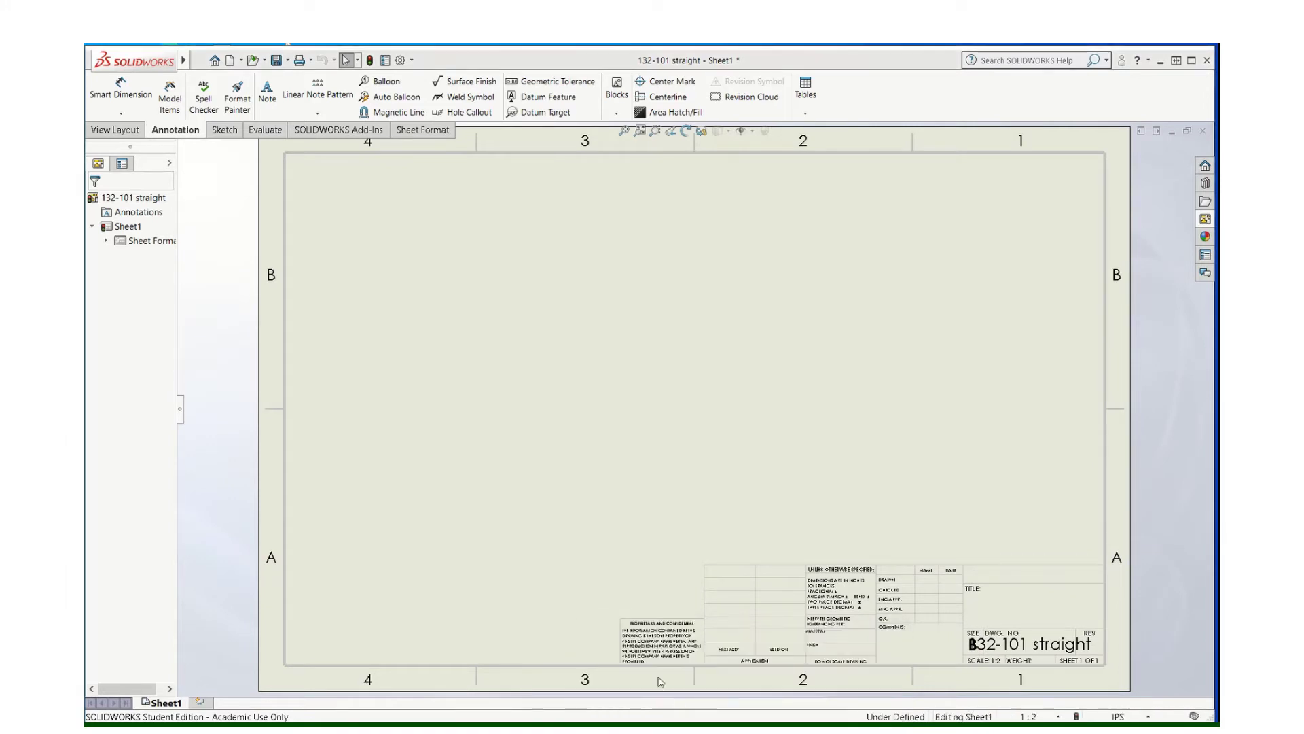
left_click(701, 131)
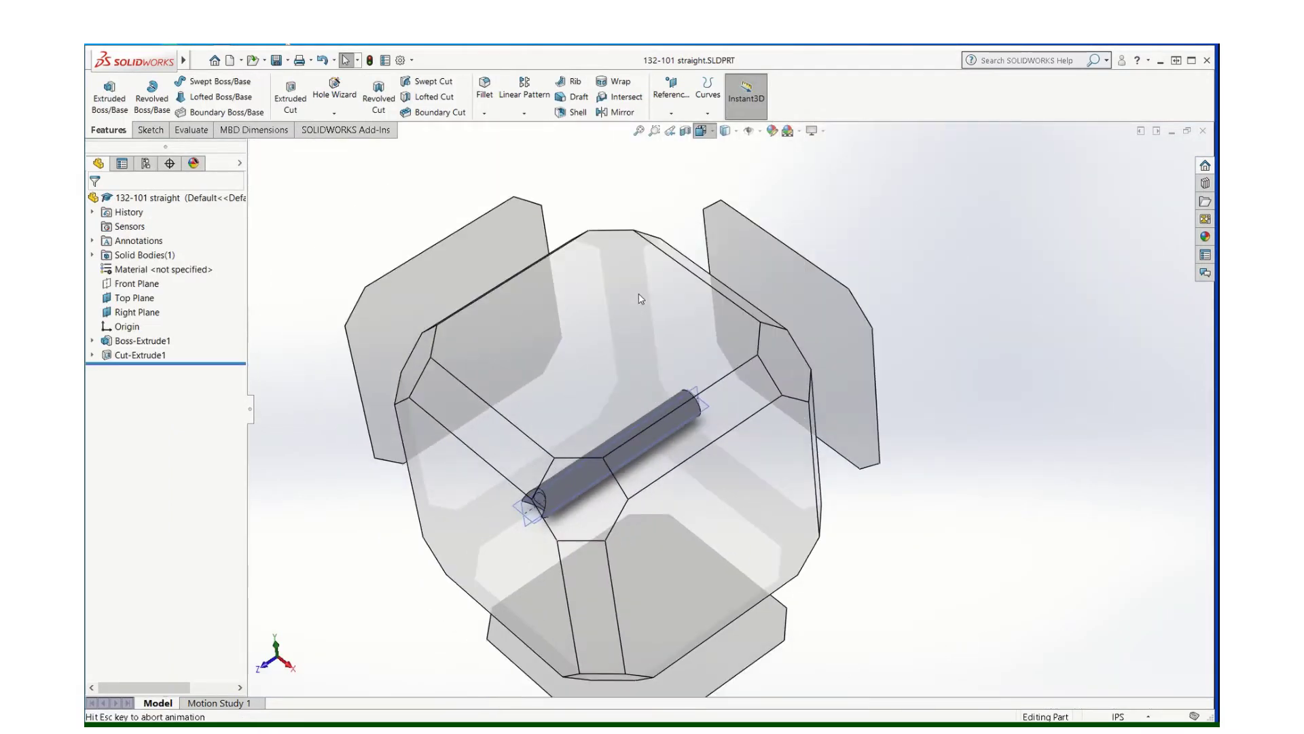
left_click(662, 532)
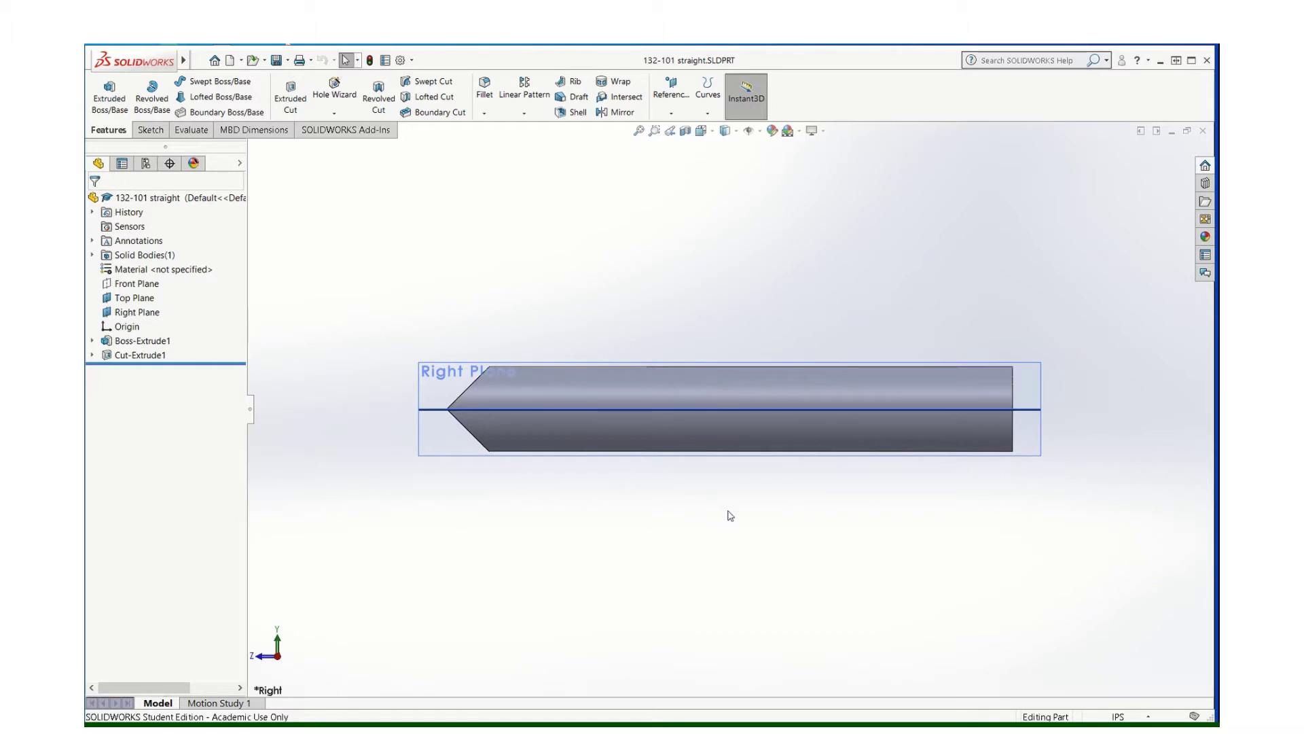
middle_click_drag(666, 489, 867, 511)
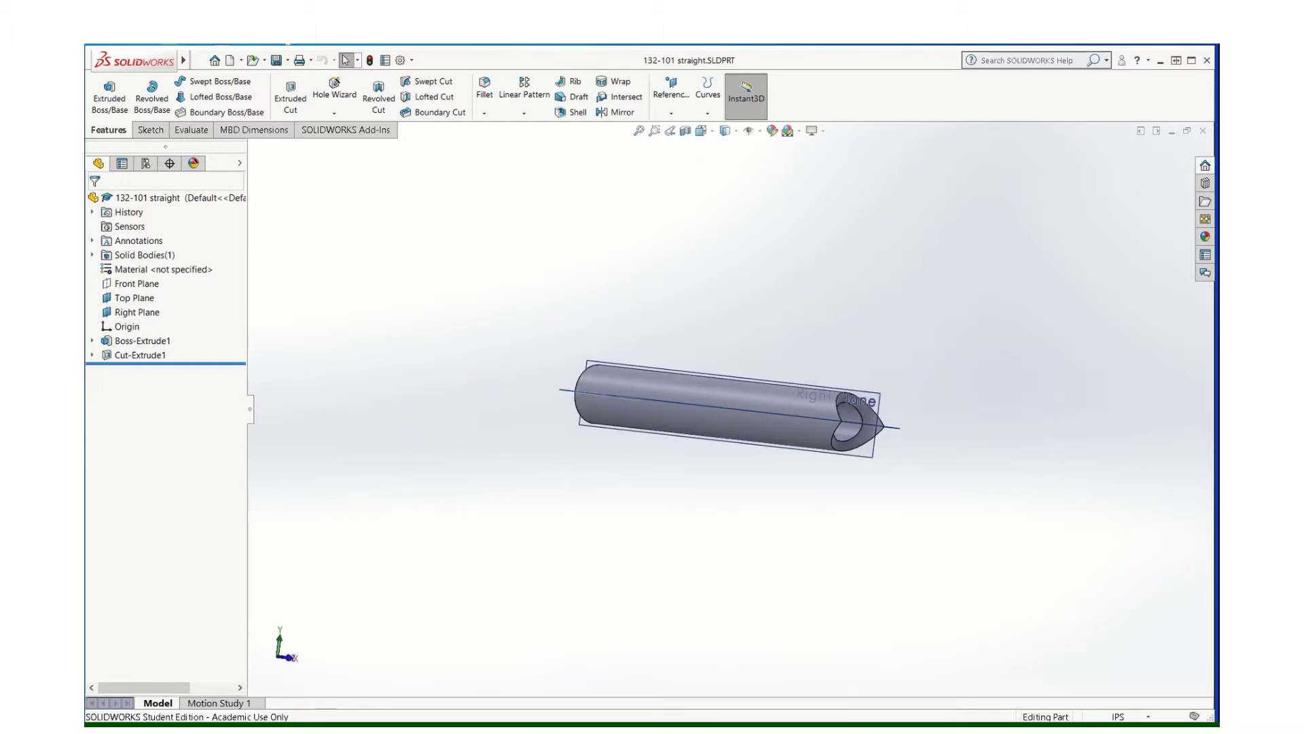
left_click(809, 649)
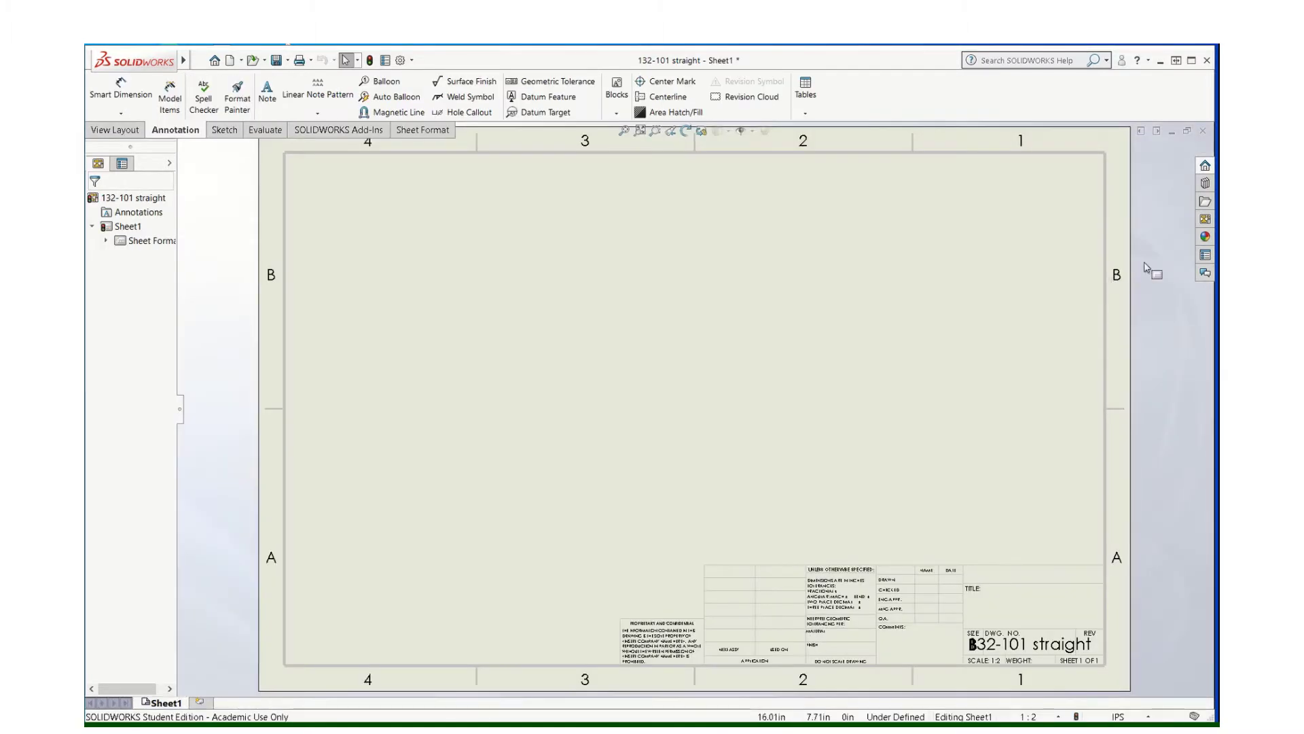
- Place the Left view of the tube on the sheet, with projected views beside it and above it
left_click(1205, 217)
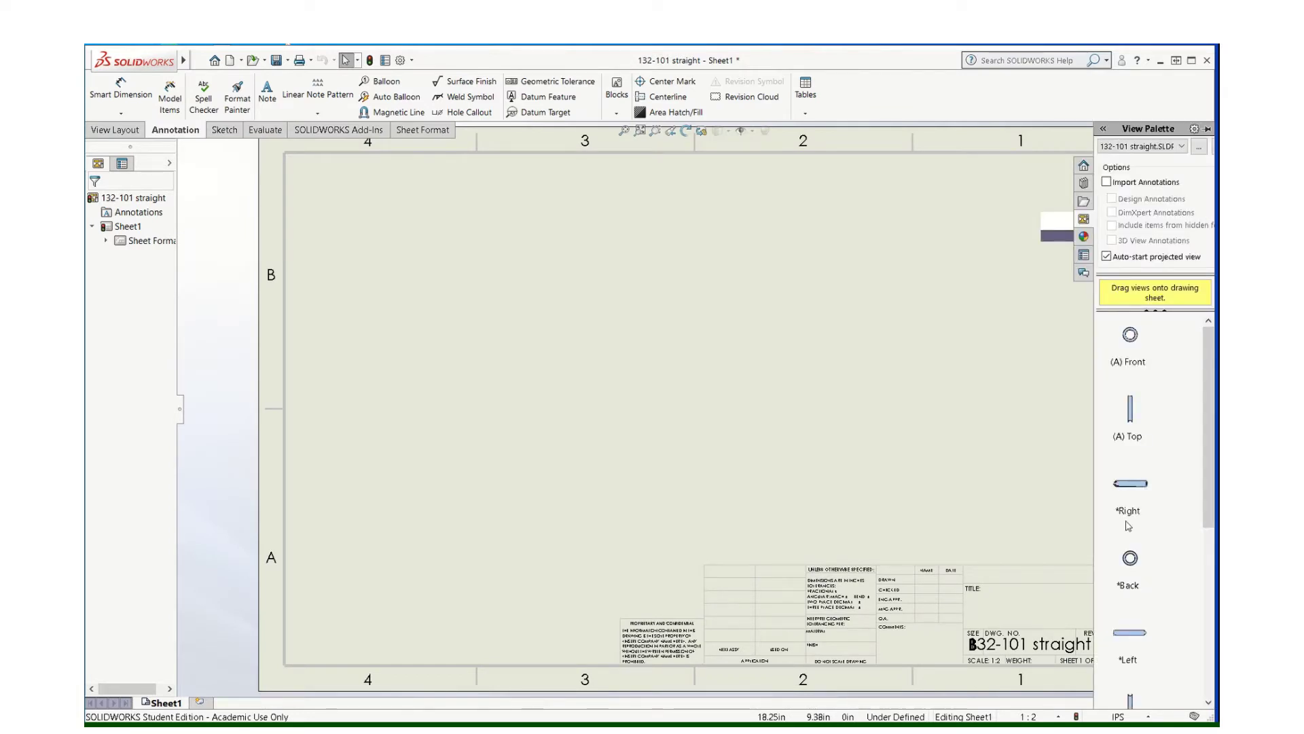
left_click(1131, 637)
left_click_drag(1122, 631, 543, 443)
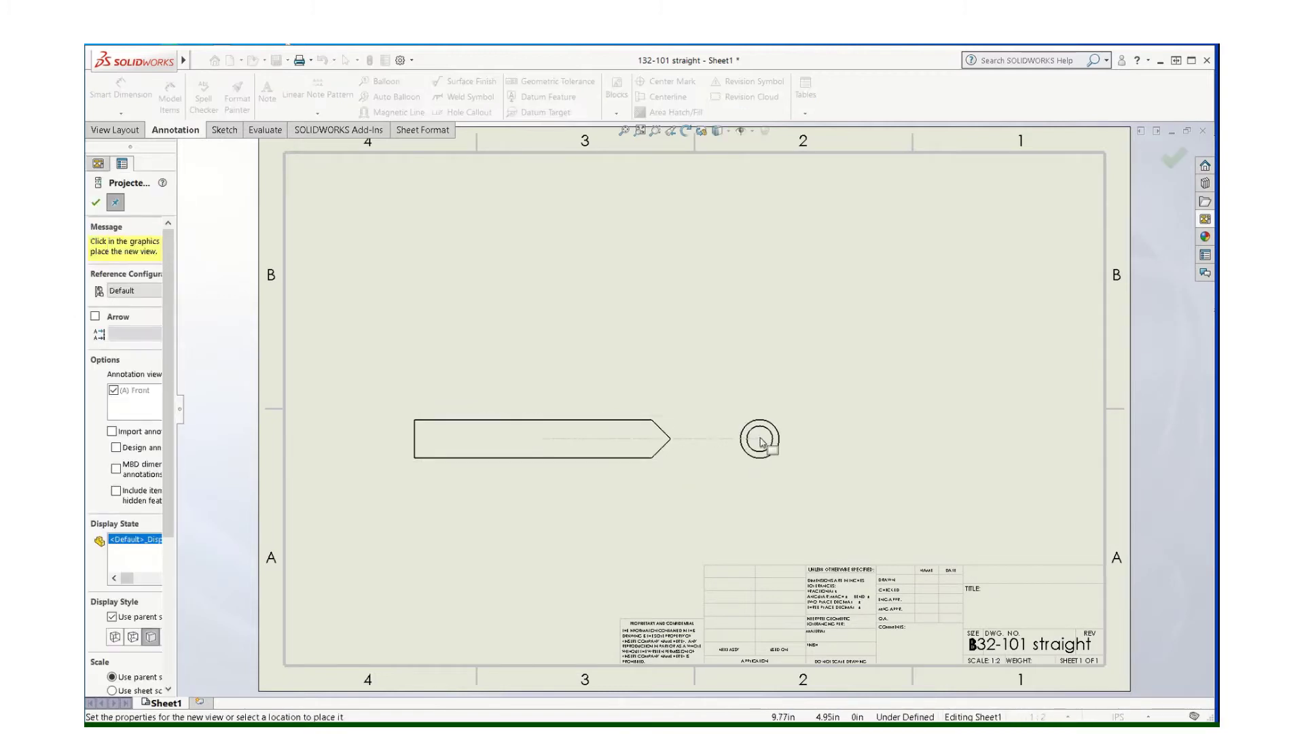
left_click(759, 440)
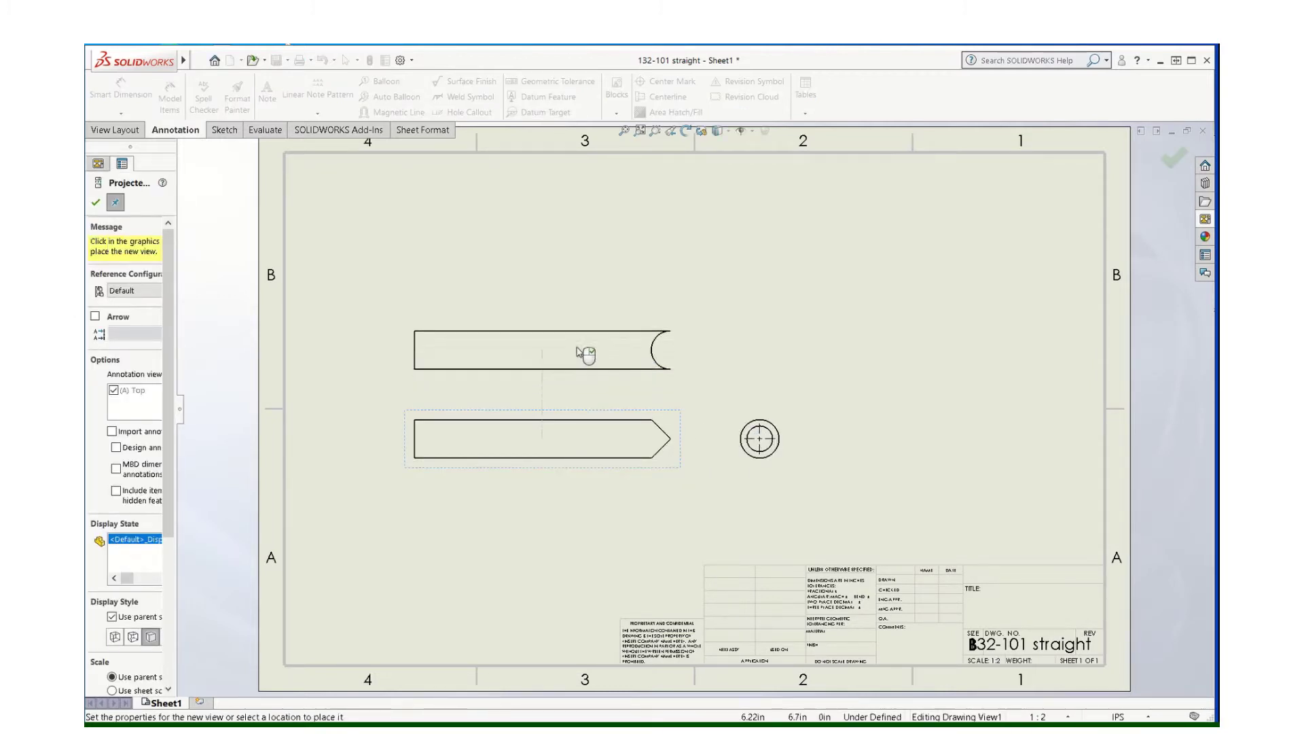
left_click(583, 349)
key("Escape")
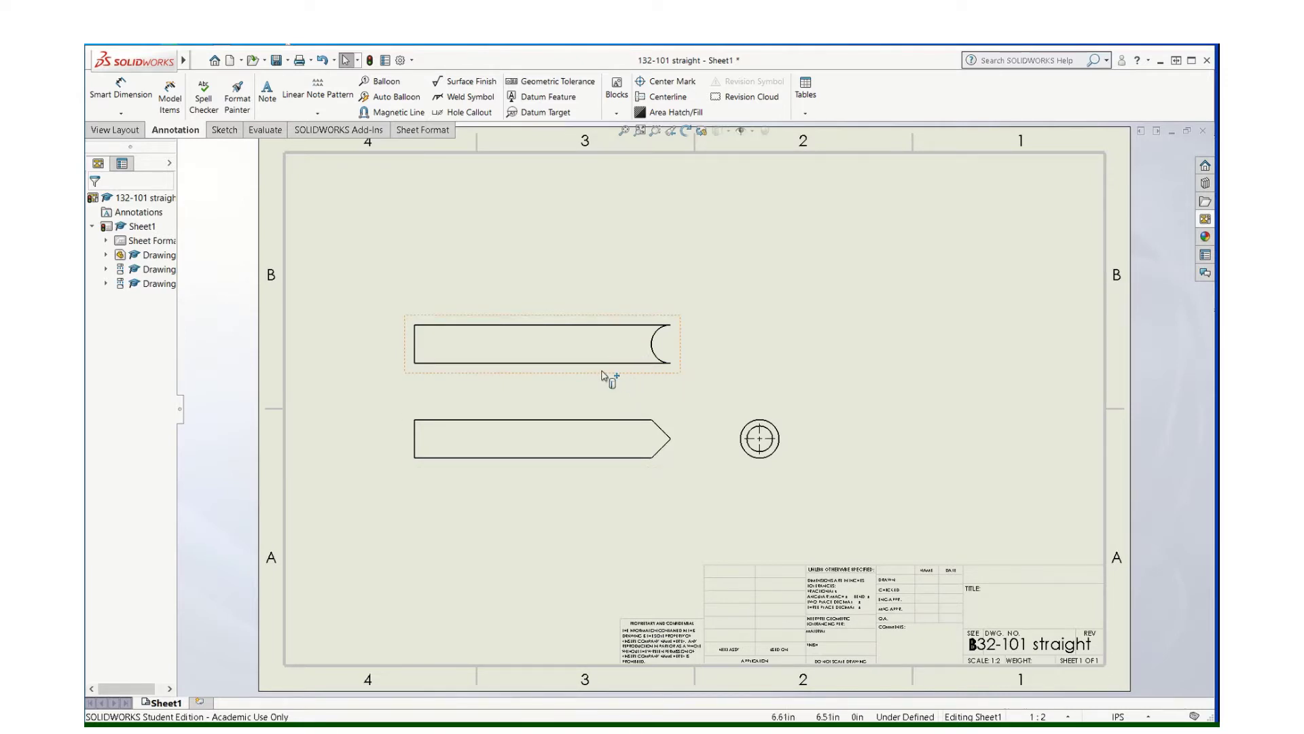
- Delete the base view and both projected views of the tube from the sheet
left_click(615, 469)
key("Delete")
left_click(749, 333)
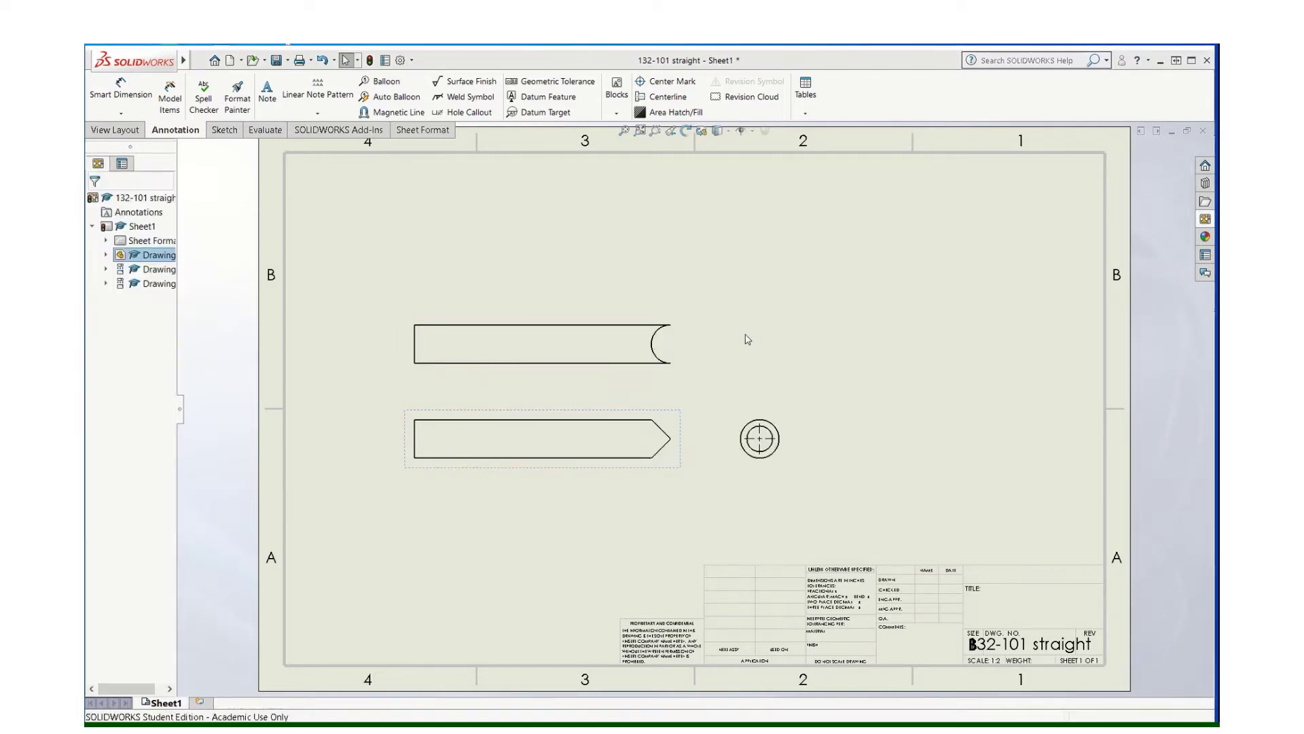
left_click(664, 363)
key("Delete")
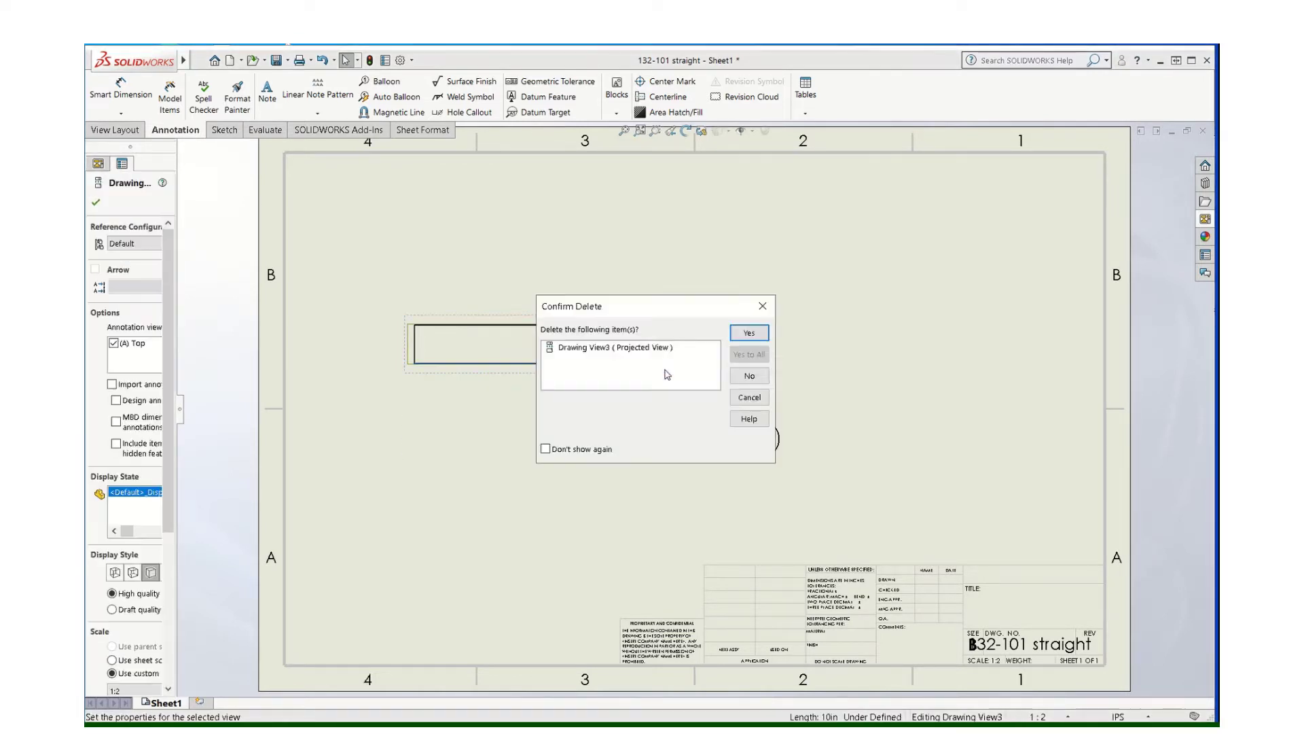
left_click(743, 333)
left_click(747, 420)
key("Delete")
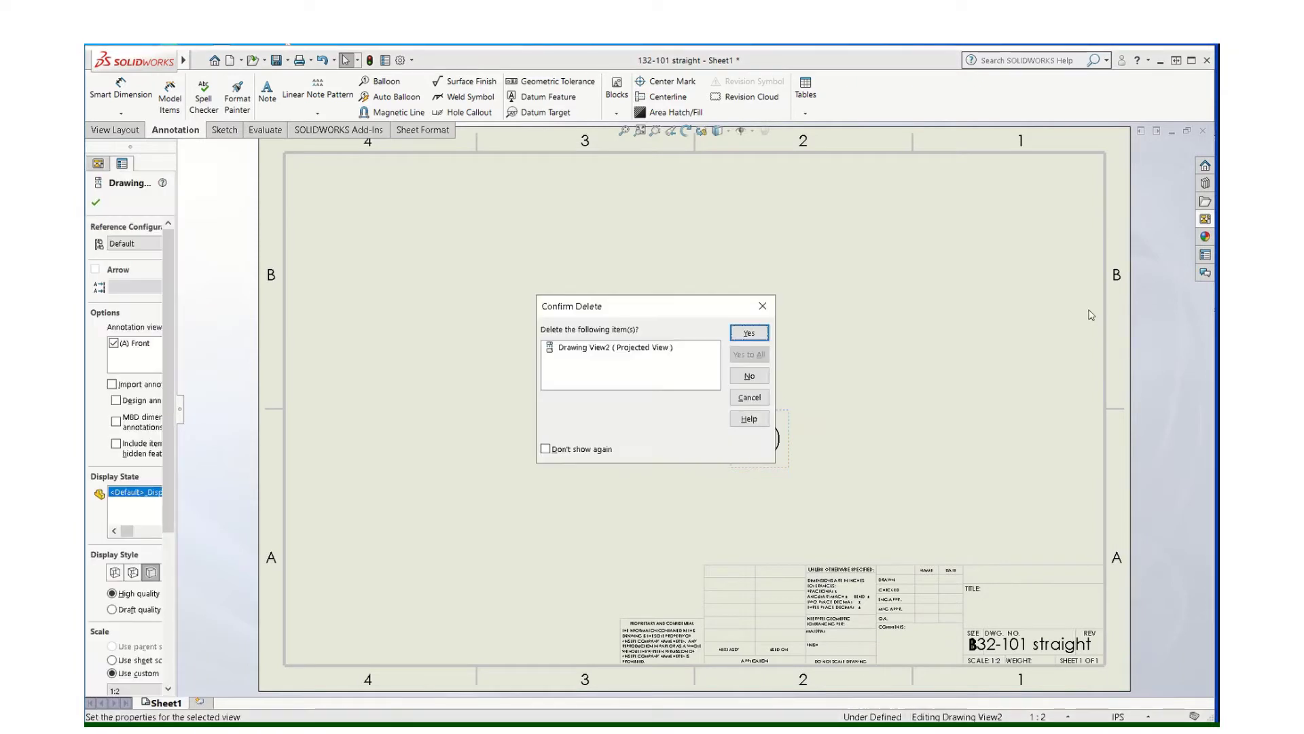
left_click(749, 333)
- Orient the tube part square to its Top Plane, lying horizontally with the circular cut at the right end
left_click(1205, 219)
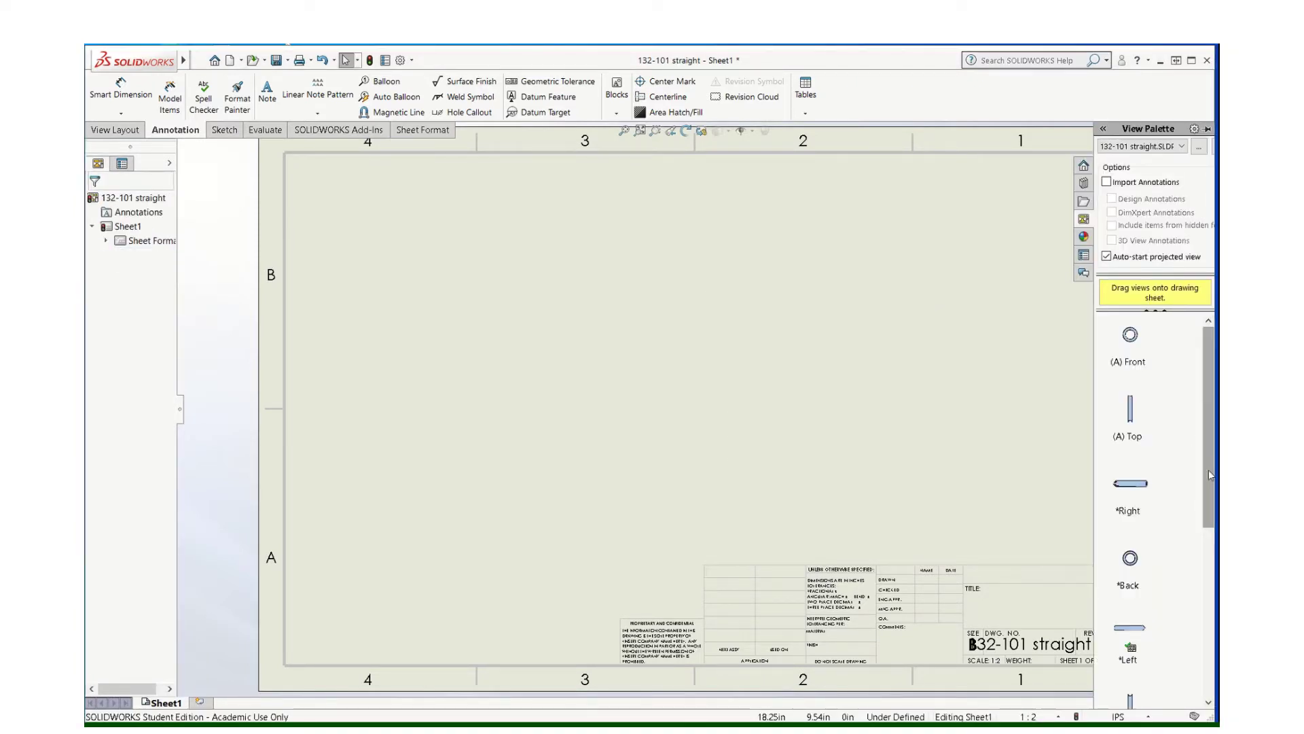
mouse_move(1209, 474)
left_mouse_down()
mouse_move(1210, 643)
mouse_move(1210, 475)
left_mouse_up()
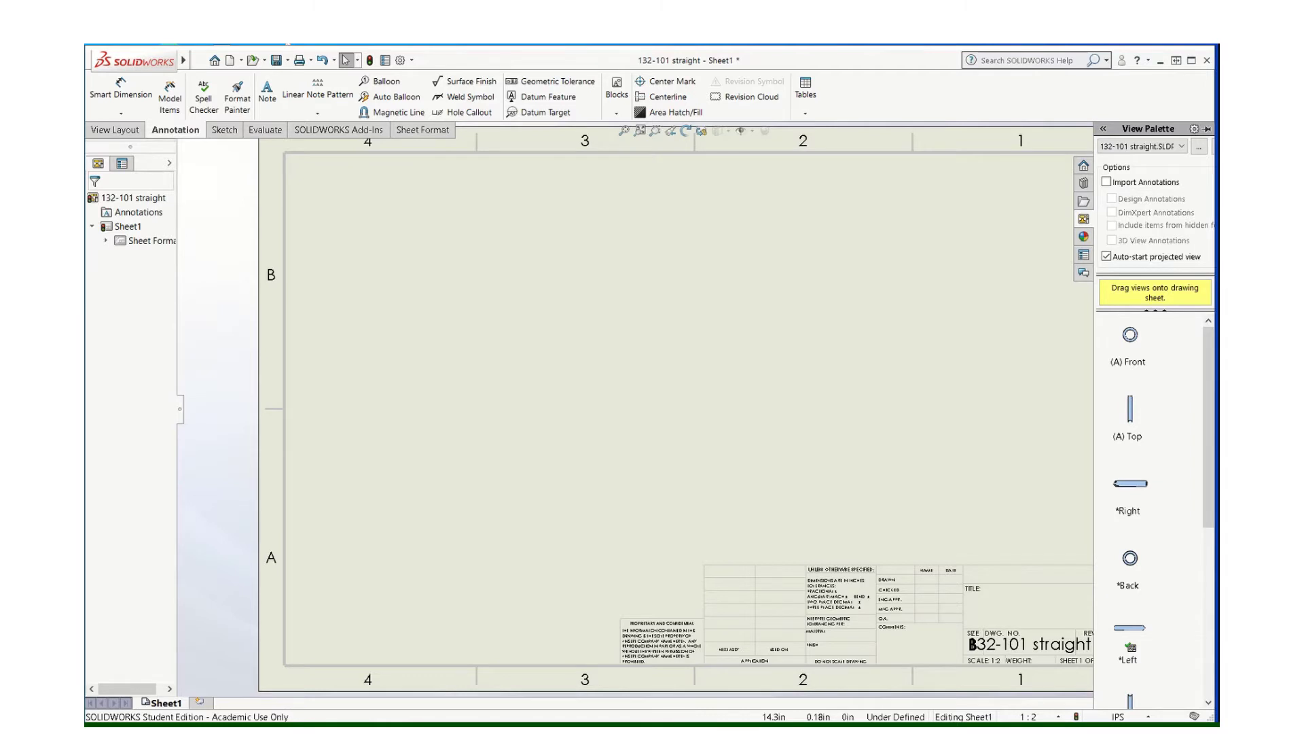
left_click(679, 688)
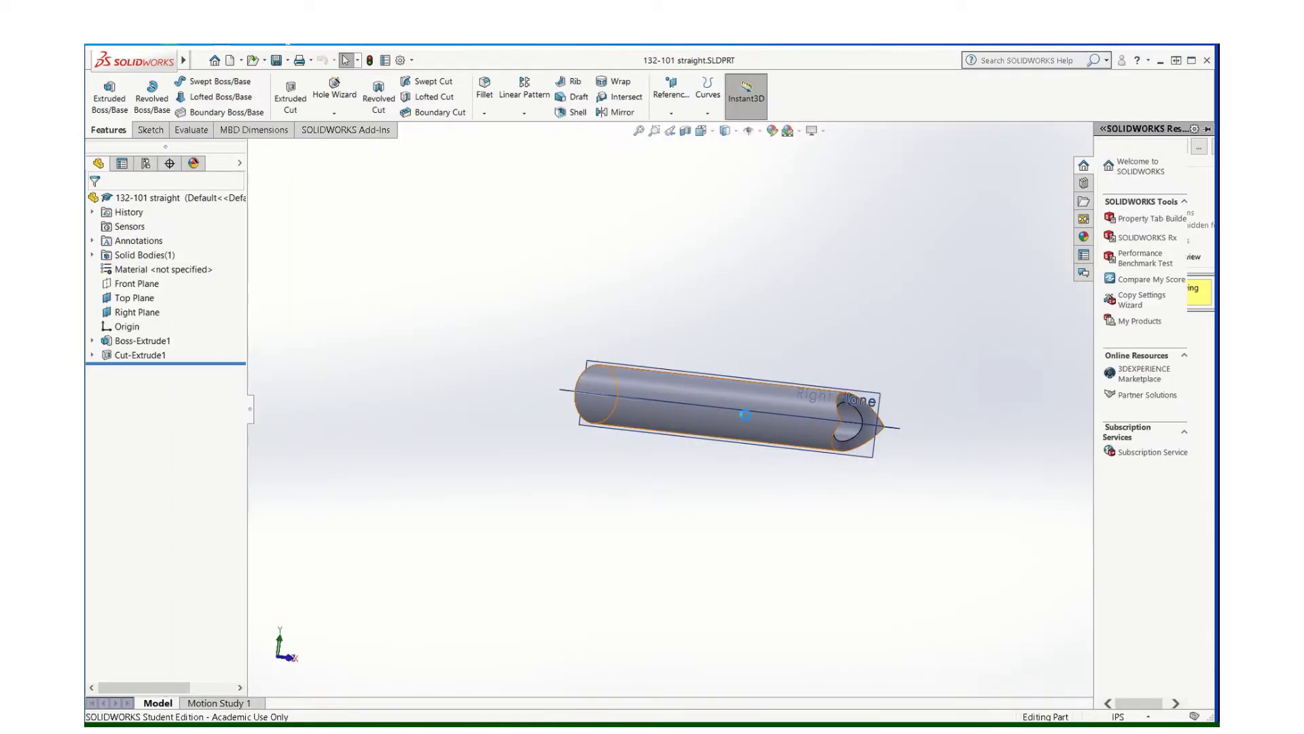
middle_click_drag(745, 414, 758, 500)
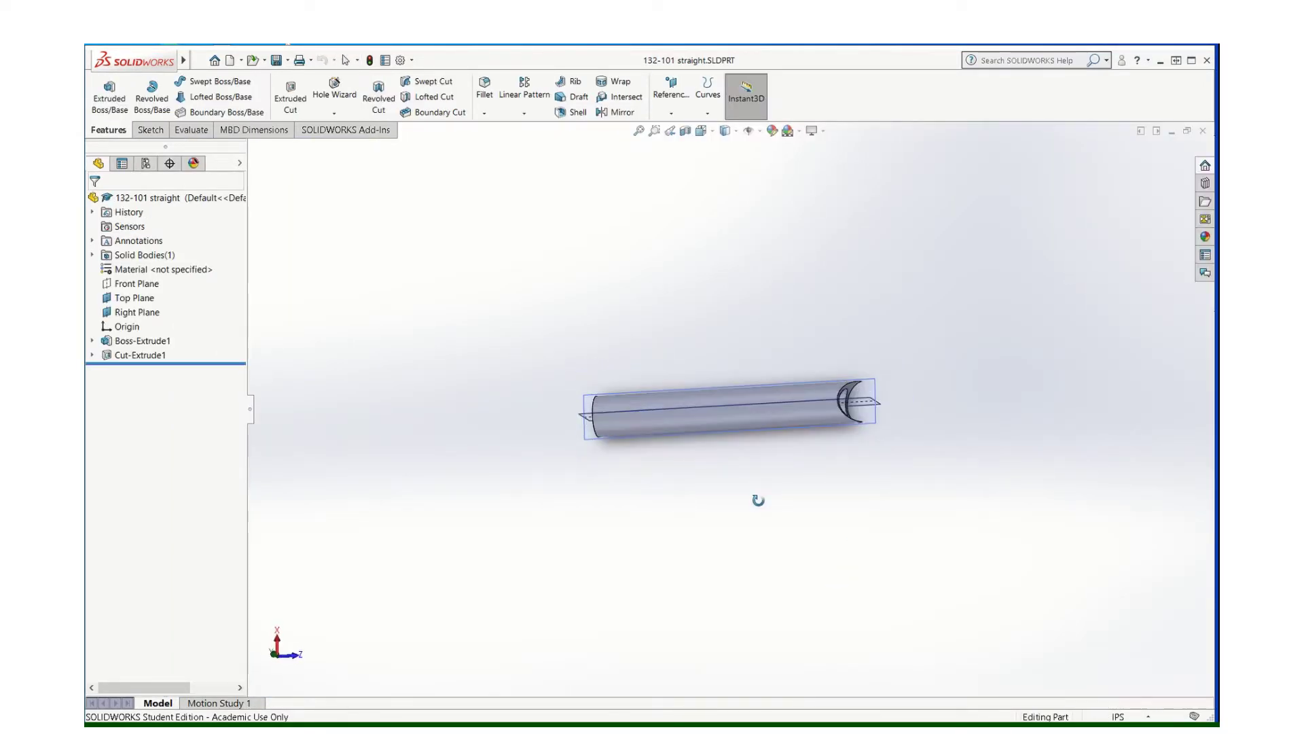
left_click(701, 131)
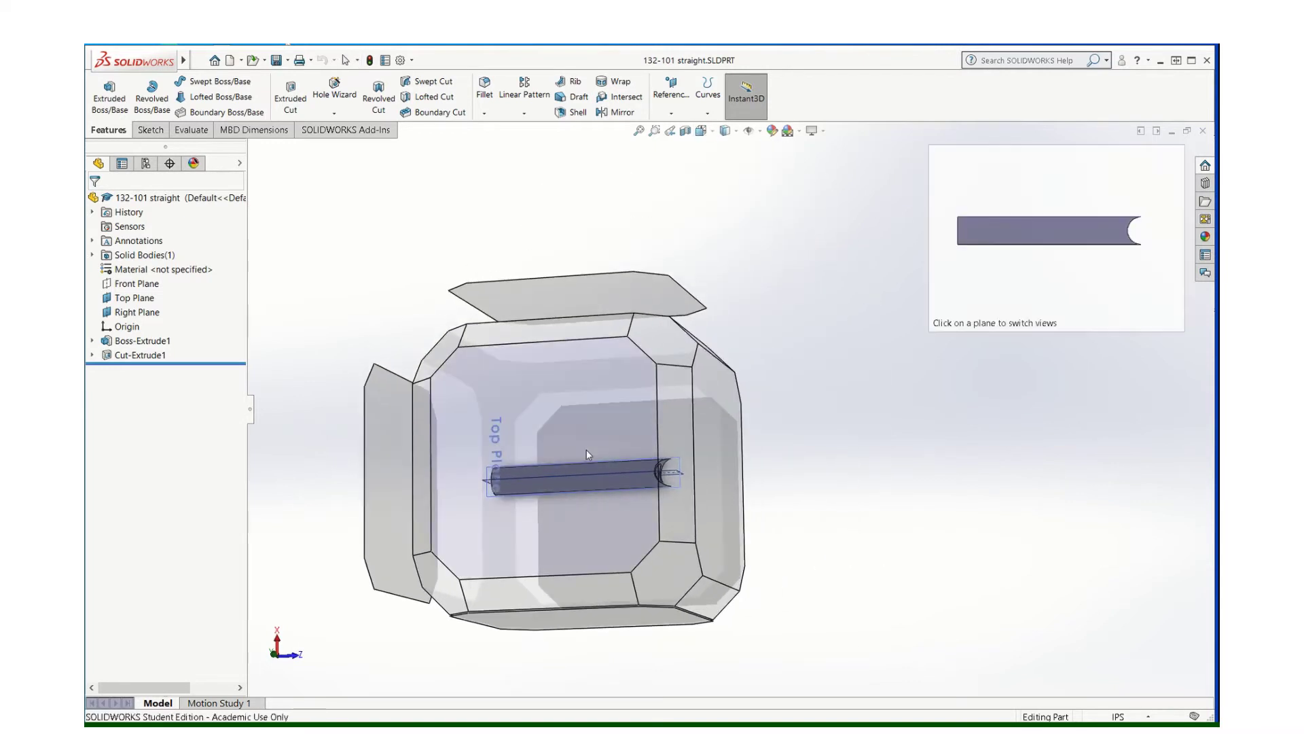
left_click(585, 450)
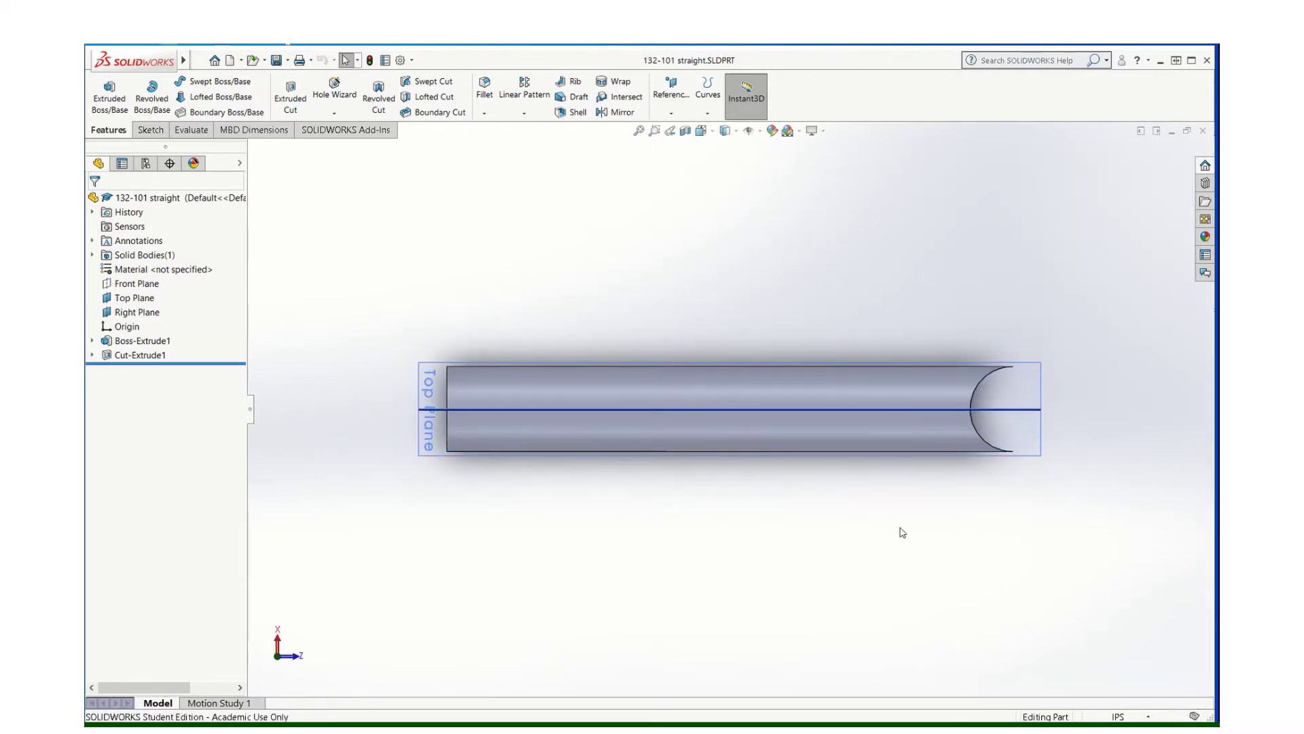
mouse_move(742, 729)
- Return to the drawing, widen the View Palette, and refresh its views of the part
left_click(809, 708)
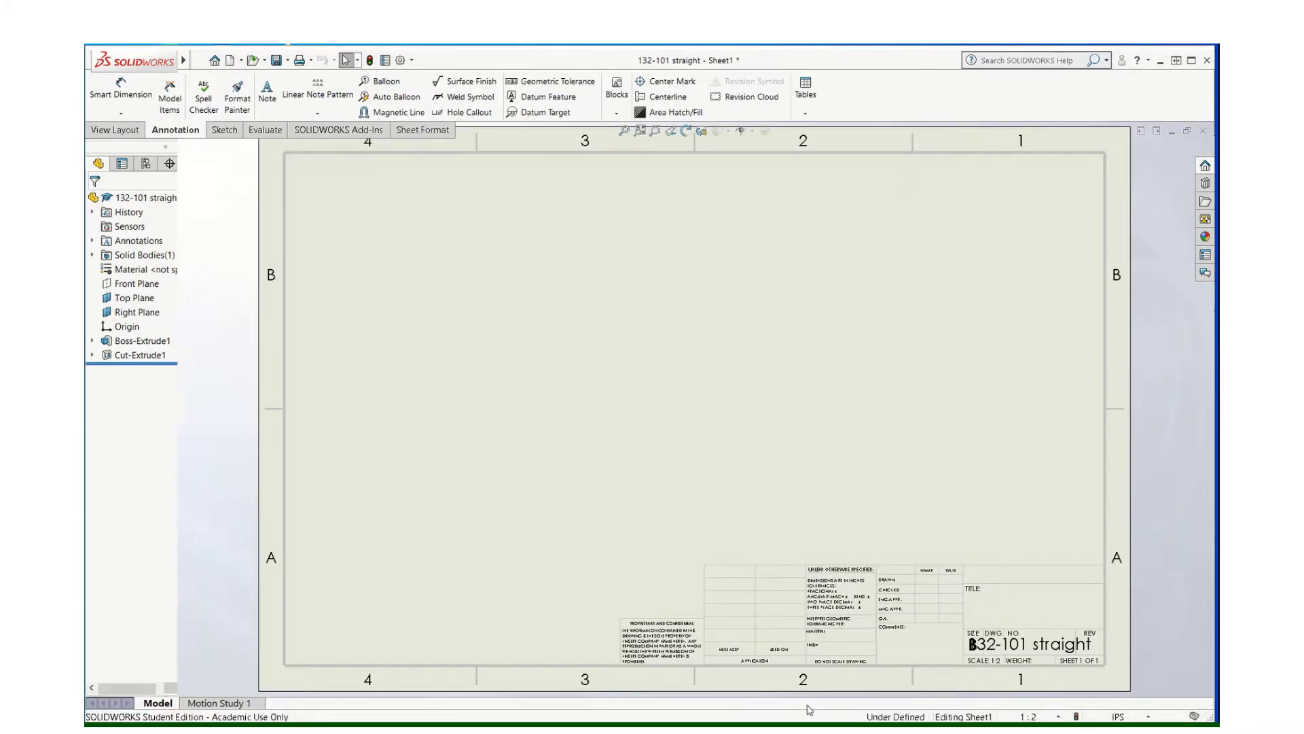
left_click(1205, 218)
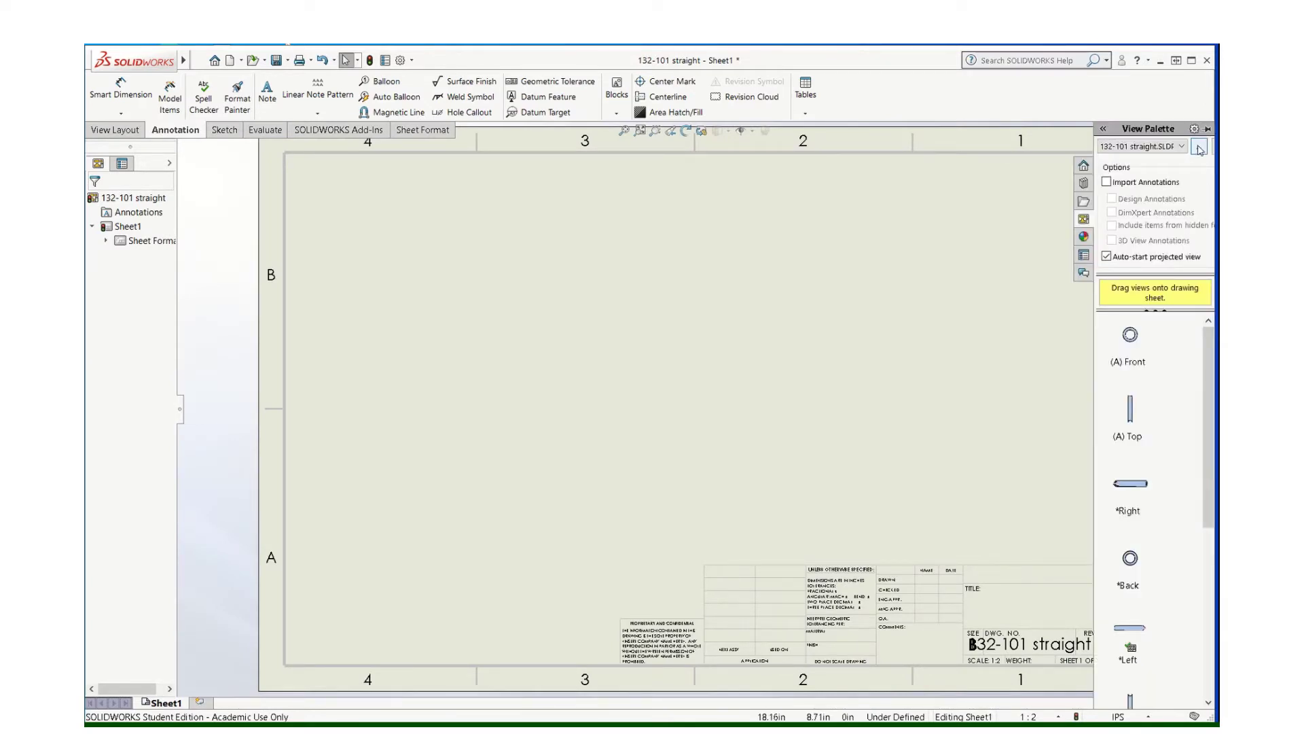
left_click_drag(1089, 167, 1058, 174)
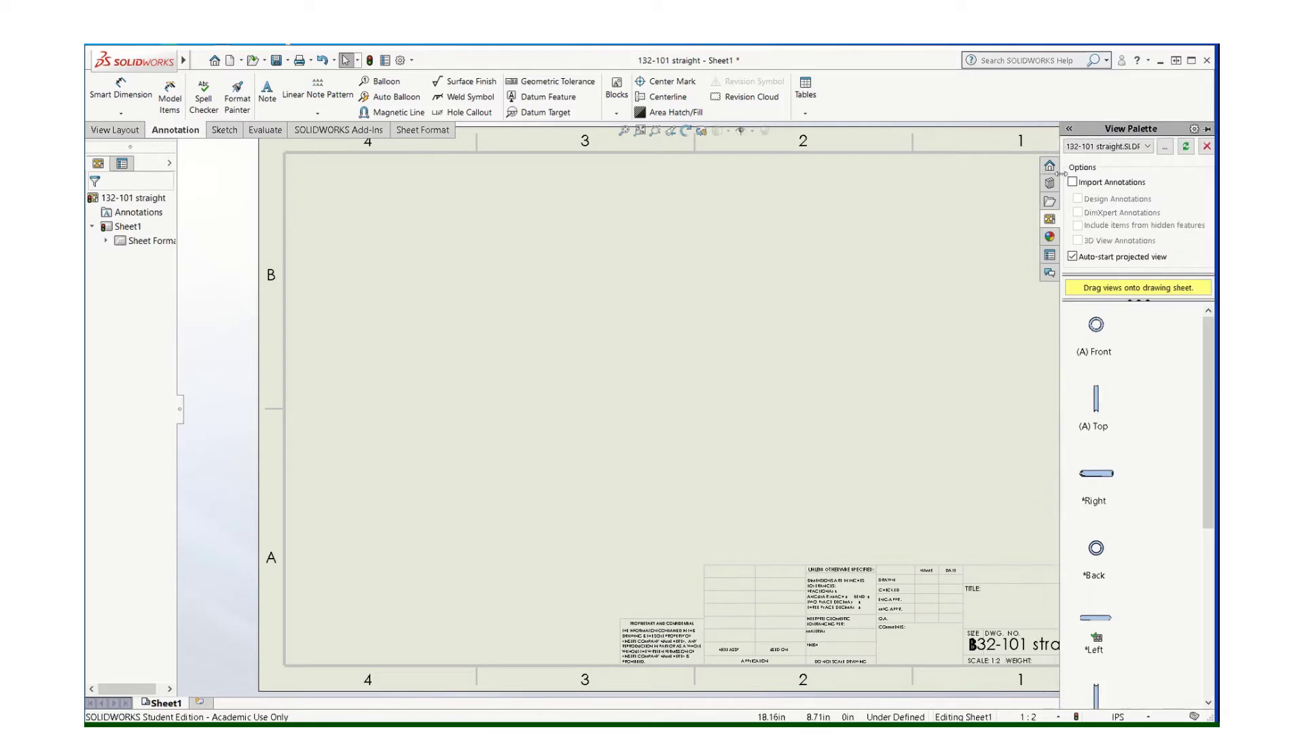
left_click(1185, 146)
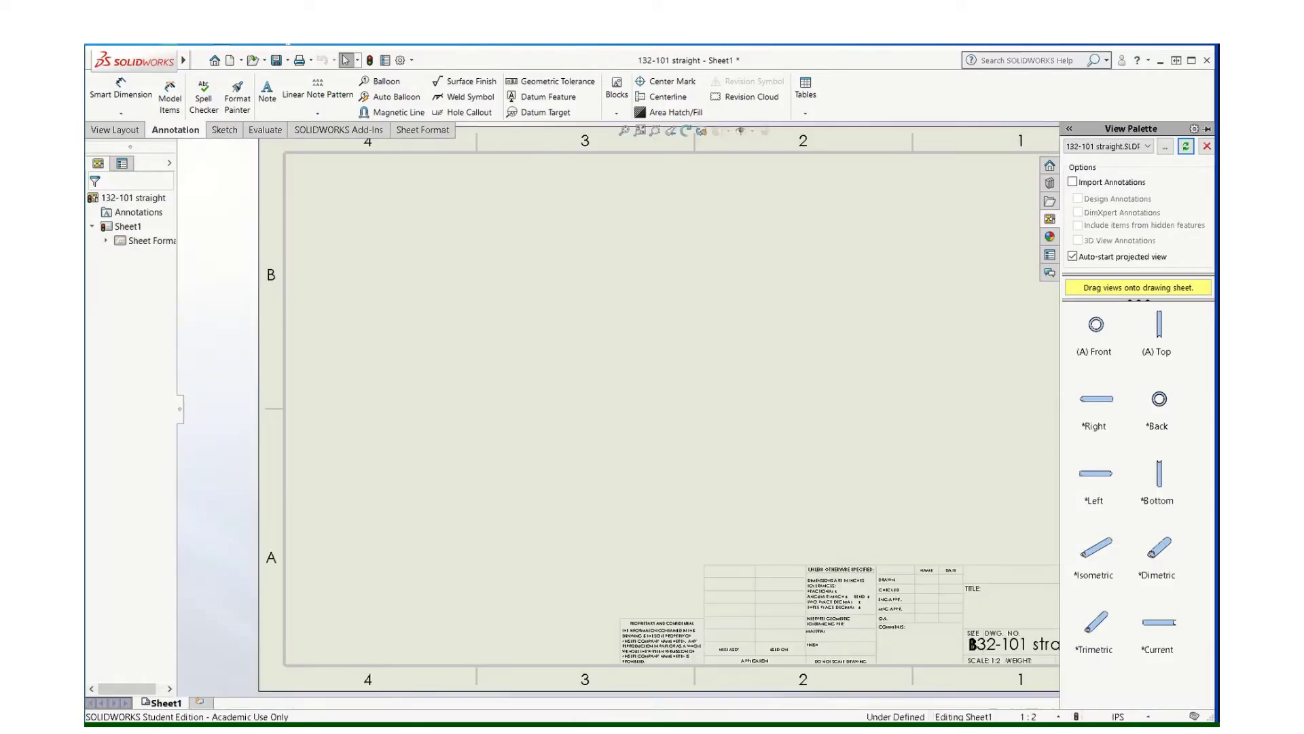
mouse_move(739, 730)
left_click(691, 705)
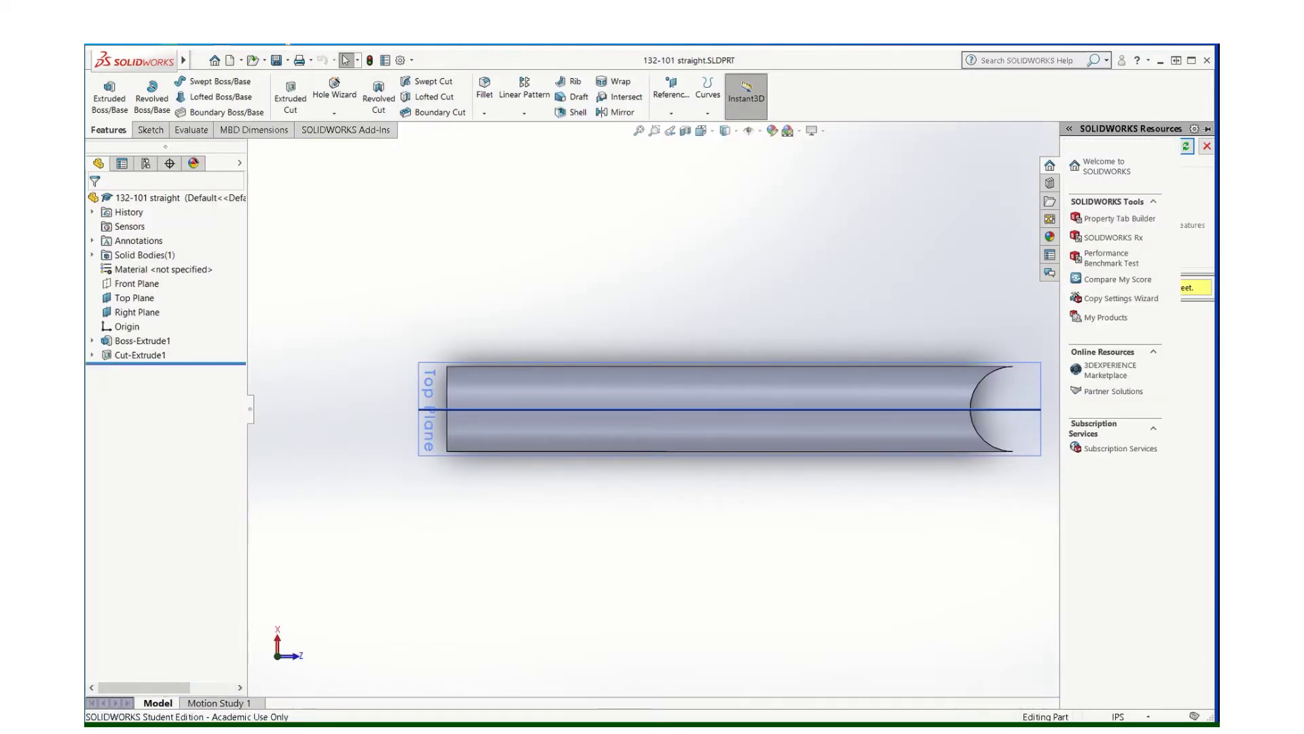
left_click(809, 680)
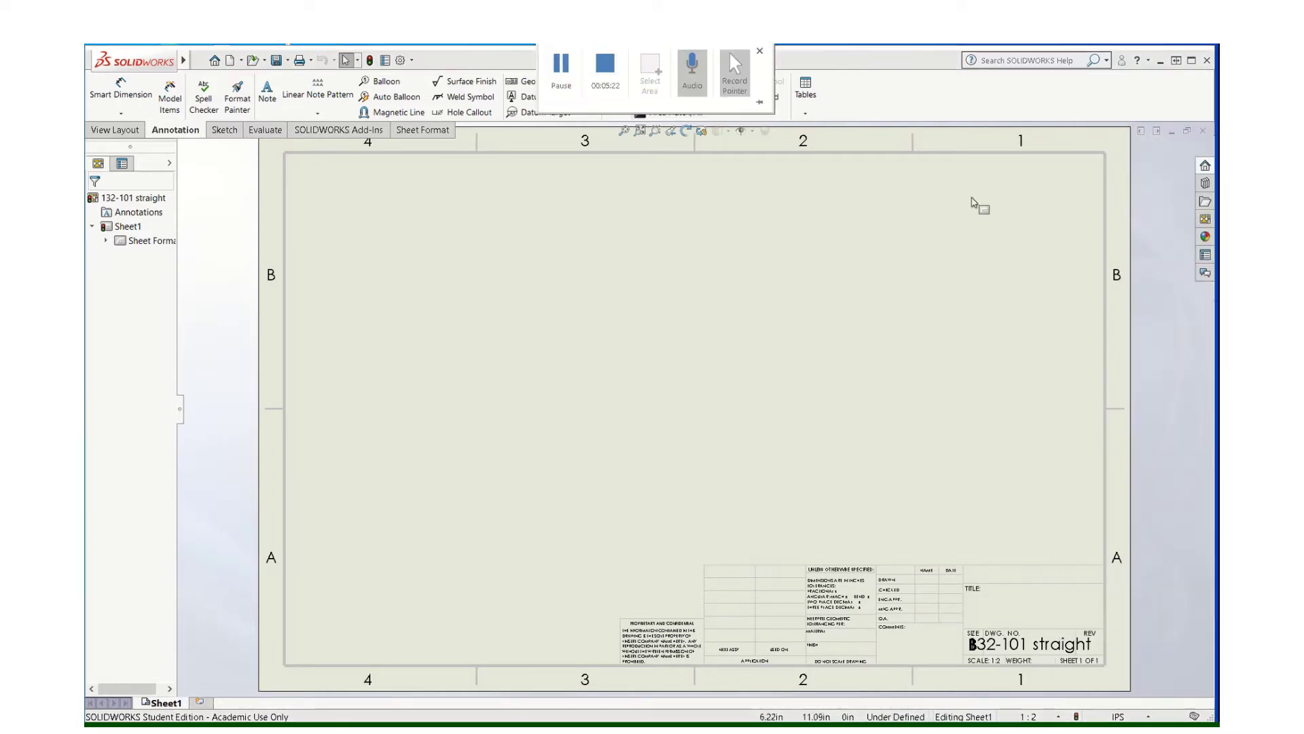
- Place the Current view of the tube on the sheet, with projected views above and beside it and an isometric view at the upper right
left_click(1207, 224)
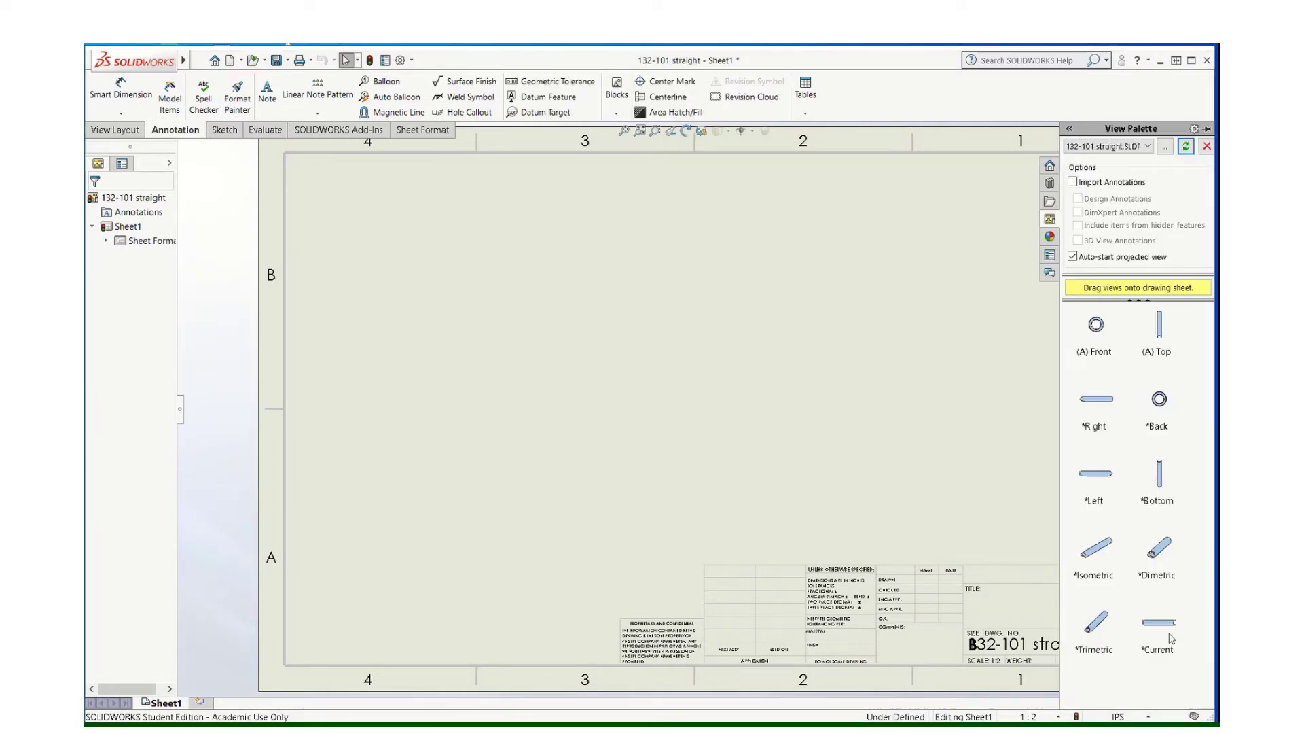
mouse_move(1171, 638)
left_mouse_down()
mouse_move(713, 531)
mouse_move(554, 467)
mouse_move(554, 438)
left_mouse_up()
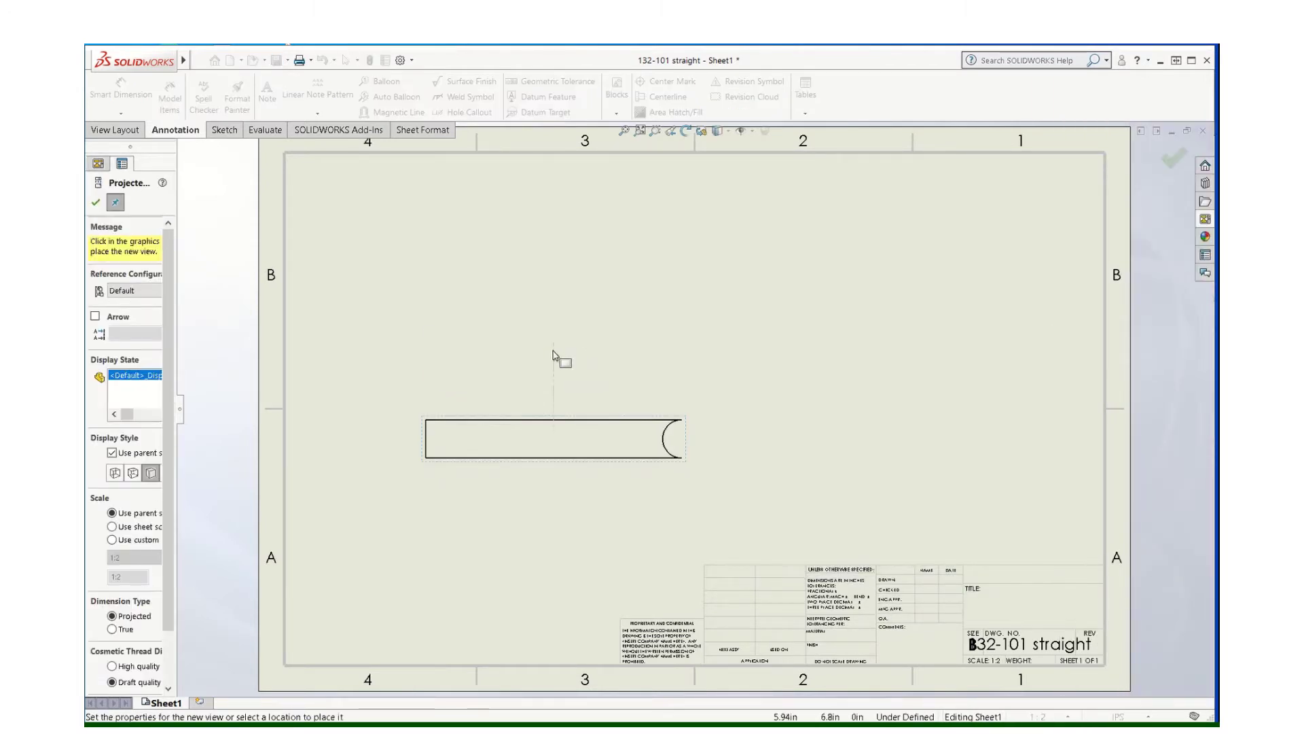
left_click(554, 339)
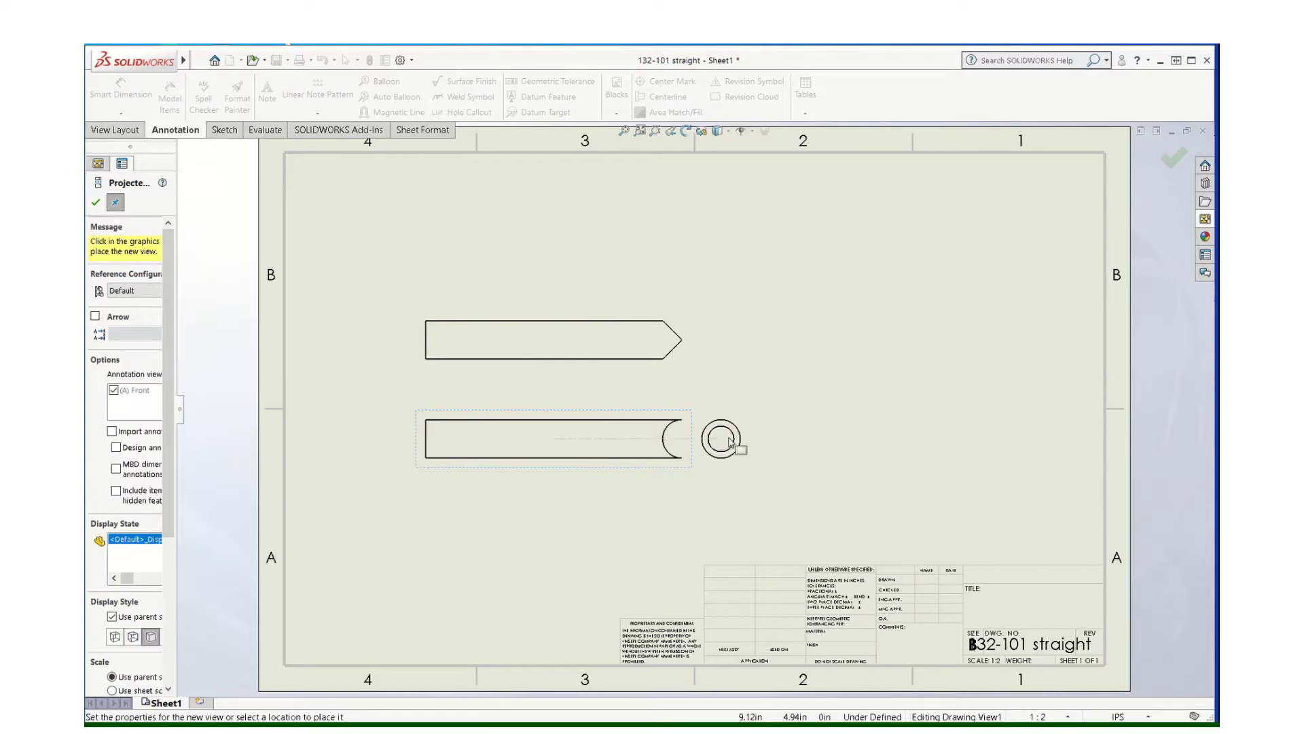
left_click(748, 439)
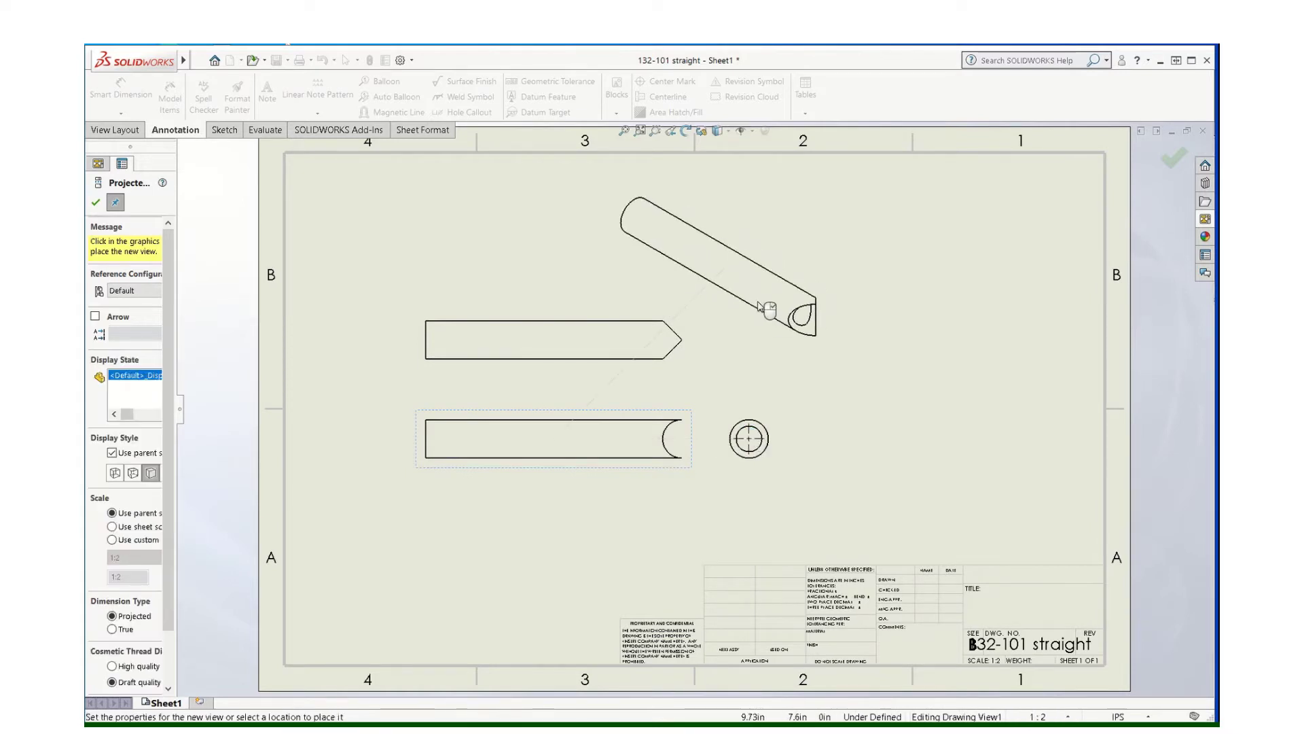
left_click(758, 305)
key("Escape")
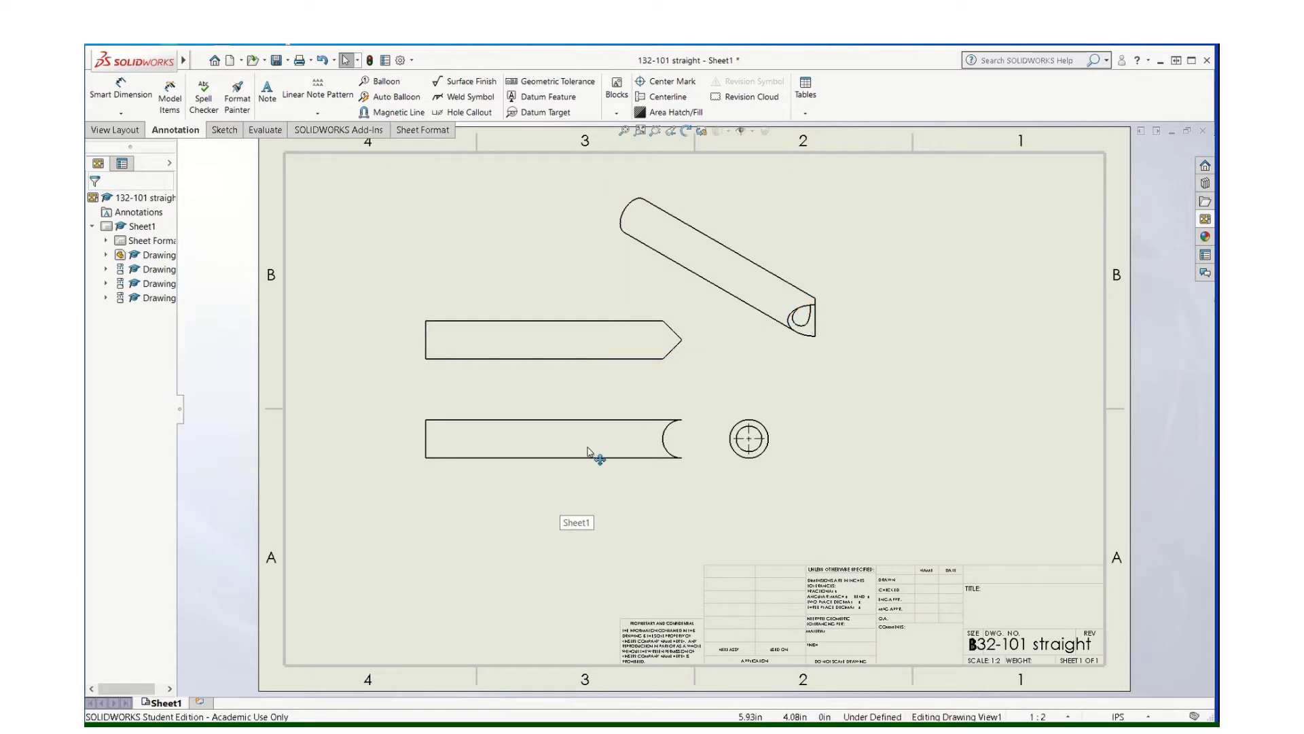
- Rearrange the four tube views on the sheet, spreading the base and upper views apart and moving the end view closer to the base view
left_click_drag(459, 481, 392, 511)
left_click_drag(442, 378, 441, 399)
left_click_drag(713, 358, 700, 369)
left_click(744, 511)
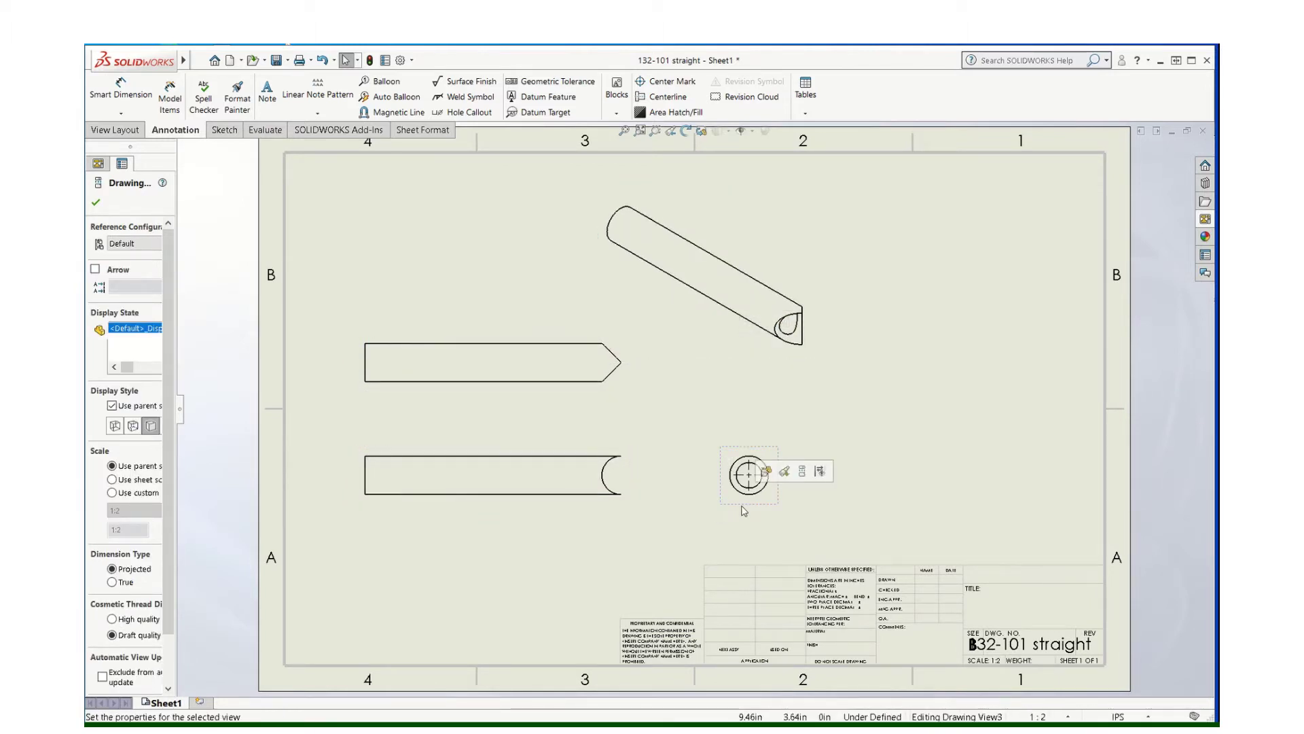
left_click_drag(744, 511, 714, 511)
left_click(598, 564)
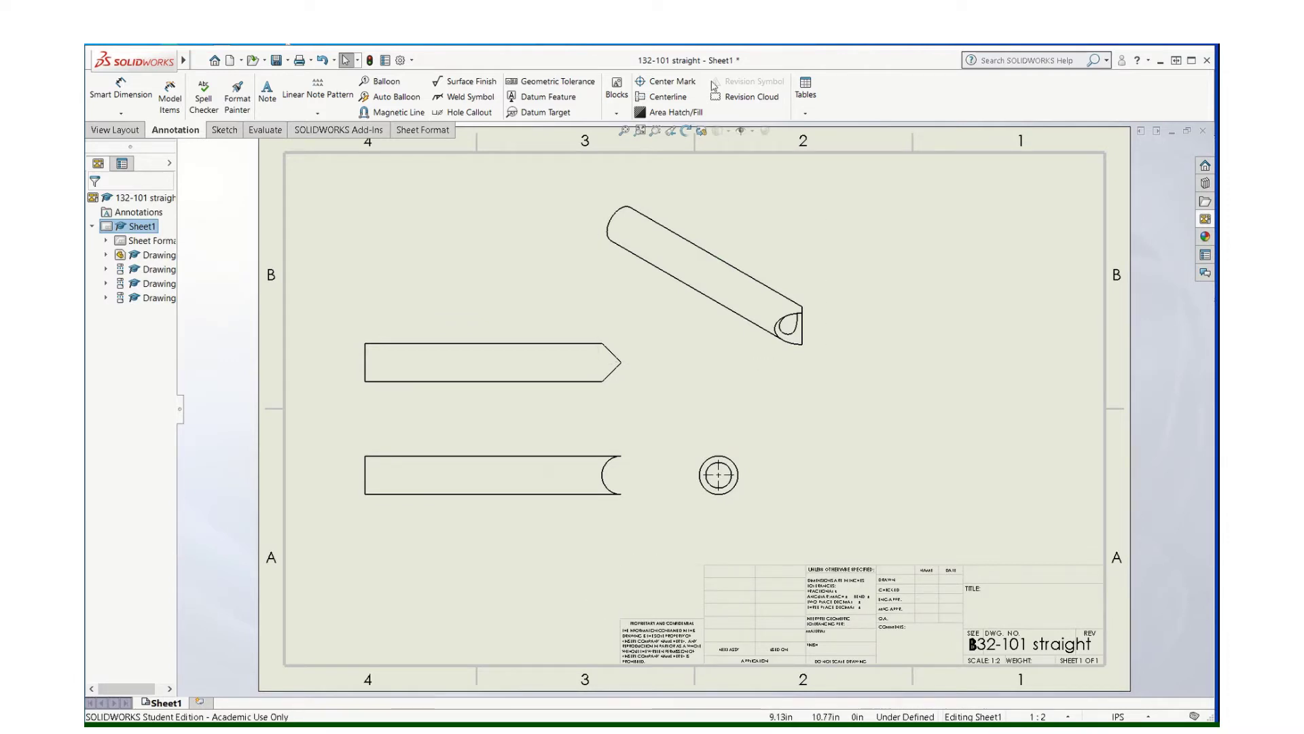
- Add automatic centerlines to the base view and the projected view above it
left_click(666, 97)
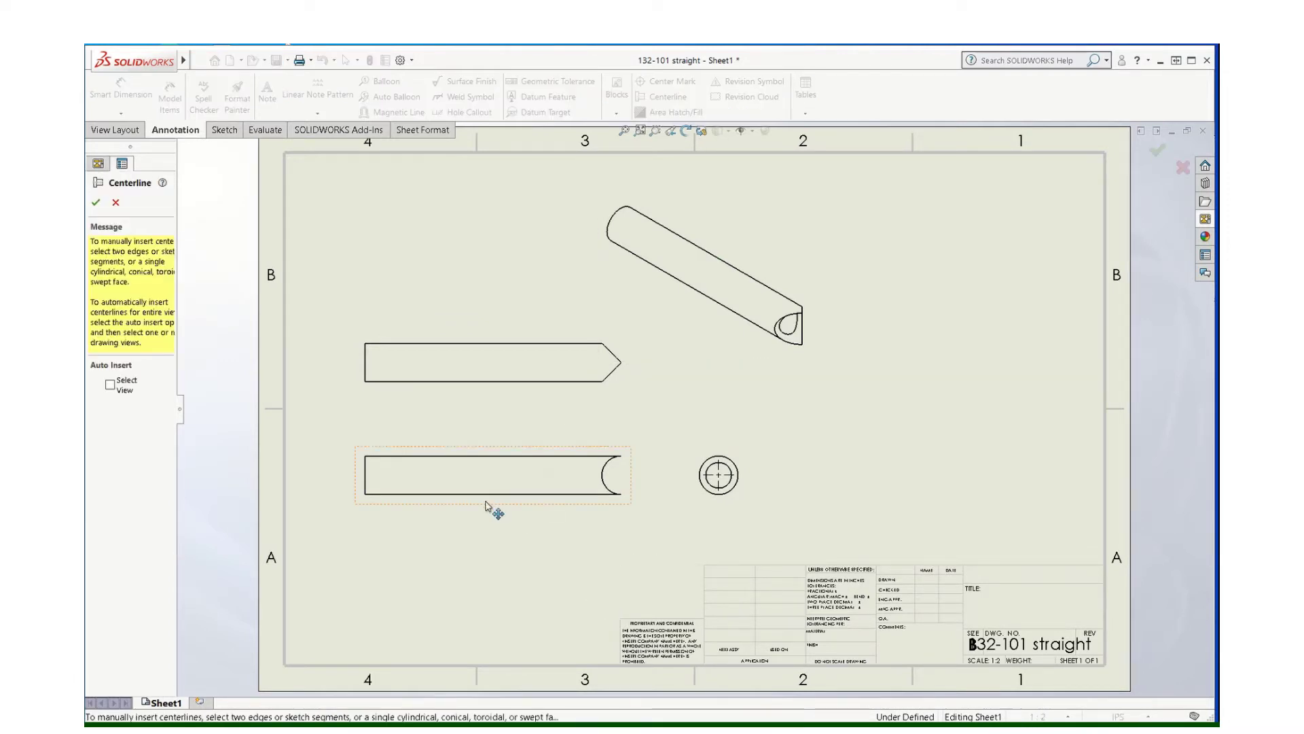
left_click(397, 504)
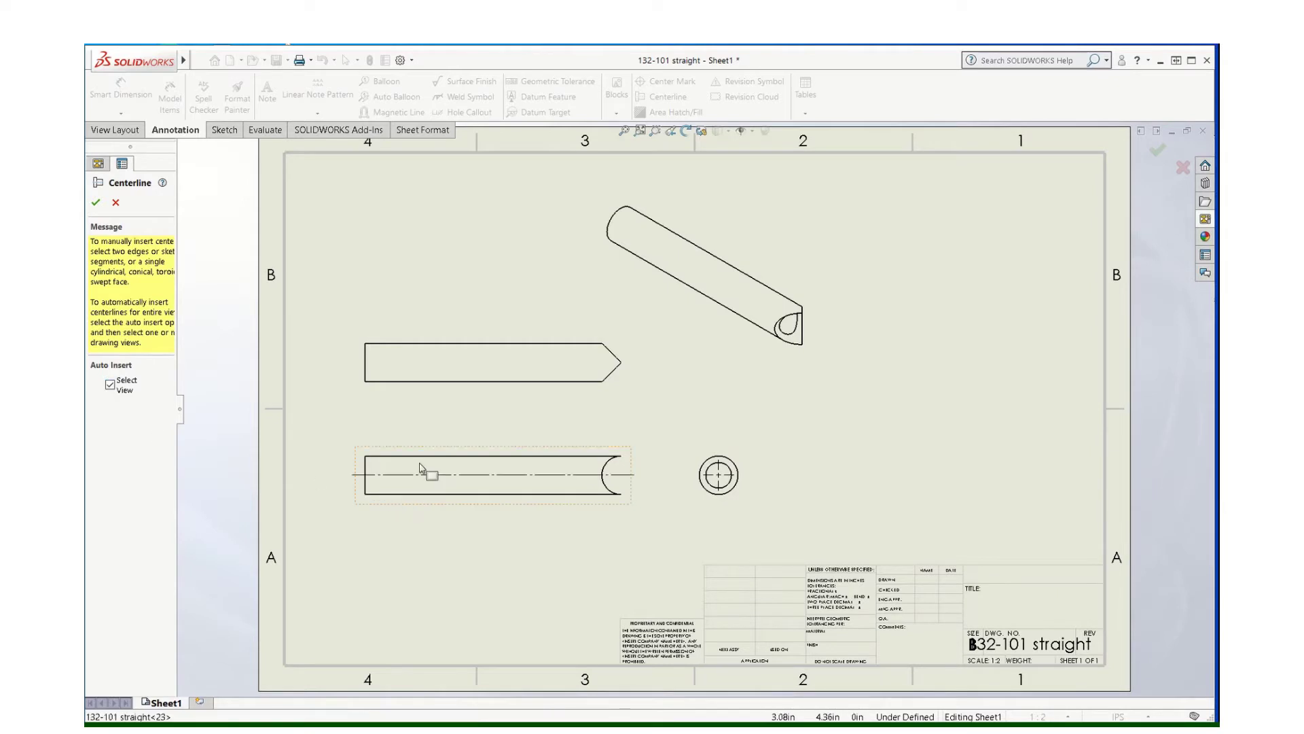
left_click(426, 393)
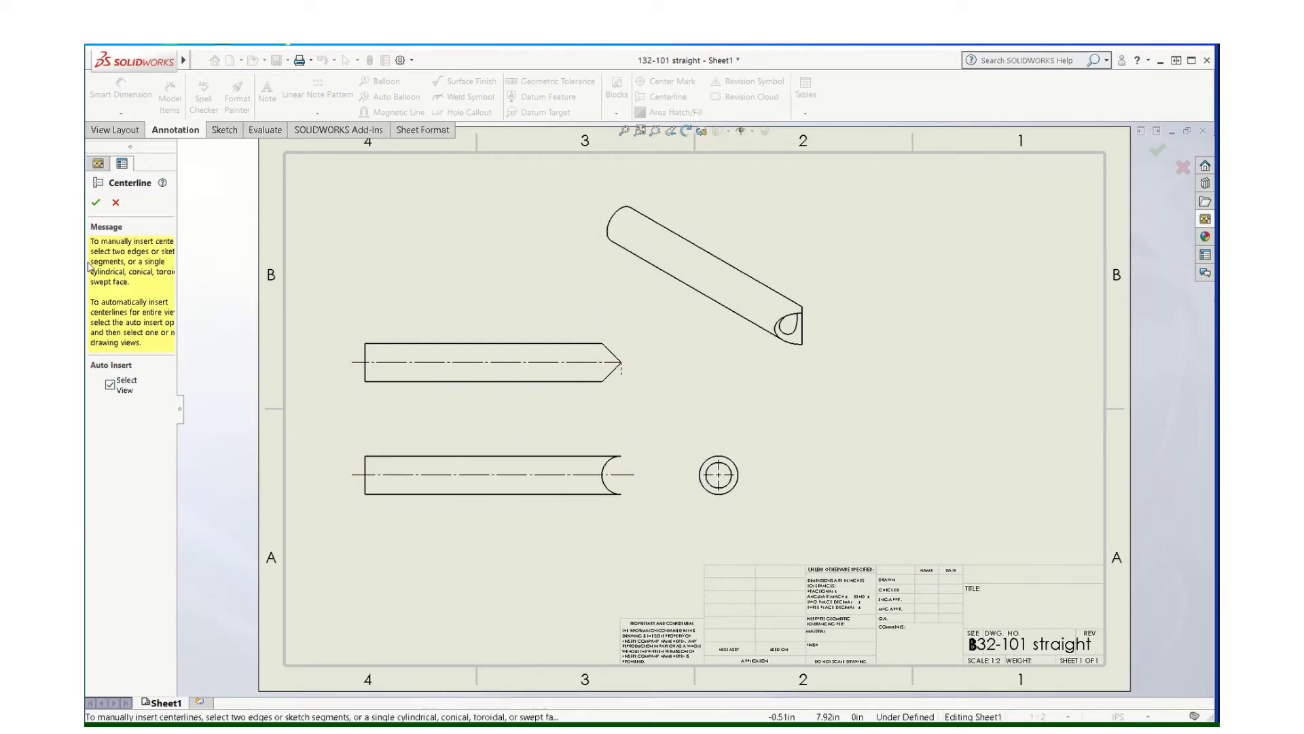
left_click(96, 202)
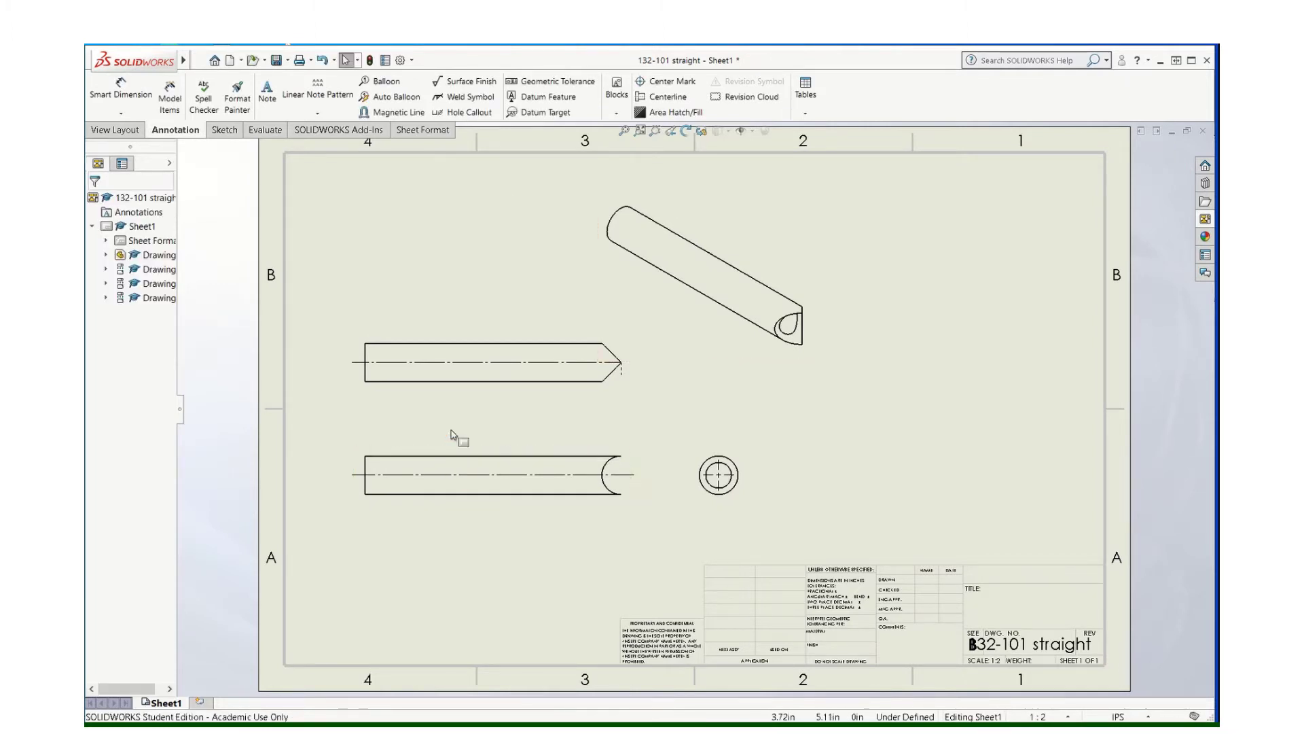
- Set the base view's display style to Hidden Lines Visible
left_click(484, 505)
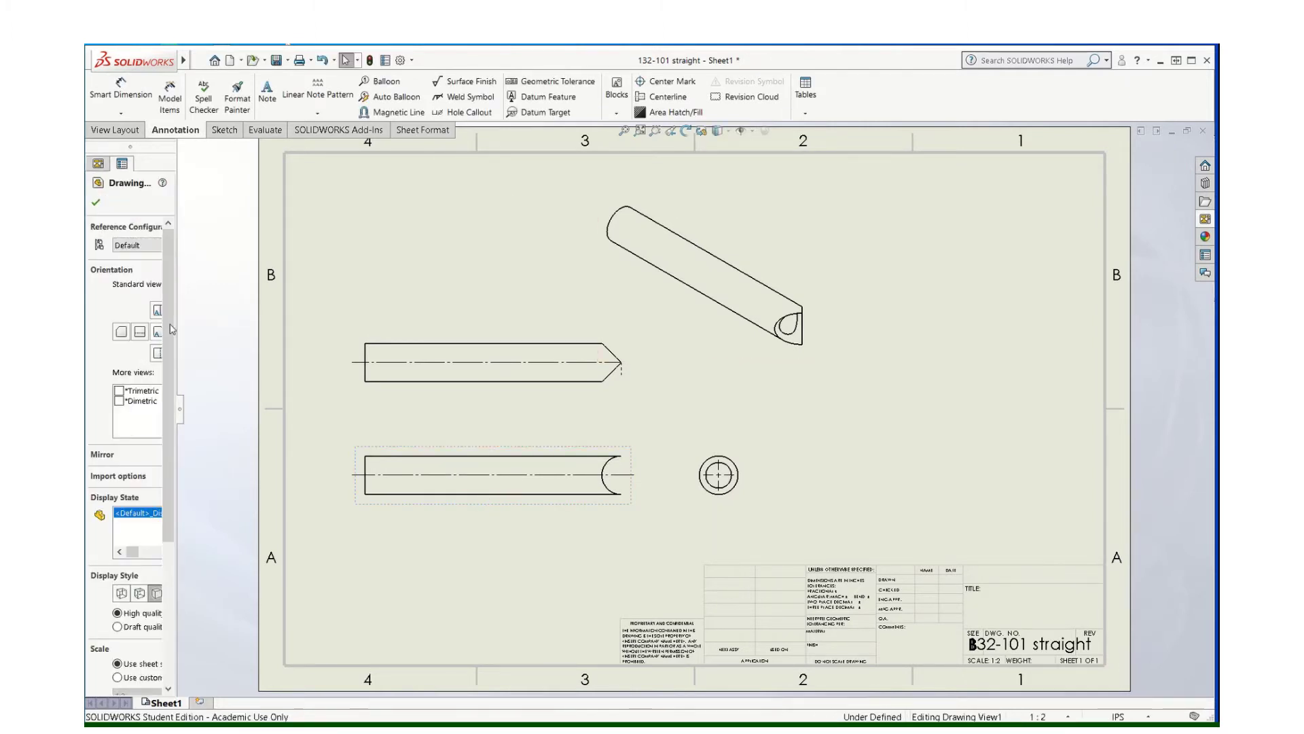
left_click_drag(175, 315, 232, 309)
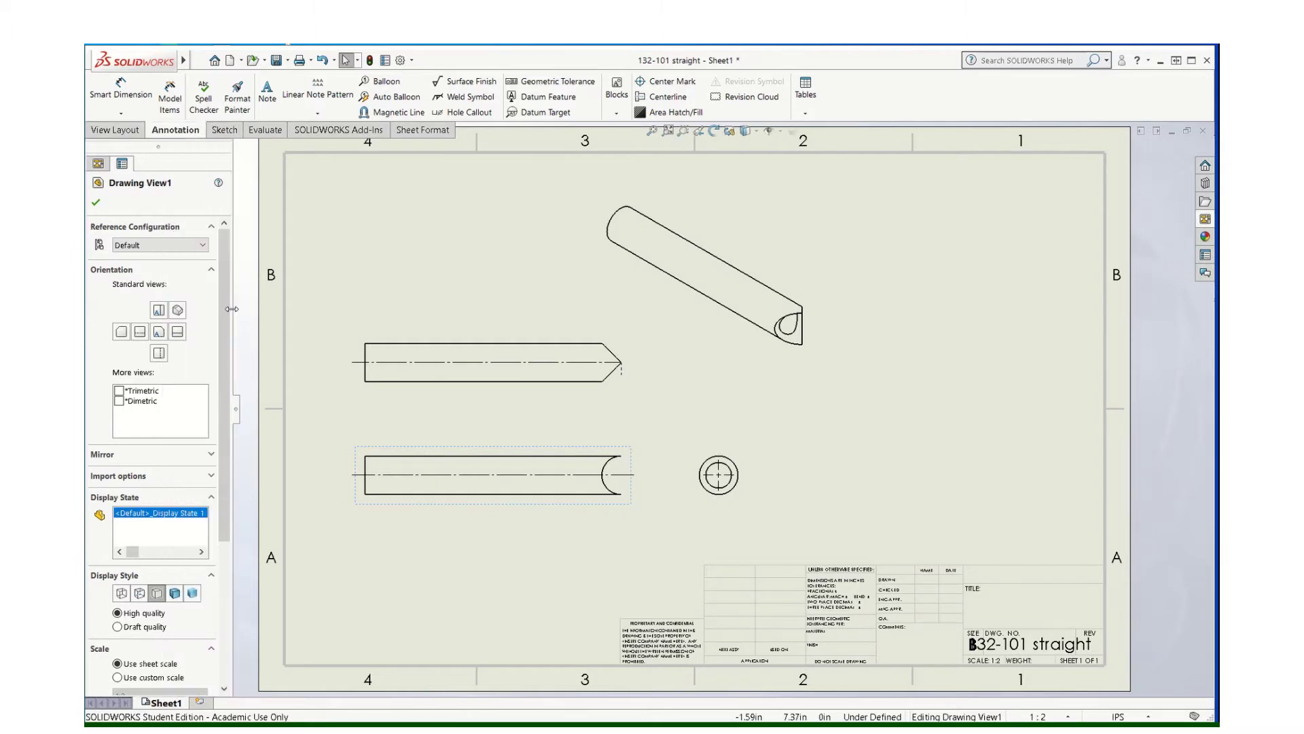
left_click(139, 592)
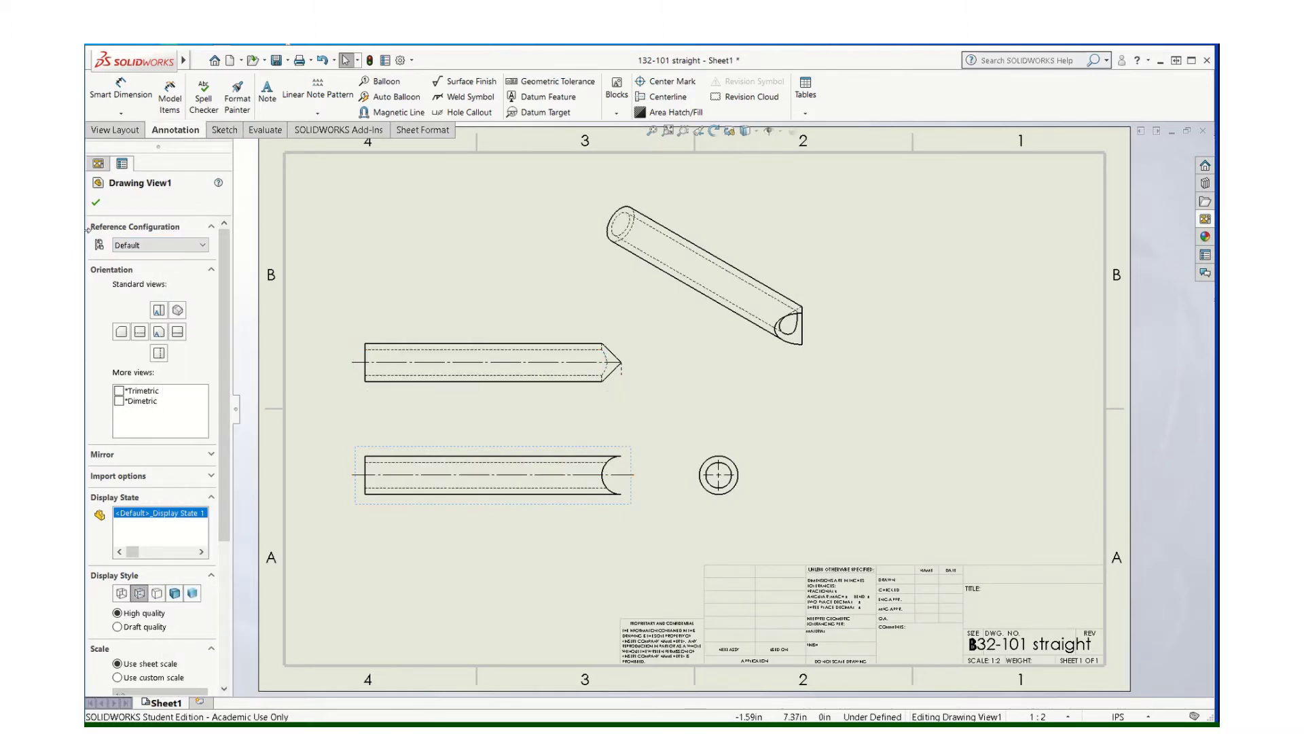
left_click(96, 202)
- Set the isometric view's display style to Hidden Lines Removed
left_click(727, 360)
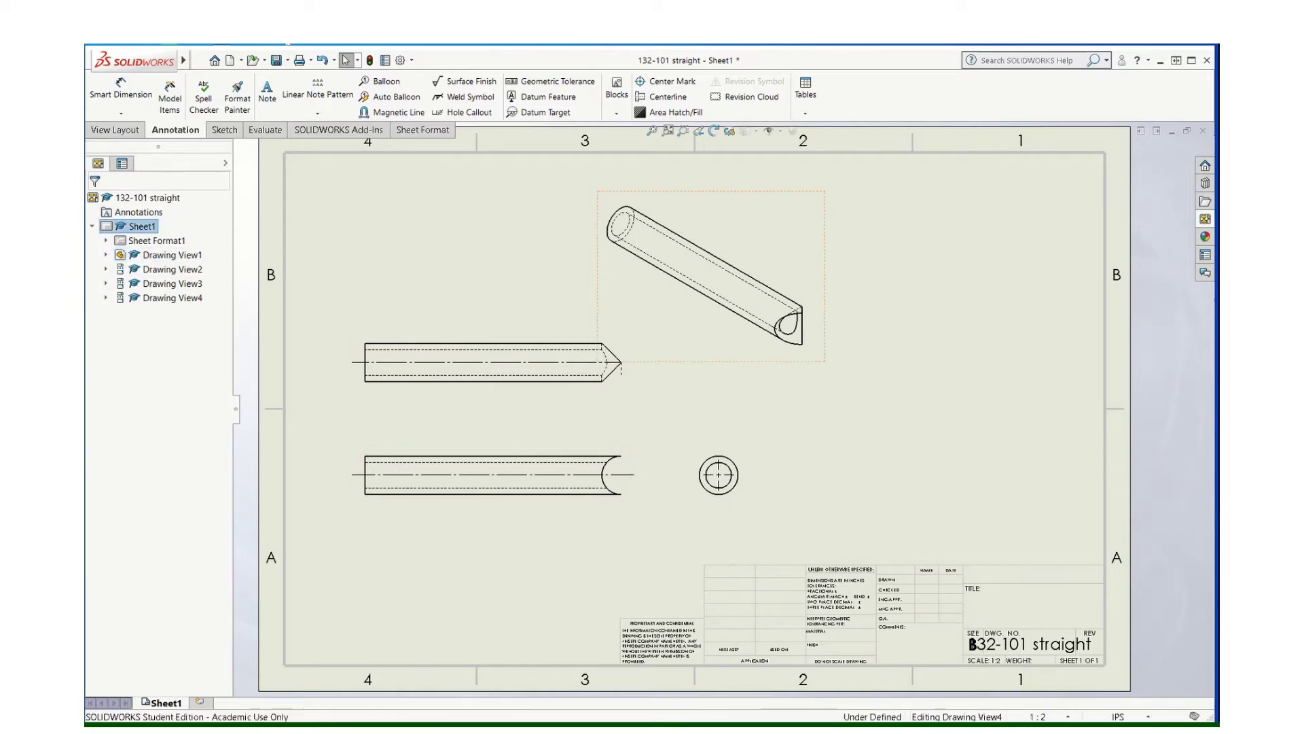
left_click(151, 425)
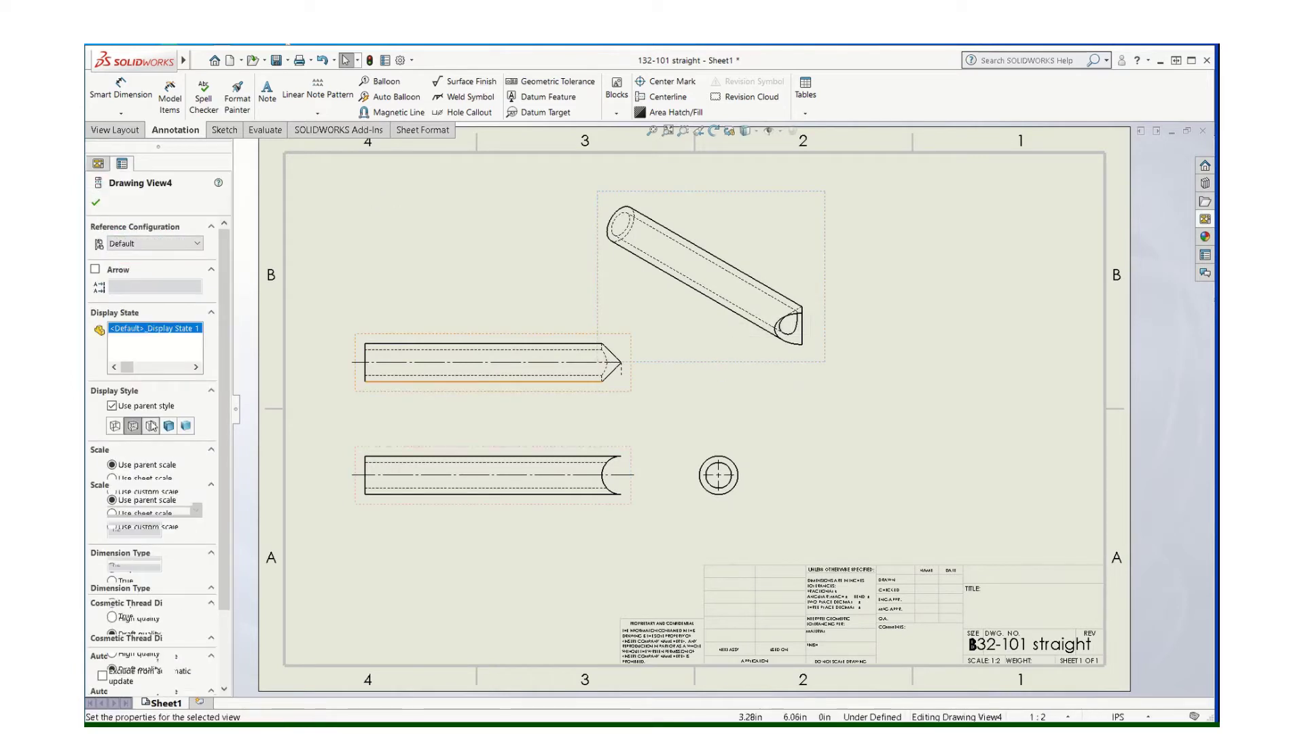
left_click(96, 201)
- Delete the short stray centerline at the pointed end of the upper tube view
scroll(645, 380, "down", 3)
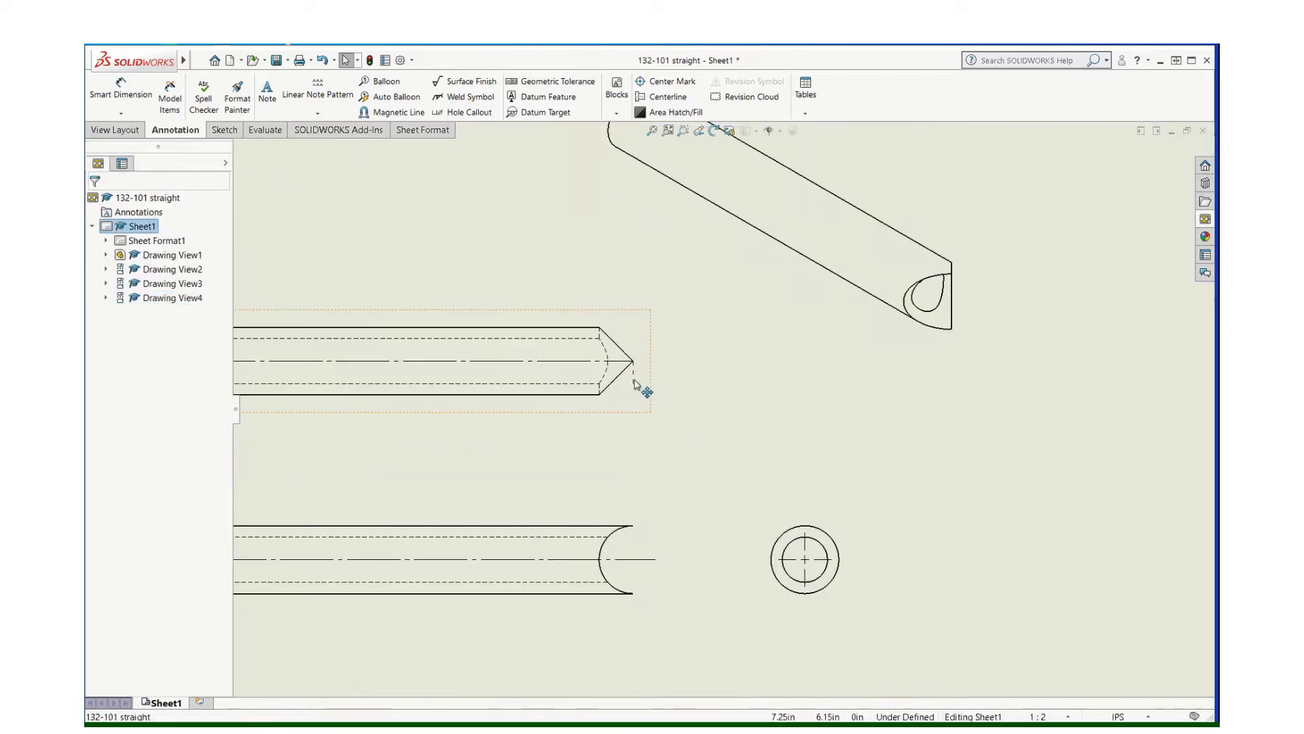
left_click(635, 378)
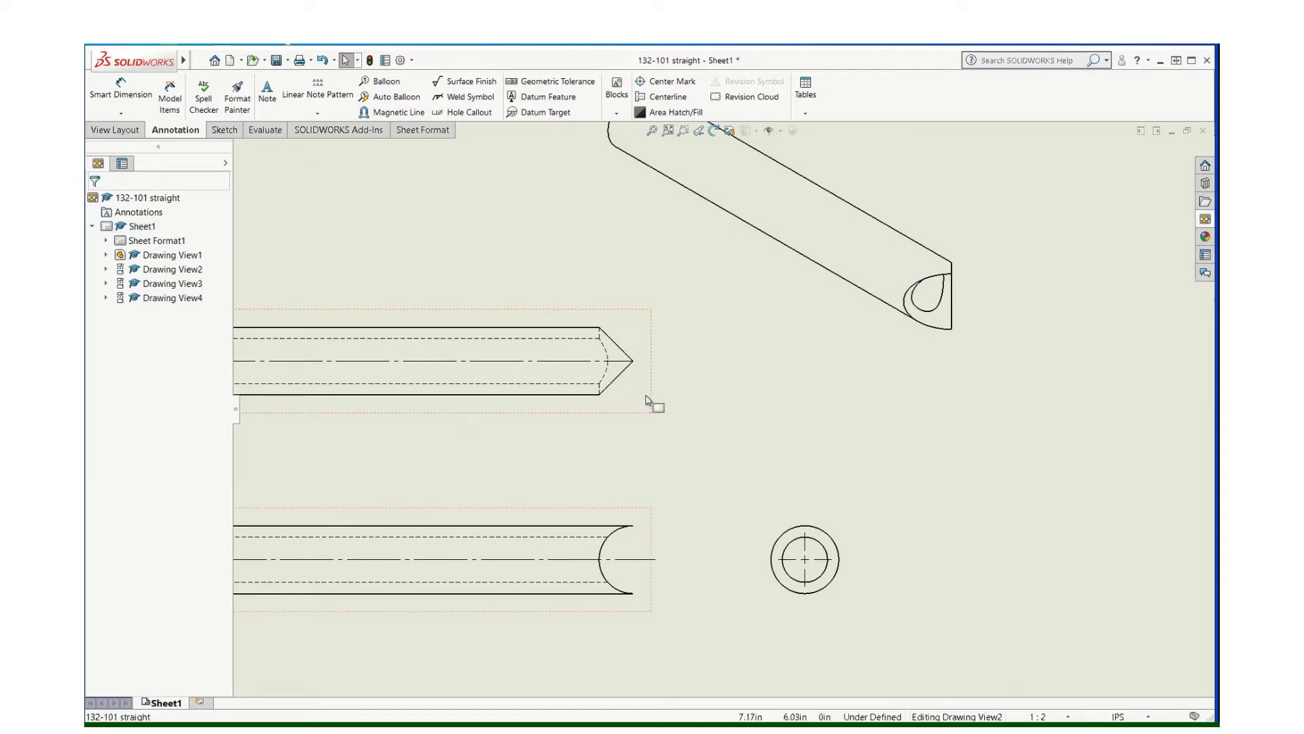
key("f")
scroll(740, 495, "down", 1)
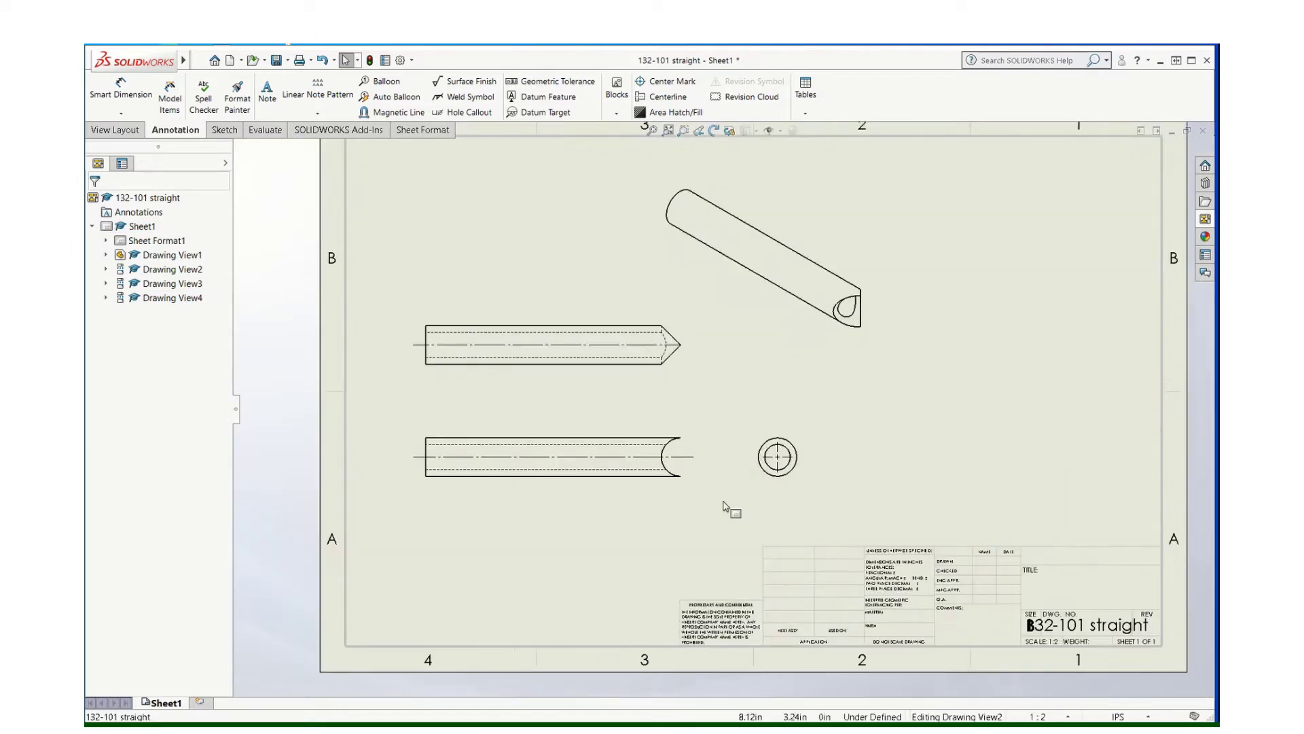
- Dimension the overall length of the tube below the base view
left_click(657, 83)
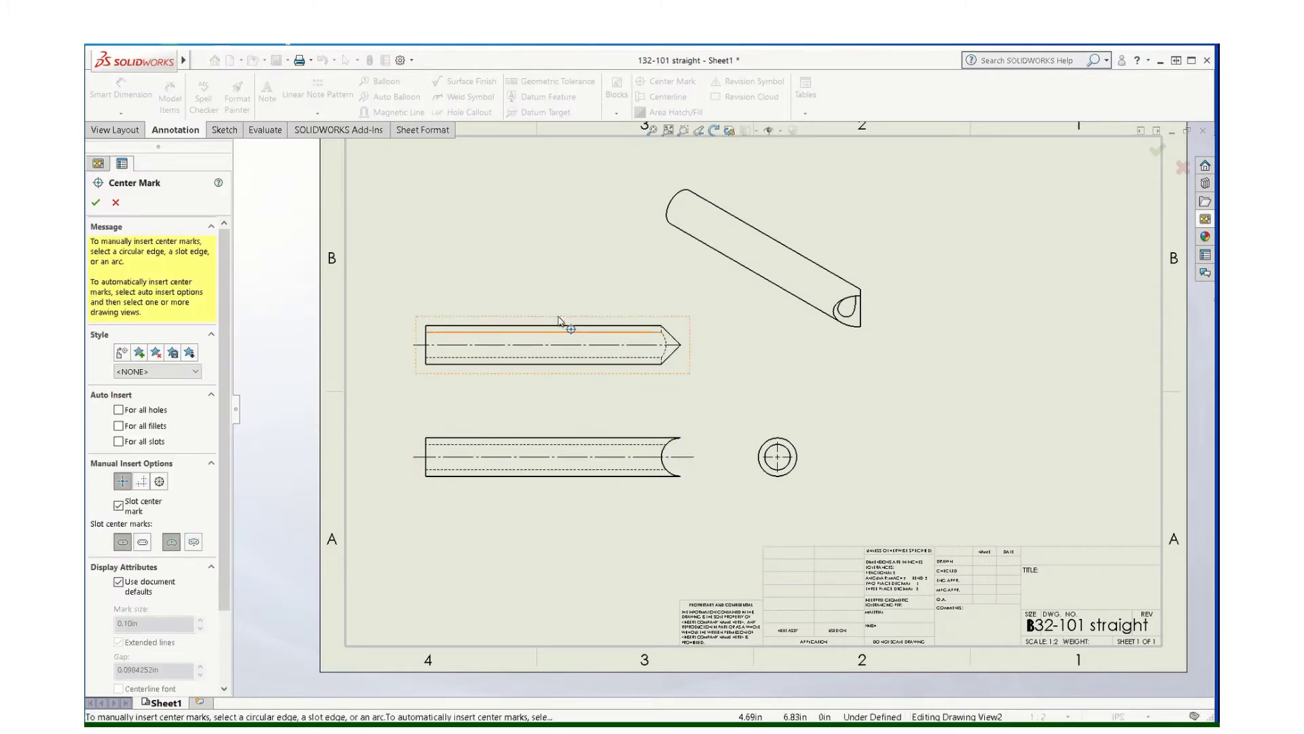
key("Escape")
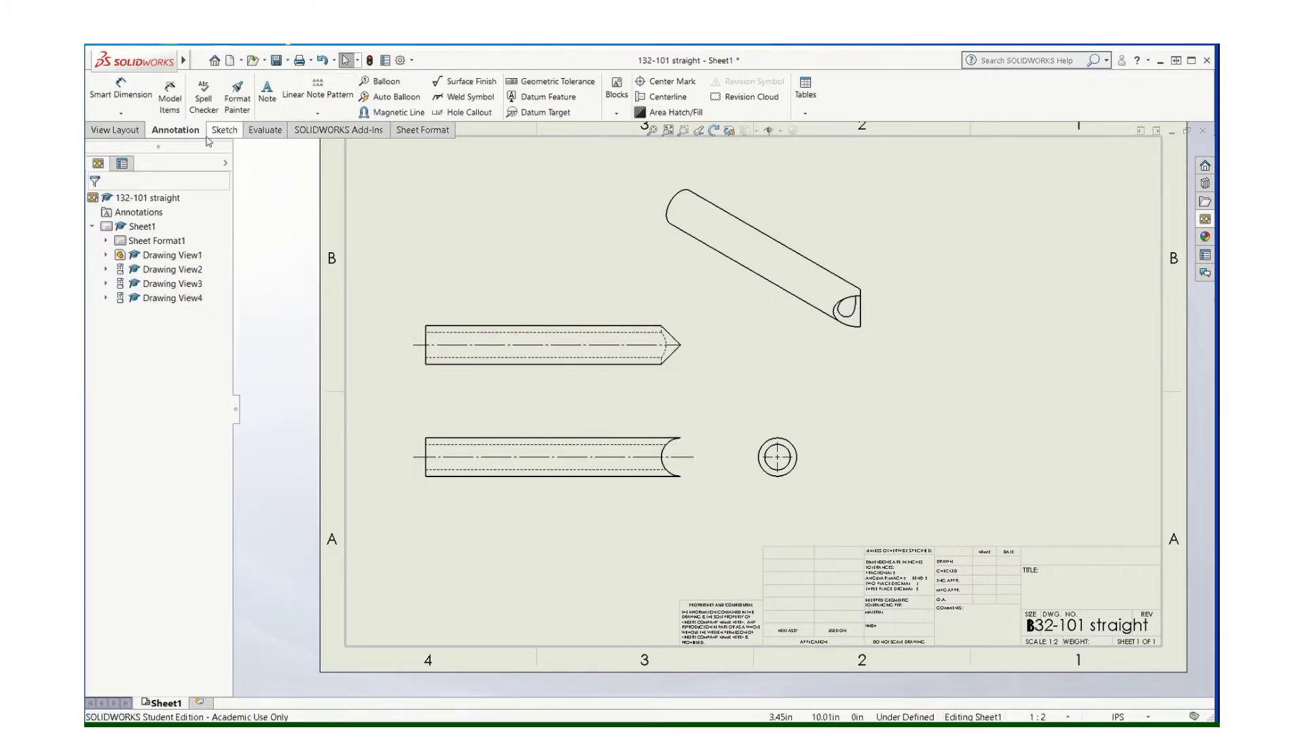
left_click(121, 88)
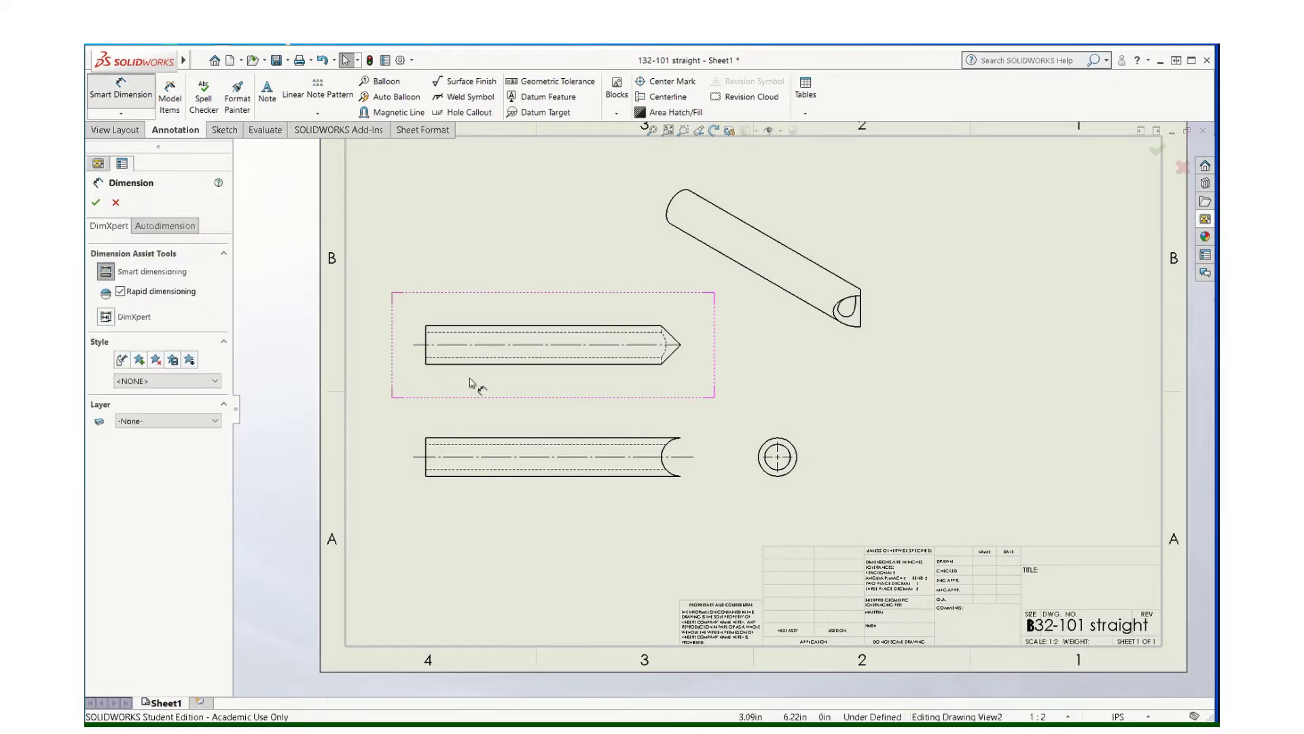
left_click(425, 476)
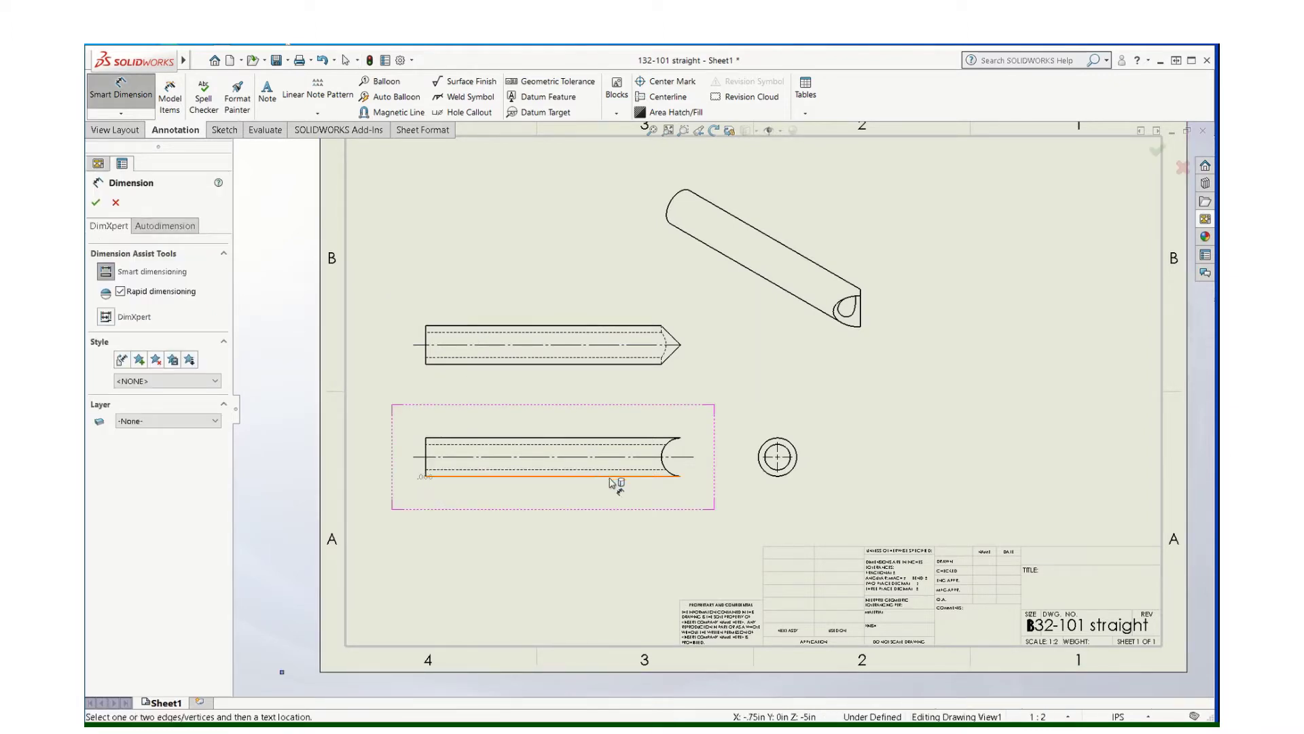
left_click(680, 476)
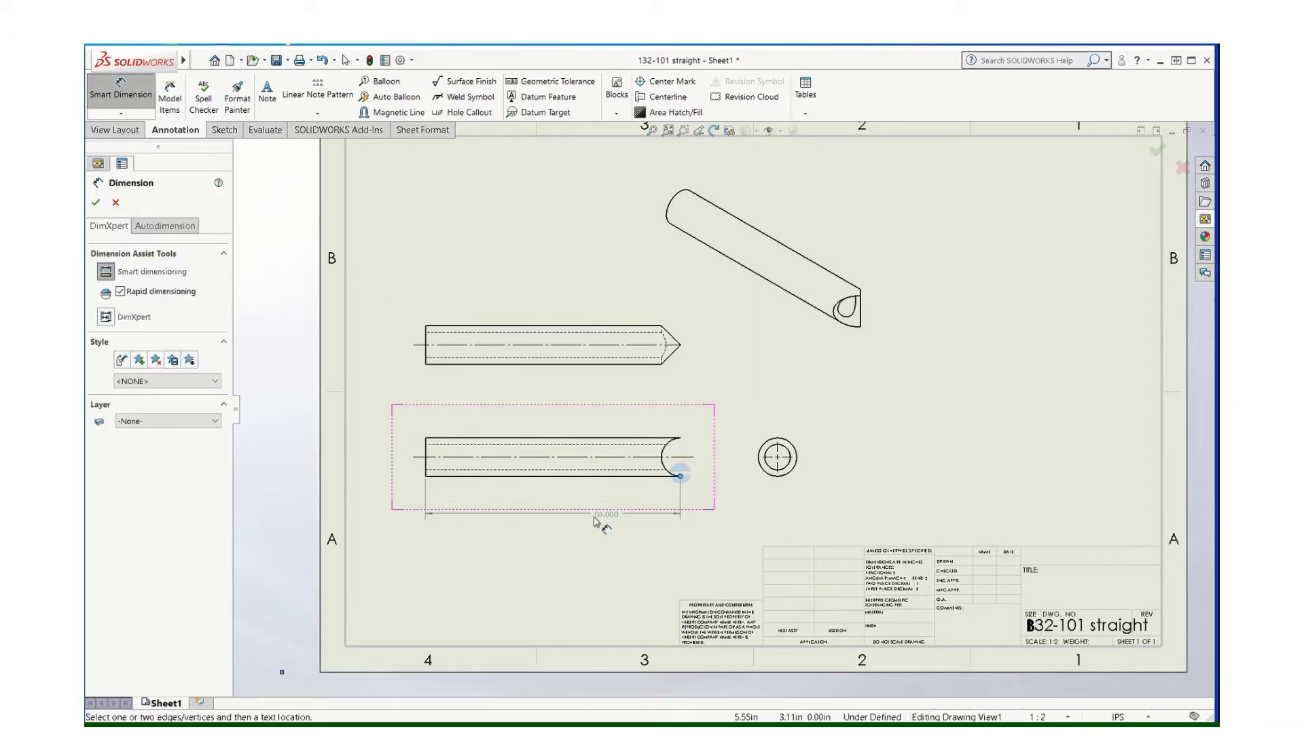
left_click(567, 513)
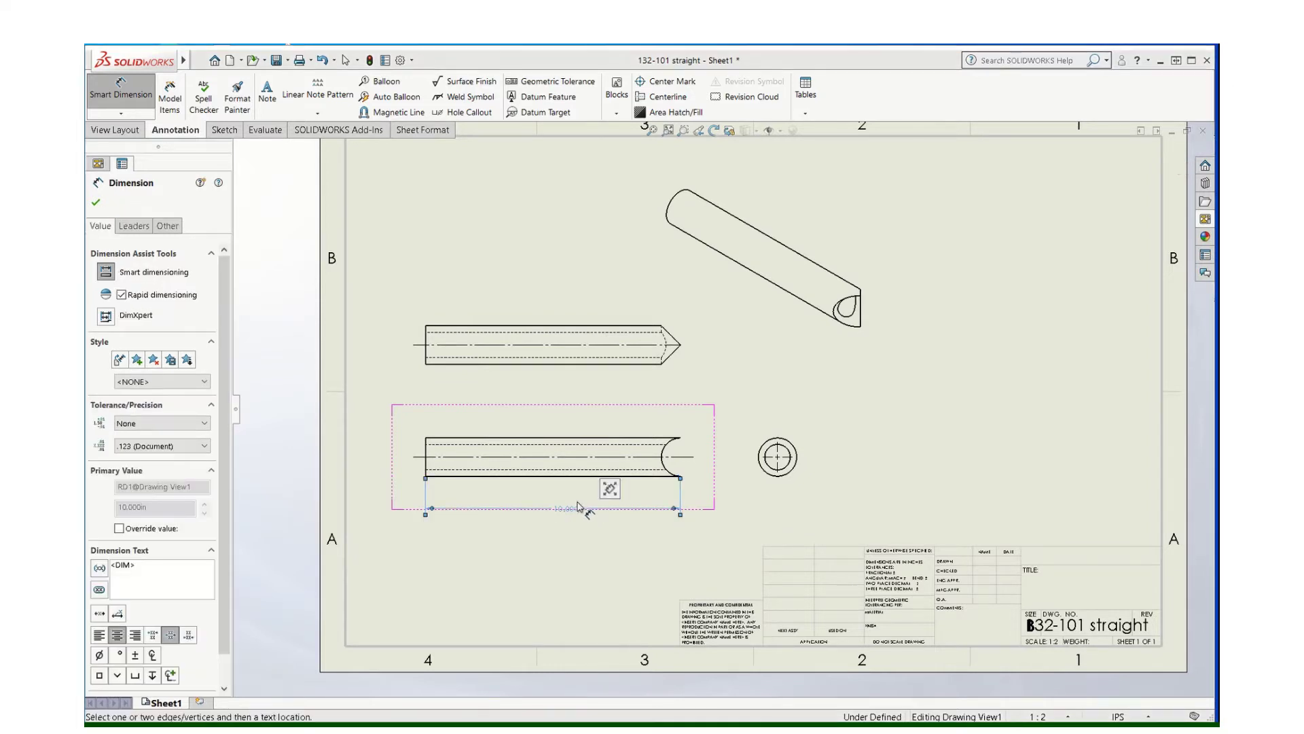
key("Escape")
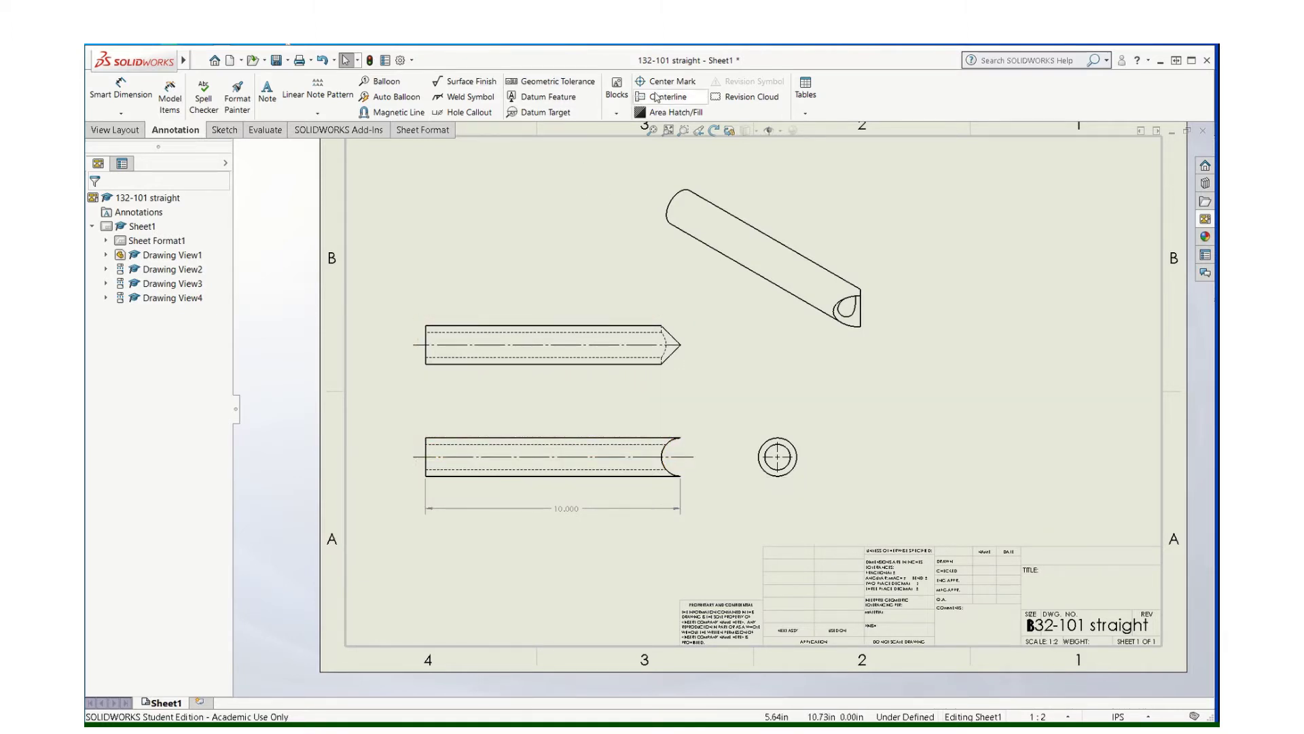
- Add a center mark to the circular cut's arc in the base view
left_click(669, 82)
left_click(664, 455)
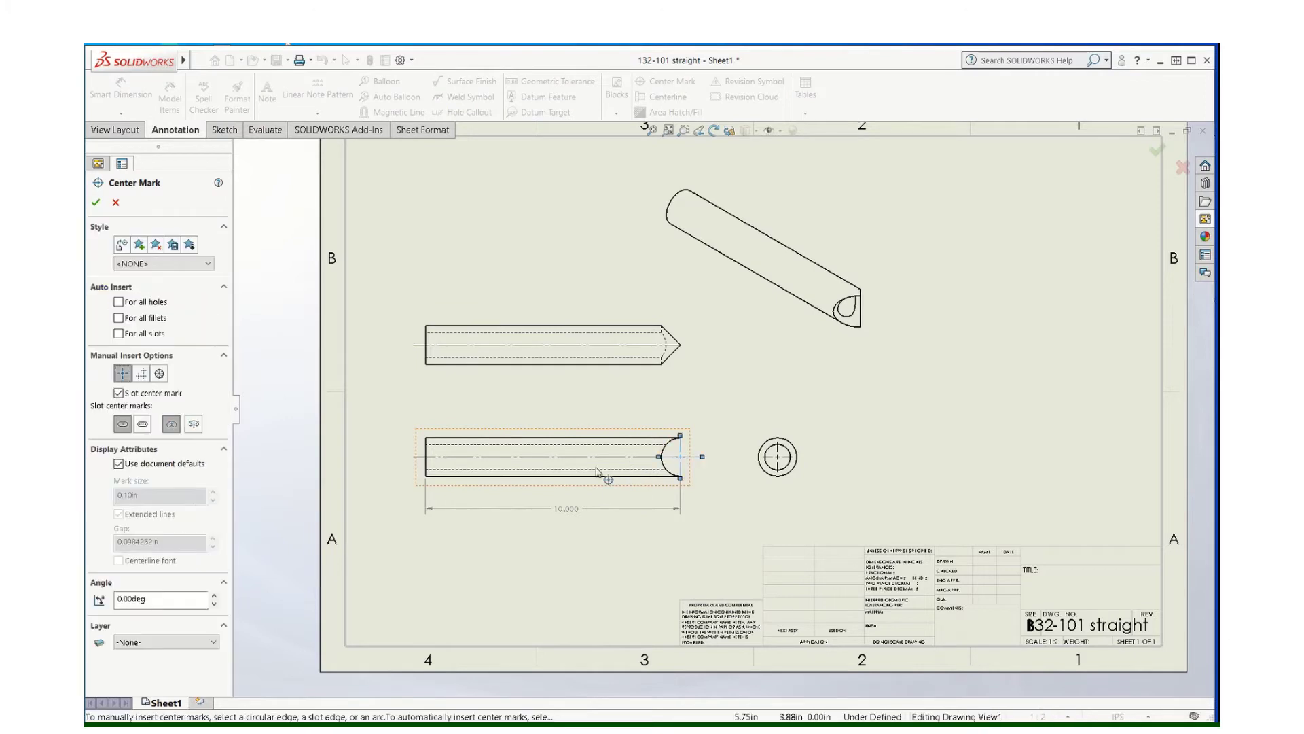
left_click(95, 203)
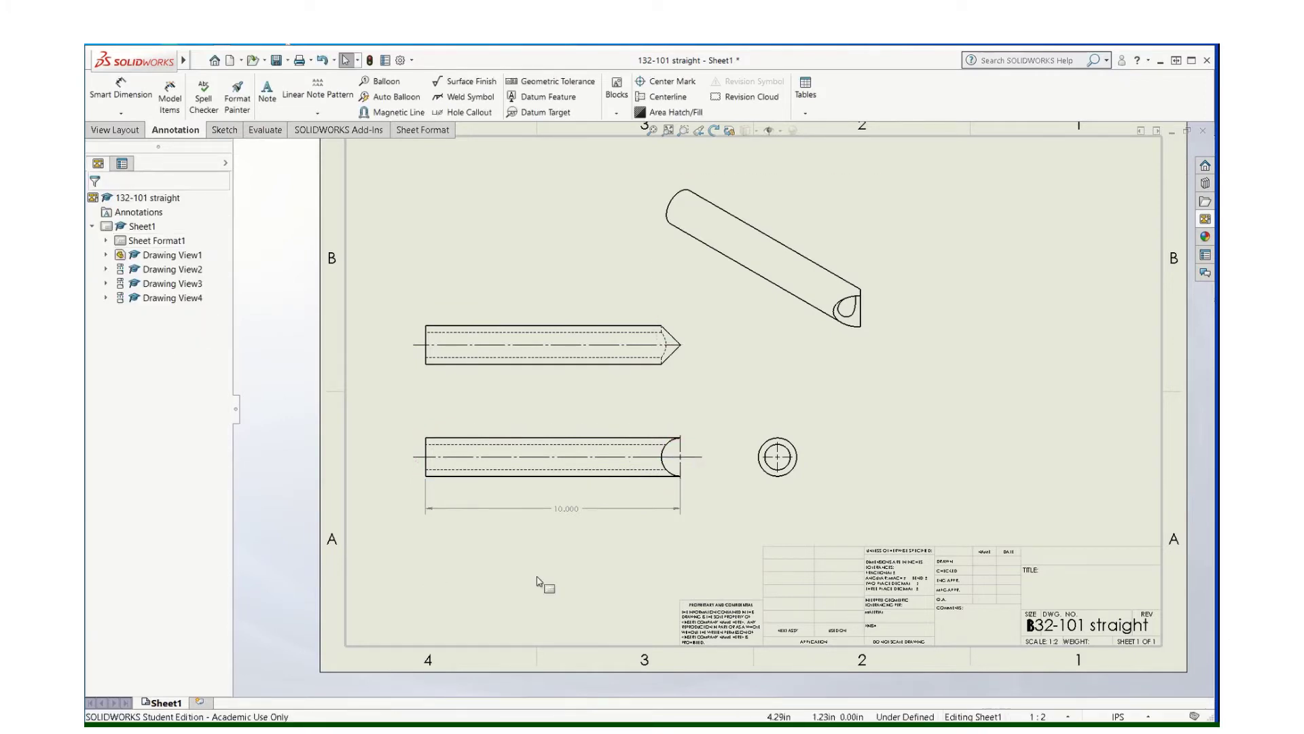
- Set the document's primary dimension precision to two decimal places (.12)
left_click(412, 60)
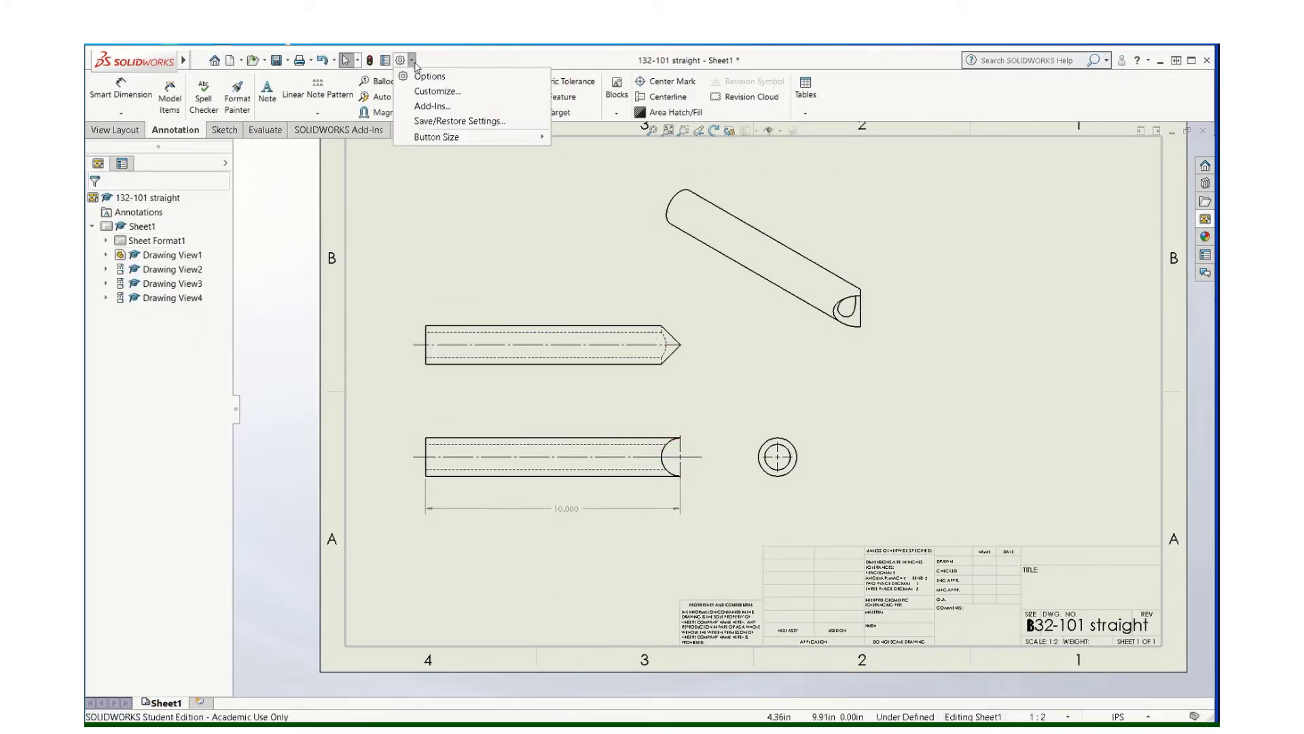
left_click(416, 71)
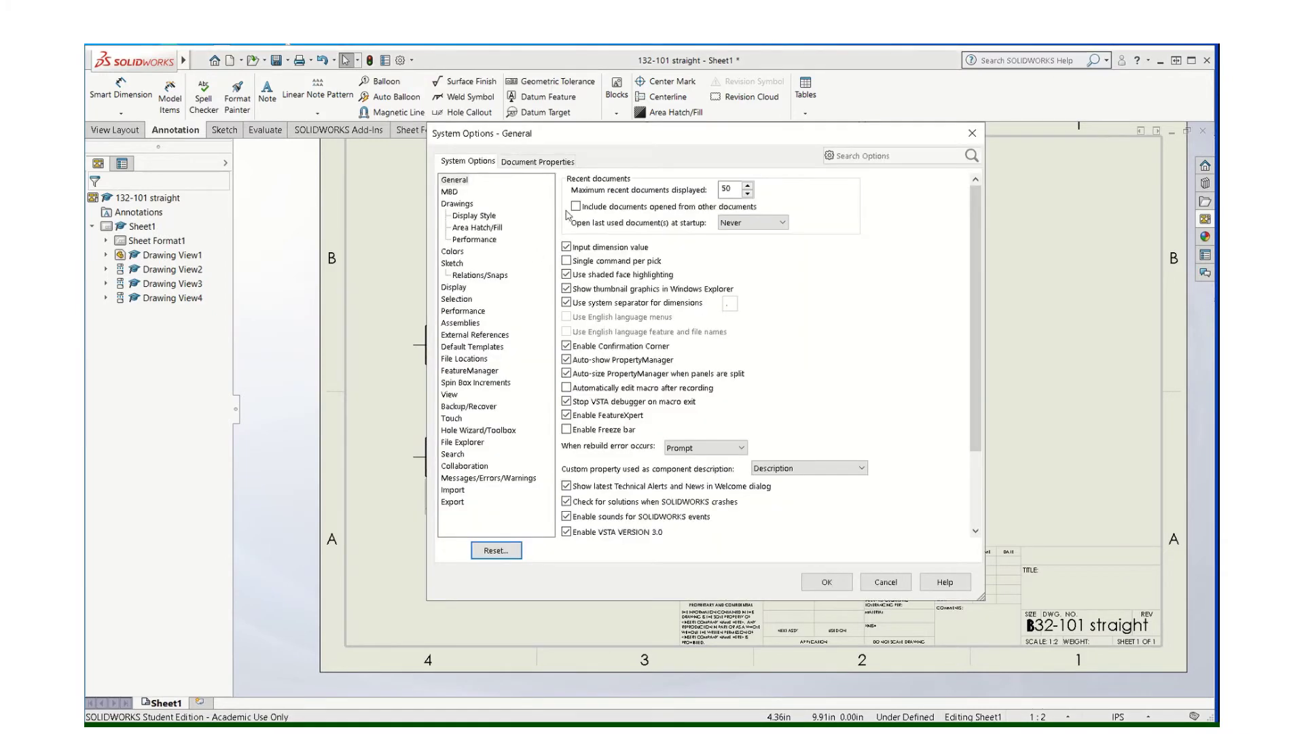
left_click(534, 162)
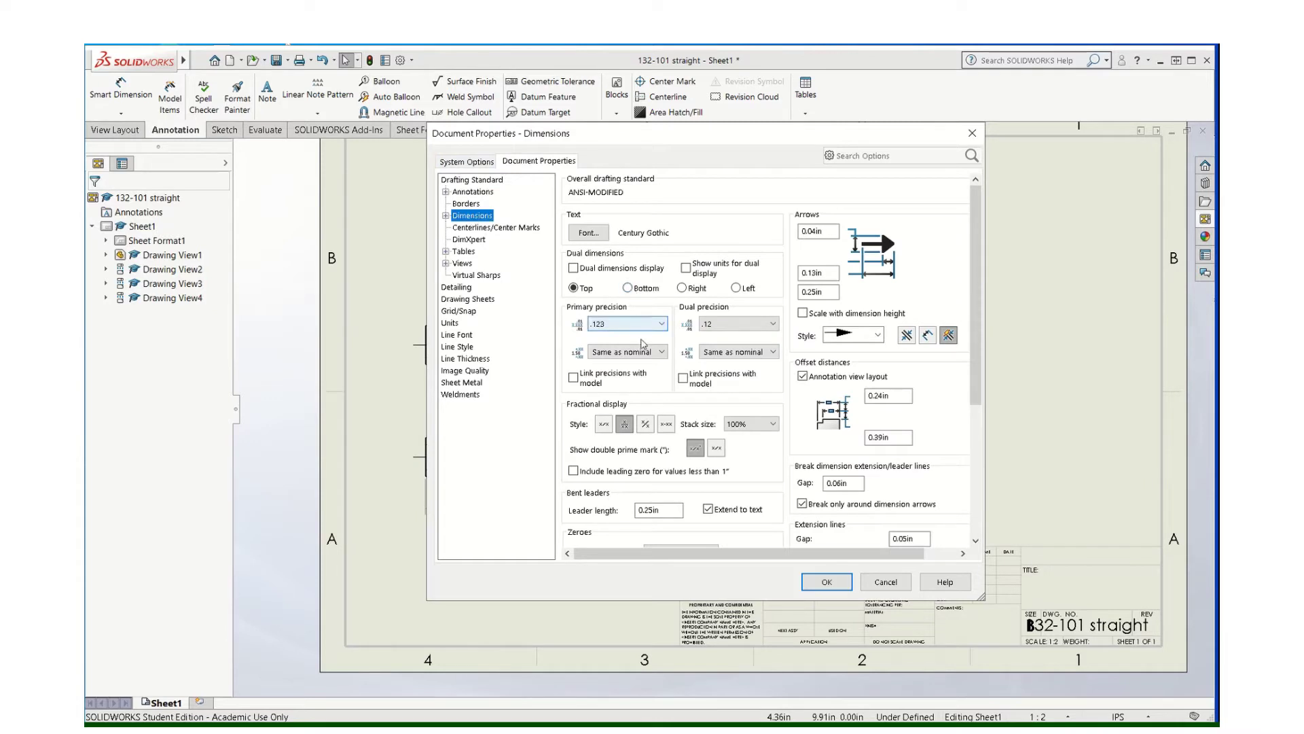
left_click(625, 324)
left_click(610, 358)
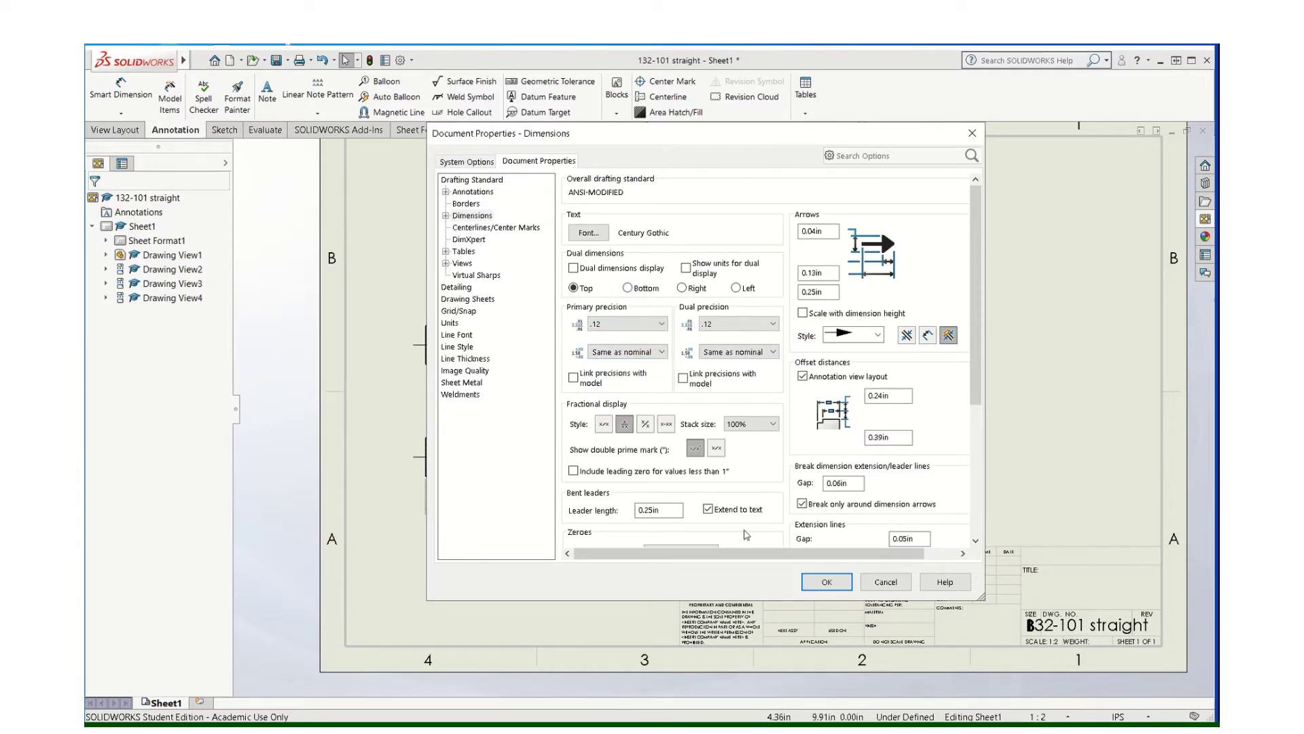
left_click(815, 584)
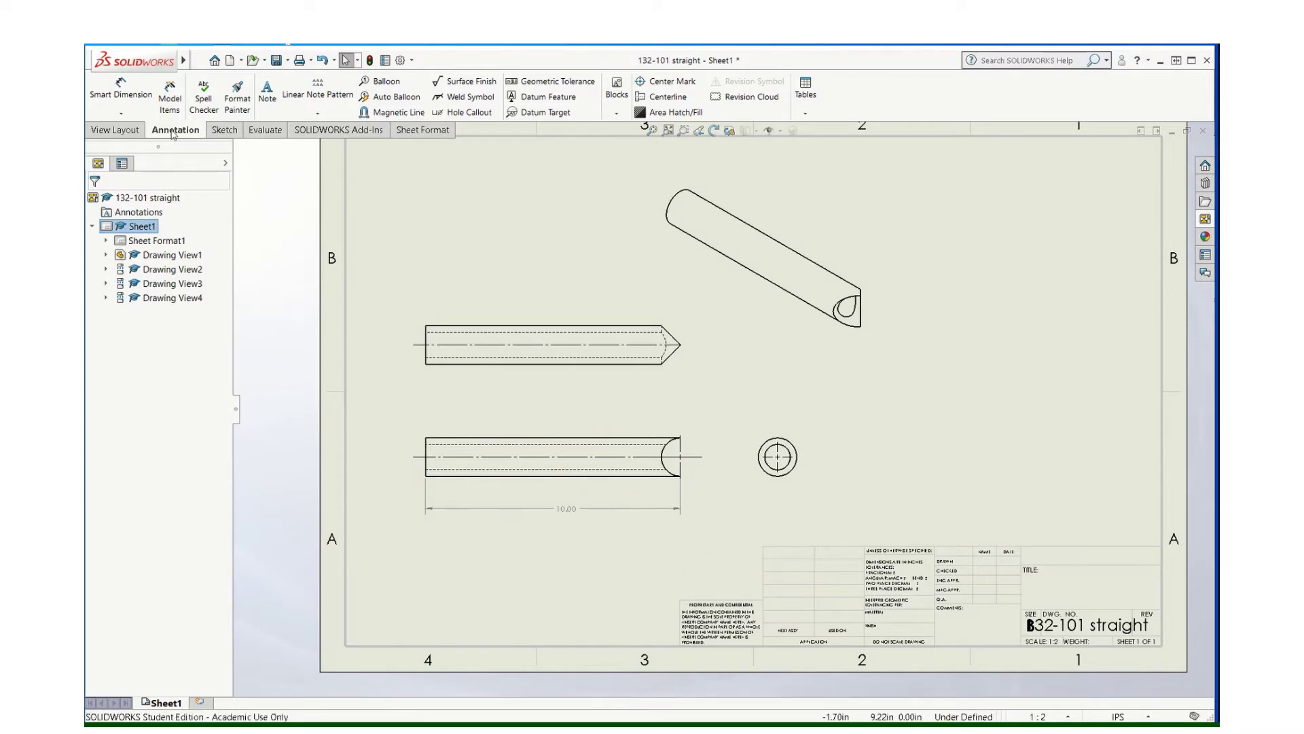
- Dimension the radius of the circular cut's arc in the base view
left_click(121, 88)
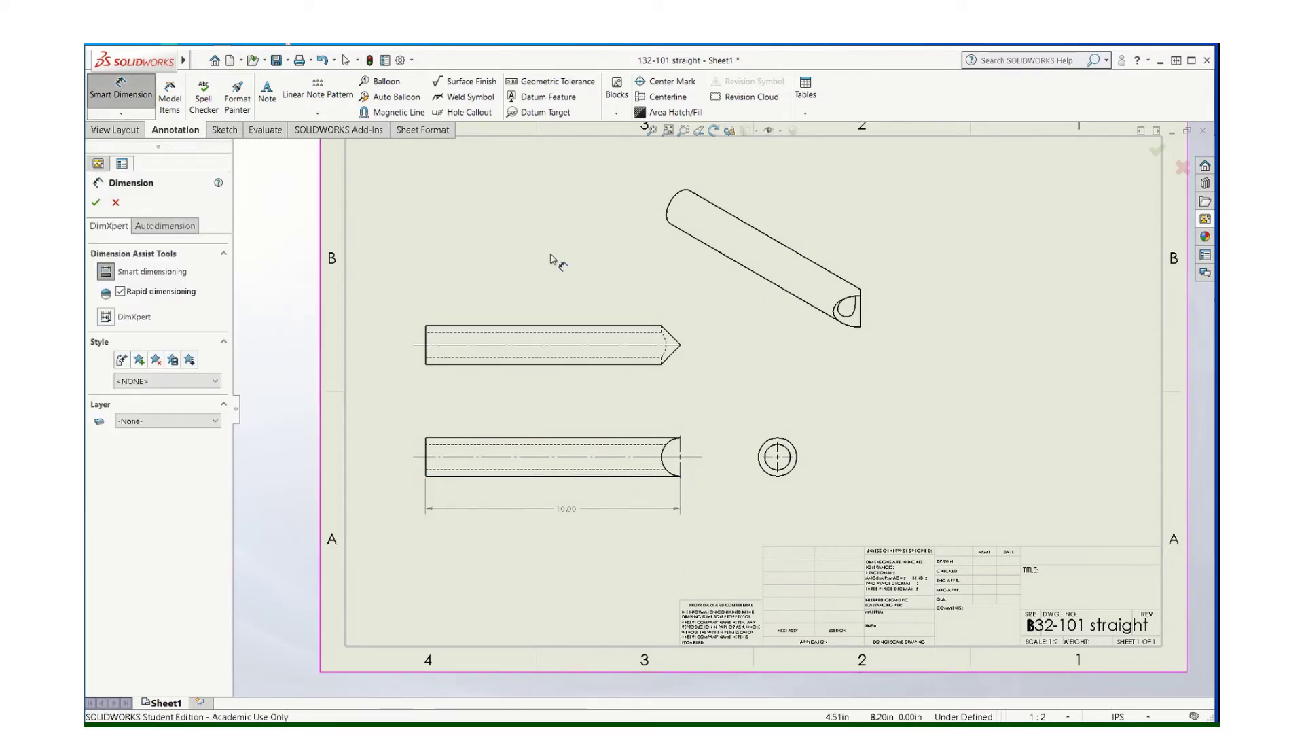
left_click(668, 453)
left_click(727, 480)
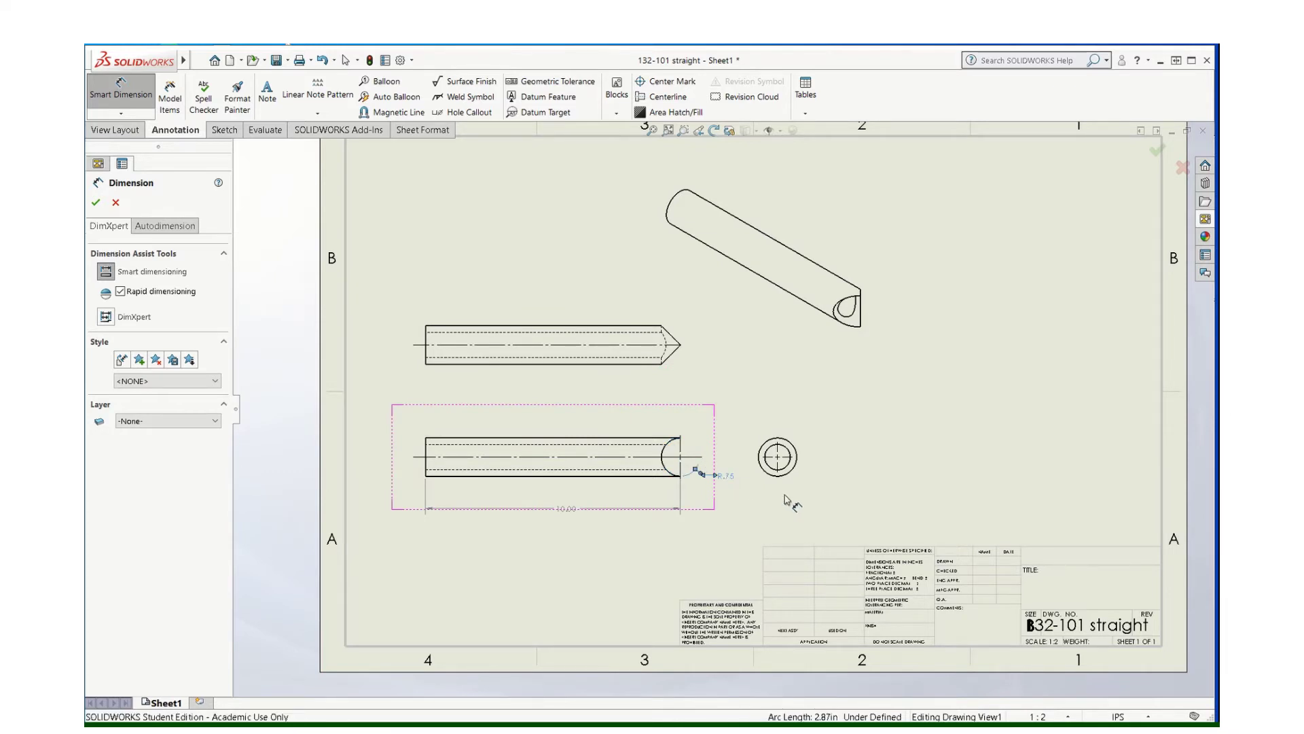
- Dimension the outer circle's radius and the inner circle's diameter in the tube's end view
left_click(765, 443)
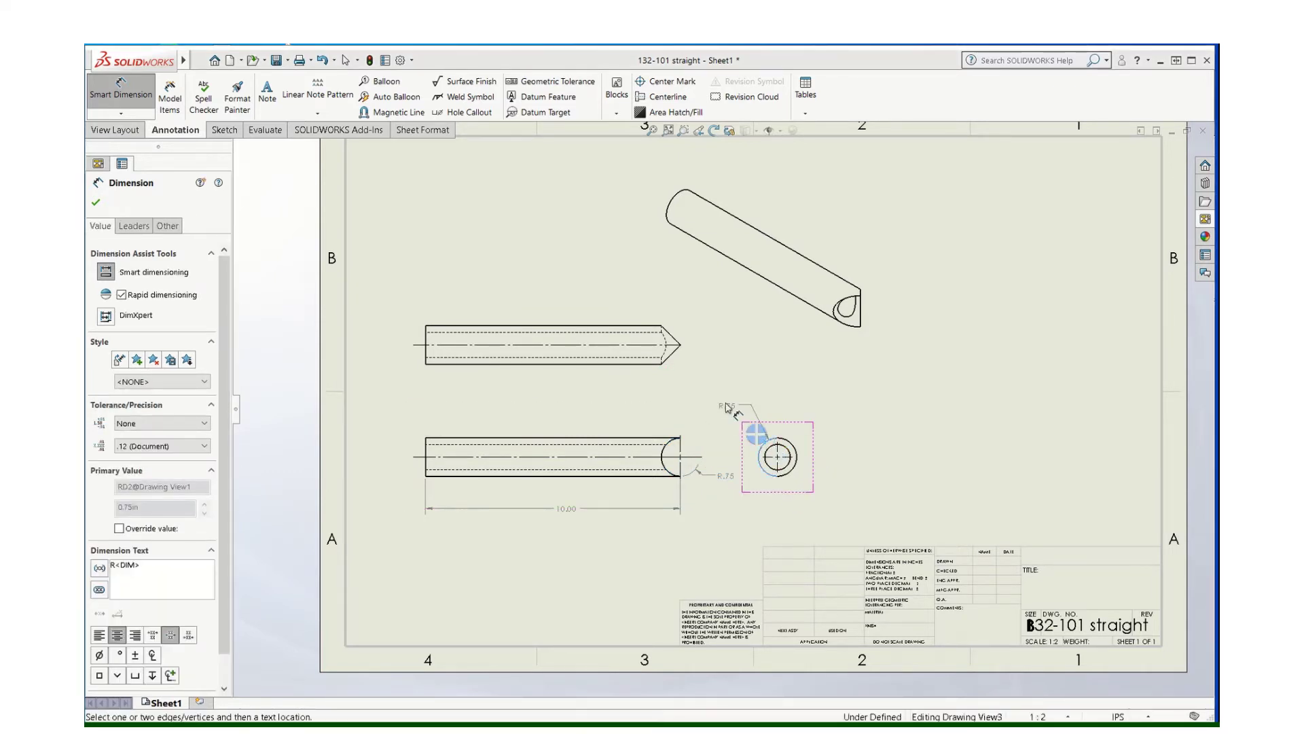
left_click(725, 404)
left_click(781, 447)
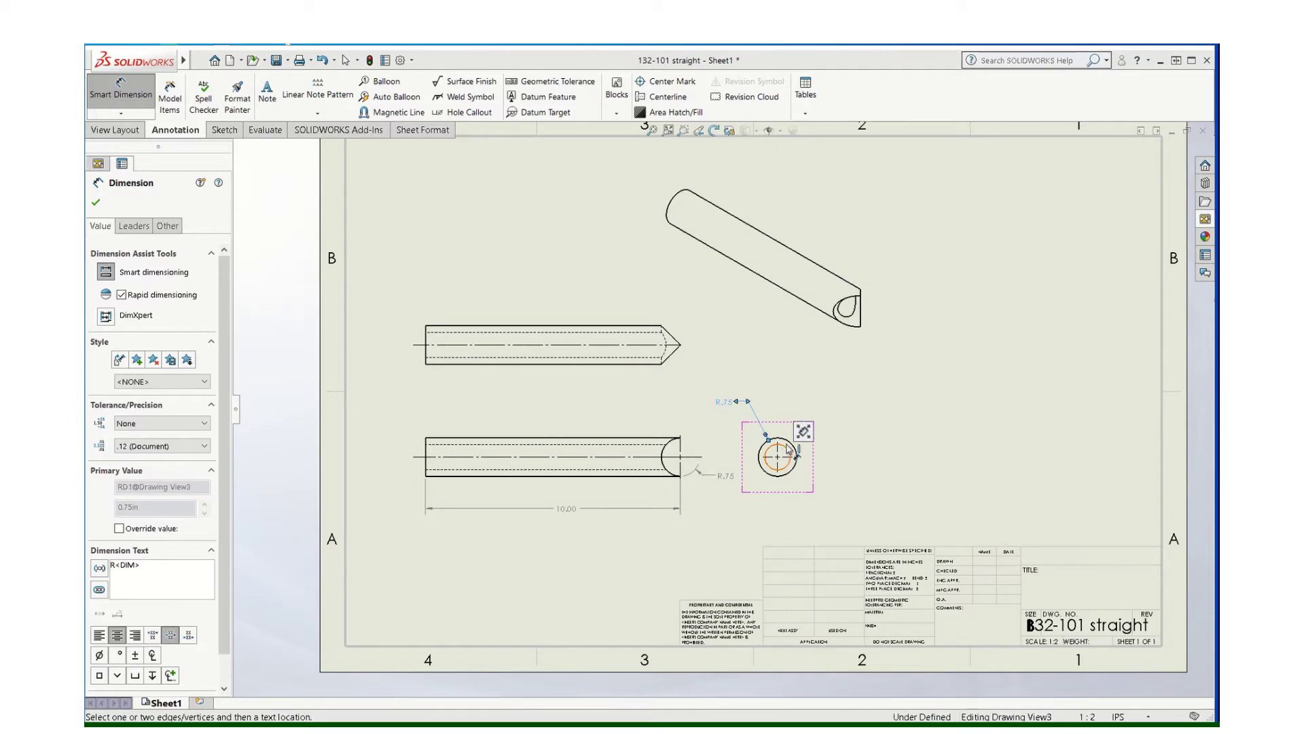
left_click(822, 407)
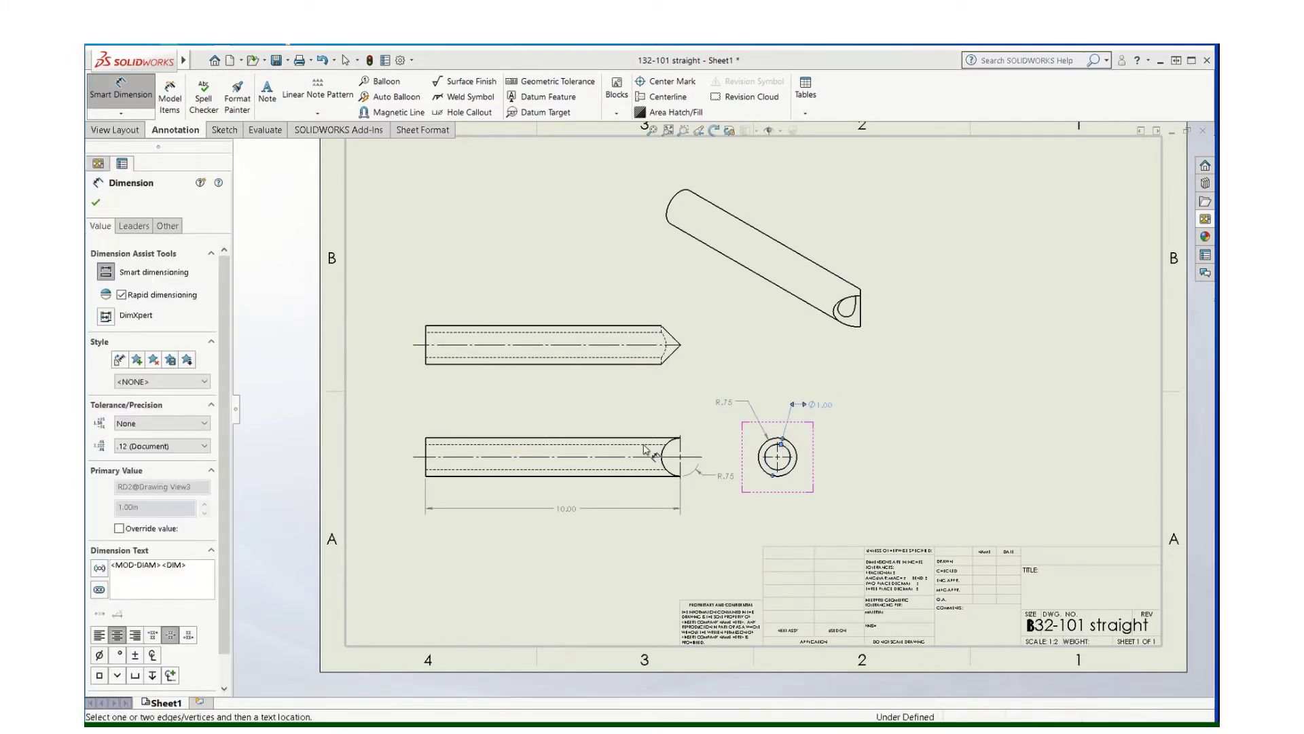
key("Escape")
- Replace the outer circle's radius dimension text in the end view with a diameter symbol and 1.5
scroll(852, 489, "down", 3)
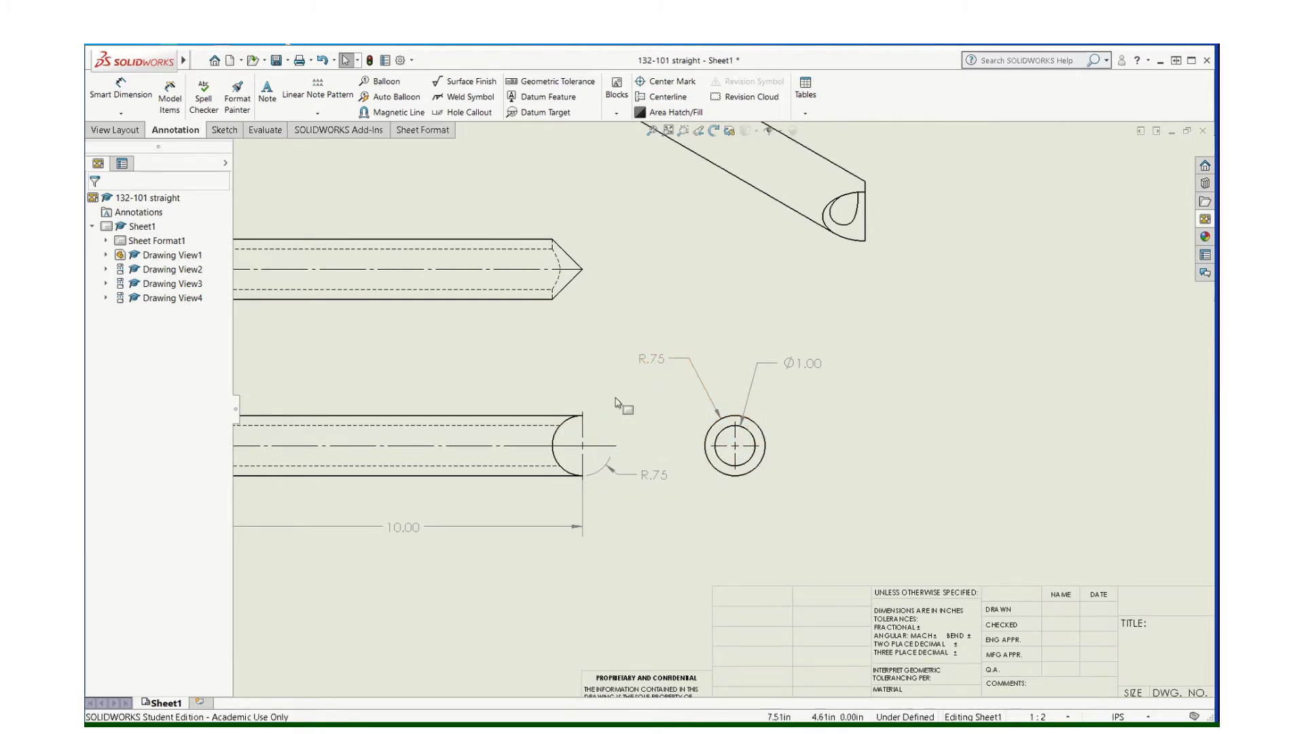
left_click(650, 360)
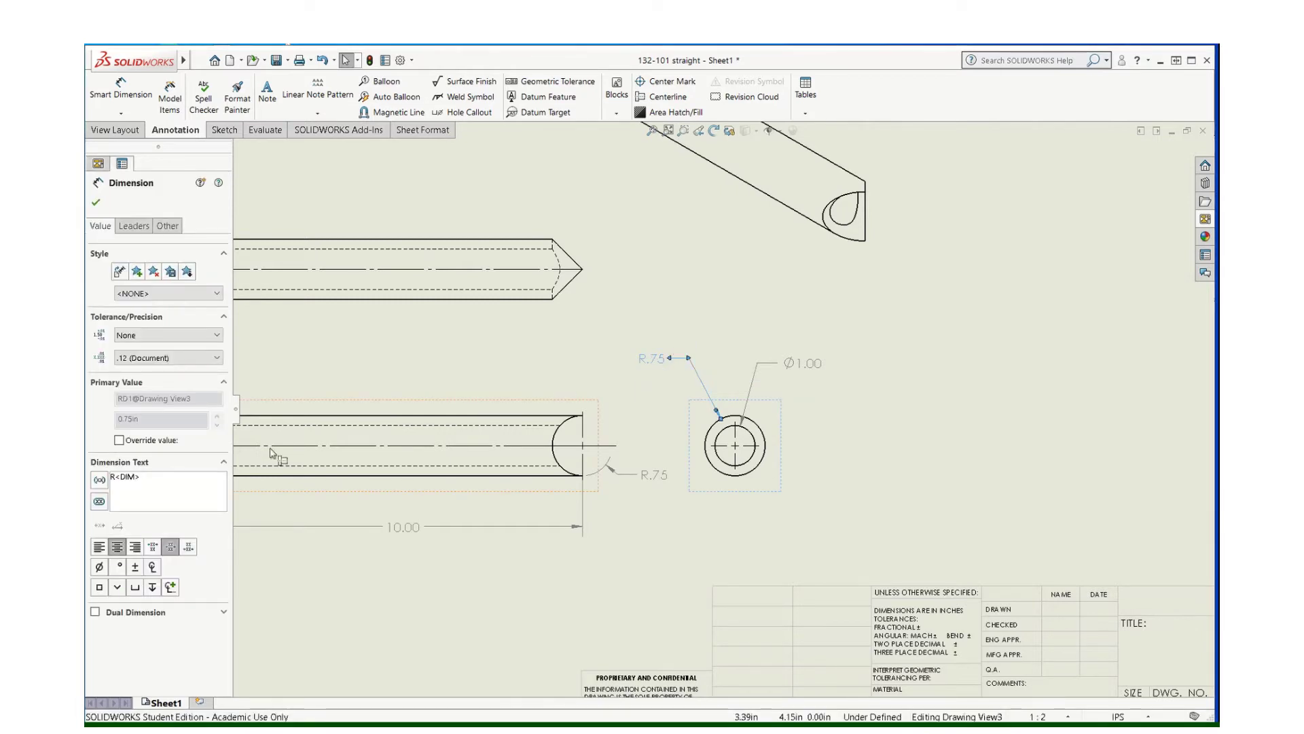
left_click(120, 440)
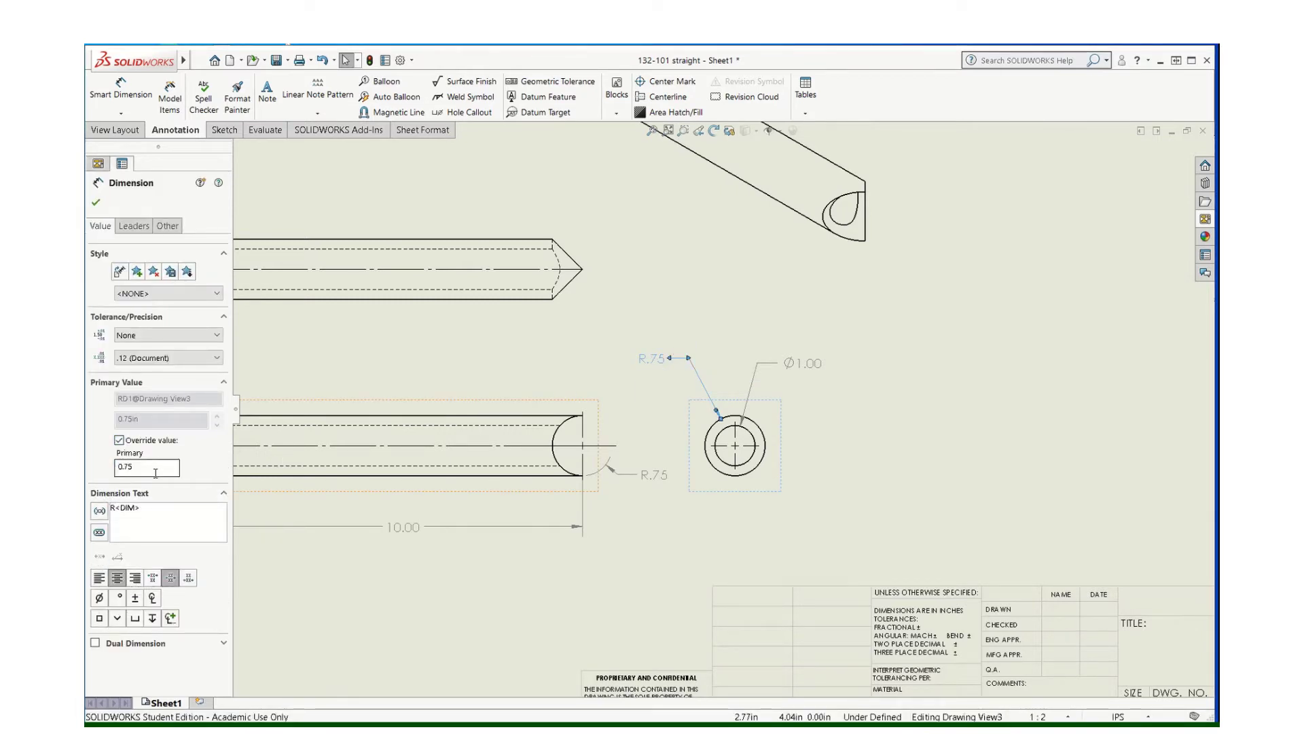
left_click(97, 600)
type("1.5")
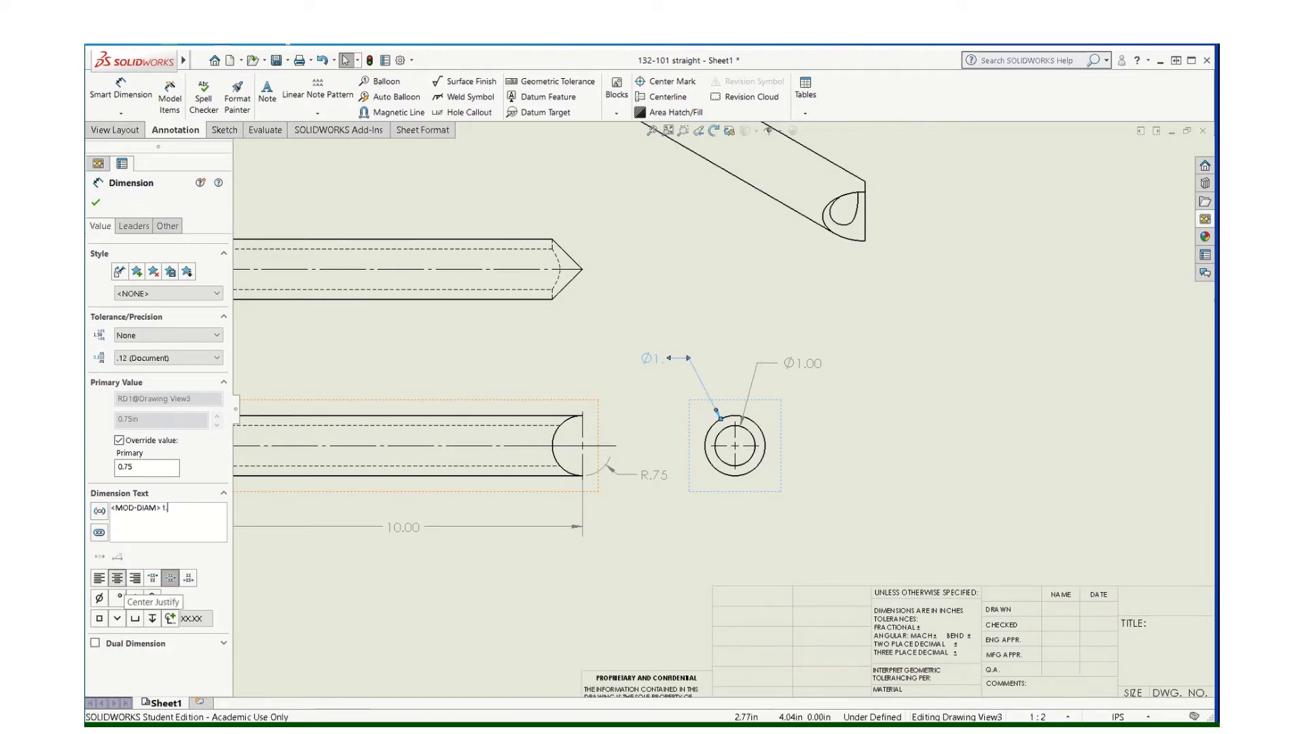
left_click(96, 203)
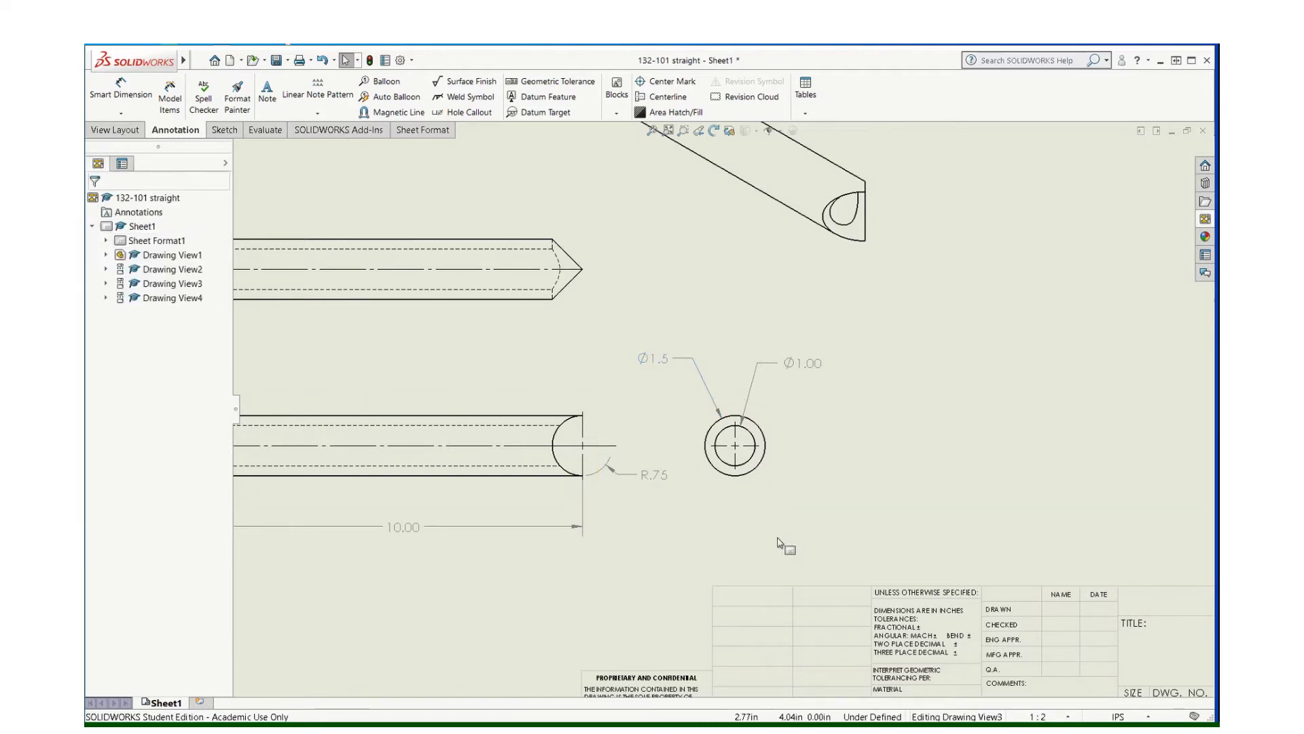
- Shift the outer circle's diameter dimension slightly closer to the end view and extend its text to 1.50
left_click_drag(671, 374, 674, 375)
left_click(181, 512)
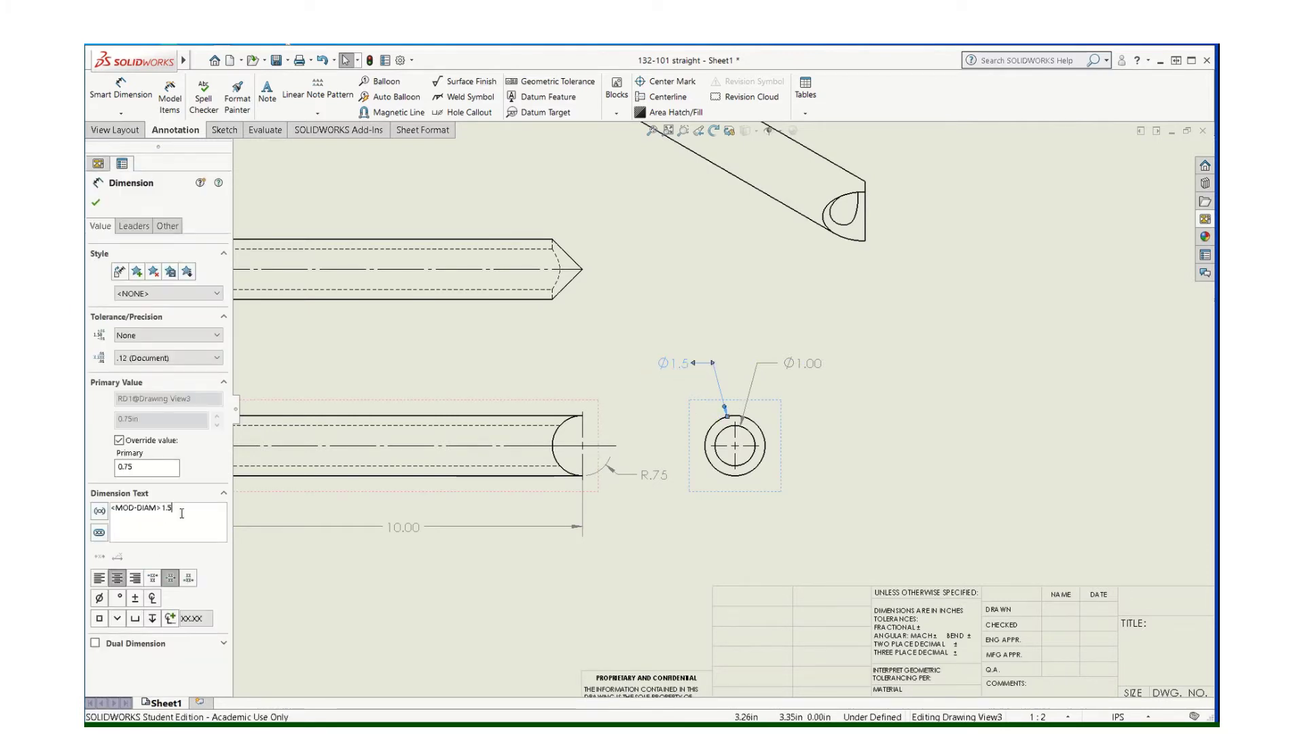
type("0")
left_click(311, 593)
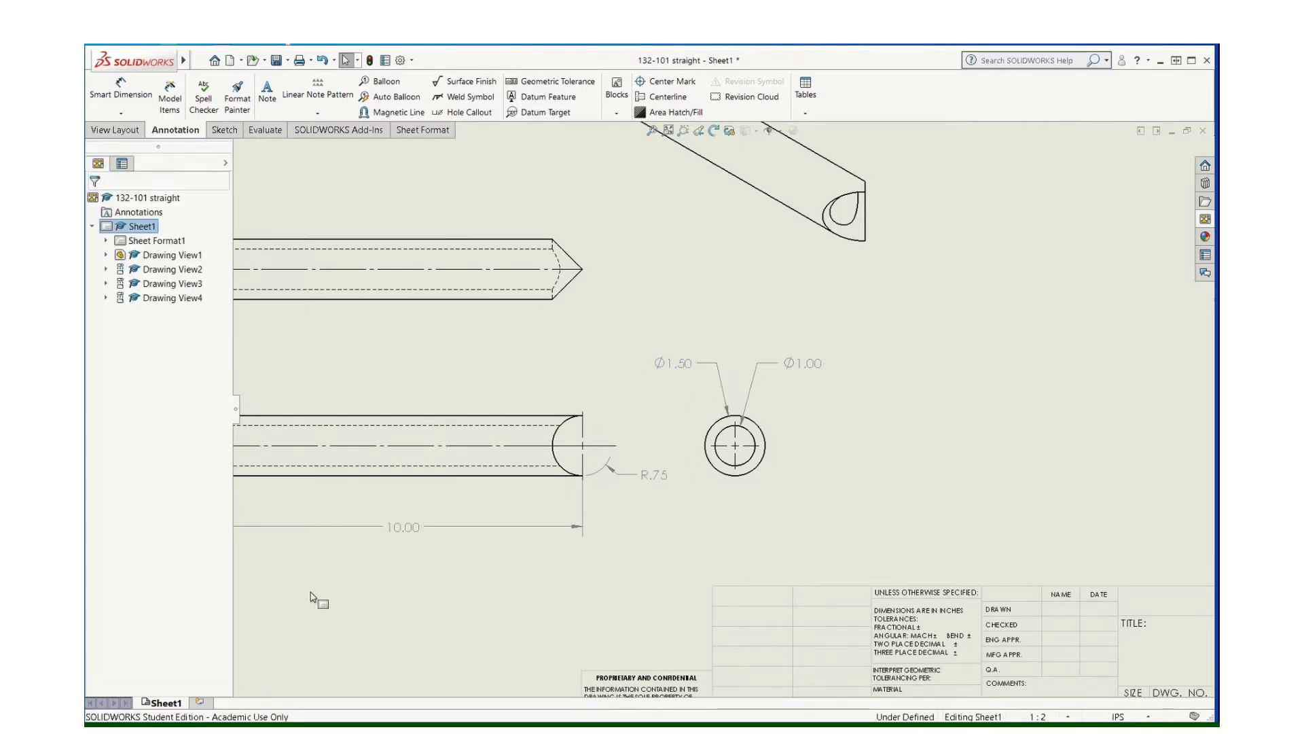
- Save the drawing to the Desktop as 132-101 straight.SLDDRW
key("f")
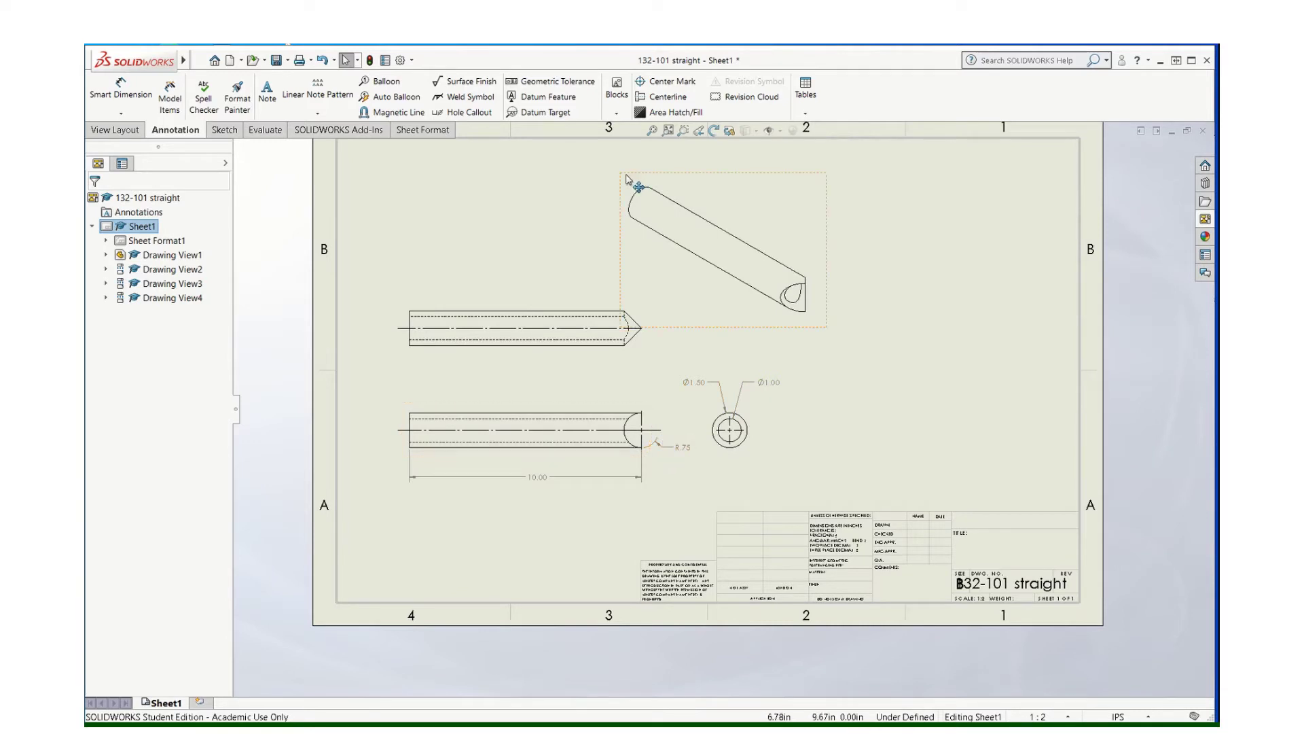
key("f")
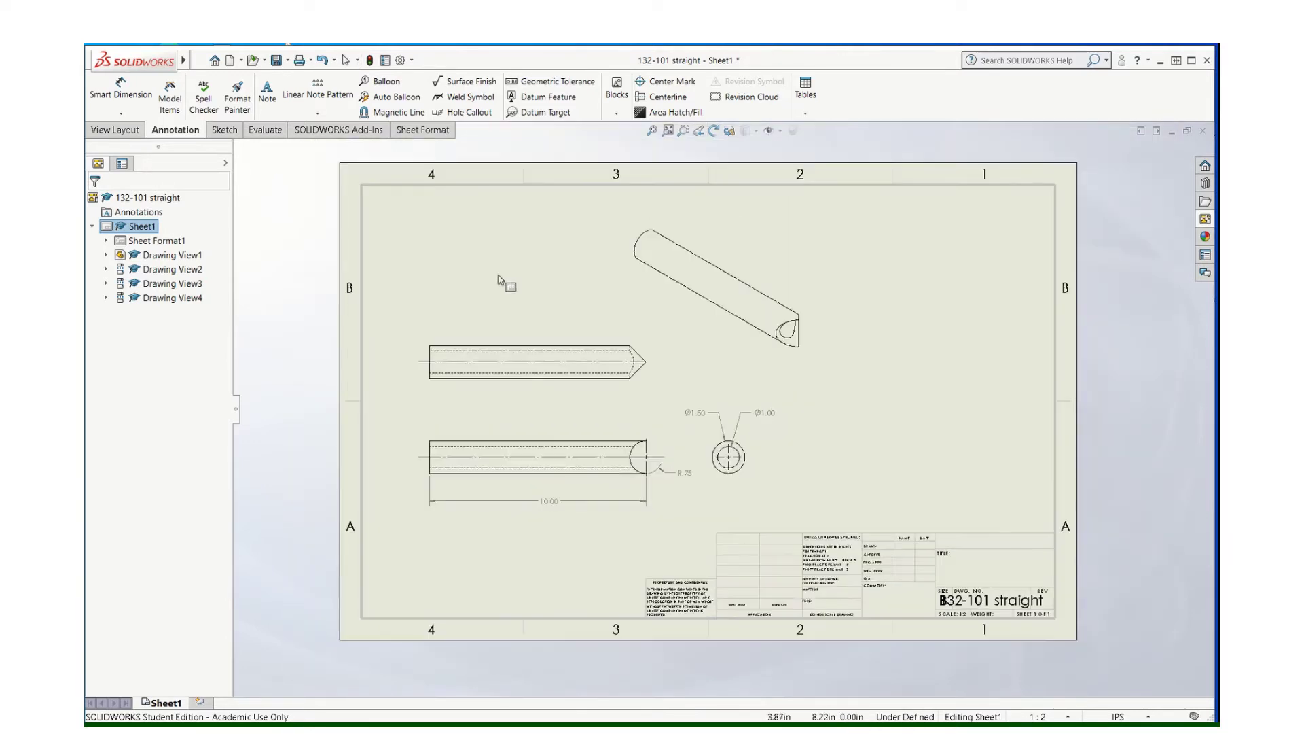
left_click(199, 60)
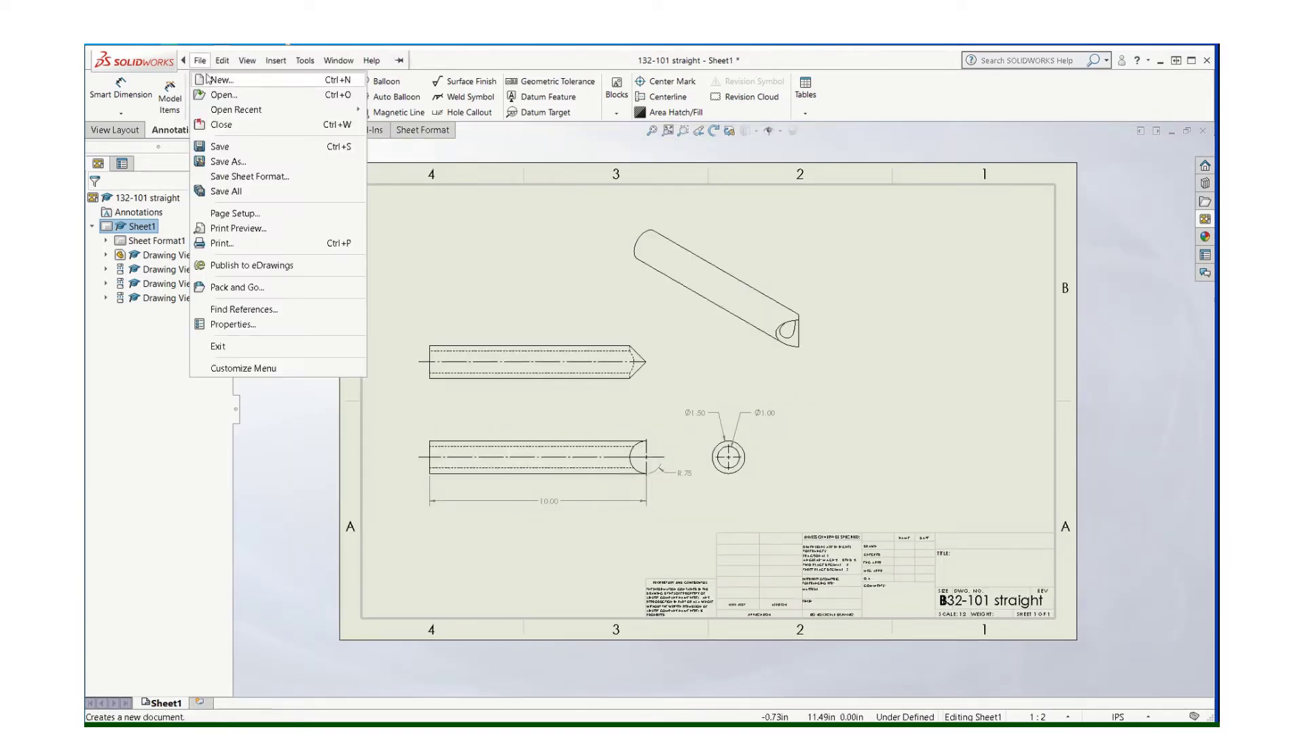
left_click(217, 161)
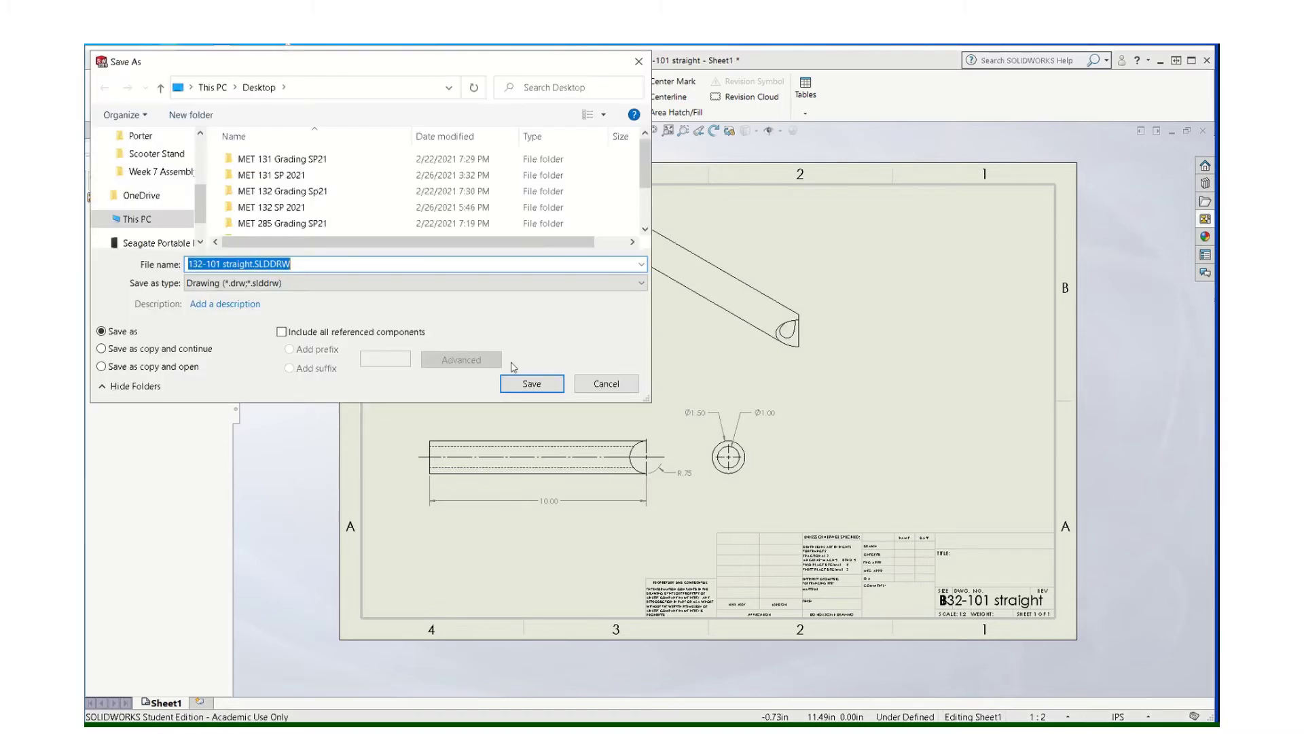
left_click(546, 387)
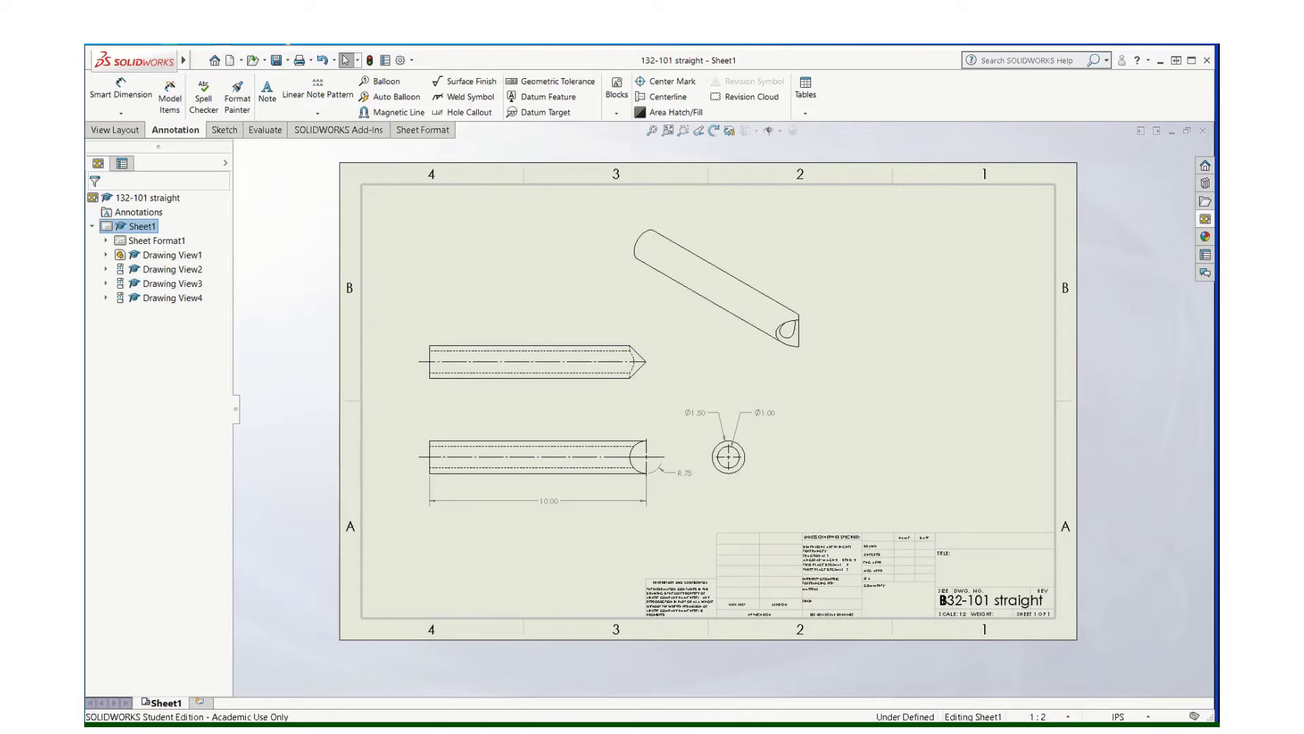
- Create a new drawing document from the ANSI DWG TEMPLATE
mouse_move(737, 728)
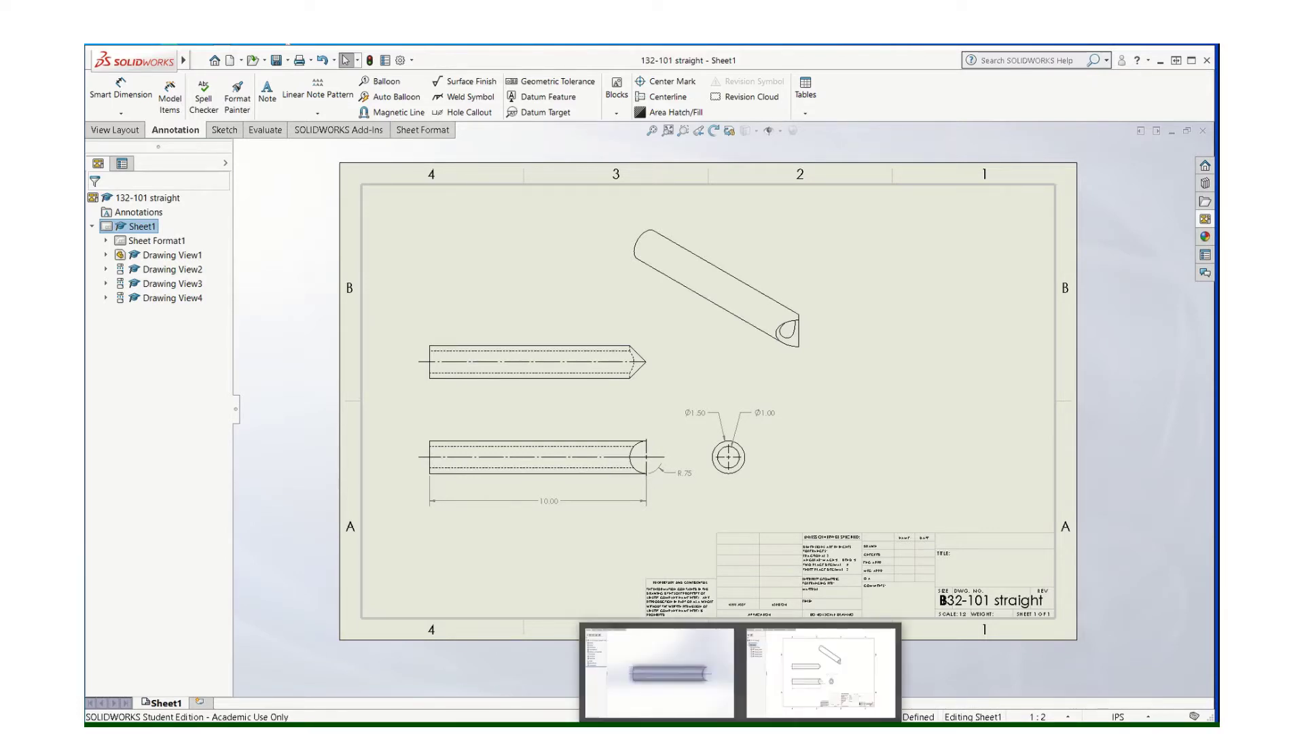
left_click(220, 61)
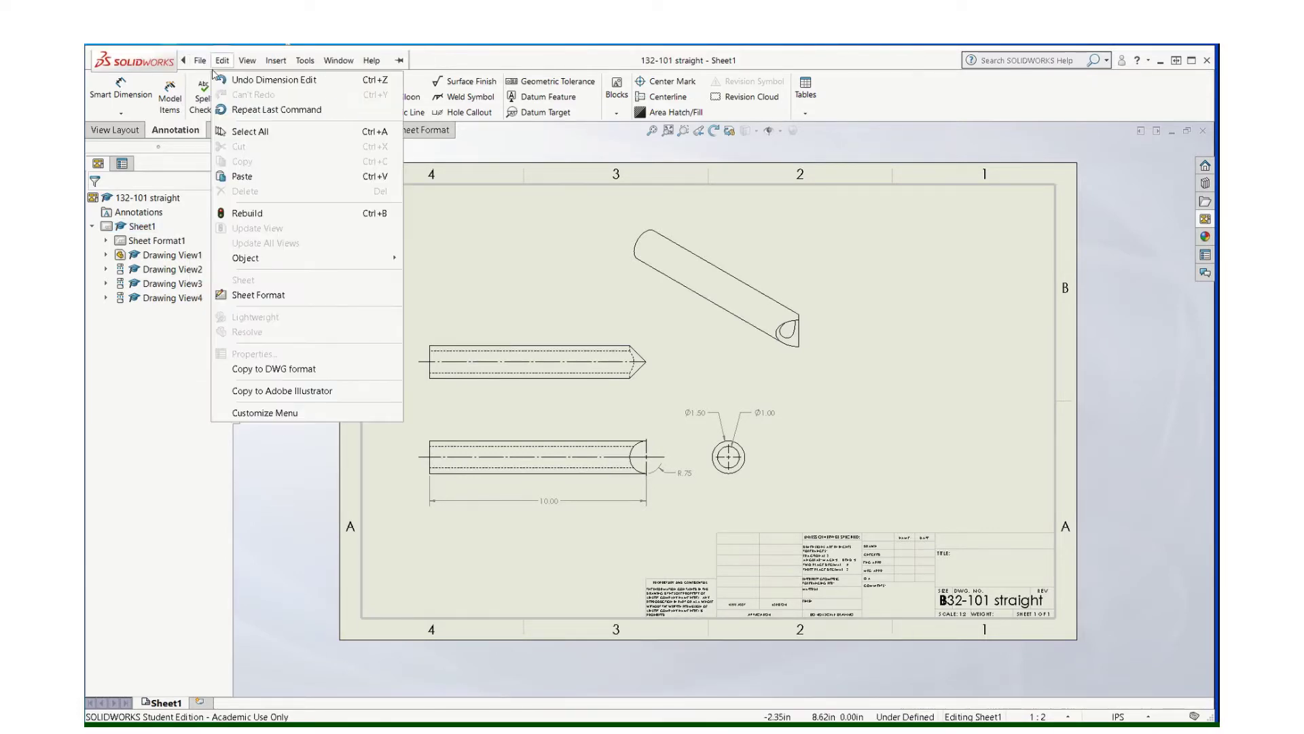
left_click(222, 61)
left_click(200, 61)
left_click(237, 79)
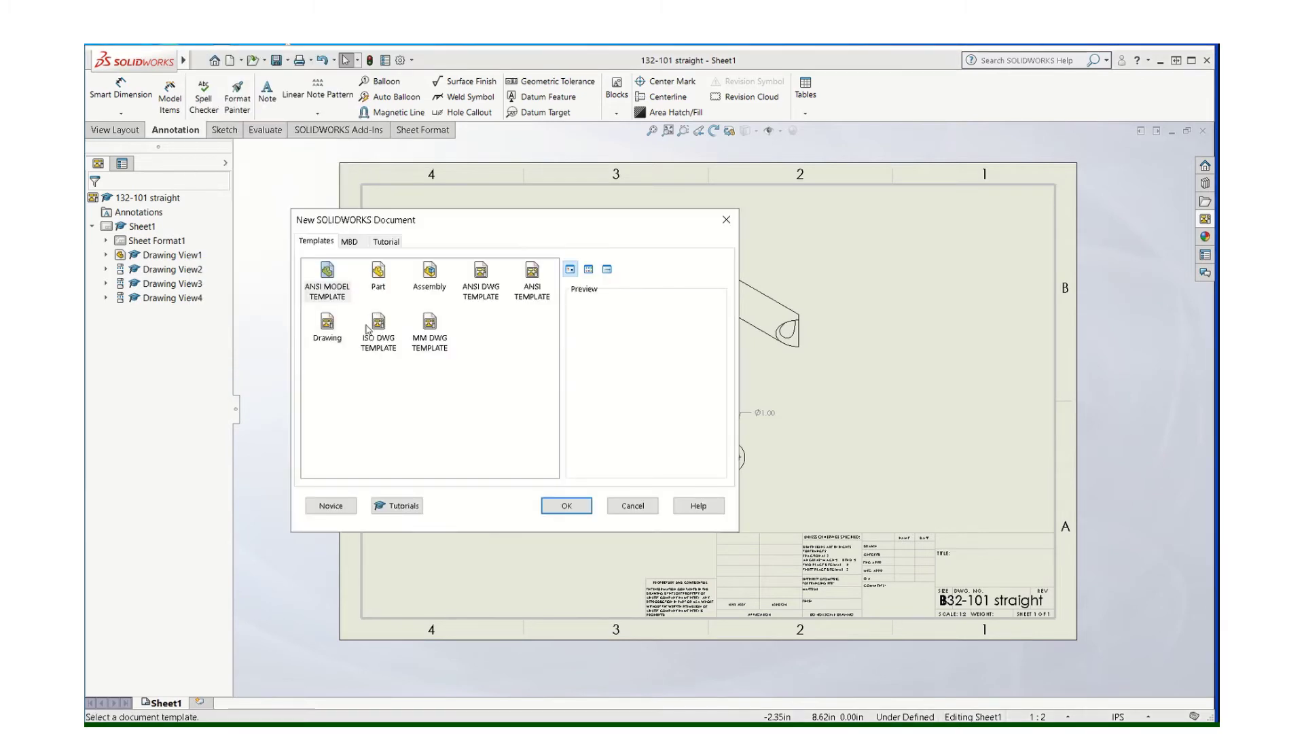
left_click(480, 271)
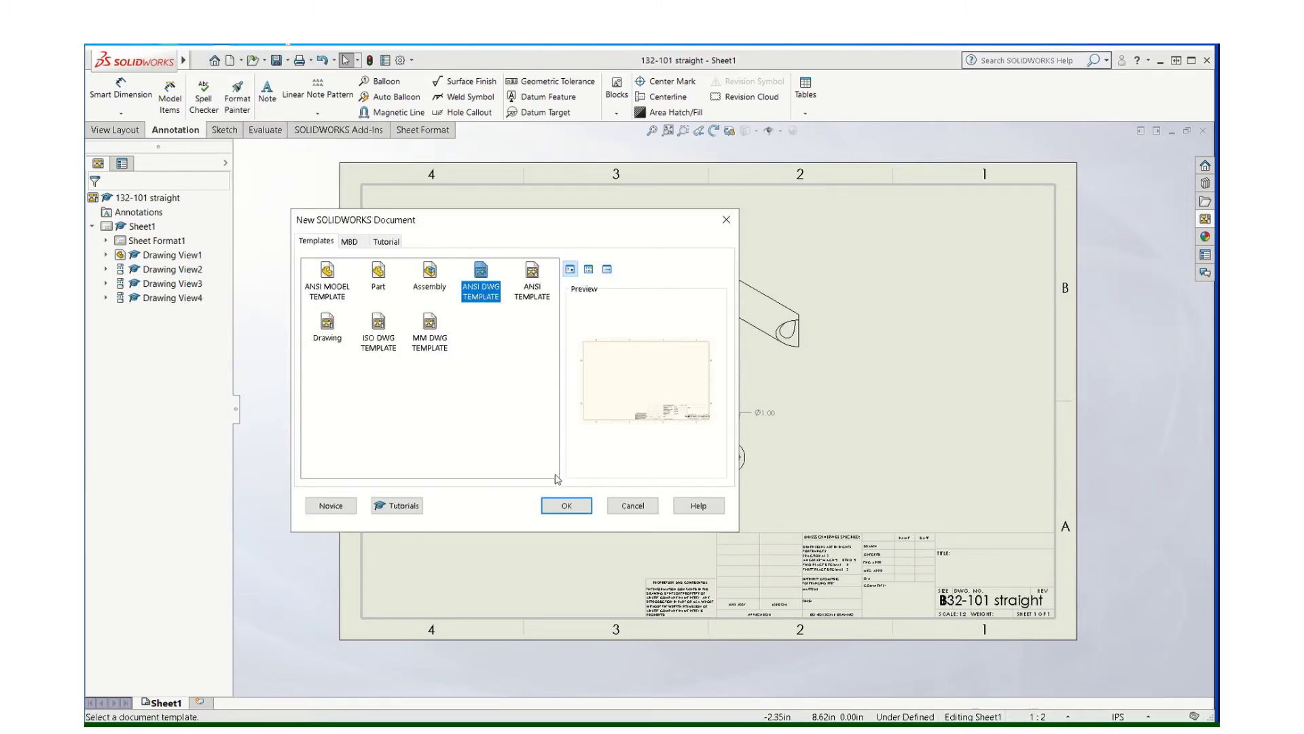
left_click(566, 506)
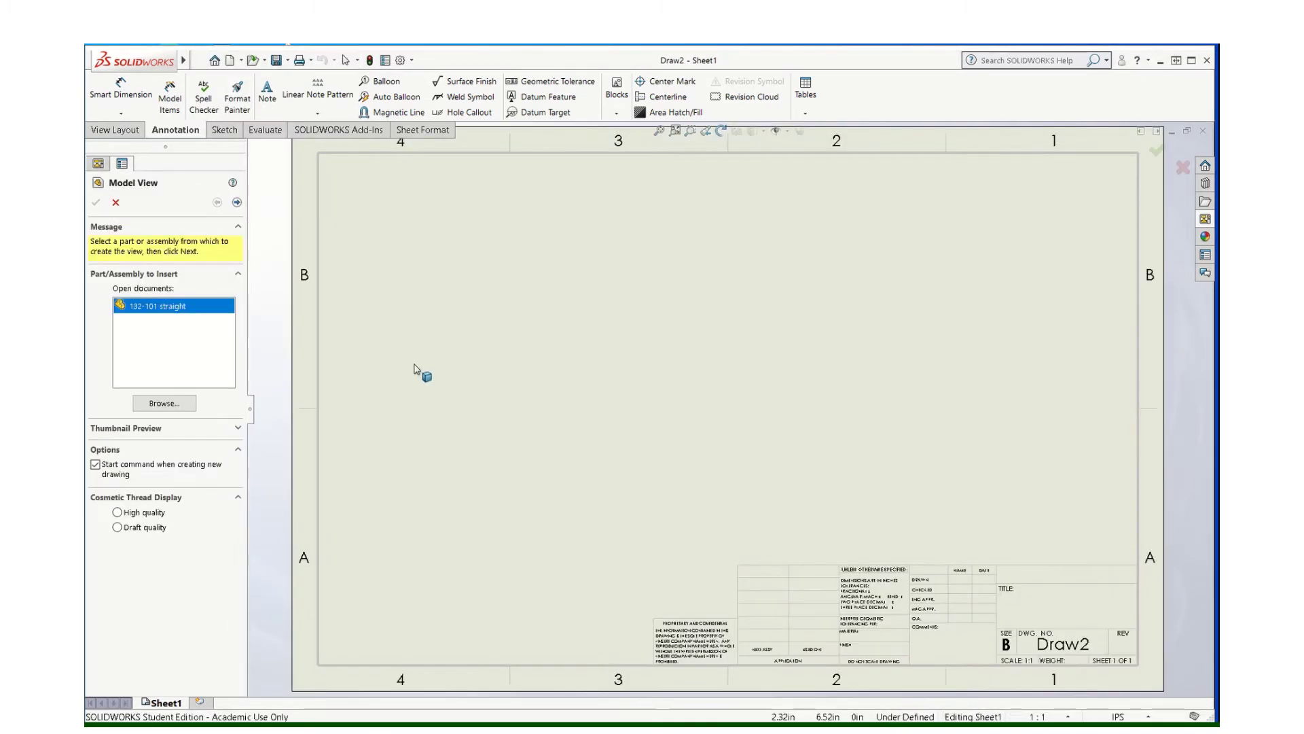
- Create a new part document from the ANSI MODEL TEMPLATE
left_click(200, 60)
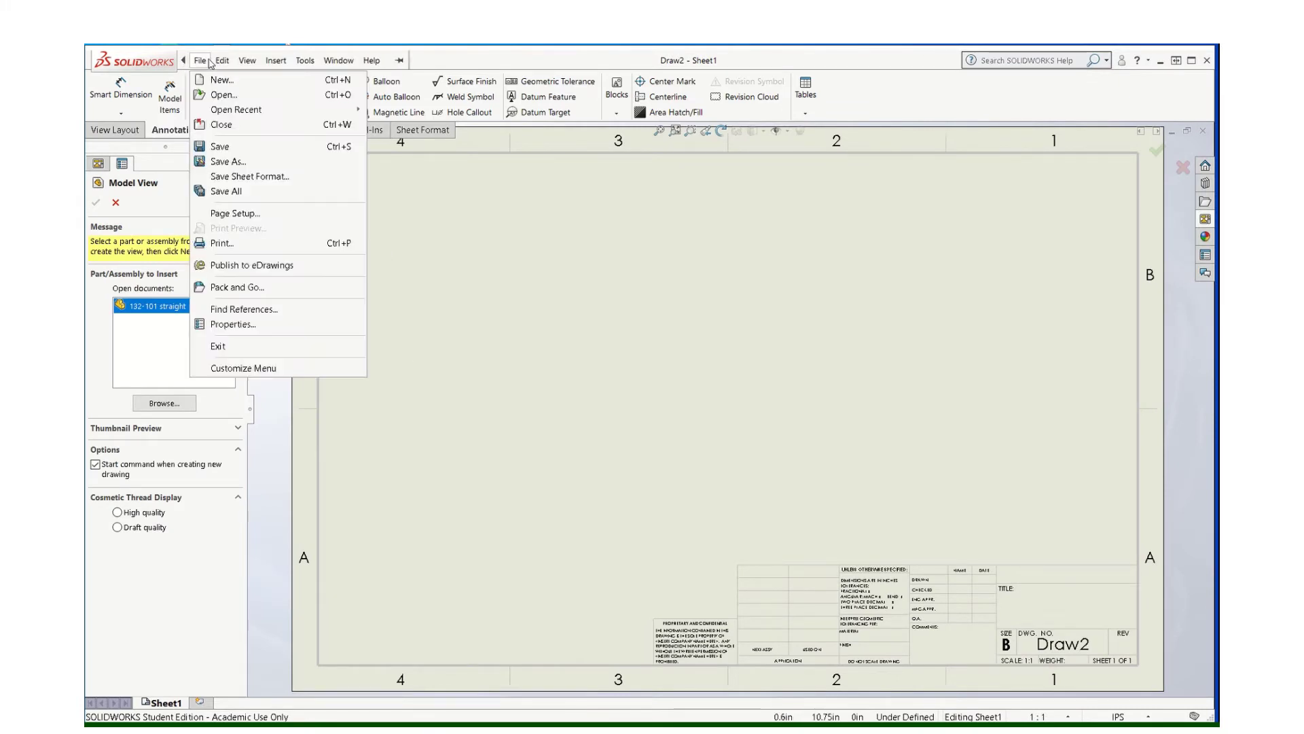
left_click(214, 80)
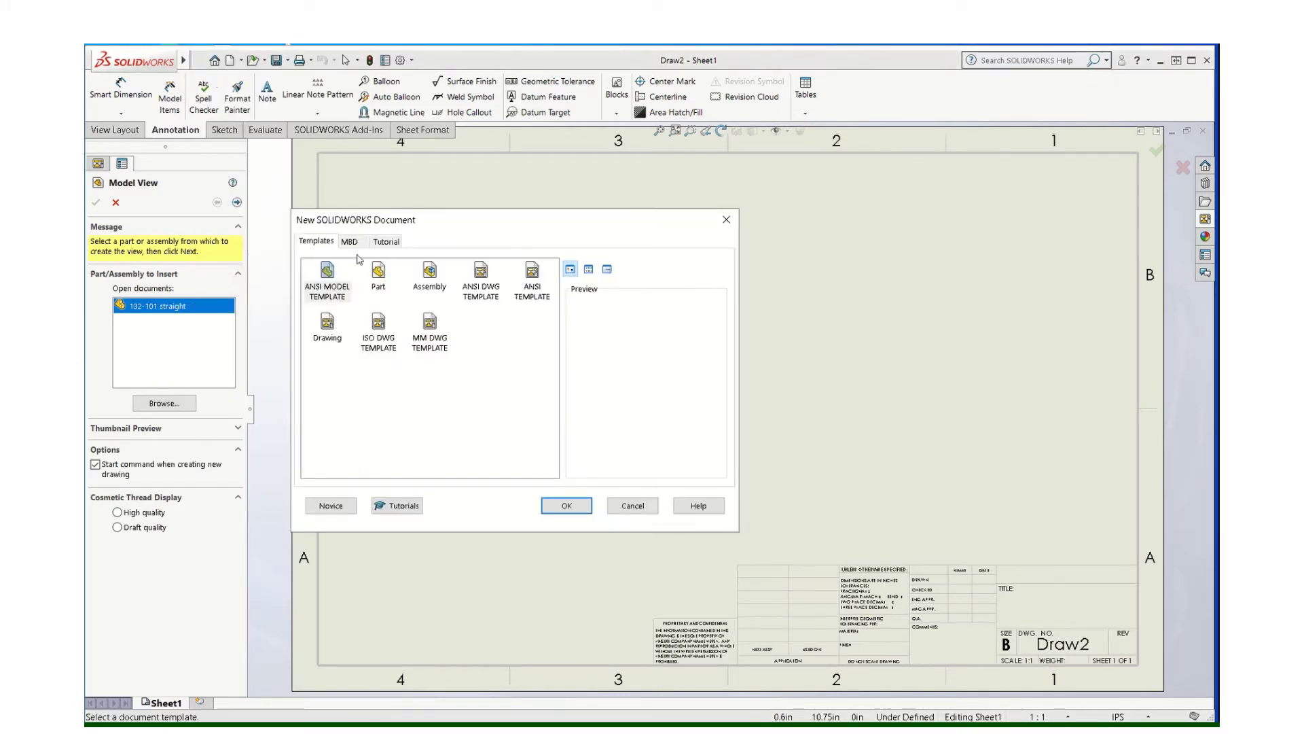
left_click(328, 279)
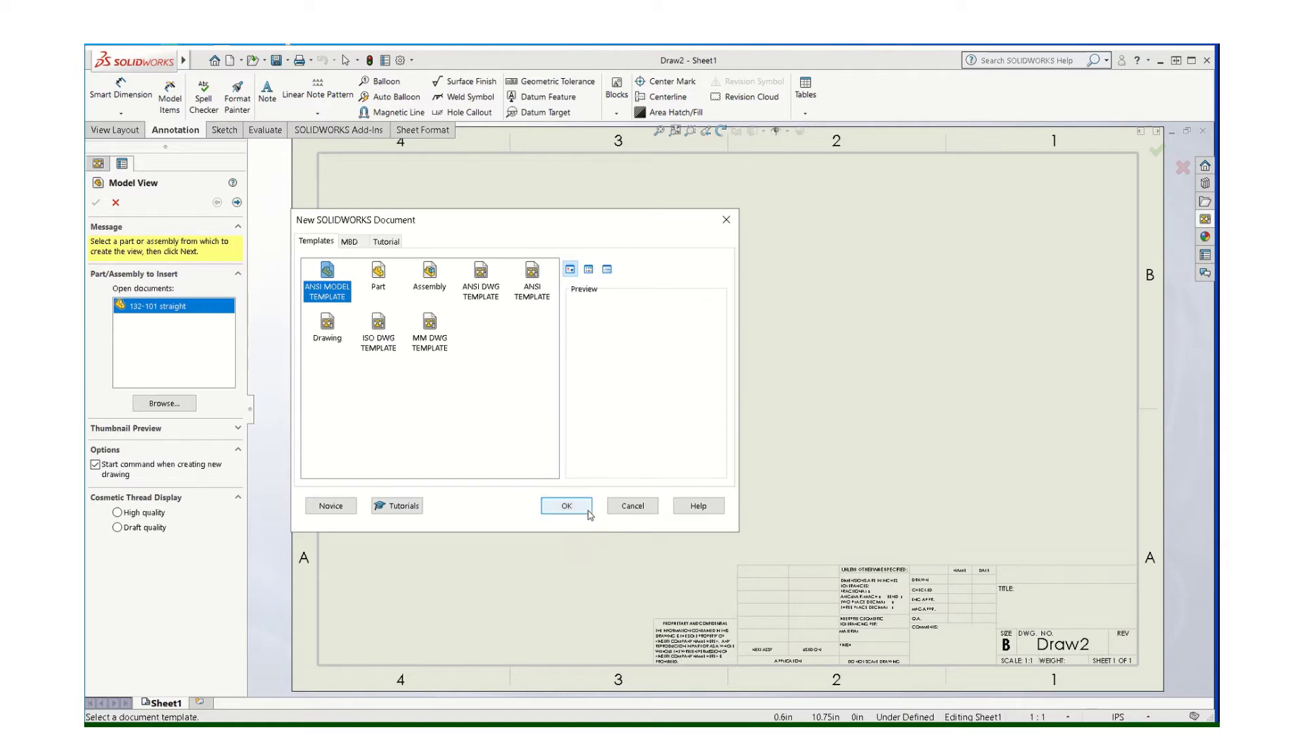
left_click(582, 506)
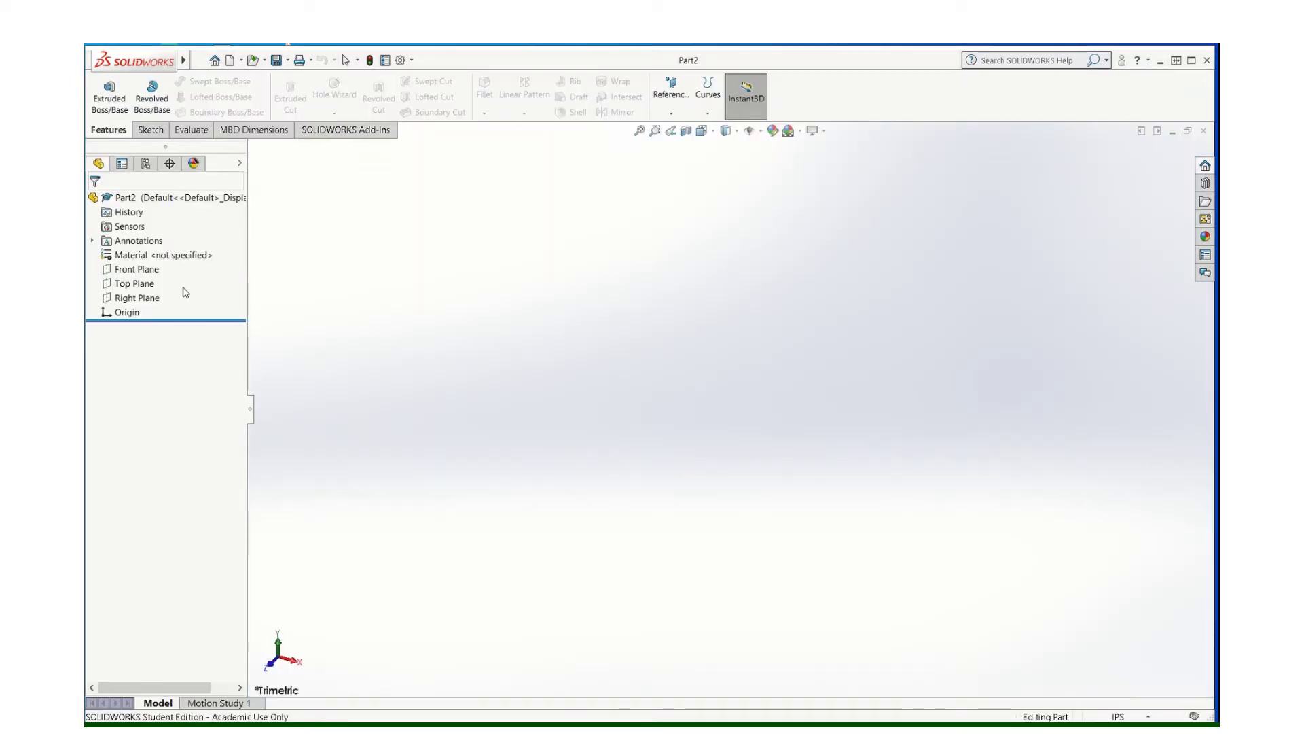
- Sketch on the Front Plane a vertical line about 2.43 in long up from the origin, continued by a horizontal line to the right
mouse_move(189, 72)
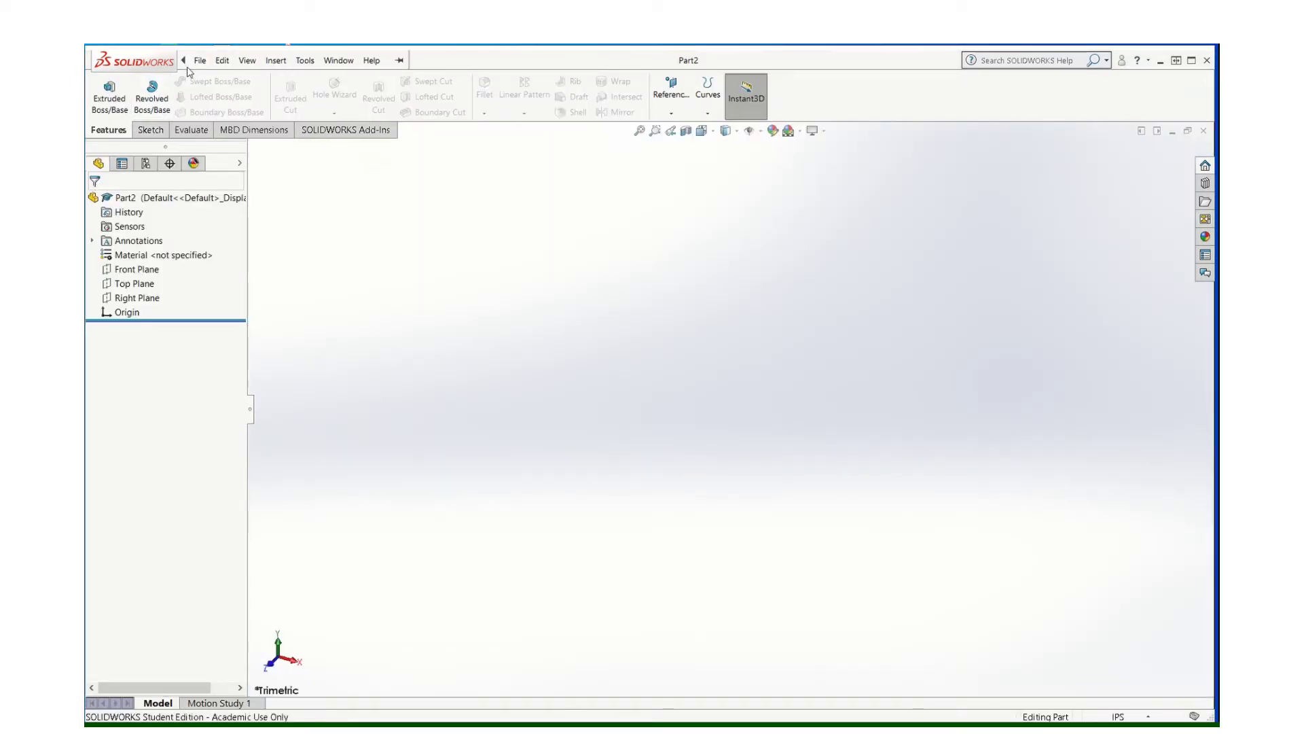
left_click(150, 130)
left_click(103, 88)
left_click(582, 246)
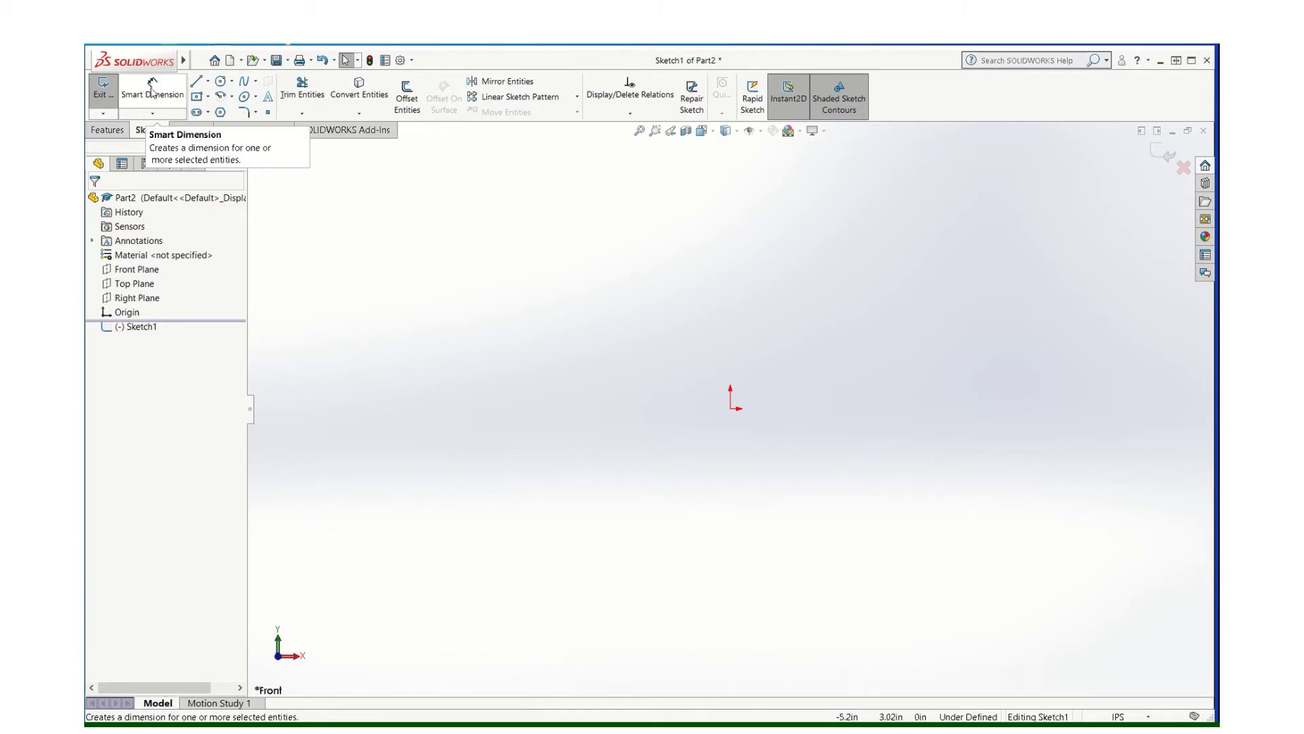
left_click(196, 81)
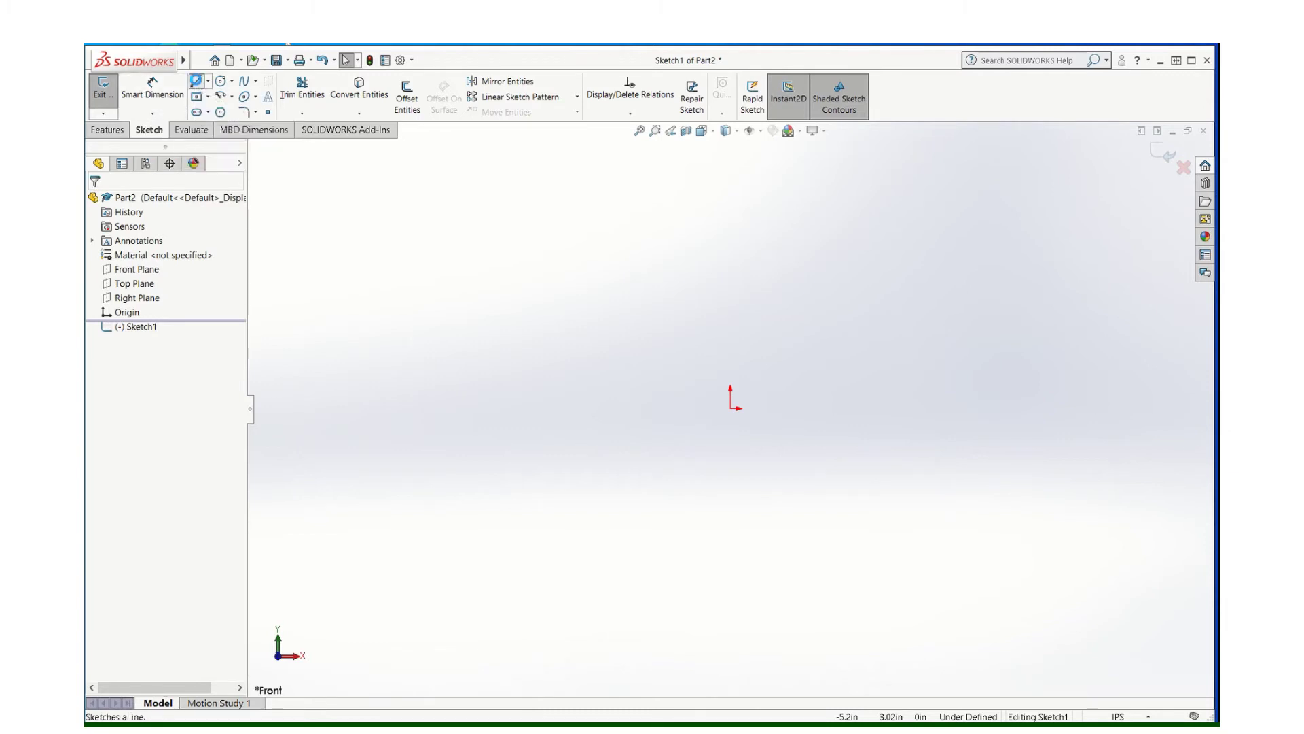
left_click(731, 407)
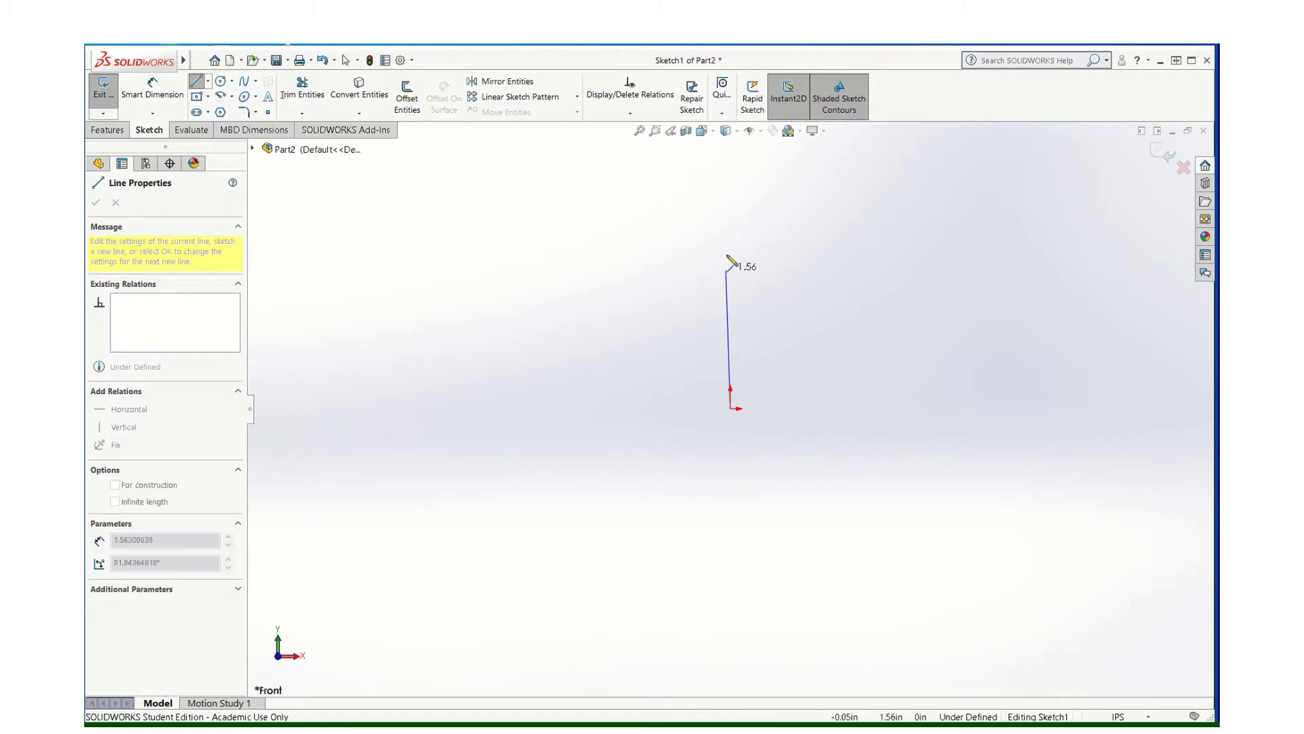
left_click(730, 193)
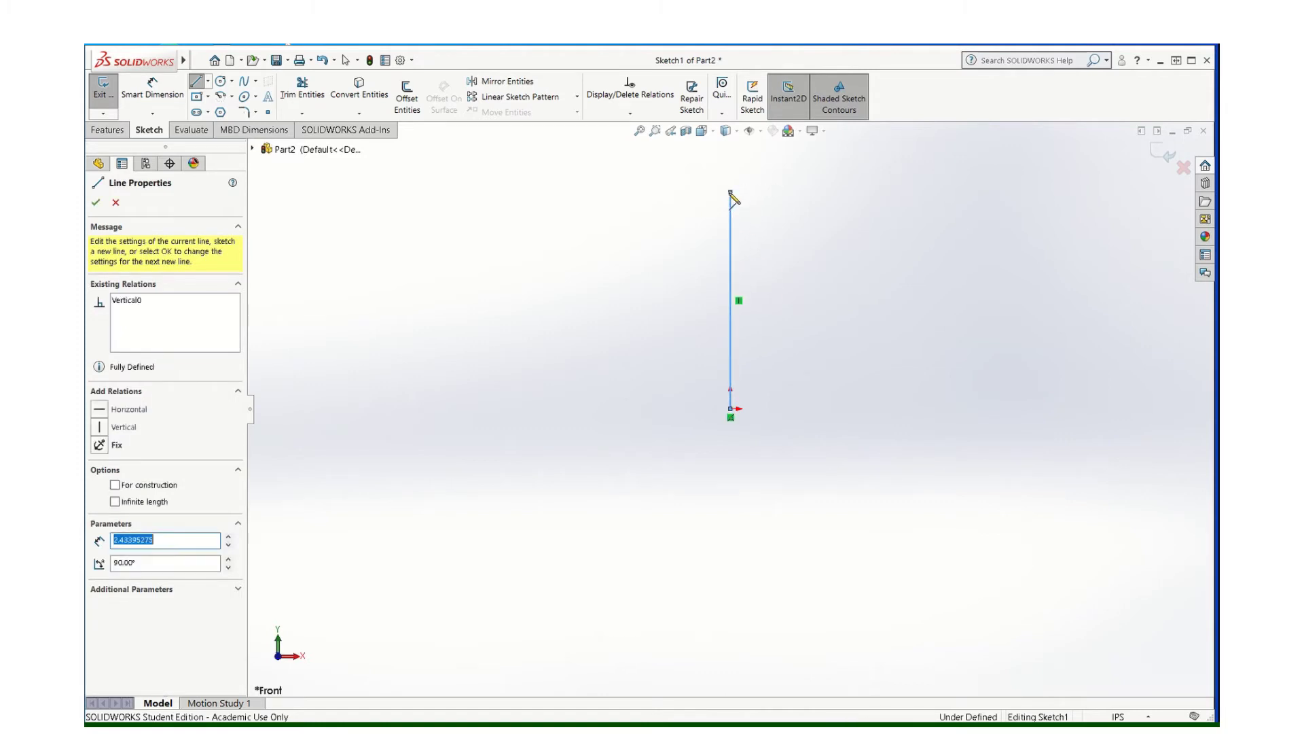
left_click(915, 193)
key("Escape")
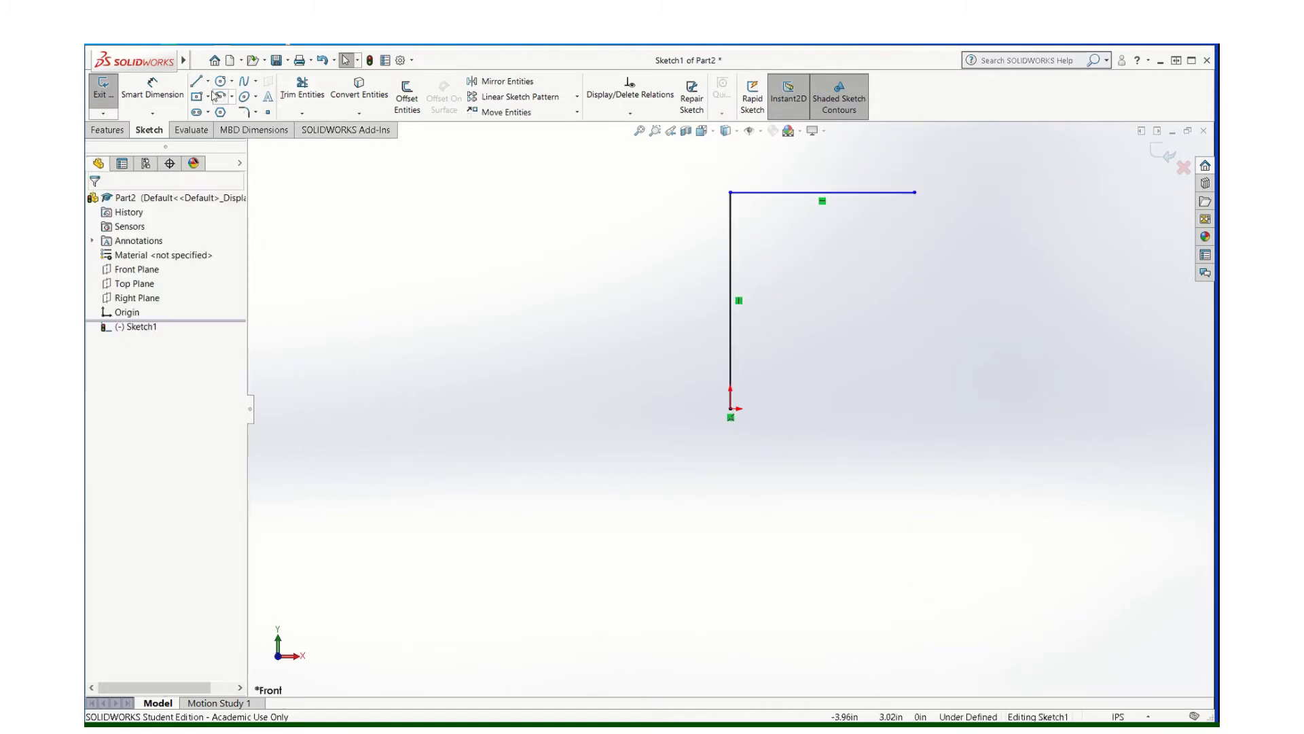
- Dimension the vertical line's length as 8 in
left_click(161, 93)
left_click(732, 275)
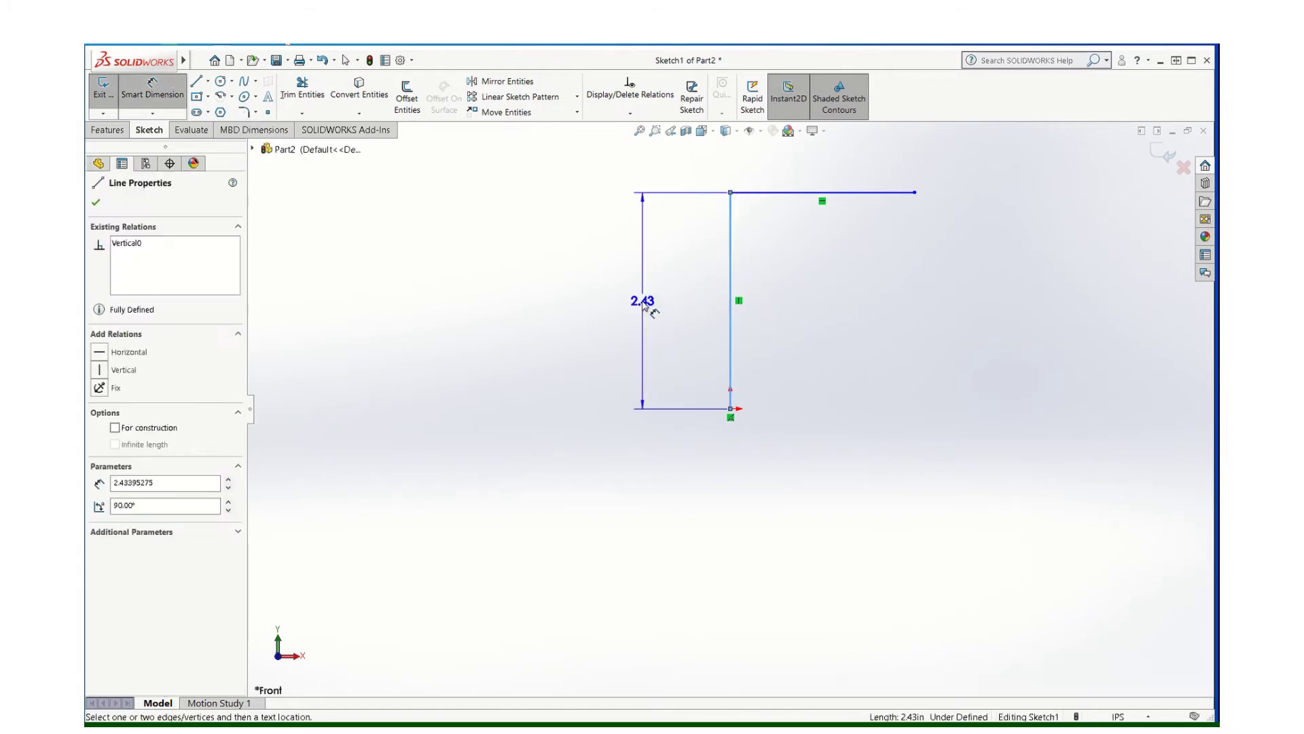
left_click(640, 306)
type("8")
key("Return")
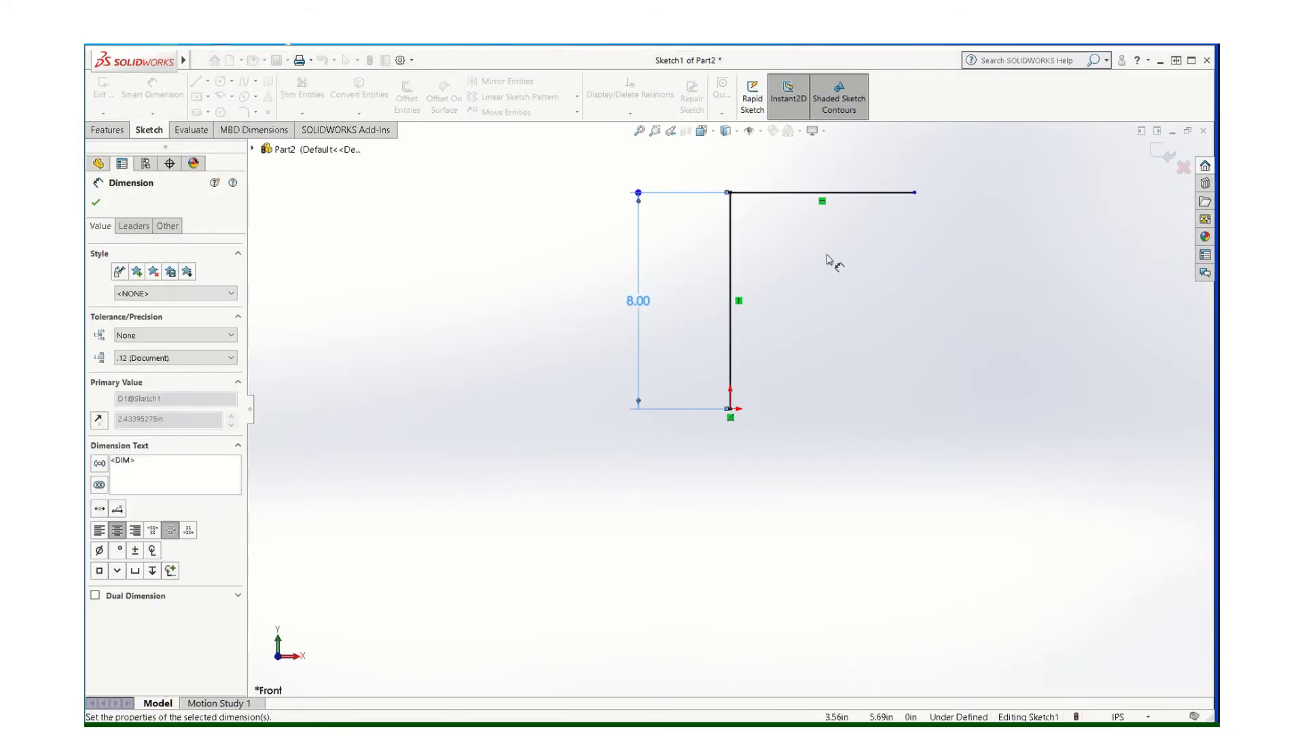
- Dimension the horizontal line's length as 5 in
left_click(808, 193)
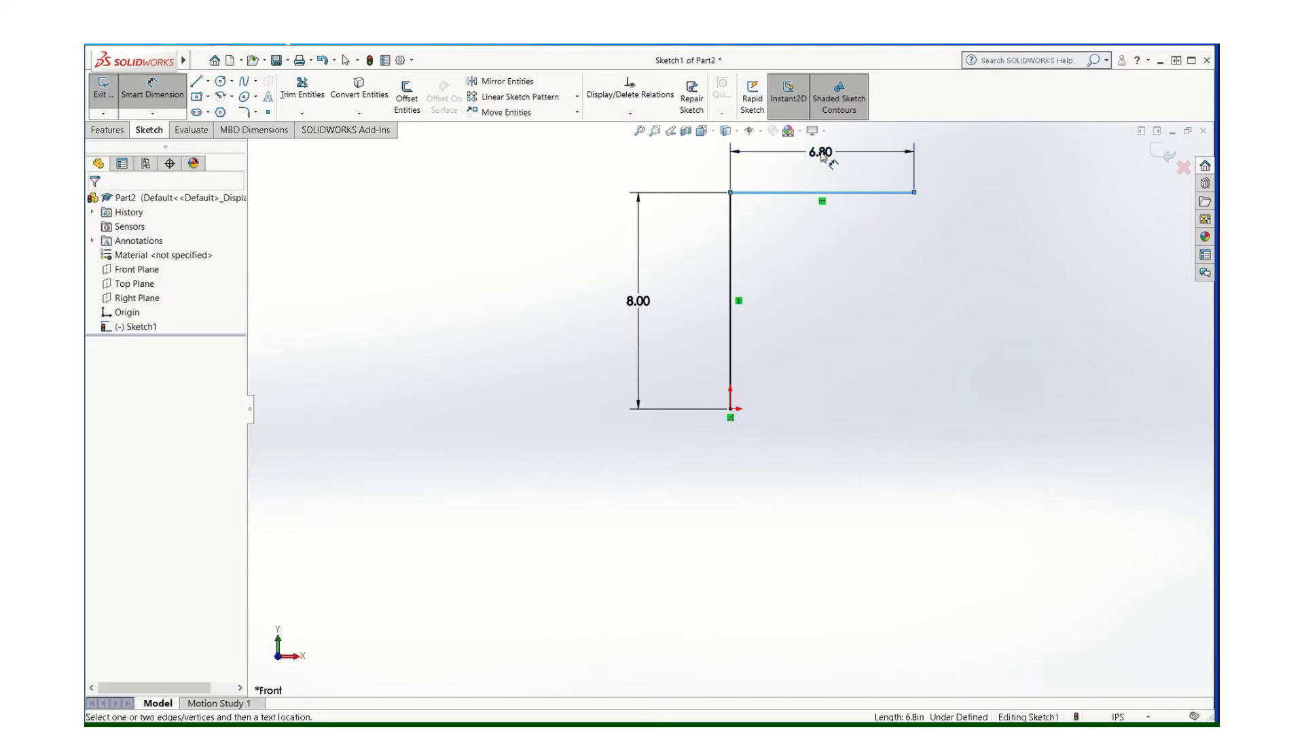
left_click(764, 151)
type("5")
key("Return")
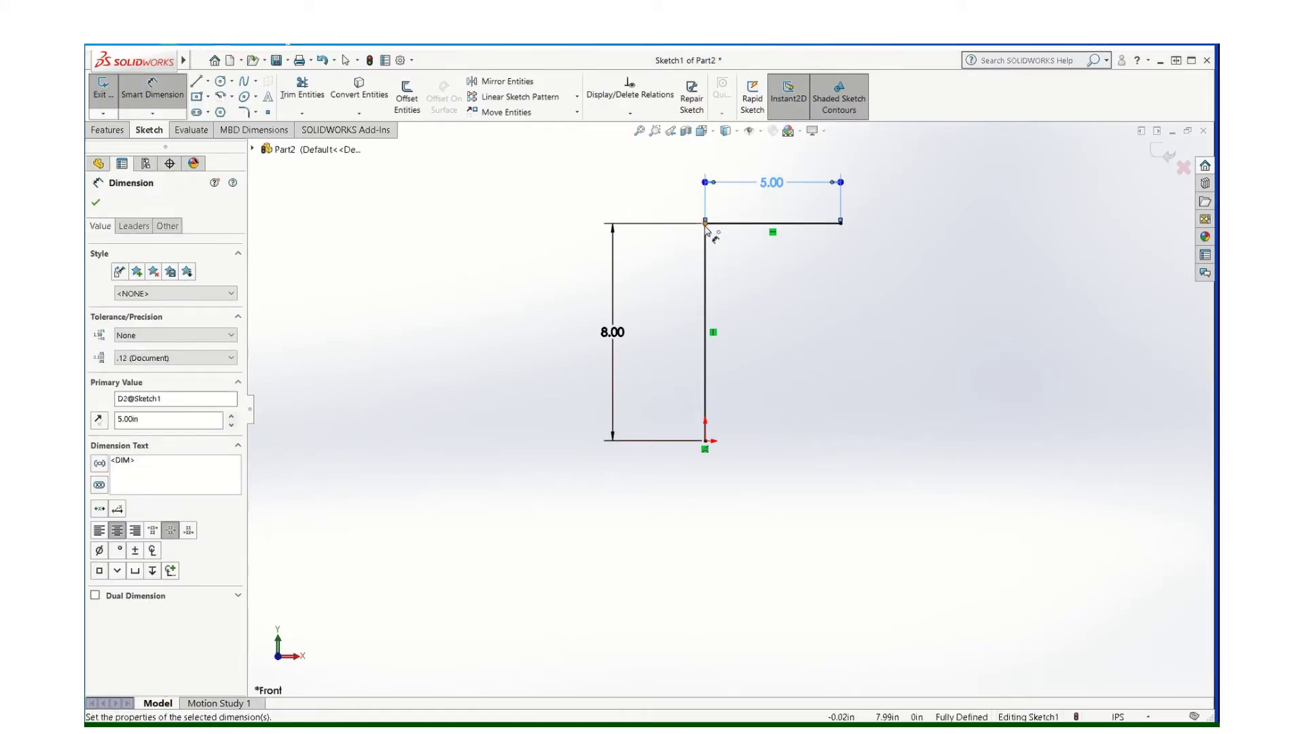
left_click(96, 202)
- Round the corner between the vertical and horizontal lines with a 3 in sketch fillet and exit the sketch
left_click(243, 112)
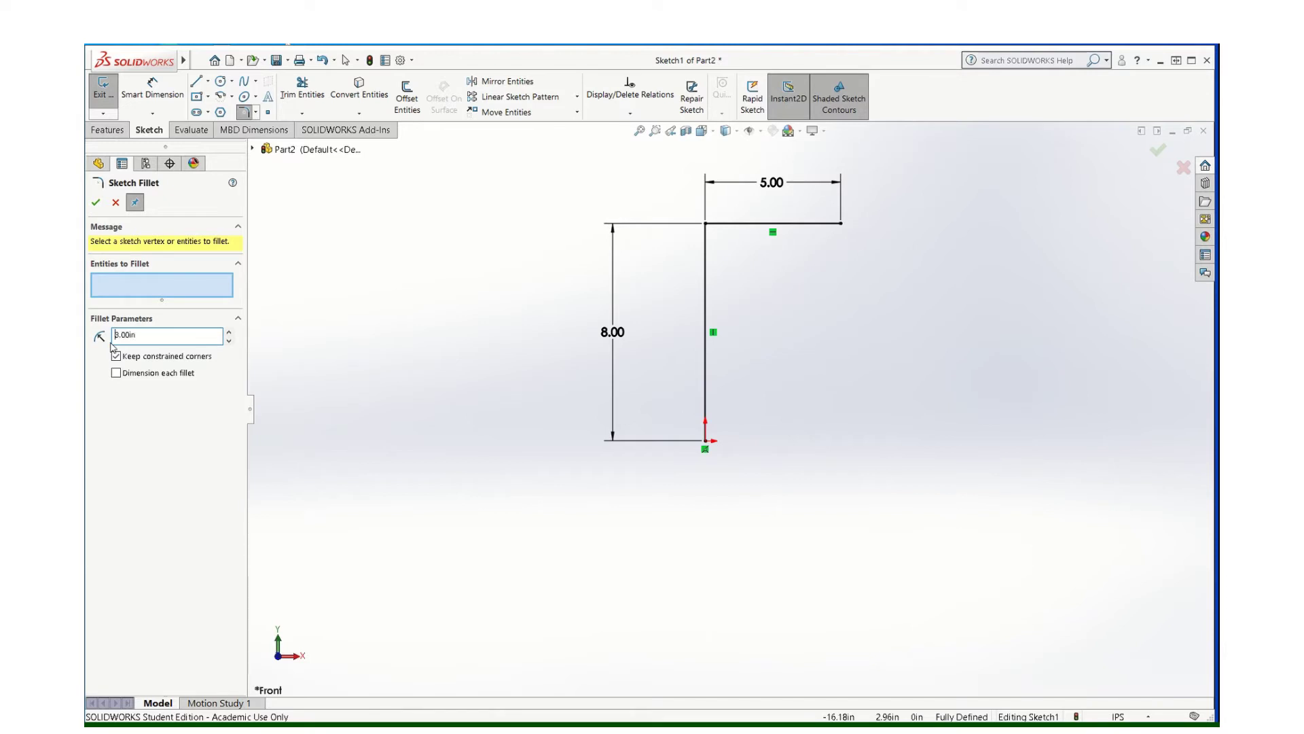
left_click(706, 274)
left_click(741, 224)
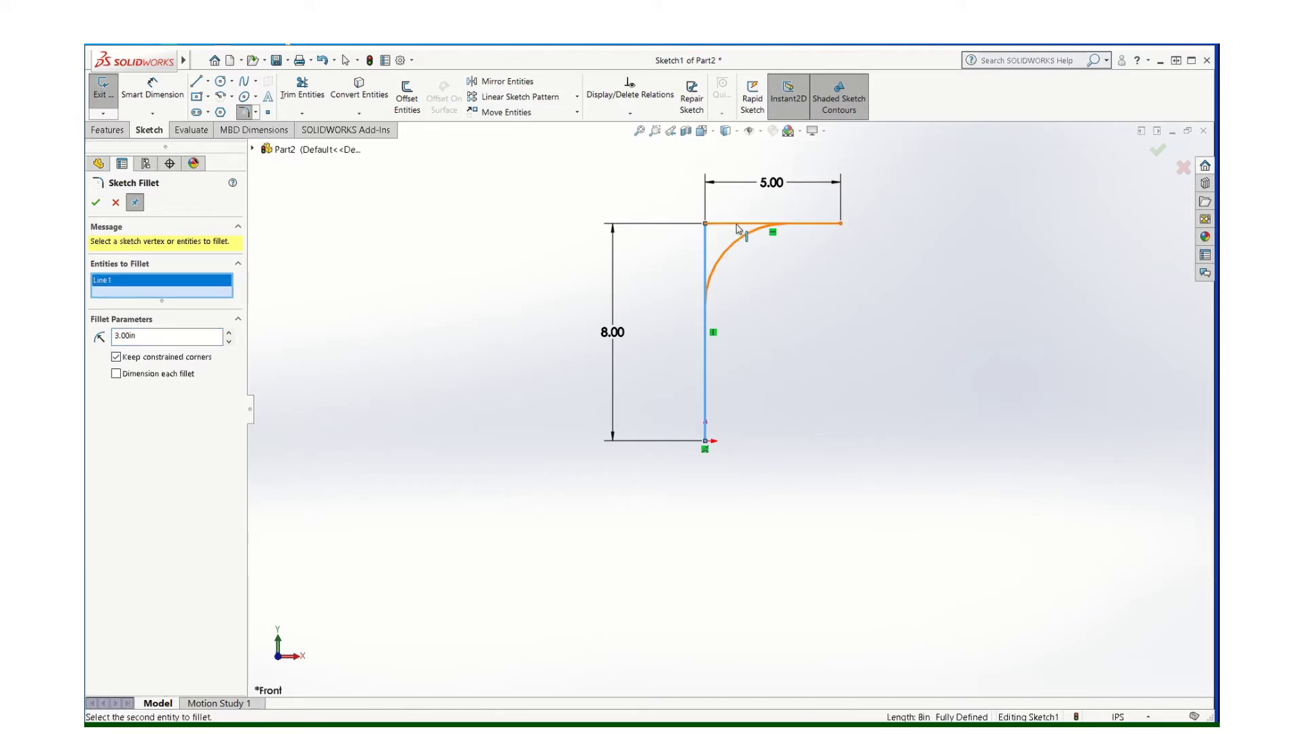
left_click(96, 203)
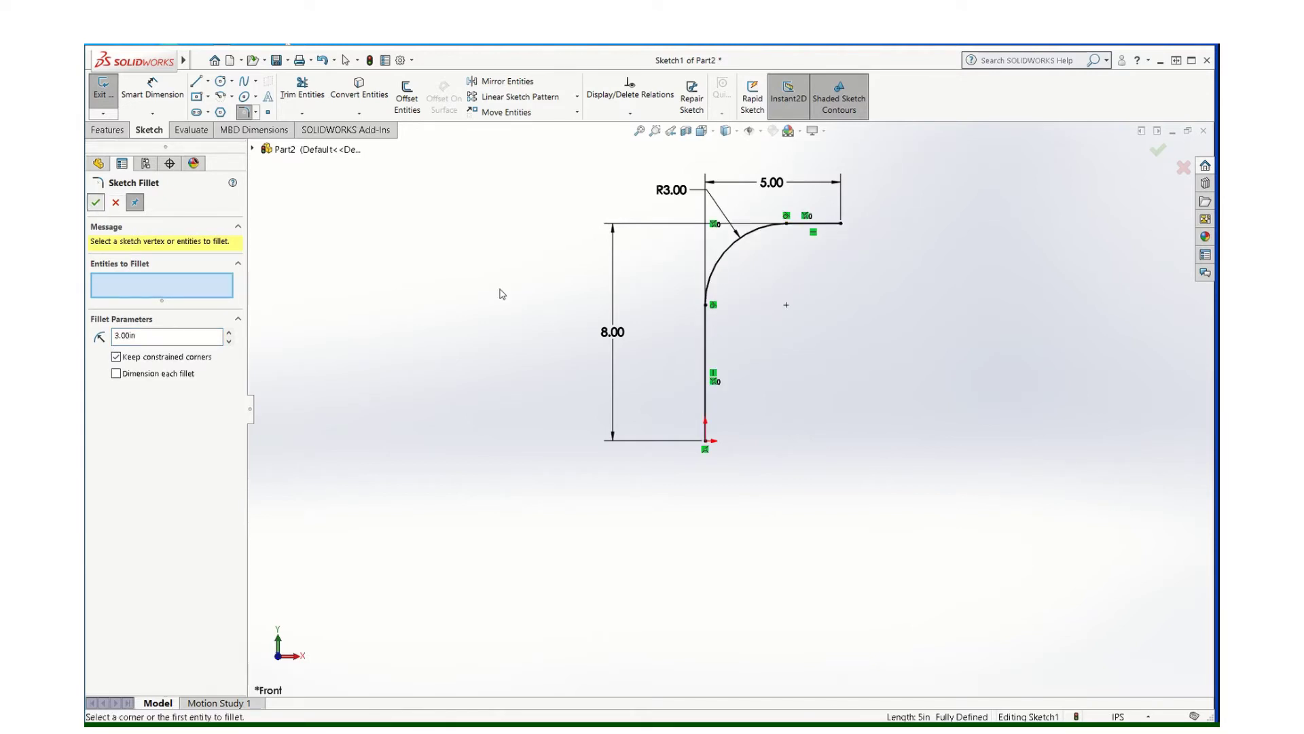
left_click(95, 203)
scroll(774, 340, "up", 2)
mouse_move(774, 339)
middle_mouse_down()
mouse_move(720, 330)
mouse_move(720, 366)
middle_mouse_up()
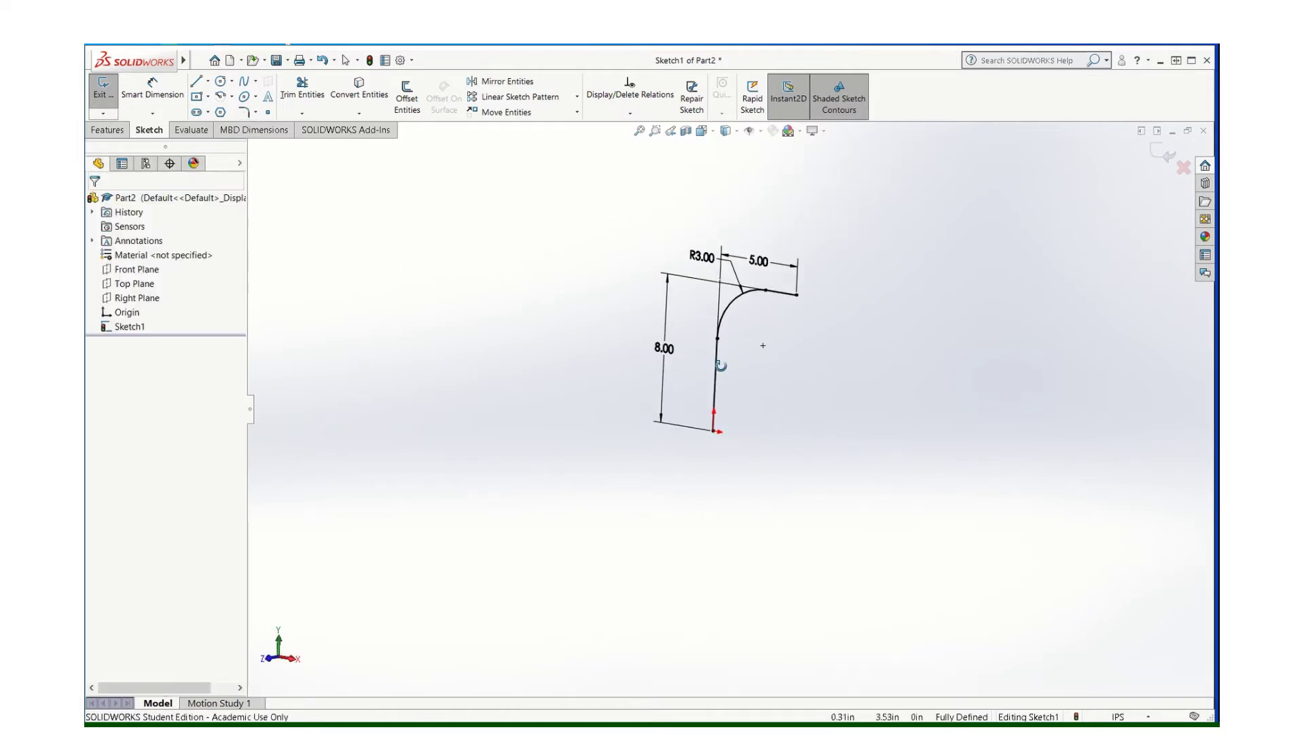
left_click(1166, 155)
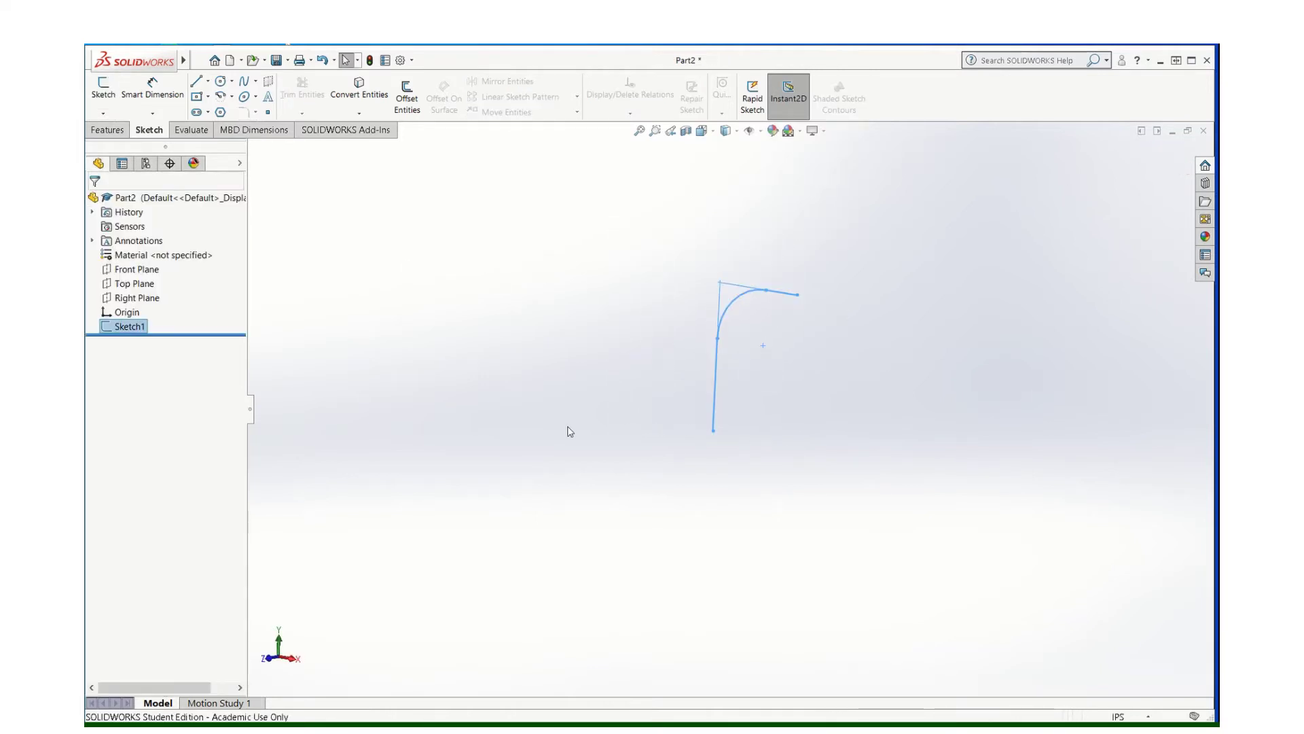
- Create a reference plane through the lower endpoint of the path sketch, perpendicular to its vertical line
mouse_move(612, 320)
middle_mouse_down()
mouse_move(928, 457)
mouse_move(841, 430)
mouse_move(987, 402)
mouse_move(975, 364)
mouse_move(1010, 355)
mouse_move(985, 383)
middle_mouse_up()
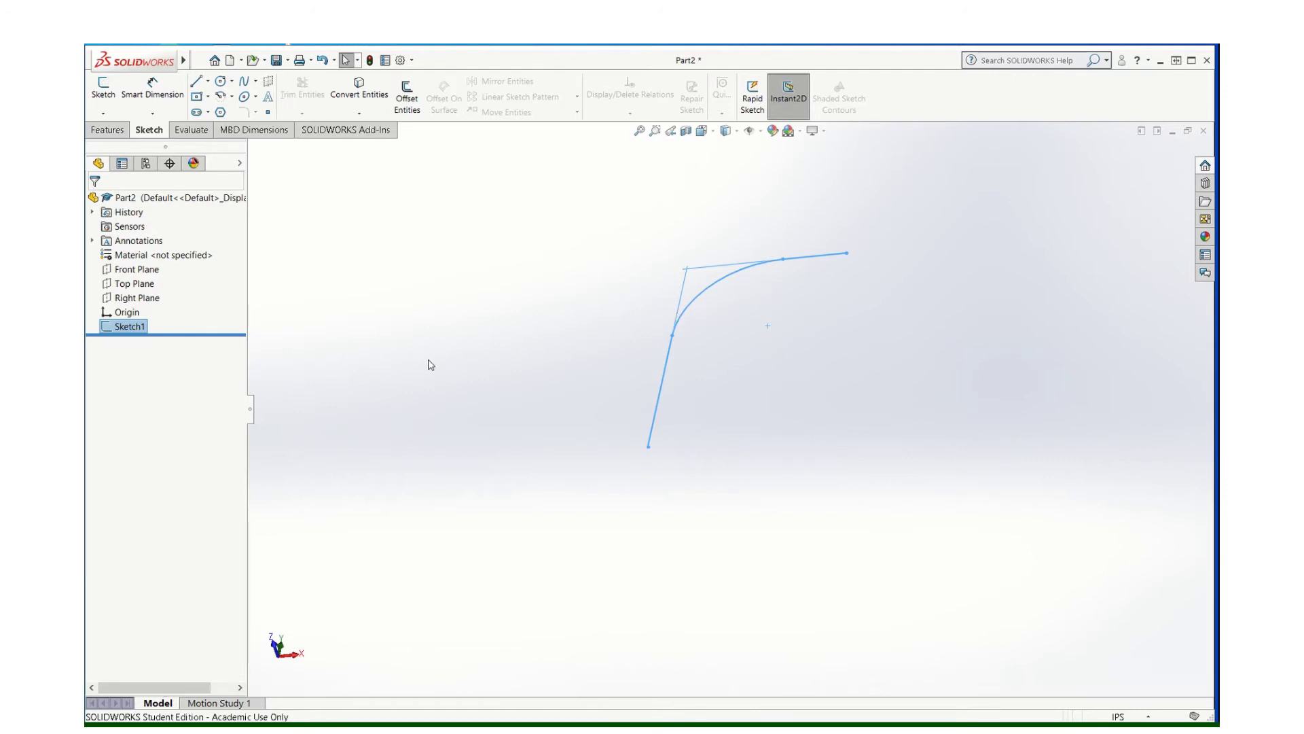
left_click(114, 131)
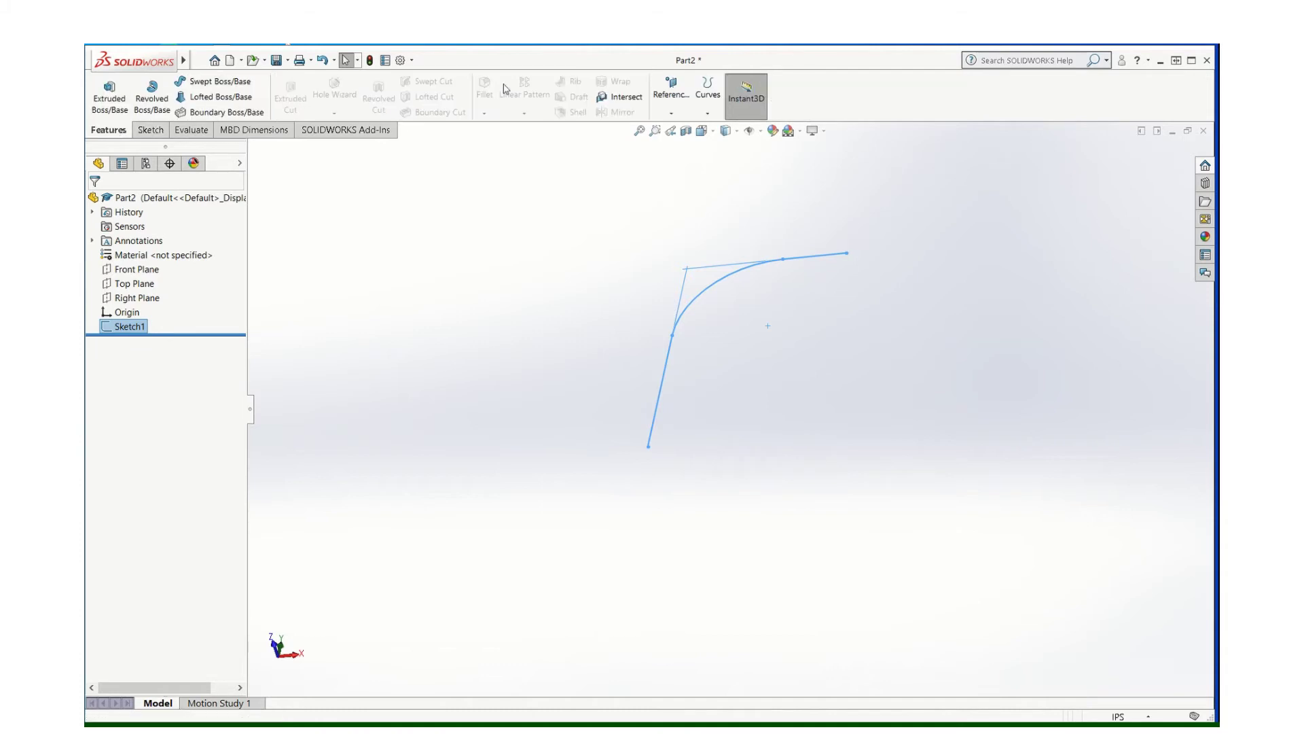
left_click(671, 95)
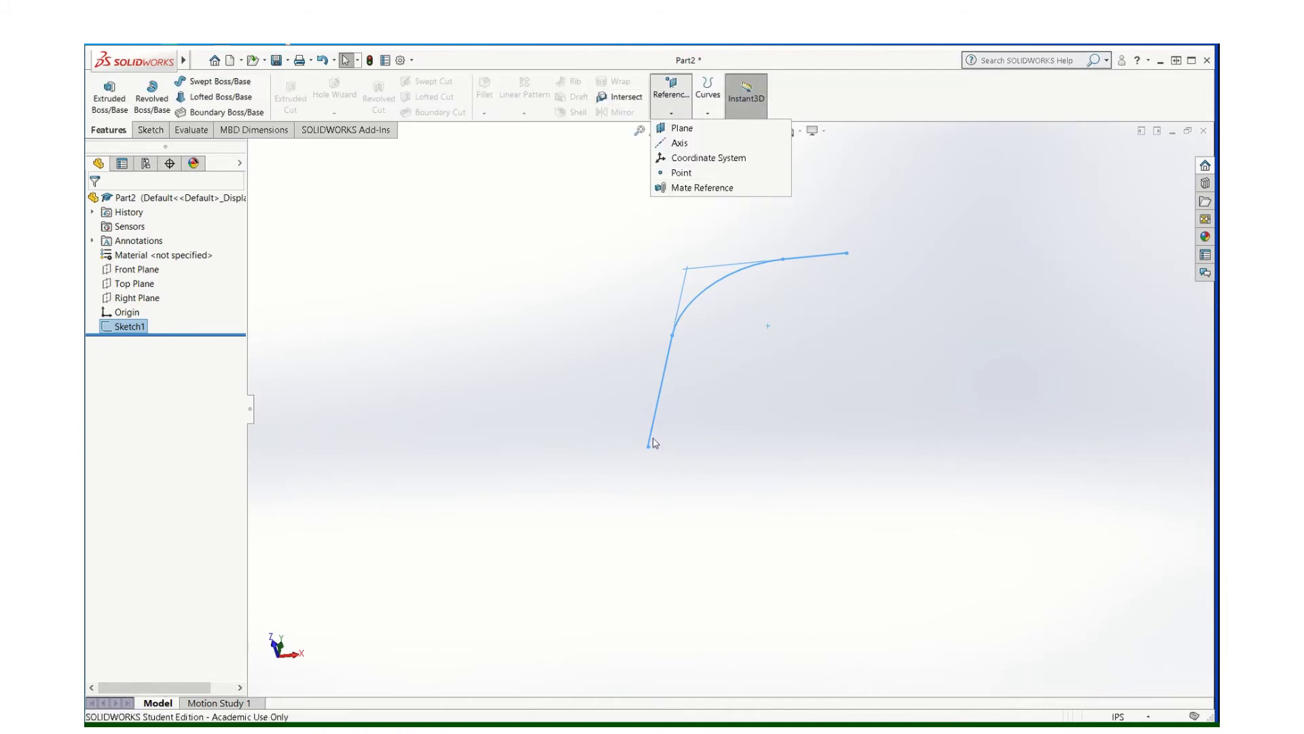
left_click(682, 128)
left_click(648, 448)
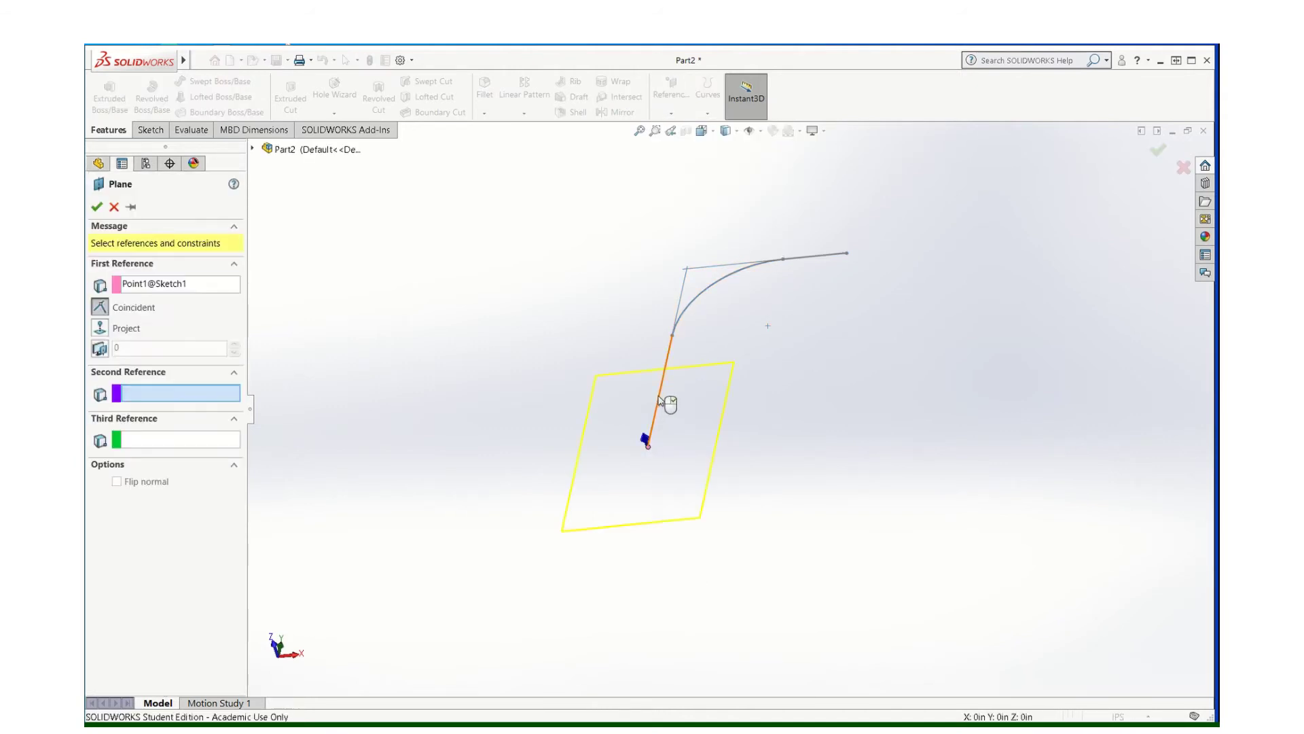
left_click(660, 398)
middle_click_drag(637, 477, 655, 506)
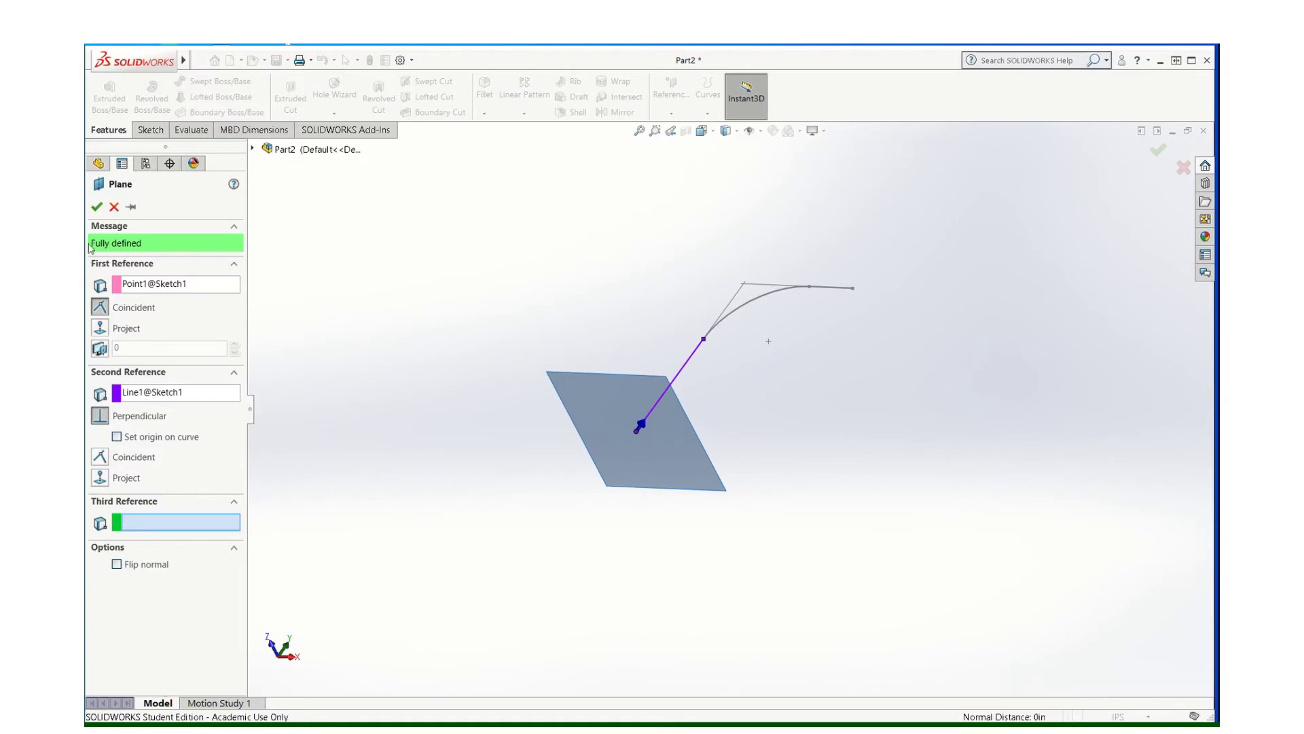
left_click(97, 206)
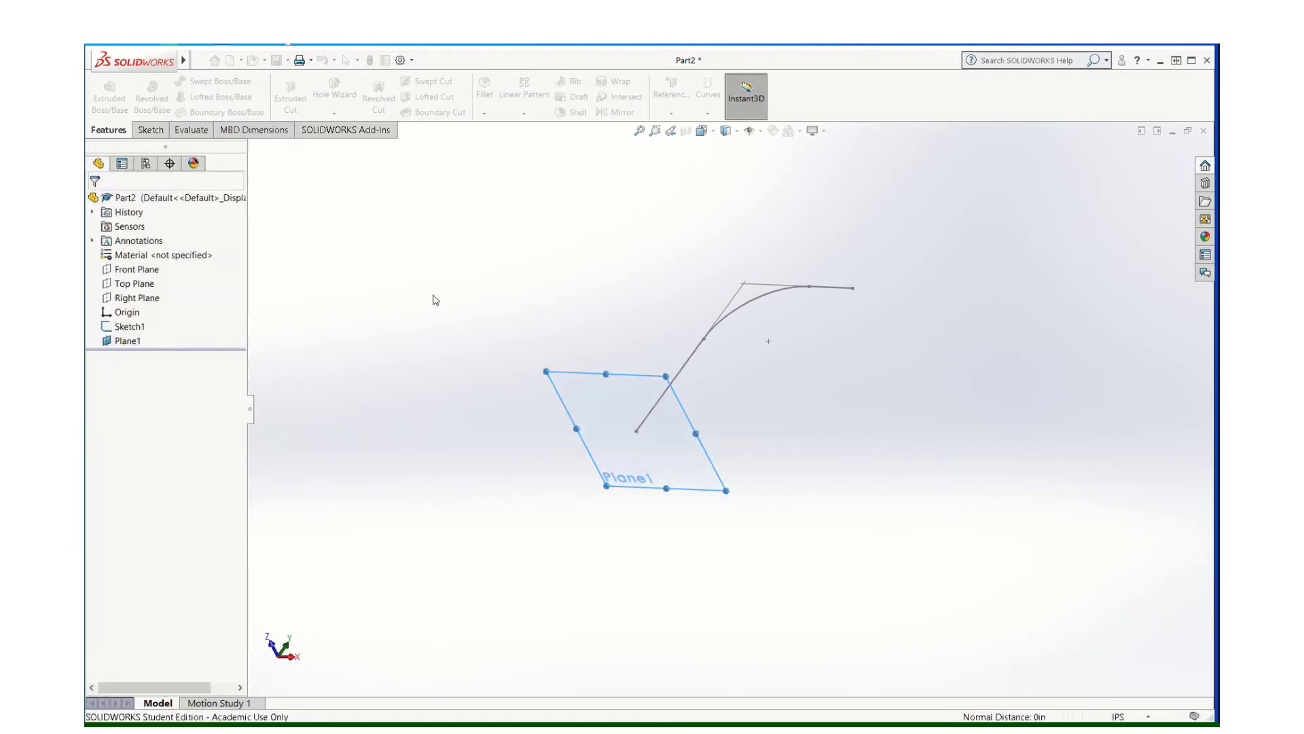
- Sketch two concentric circles centred on the origin on the new reference plane, the outer one about 2.63 in in diameter
left_click(151, 130)
left_click(103, 87)
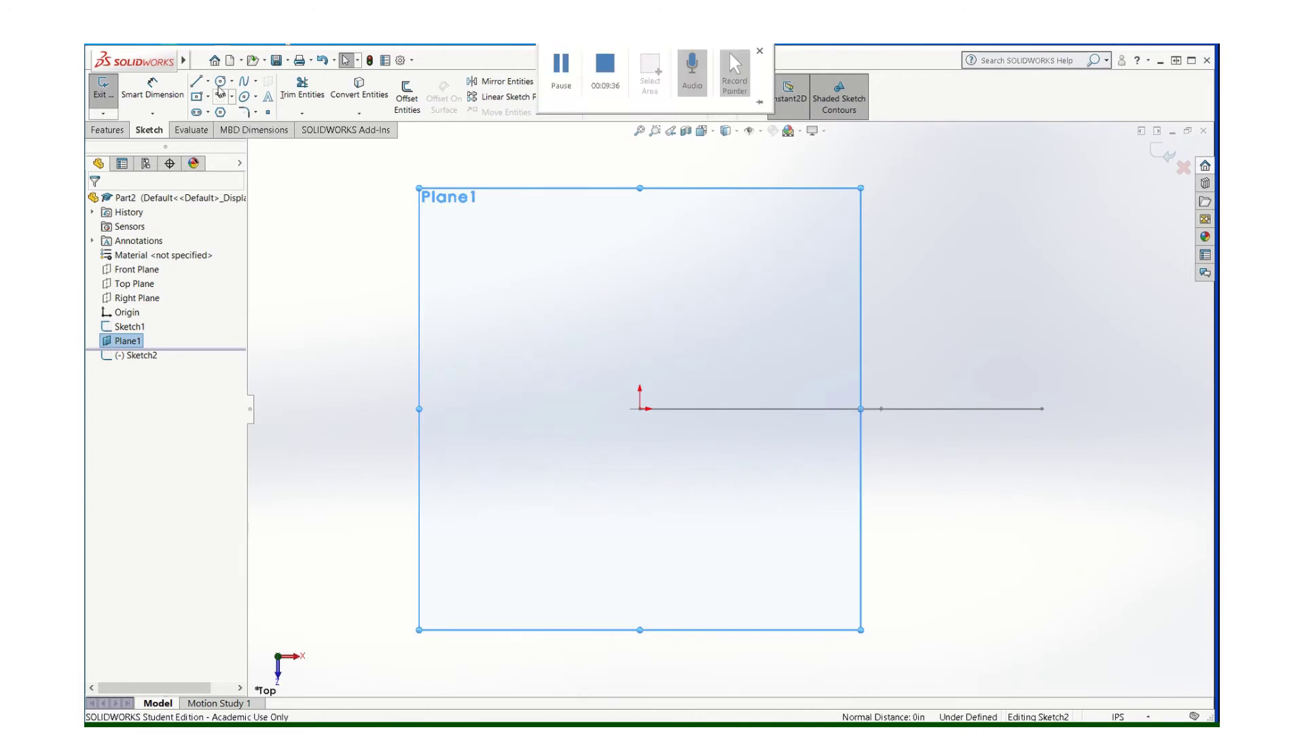
left_click(218, 84)
left_click_drag(639, 408, 746, 408)
left_click_drag(639, 409, 704, 408)
- Dimension the outer circle's diameter as 1.5 in
left_click(163, 104)
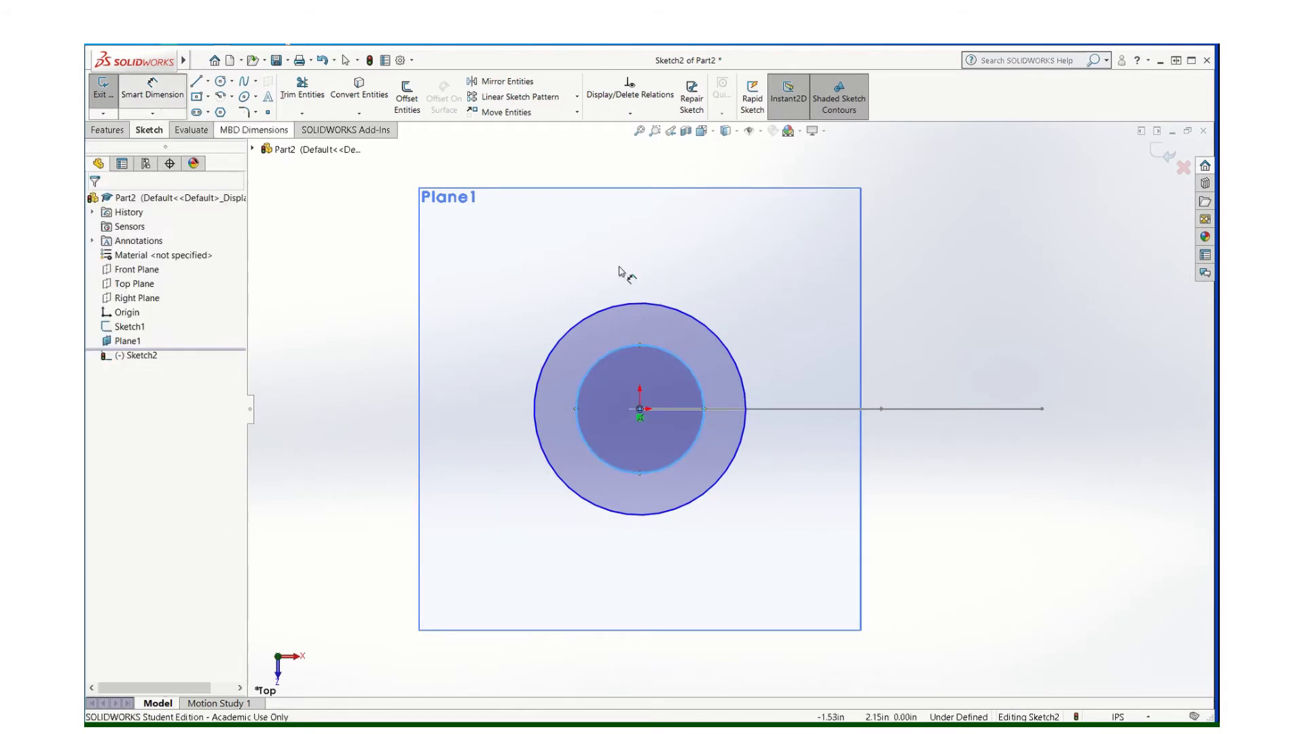
left_click(724, 341)
left_click(842, 282)
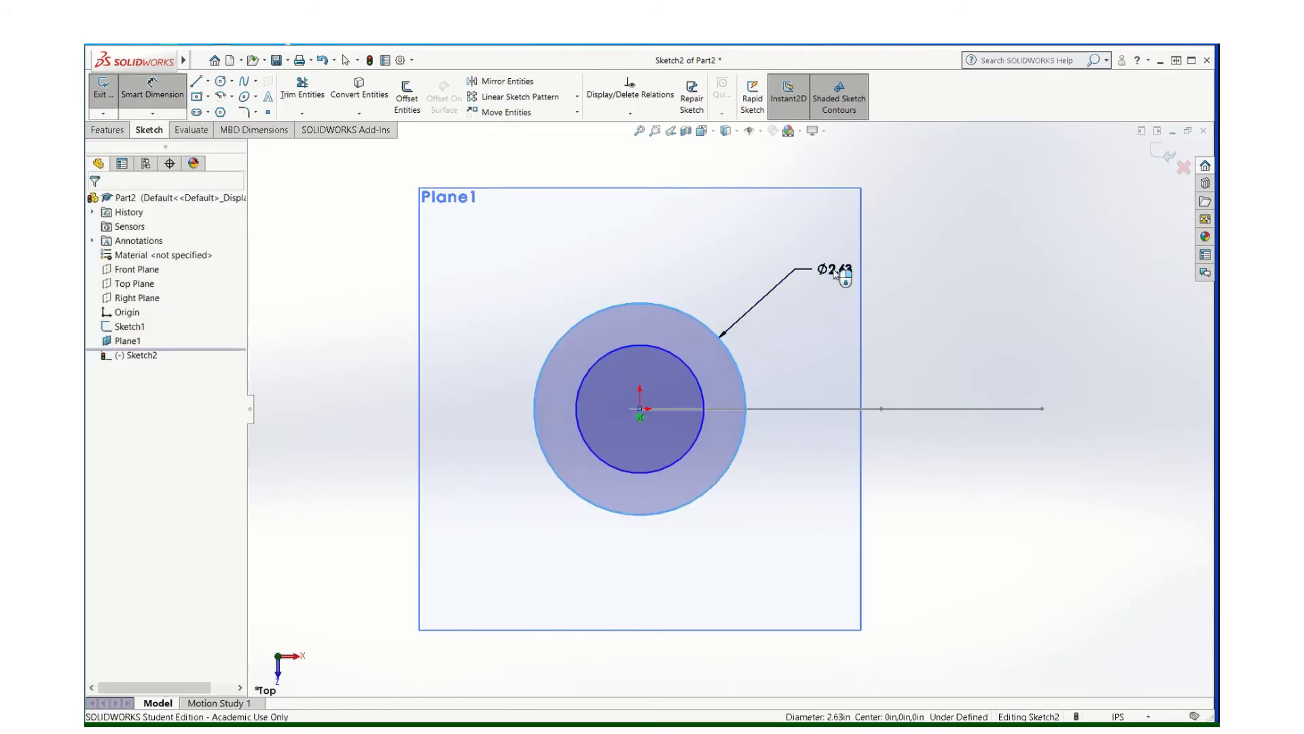
type("1.5")
key("Return")
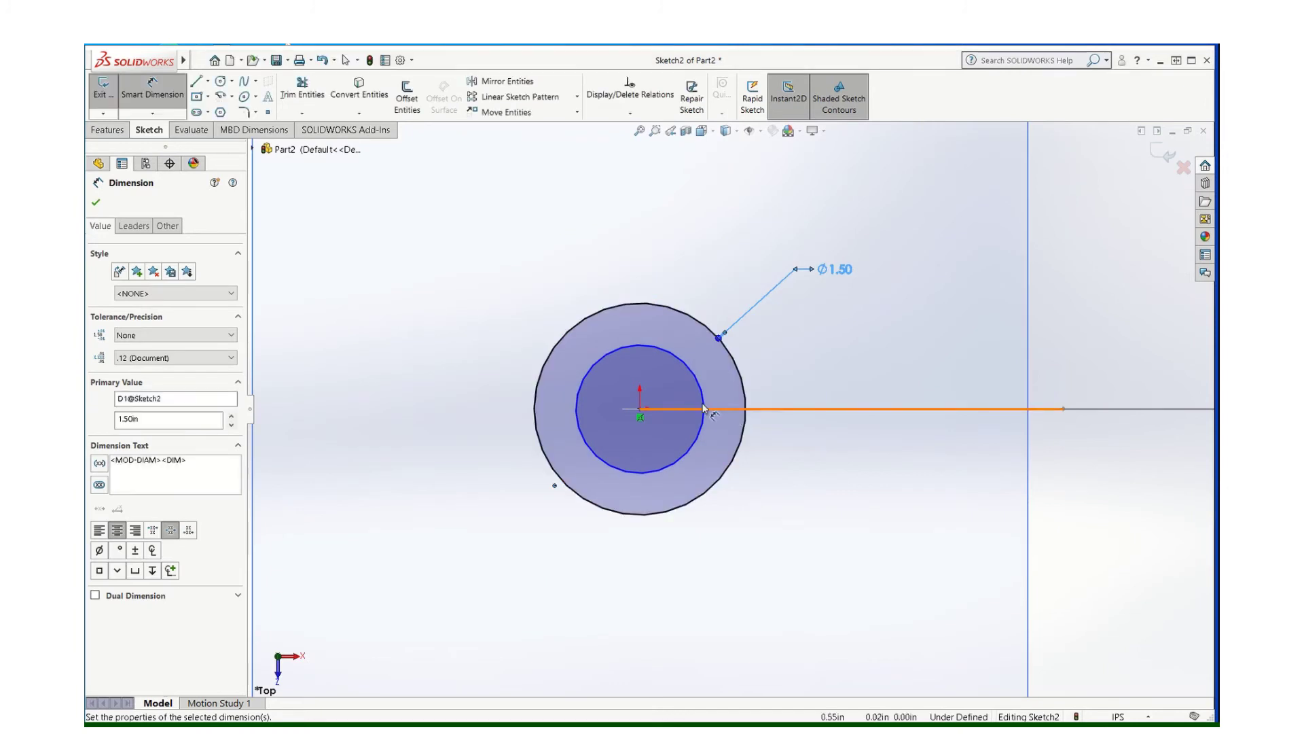
- Dimension the inner circle's diameter as 1.0 in and exit the profile sketch
left_click(703, 408)
left_click(835, 334)
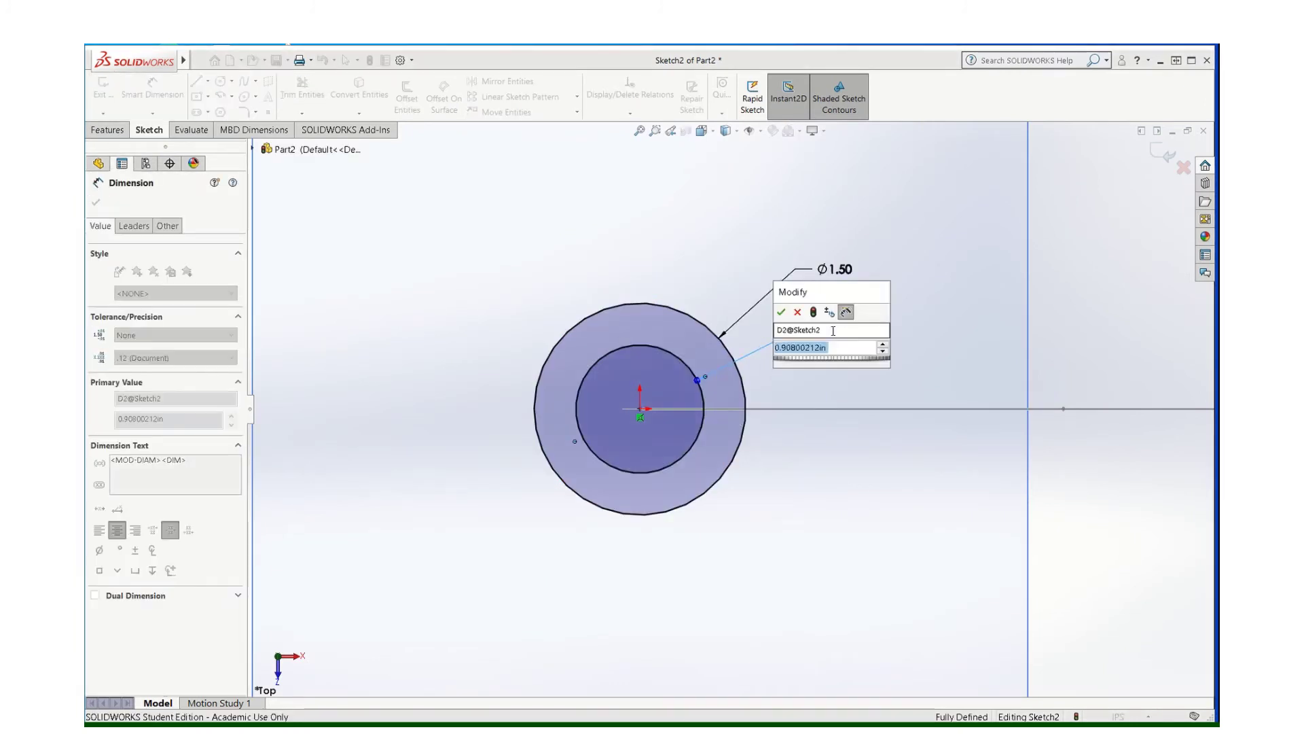
type("1.")
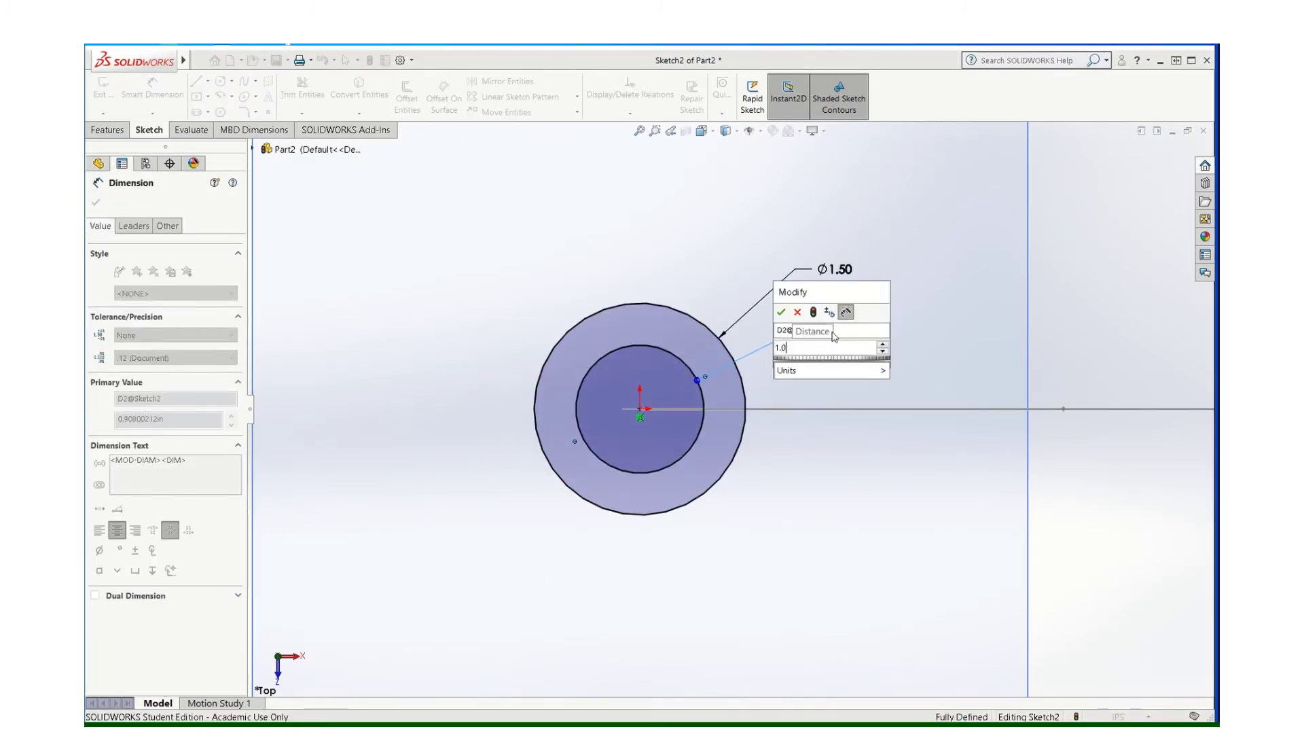
key("Return")
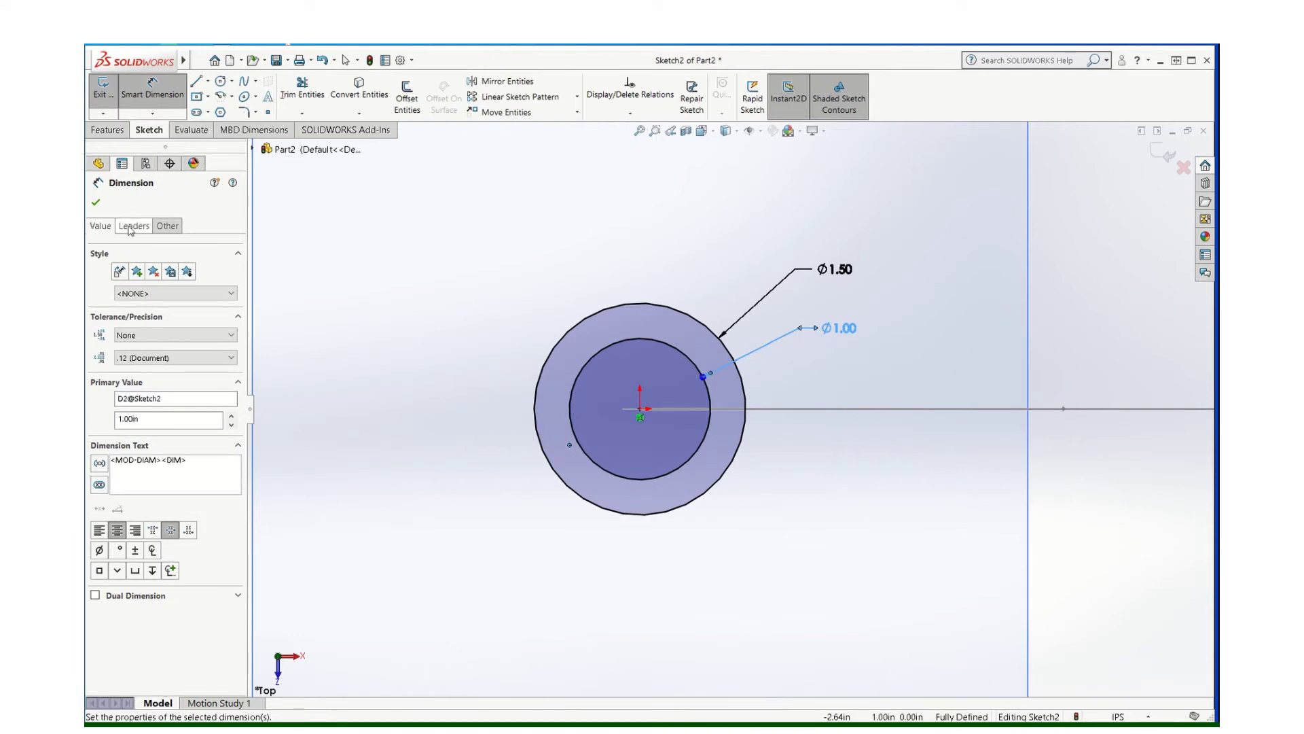
left_click(96, 202)
key("f")
left_click(1157, 161)
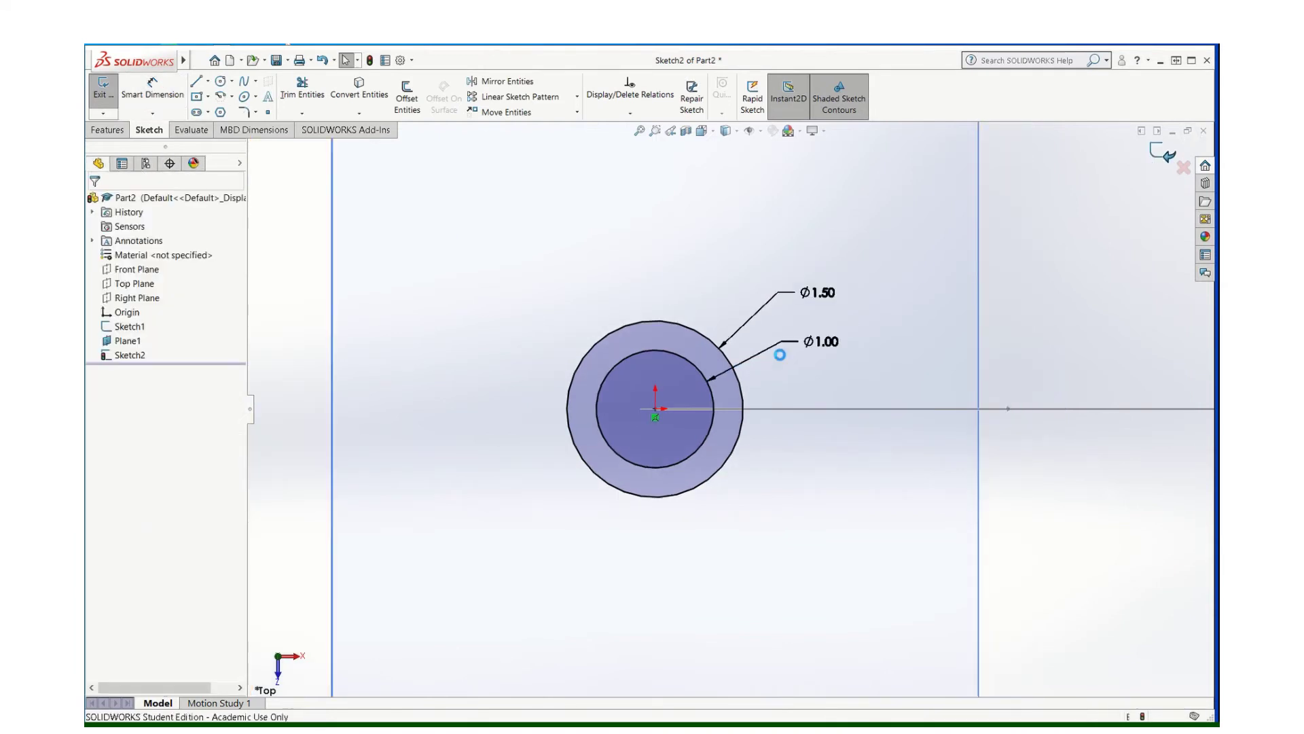
- Sweep the two-circle profile along the filleted L-shaped path to form a hollow bent tube
scroll(815, 376, "up", 5)
mouse_move(754, 396)
middle_mouse_down()
mouse_move(646, 468)
mouse_move(940, 420)
middle_mouse_up()
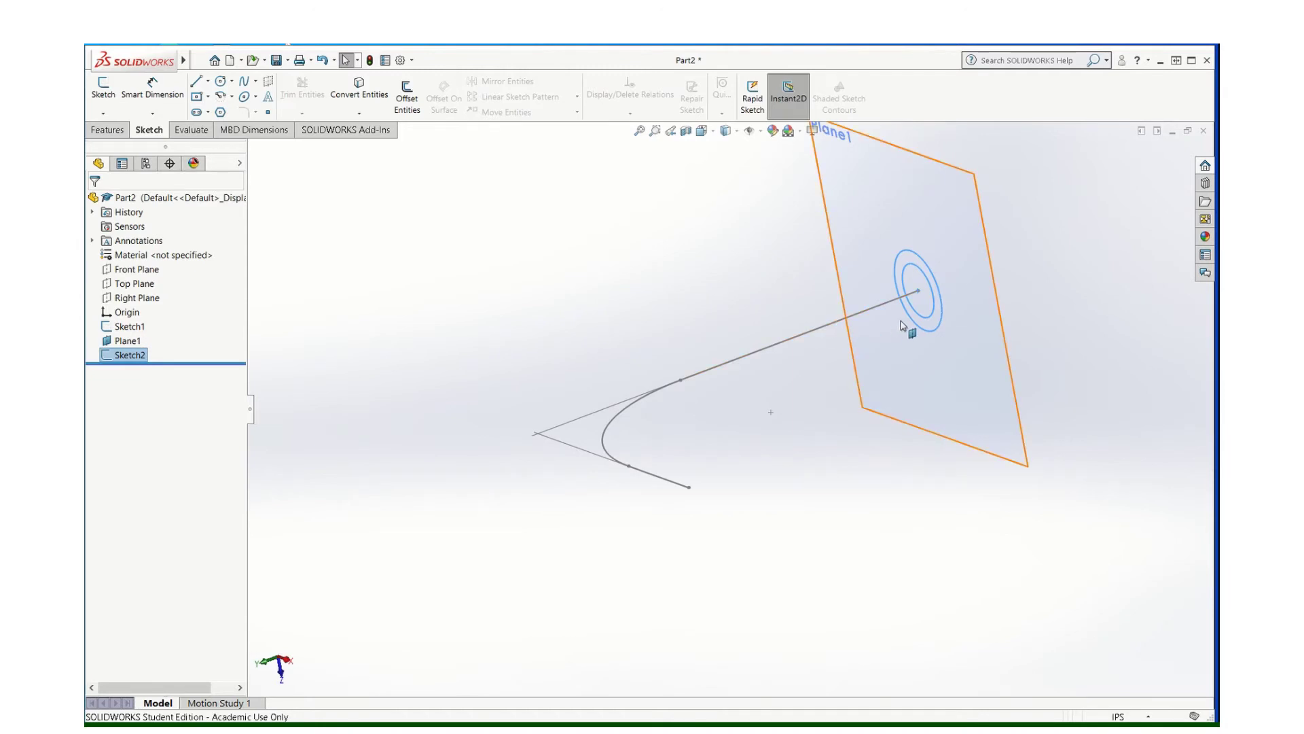
left_click(108, 131)
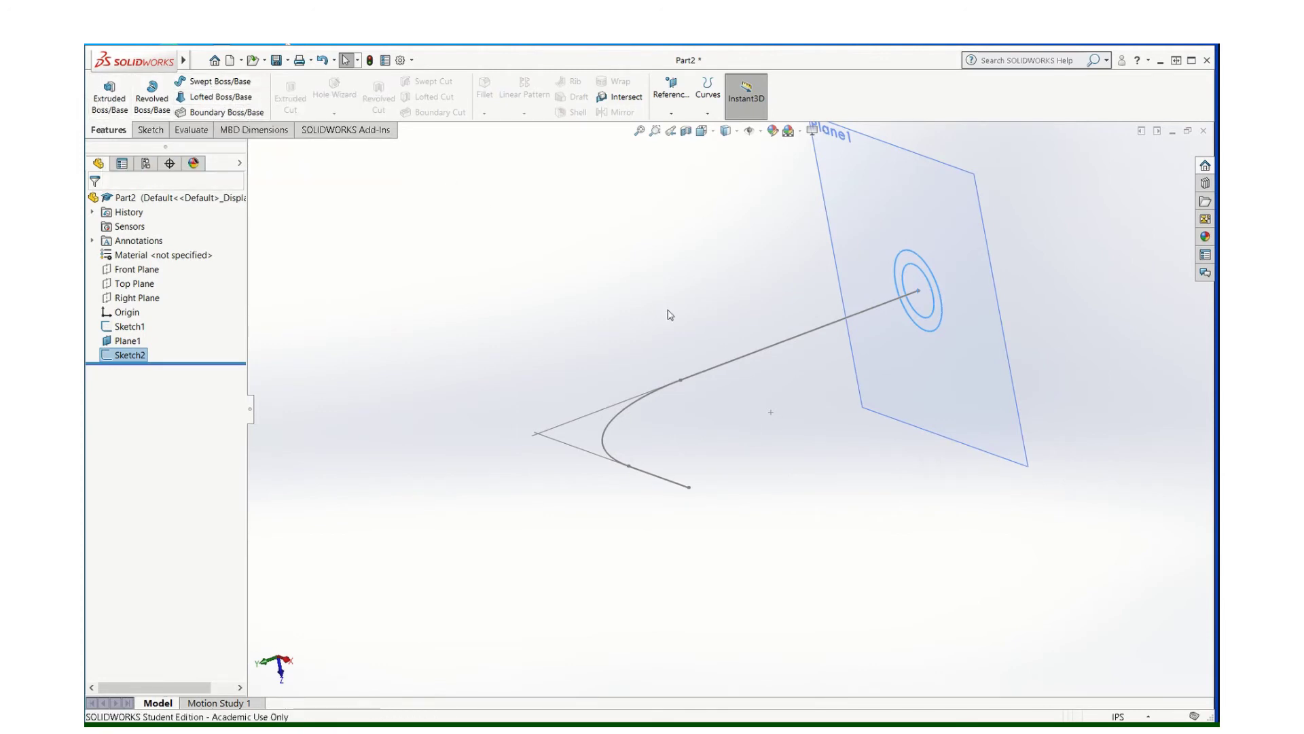
left_click(214, 81)
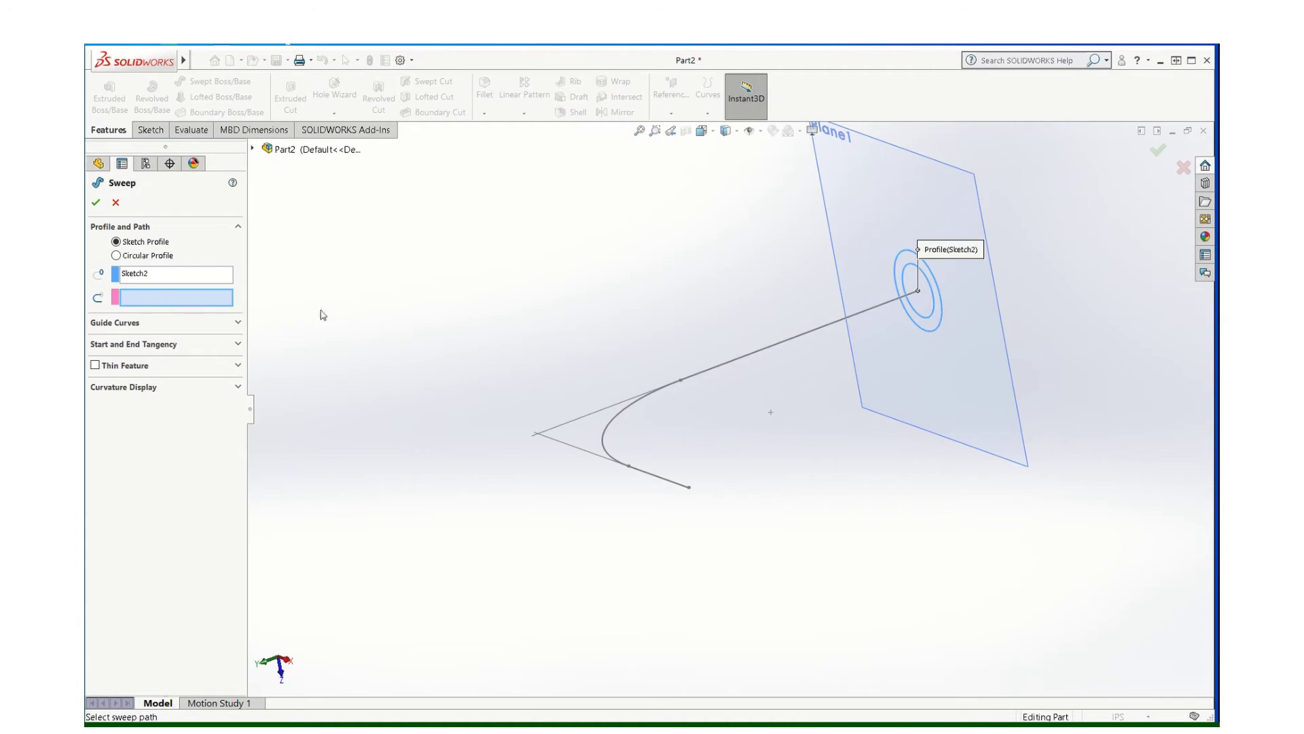
left_click(798, 340)
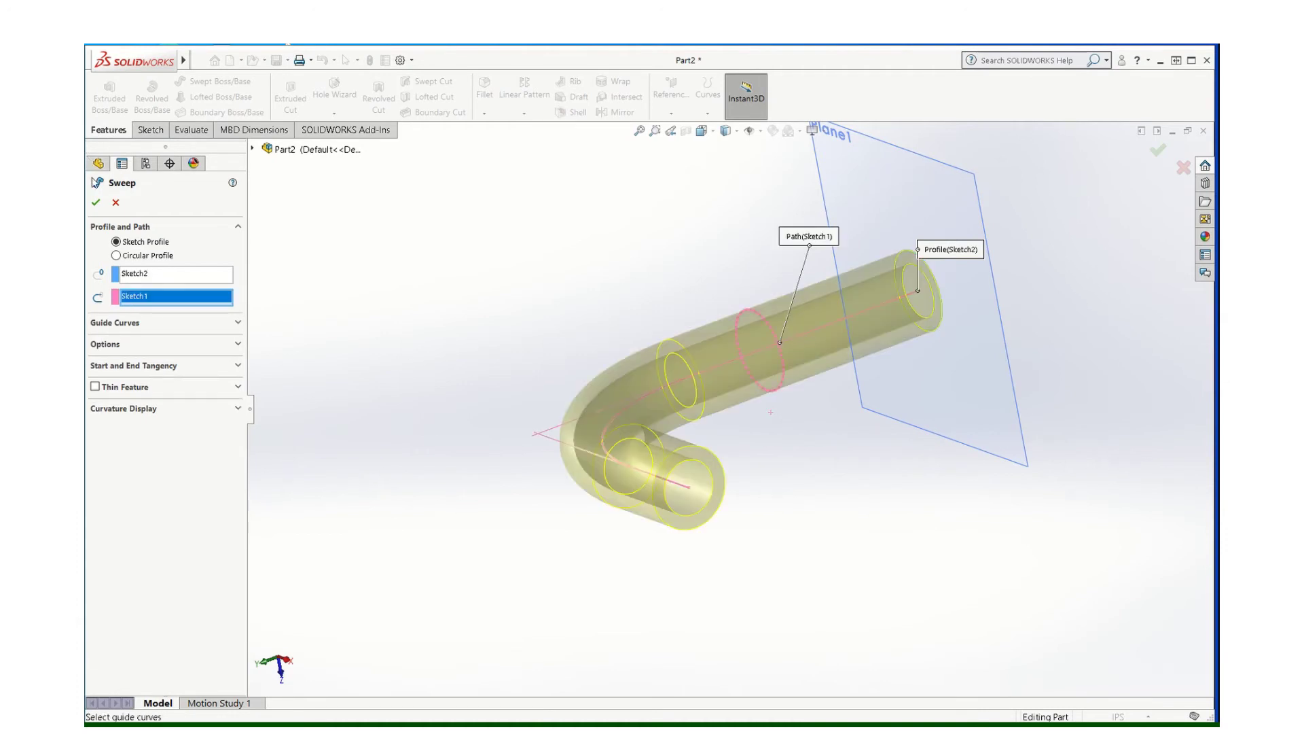
left_click(96, 202)
- Hide the reference plane at the lower end of the tube
middle_click_drag(629, 280, 686, 475)
left_click(672, 467)
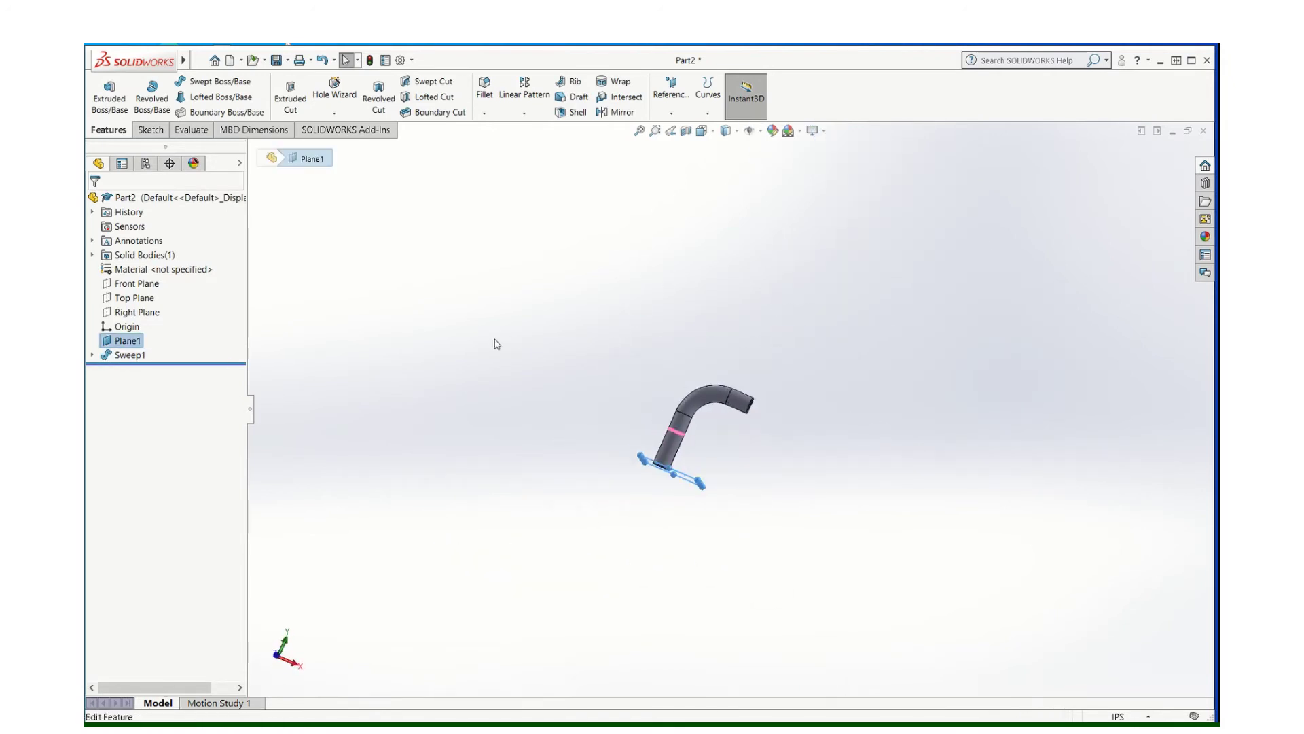
right_click(136, 348)
left_click(160, 326)
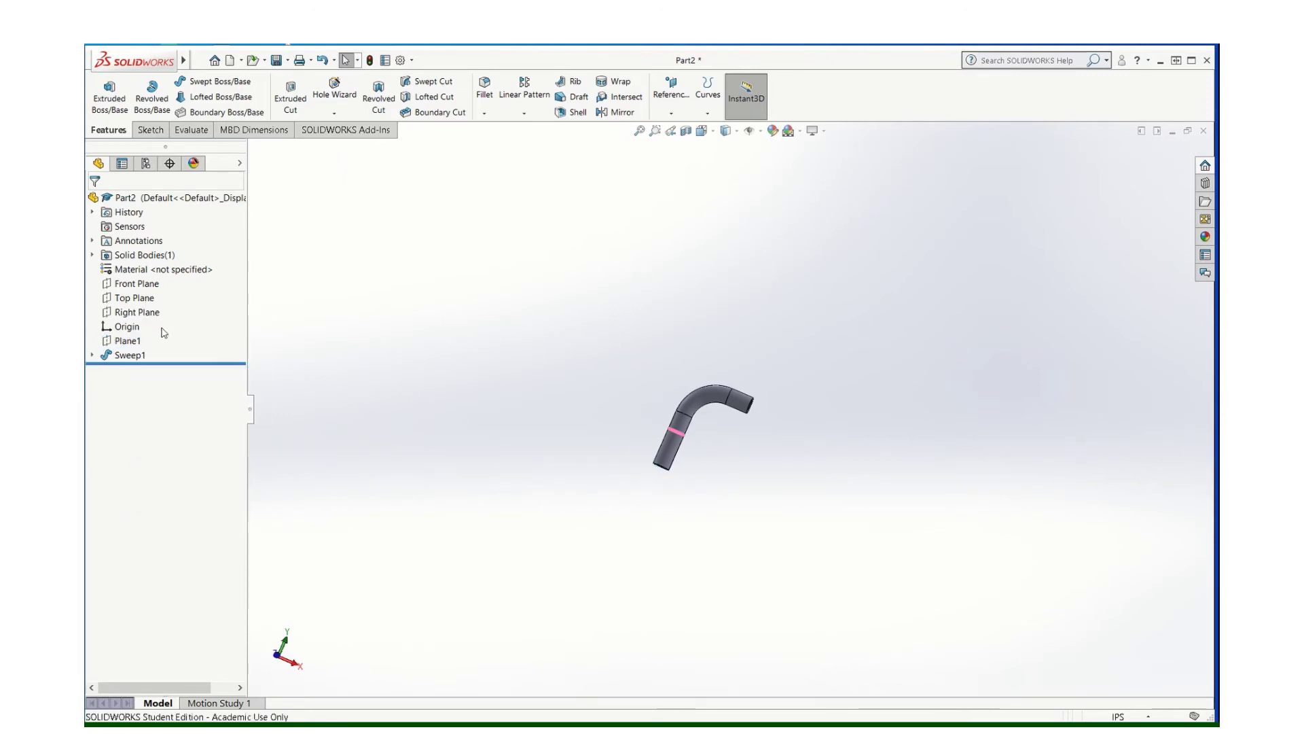
- Examine the swept tube's bend and open end from several angles
scroll(736, 430, "up", 2)
scroll(736, 431, "down", 6)
middle_click_drag(555, 331, 511, 355)
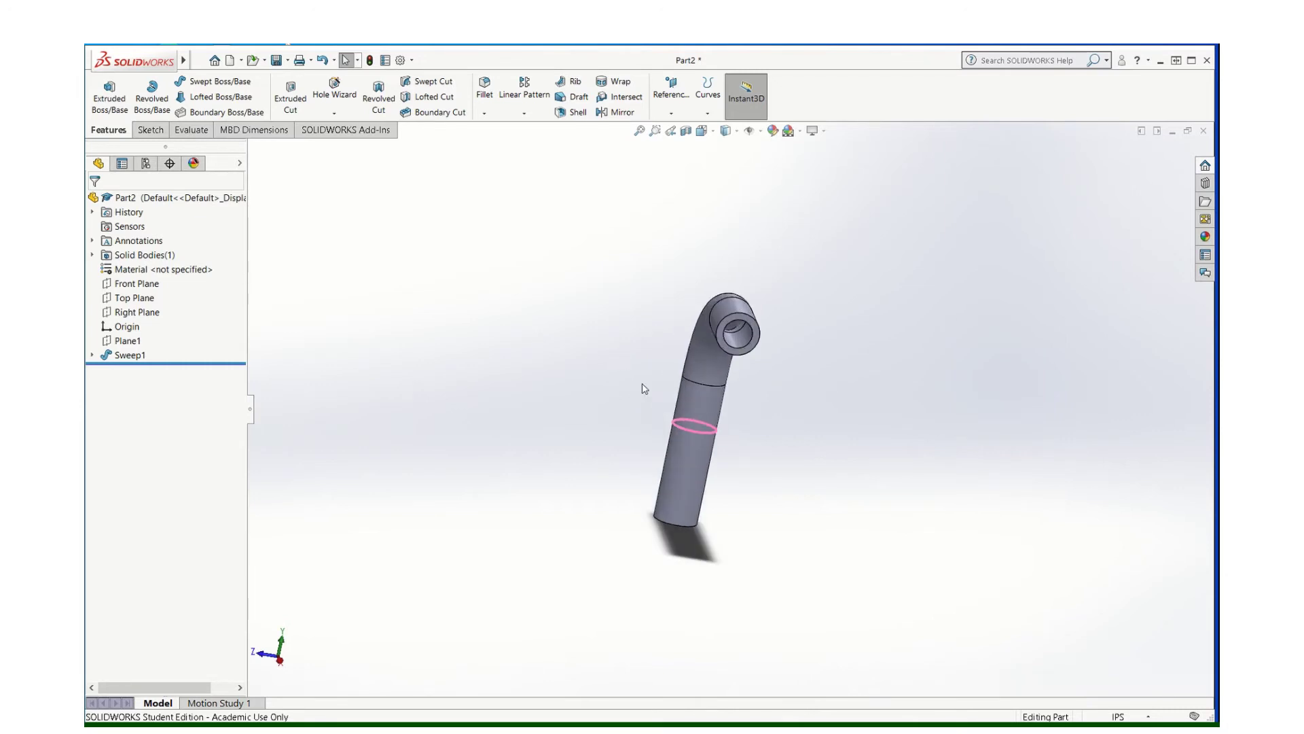
left_click(685, 410)
left_click(534, 354)
scroll(571, 350, "up", 6)
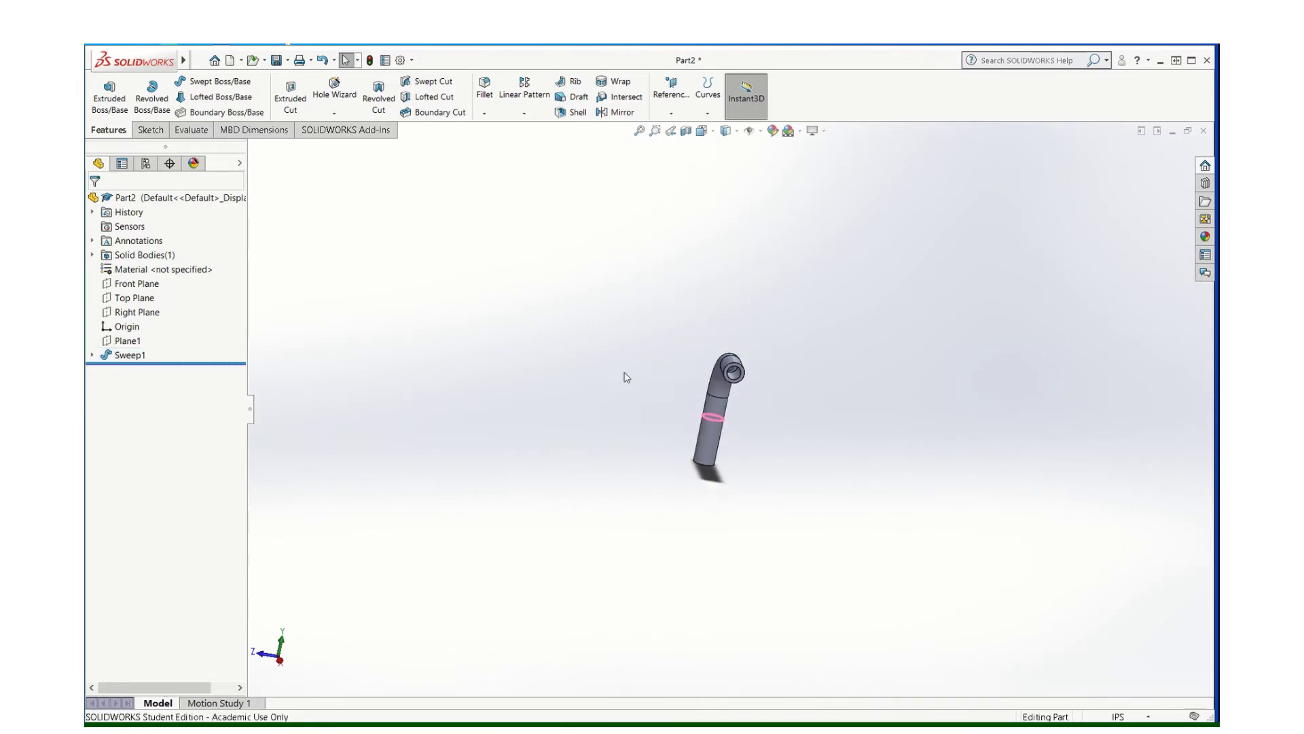
middle_click_drag(872, 421, 924, 417)
scroll(924, 415, "down", 7)
scroll(531, 339, "up", 4)
middle_click_drag(533, 343, 513, 408)
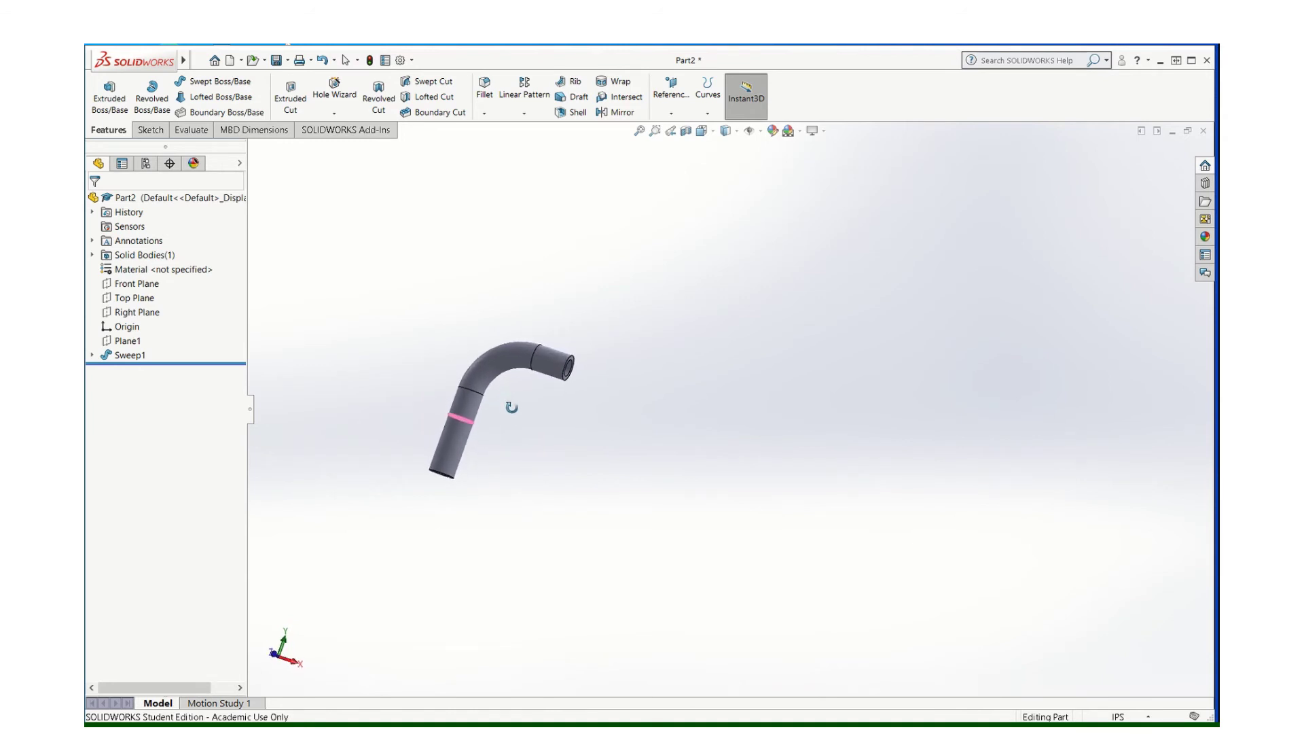
- Show the Front Plane, Top Plane and Right Plane around the bent tube
right_click(138, 286)
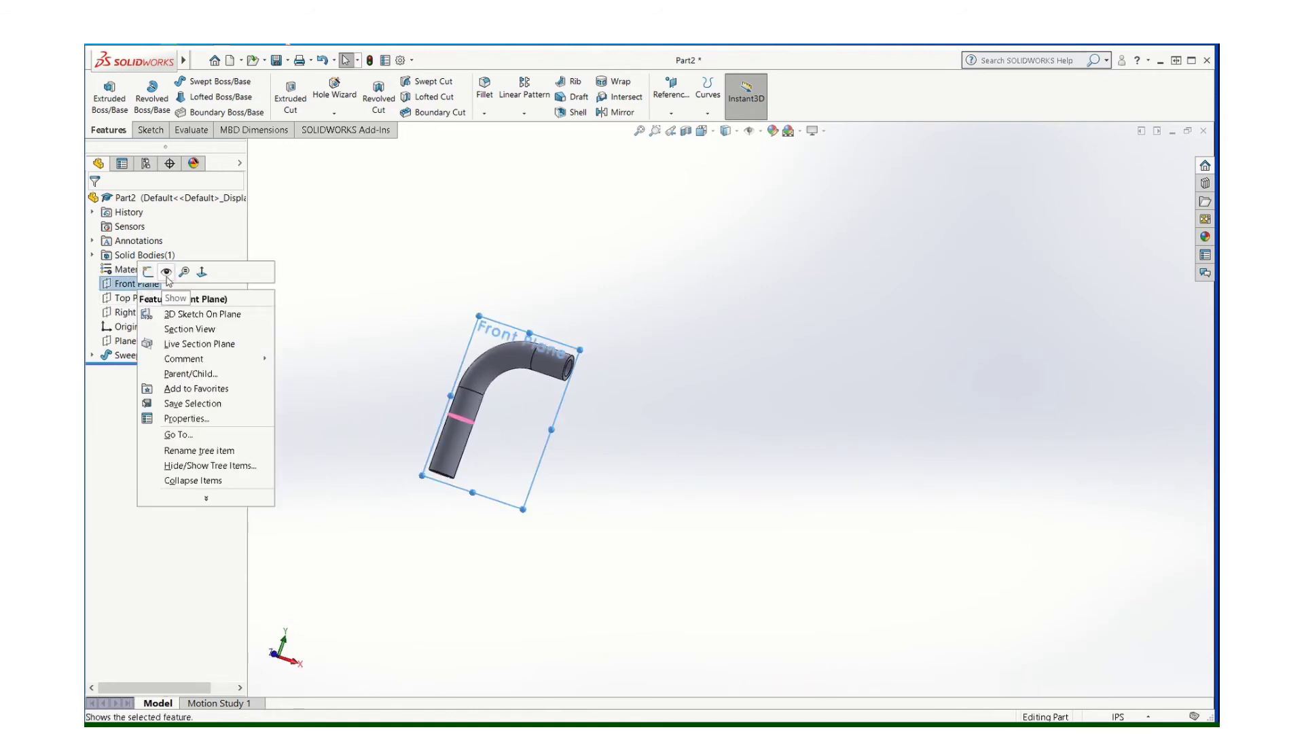
left_click(176, 271)
scroll(400, 333, "up", 1)
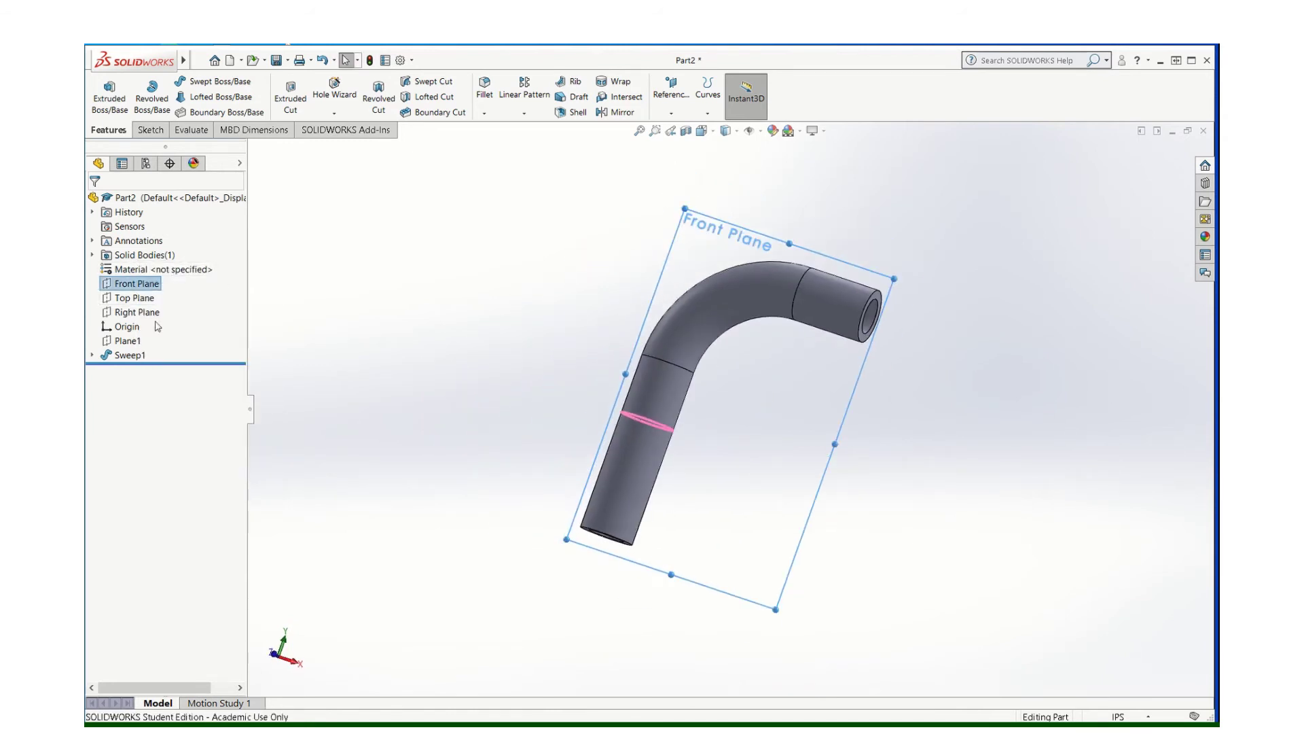
right_click(139, 285)
left_click(172, 266)
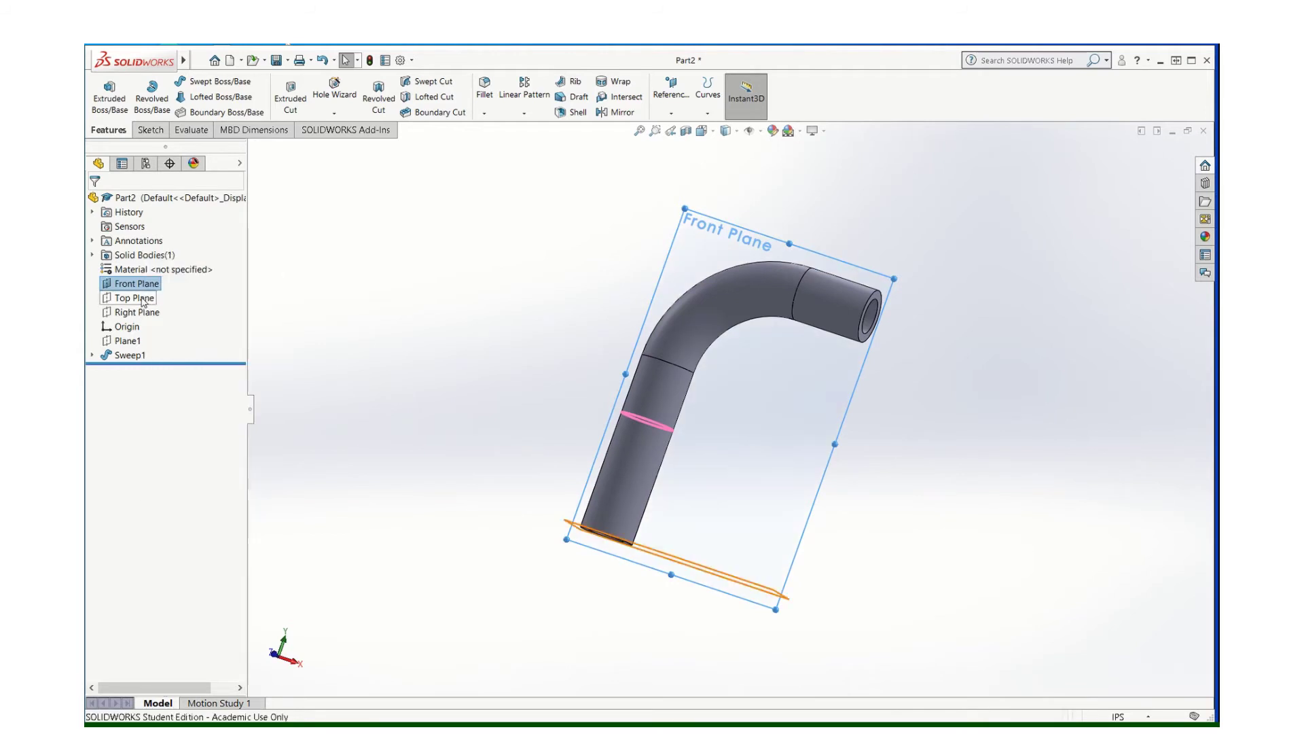
right_click(134, 298)
left_click(174, 279)
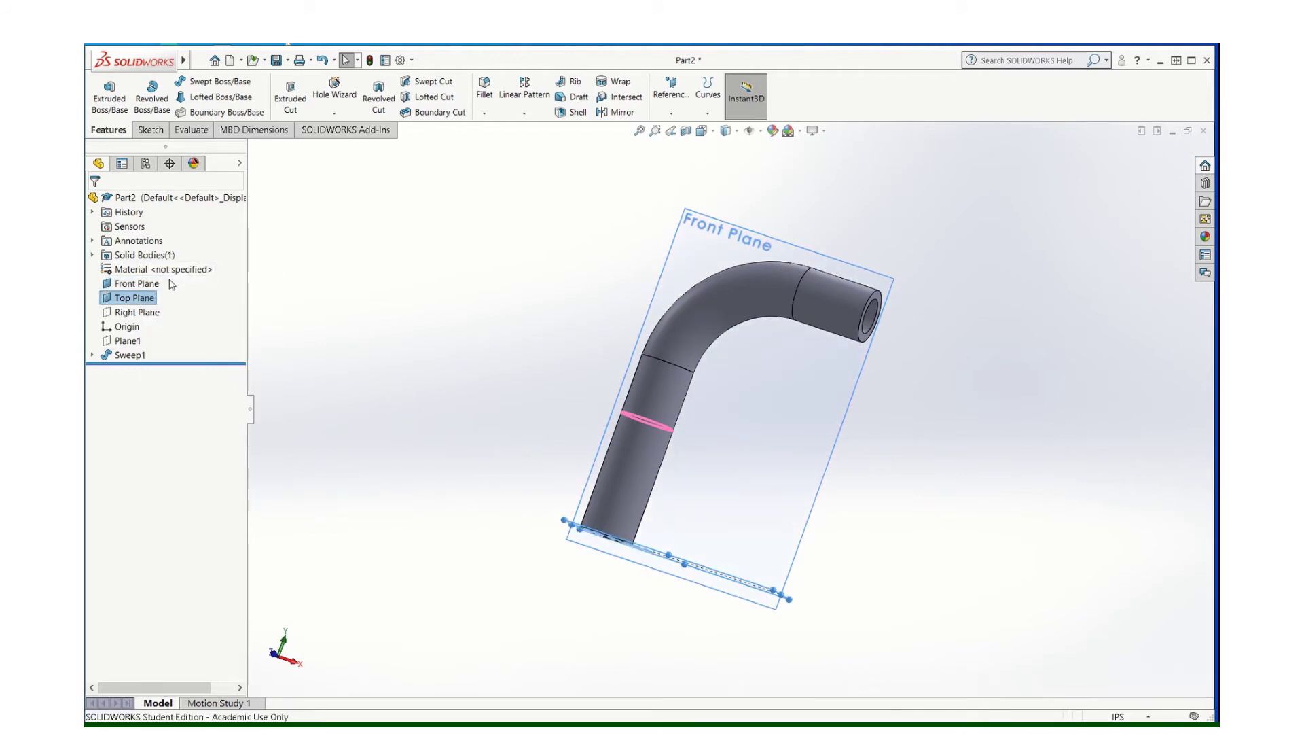
right_click(127, 313)
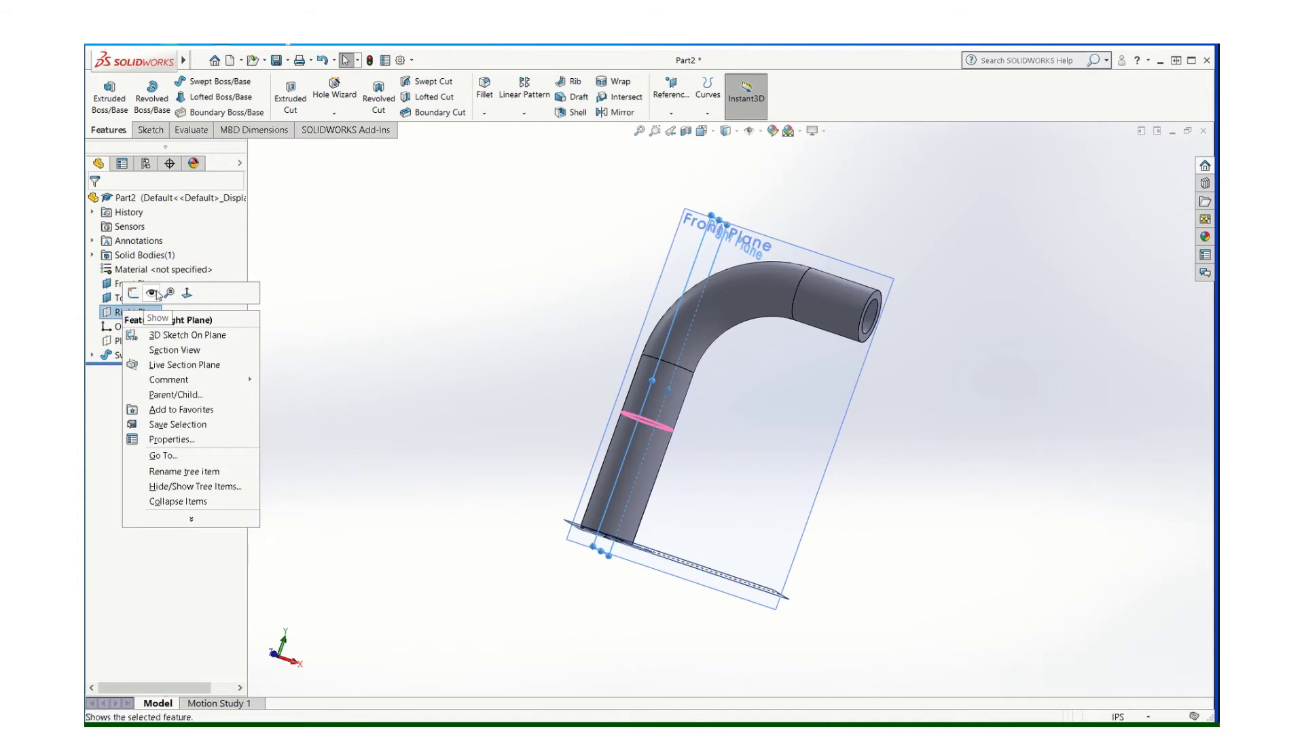
left_click(159, 296)
middle_click_drag(503, 324, 593, 399)
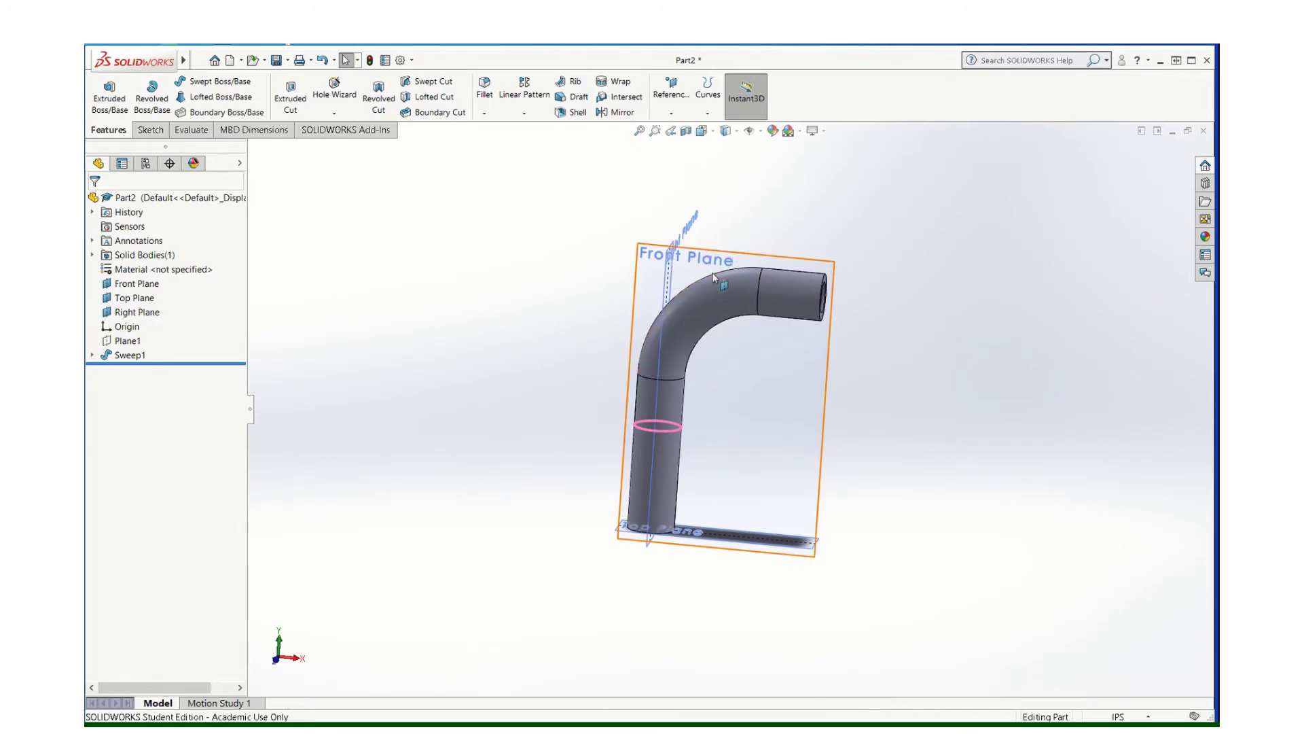
mouse_move(726, 477)
middle_mouse_down()
mouse_move(655, 498)
mouse_move(725, 480)
middle_mouse_up()
middle_click_drag(819, 421, 718, 384)
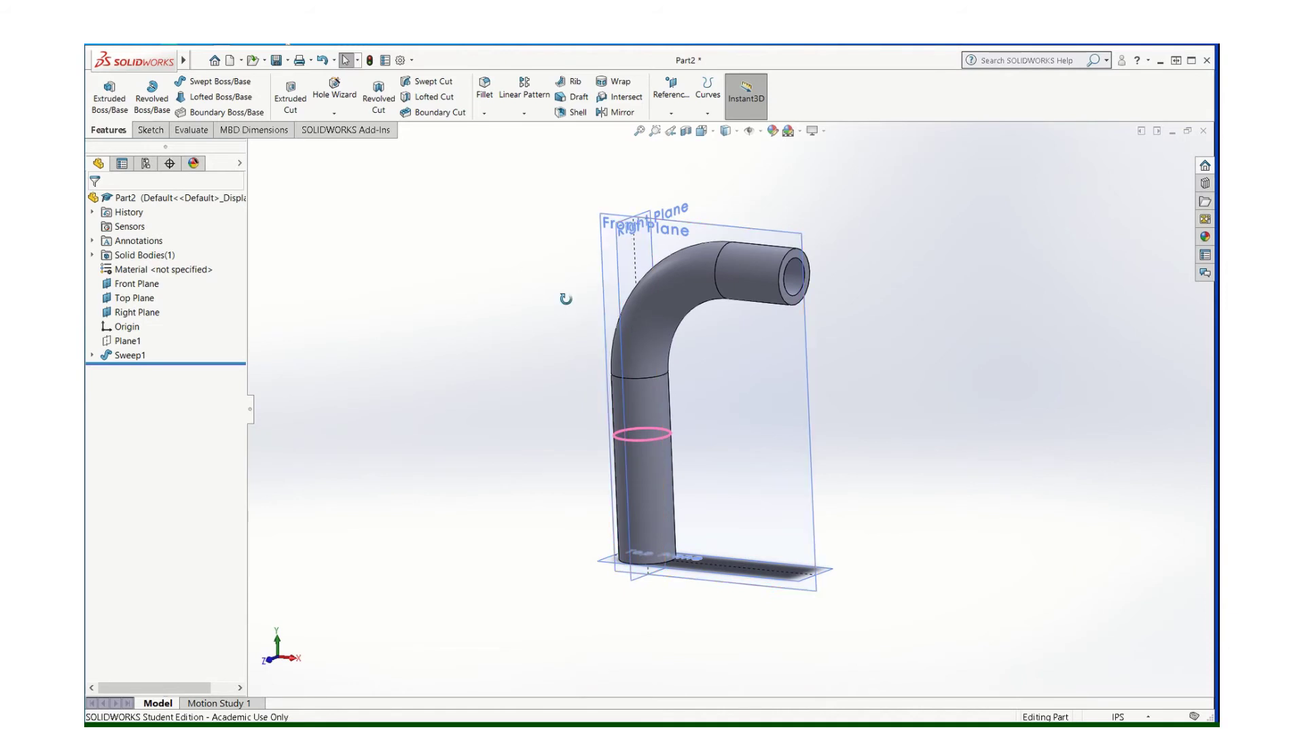
- Create a reference plane parallel to the Top Plane, offset 8 in upward toward the tube's bent end
middle_click_drag(565, 299, 568, 295)
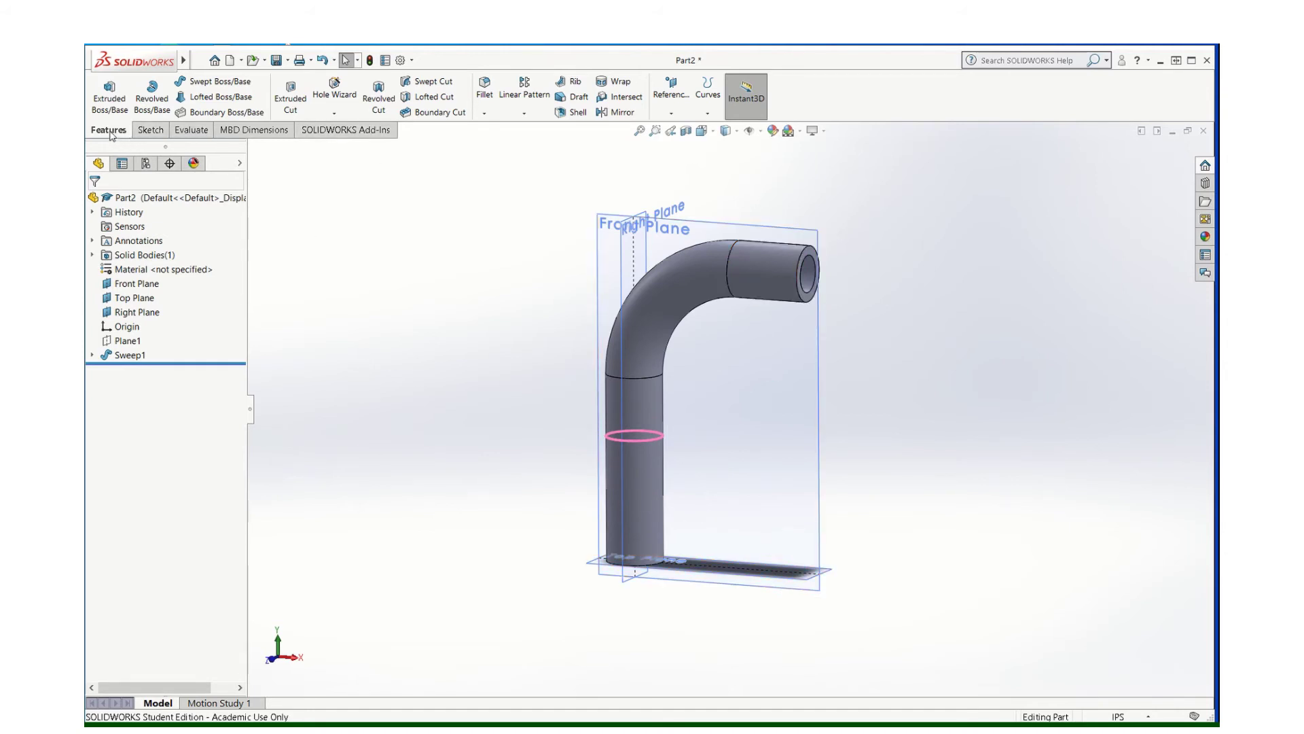
left_click(674, 95)
left_click(682, 133)
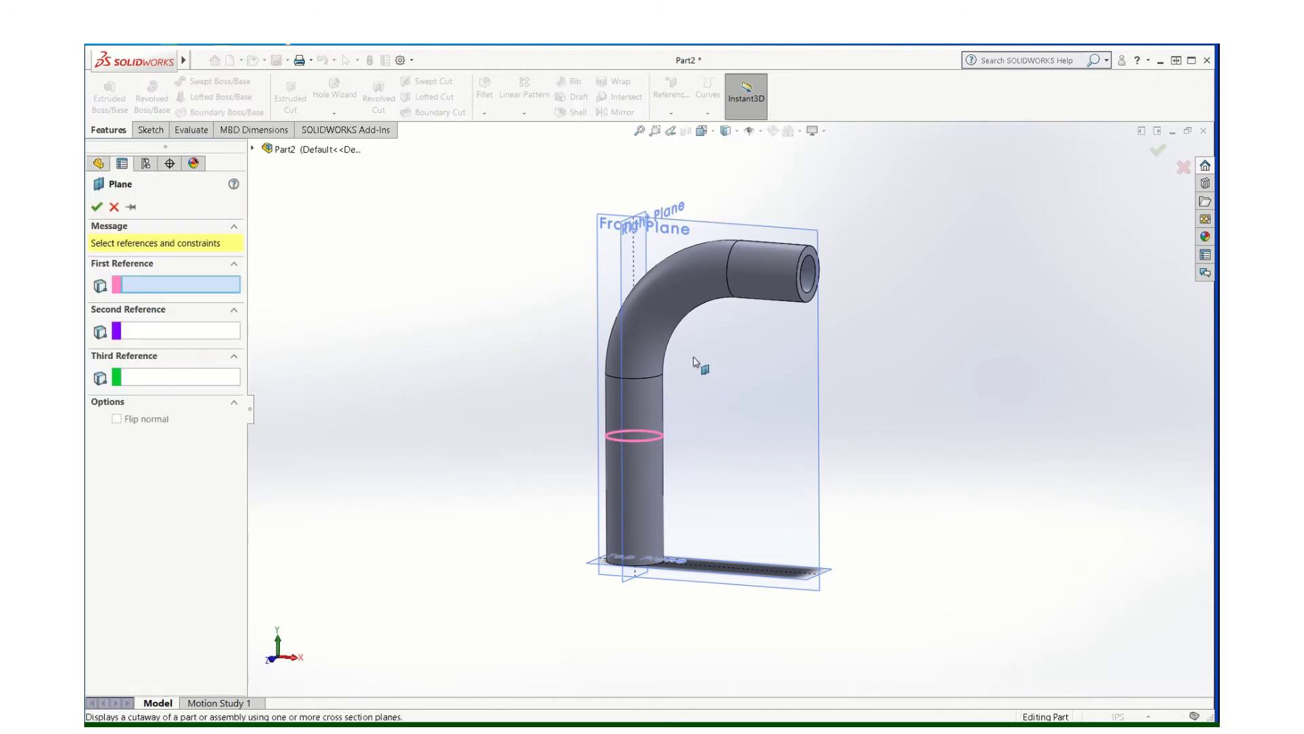
left_click(757, 570)
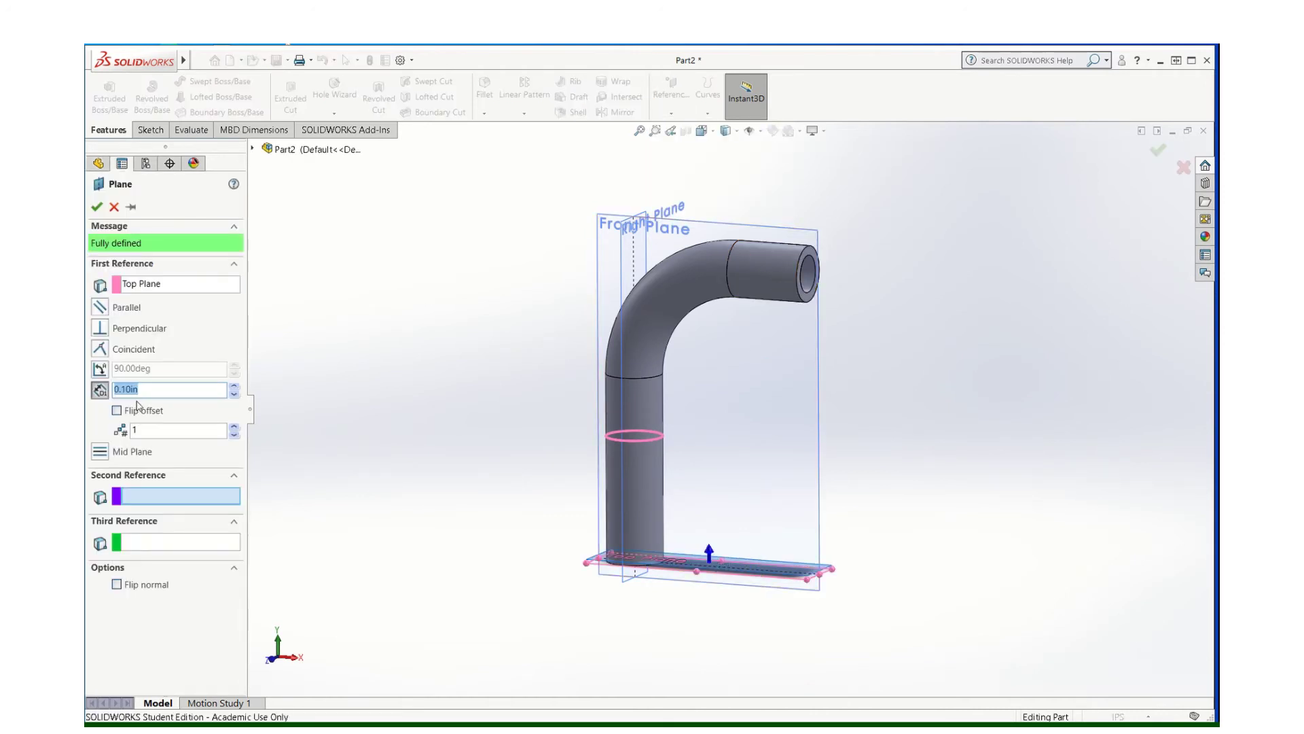
type("8")
key("Return")
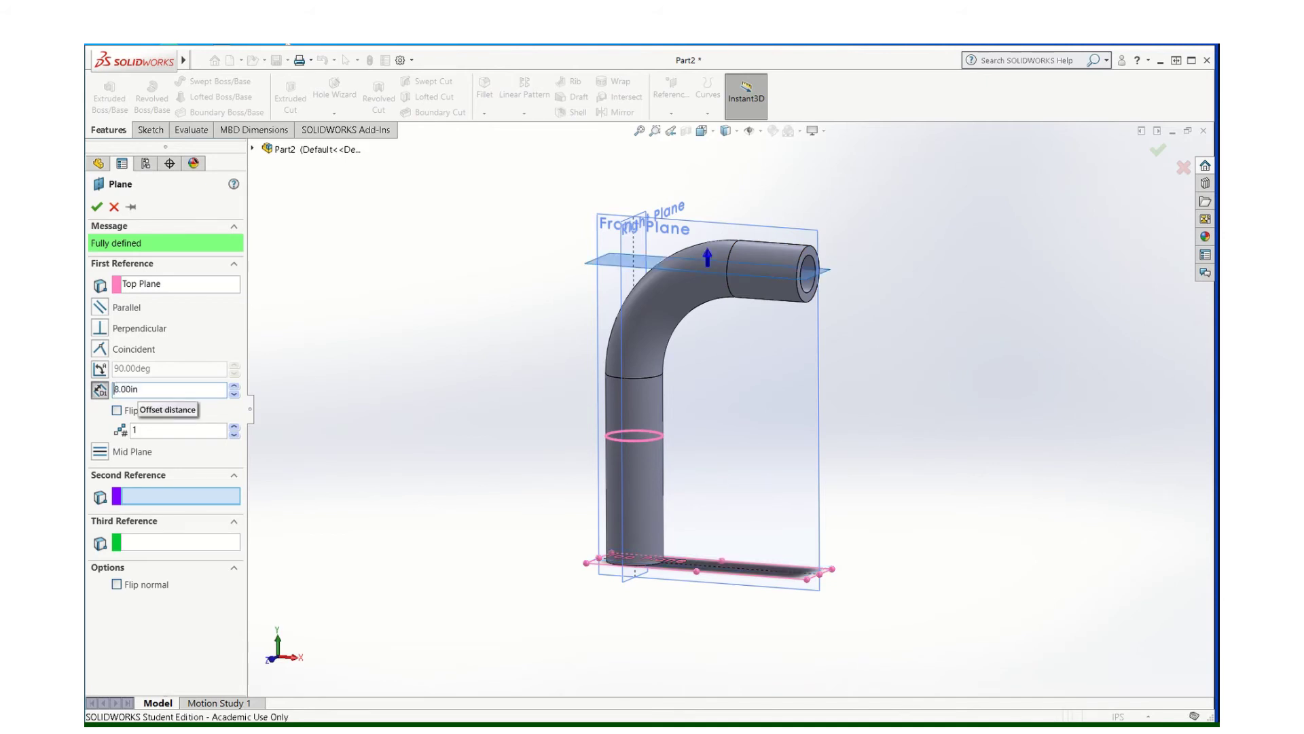
left_click(96, 207)
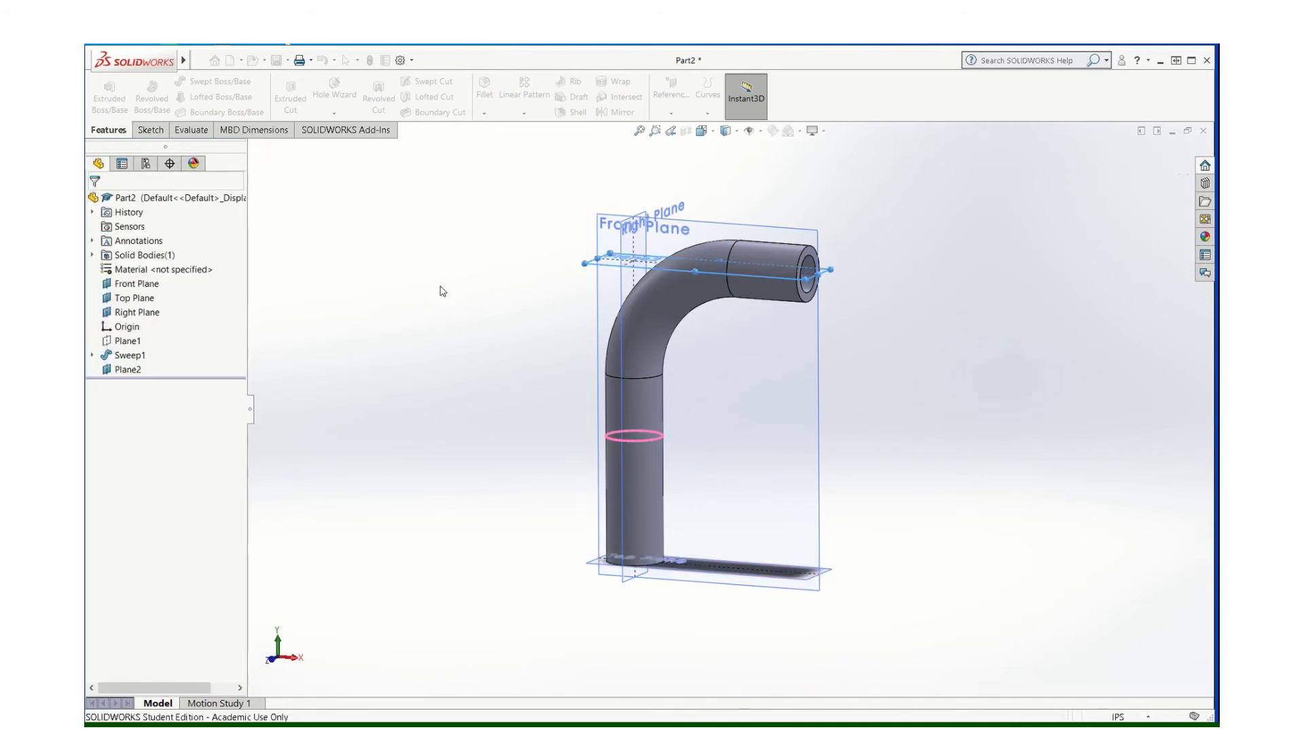
- Hide the Top Plane and the Right Plane around the bent tube
right_click(753, 568)
left_click(822, 563)
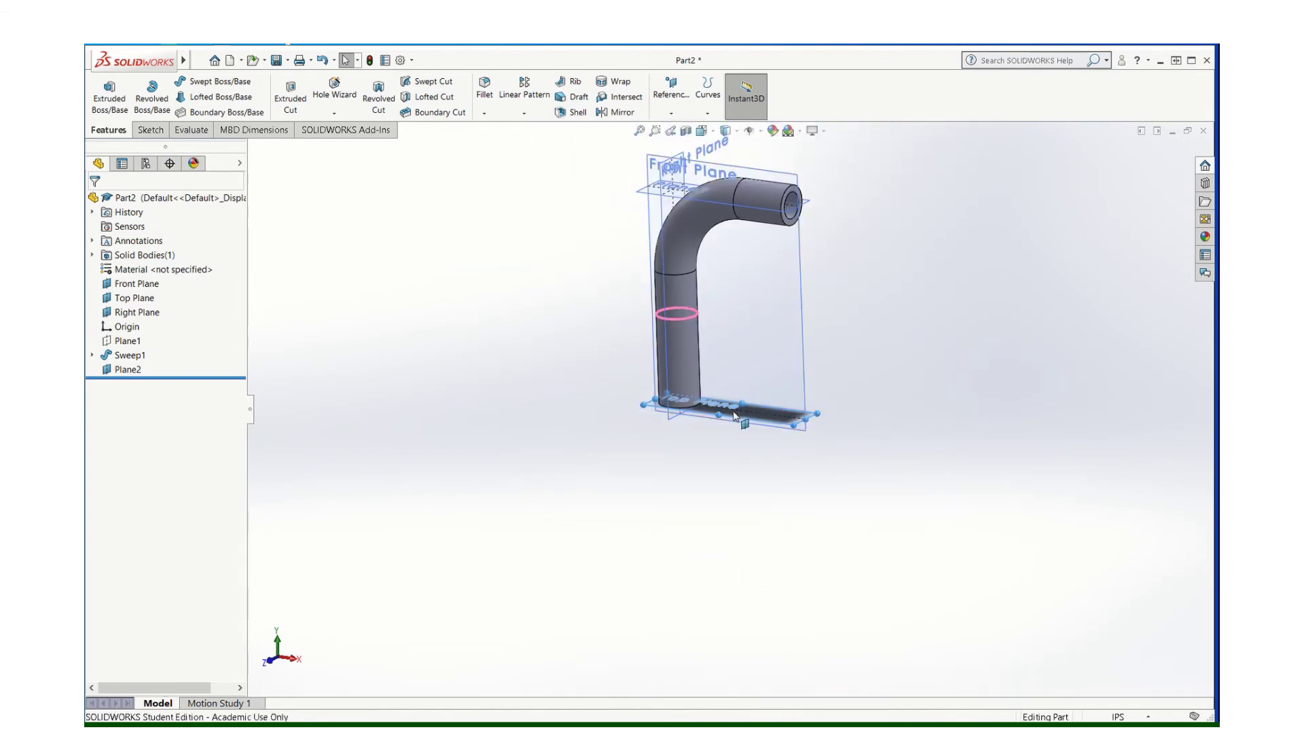
scroll(754, 428, "down", 2)
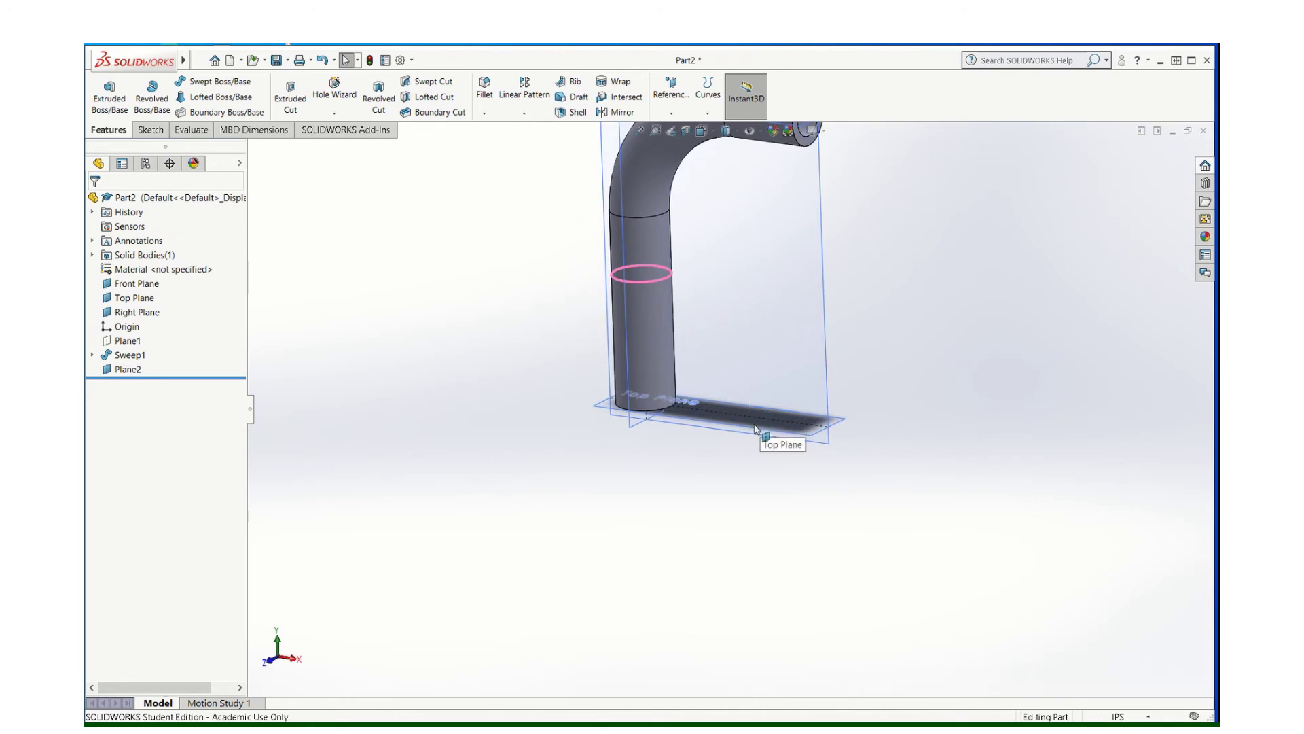
scroll(718, 422, "down", 1)
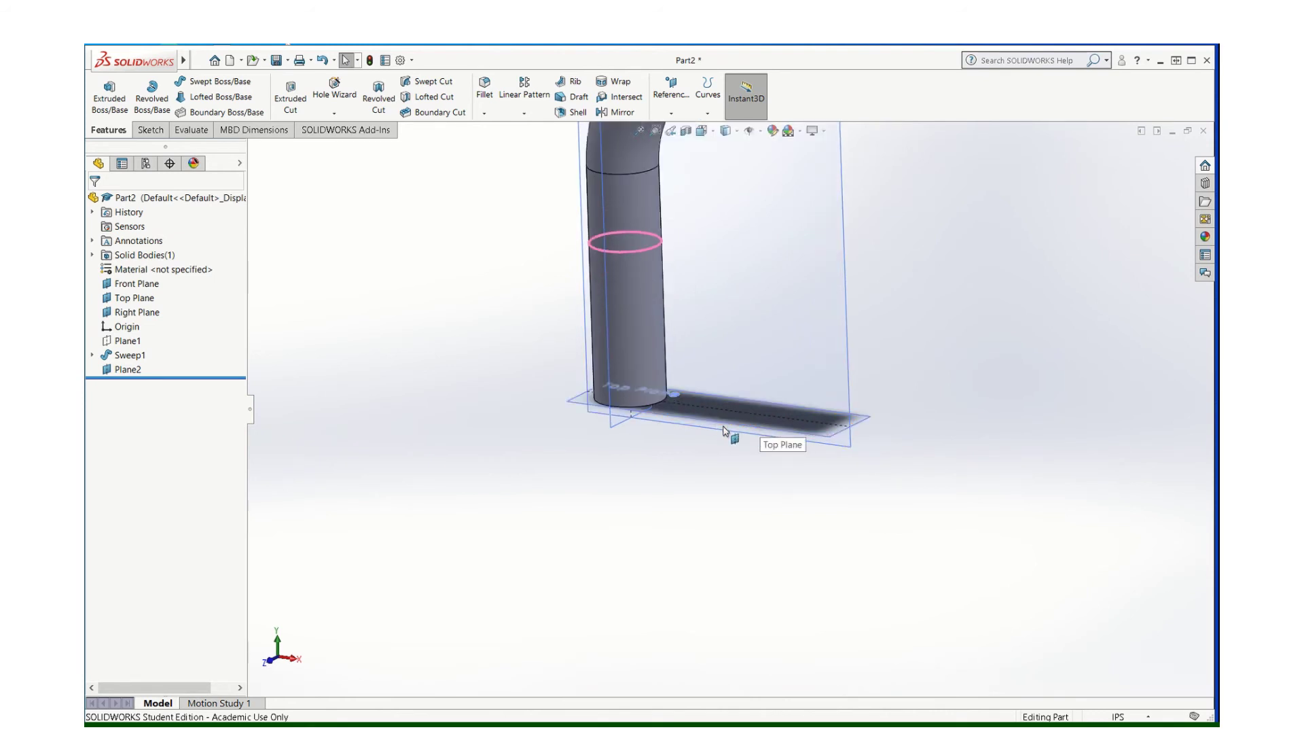
middle_click_drag(721, 425, 722, 448)
right_click(805, 427)
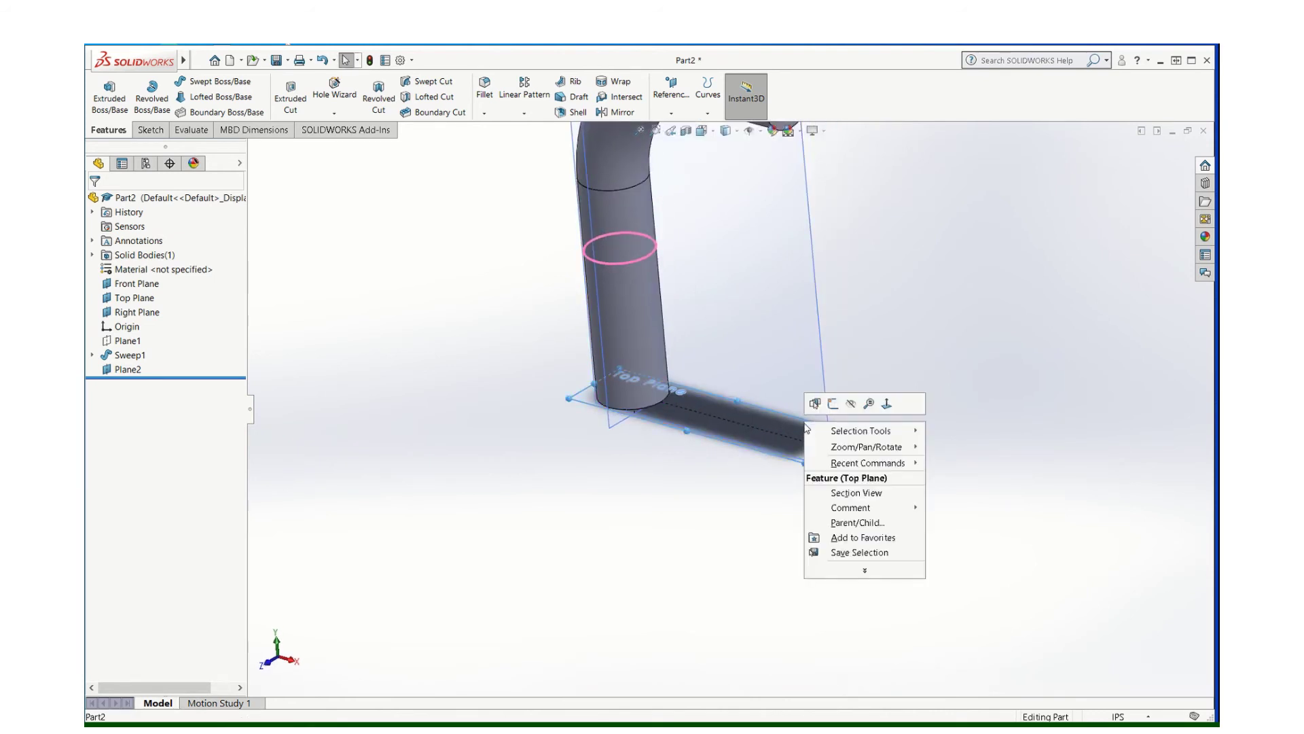
left_click(850, 407)
scroll(758, 341, "up", 3)
scroll(758, 339, "up", 2)
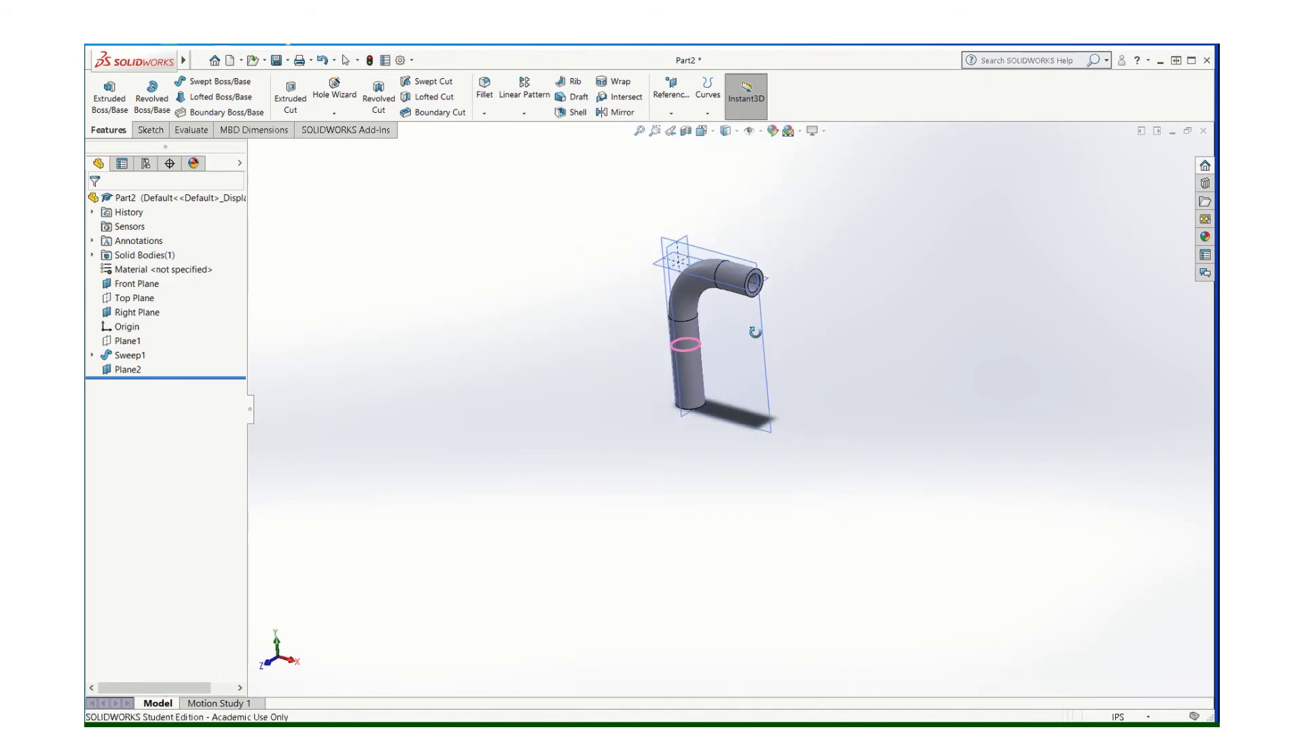
scroll(754, 328, "down", 1)
right_click(671, 230)
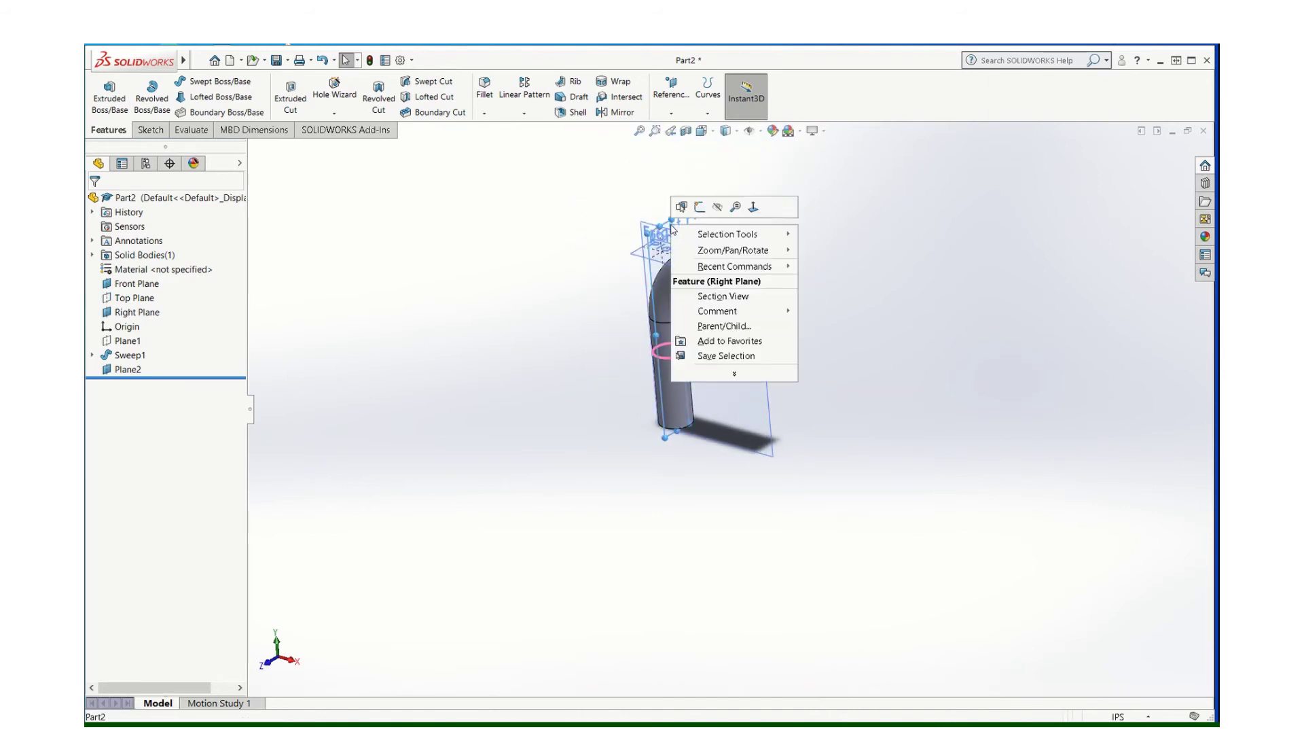
left_click(717, 207)
- On the offset plane, sketch a circle about 2.2 in in diameter, centred on the midpoint of the tube's open-end edge
mouse_move(730, 326)
middle_mouse_down()
mouse_move(727, 351)
mouse_move(753, 292)
mouse_move(768, 312)
mouse_move(747, 326)
middle_mouse_up()
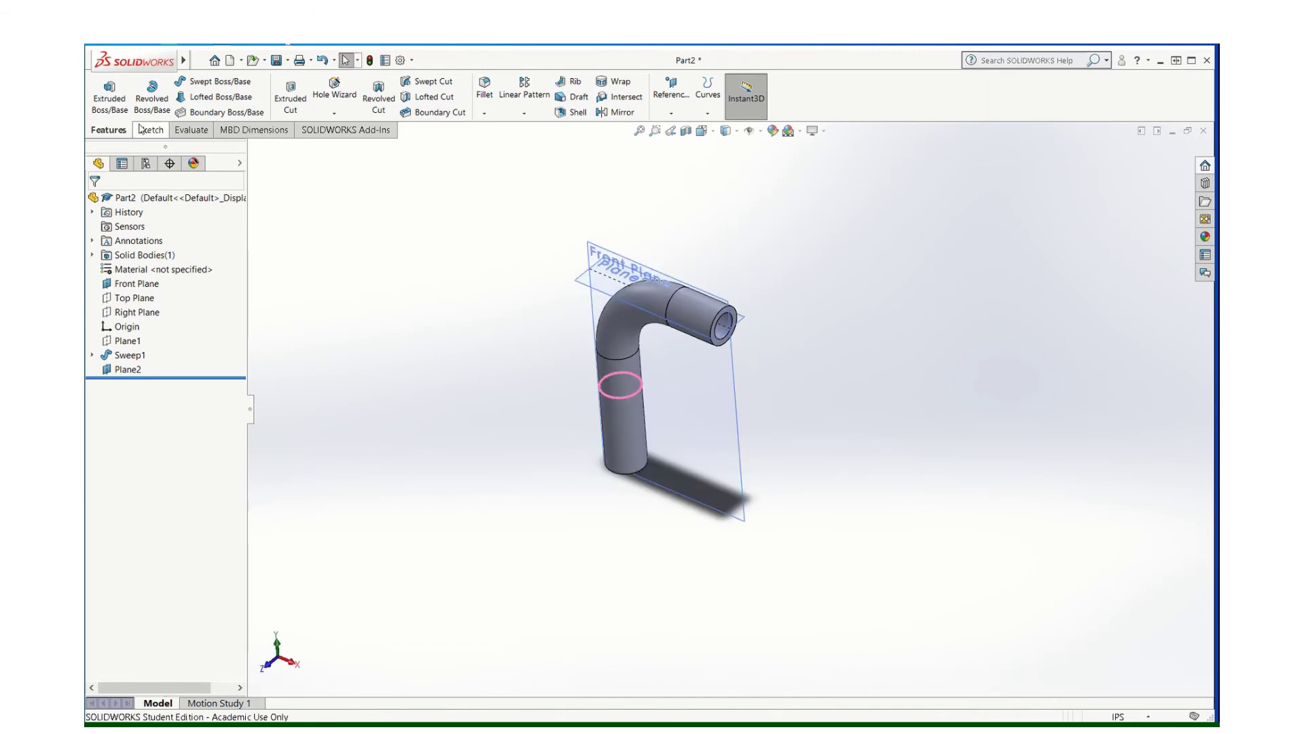
left_click(141, 129)
left_click(103, 88)
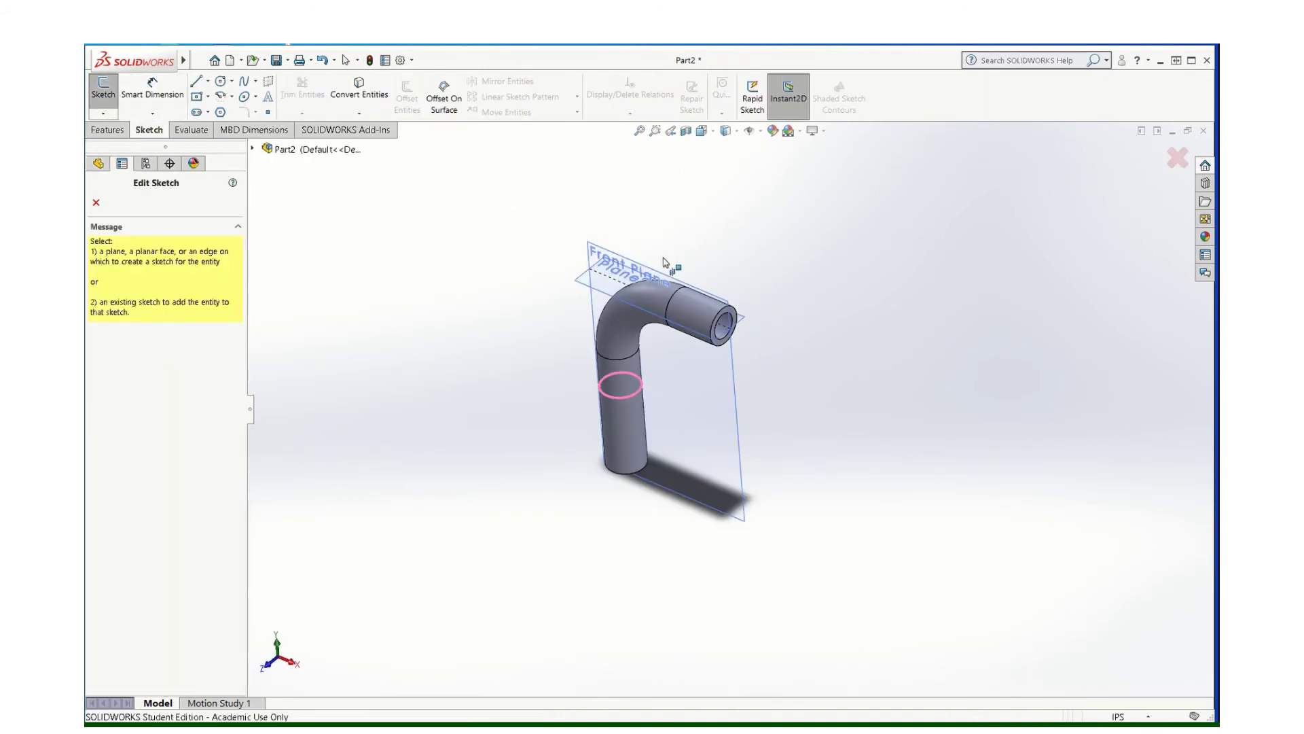
left_click(743, 321)
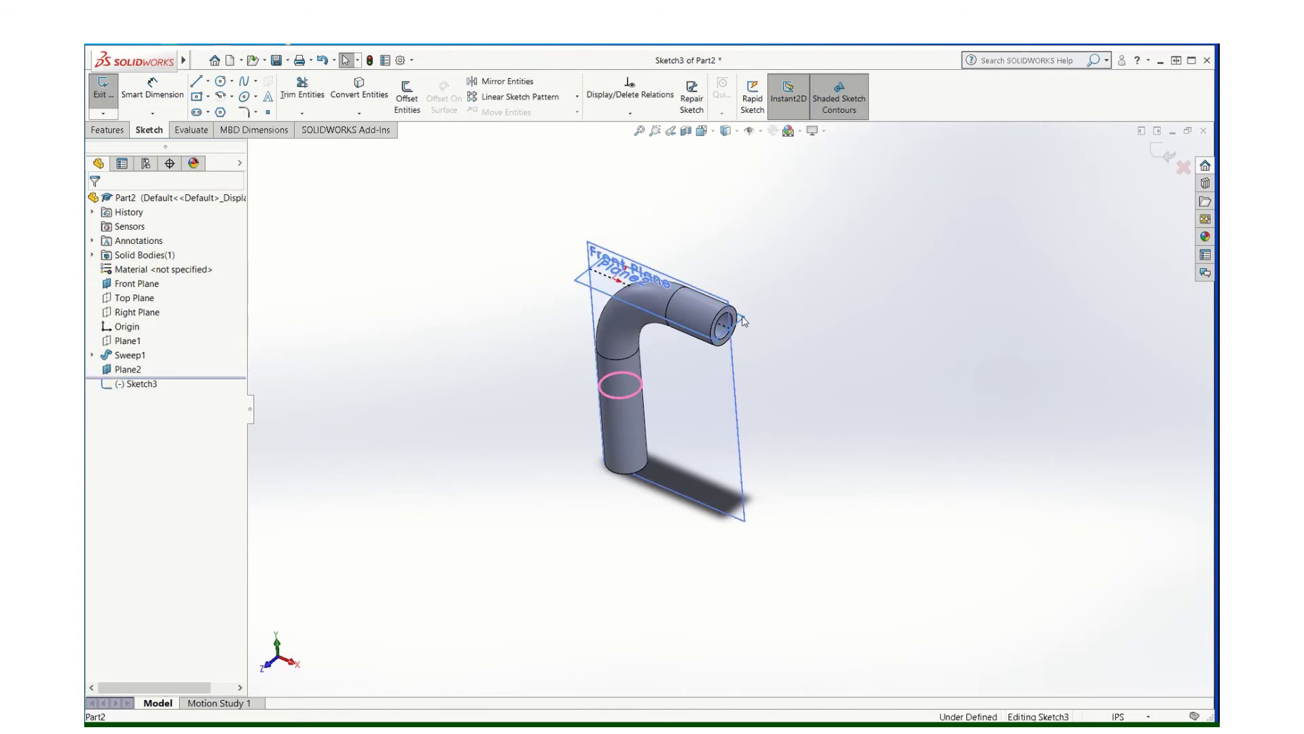
scroll(1008, 397, "down", 3)
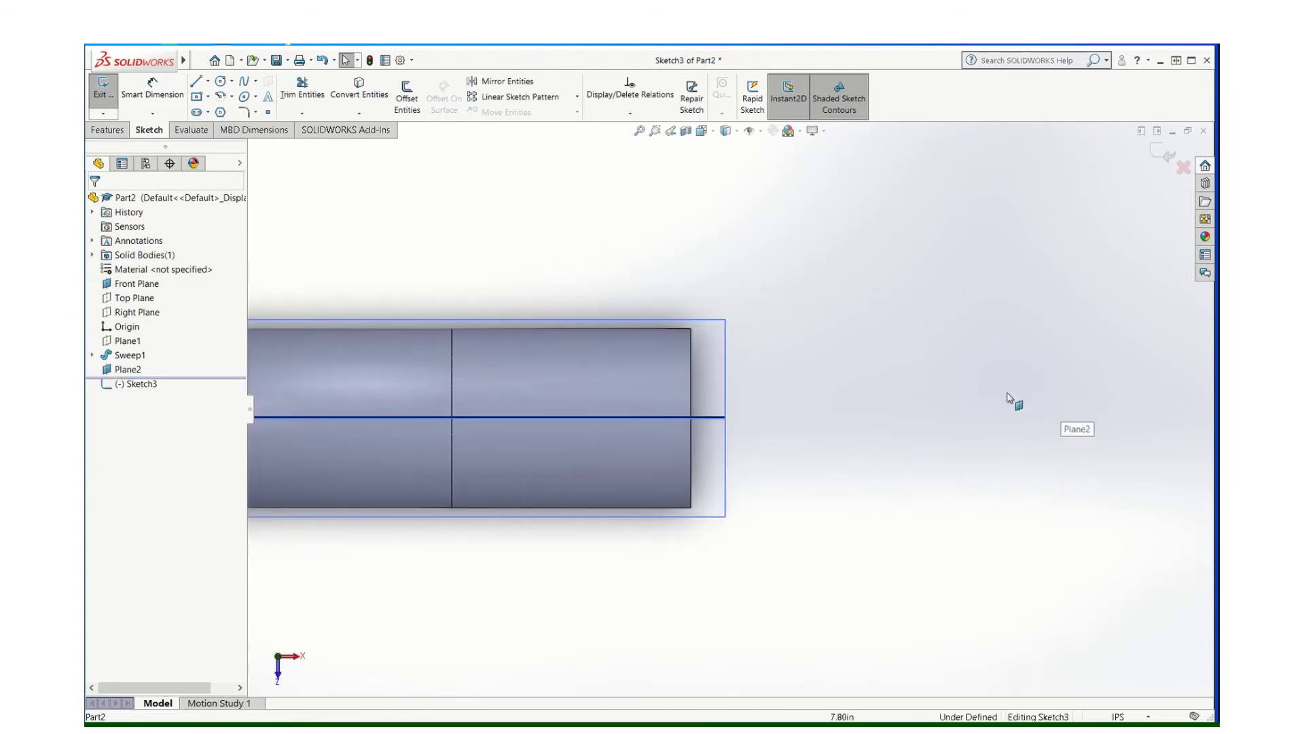
left_click(220, 81)
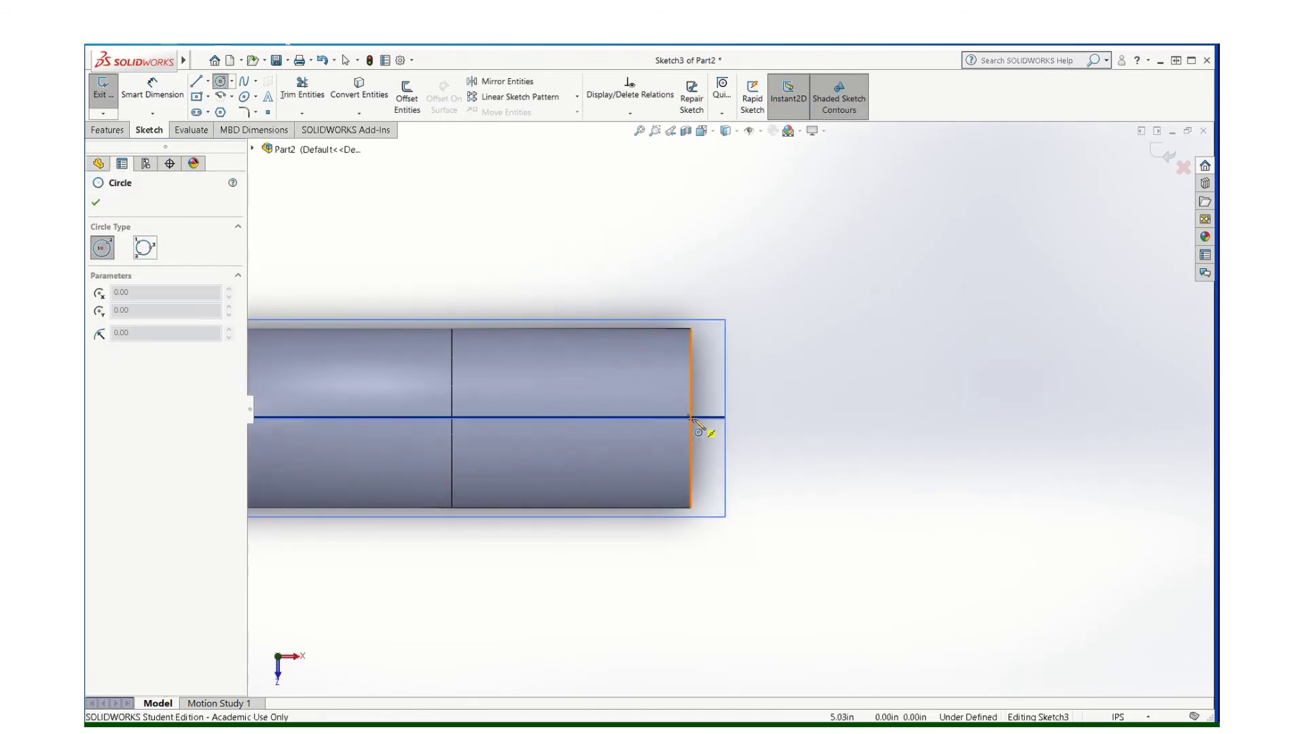
left_click(690, 417)
left_click(805, 354)
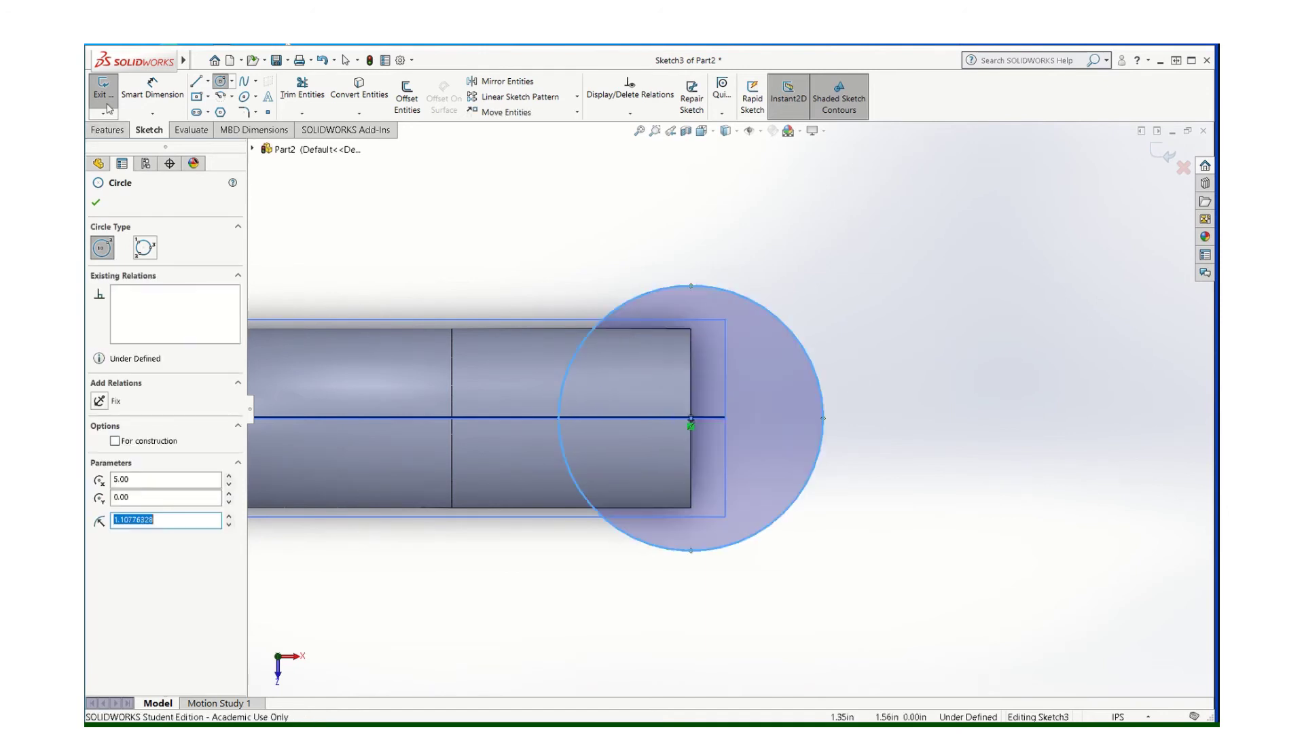
- Dimension the circle's diameter as 1.5 in and exit the sketch
left_click(148, 107)
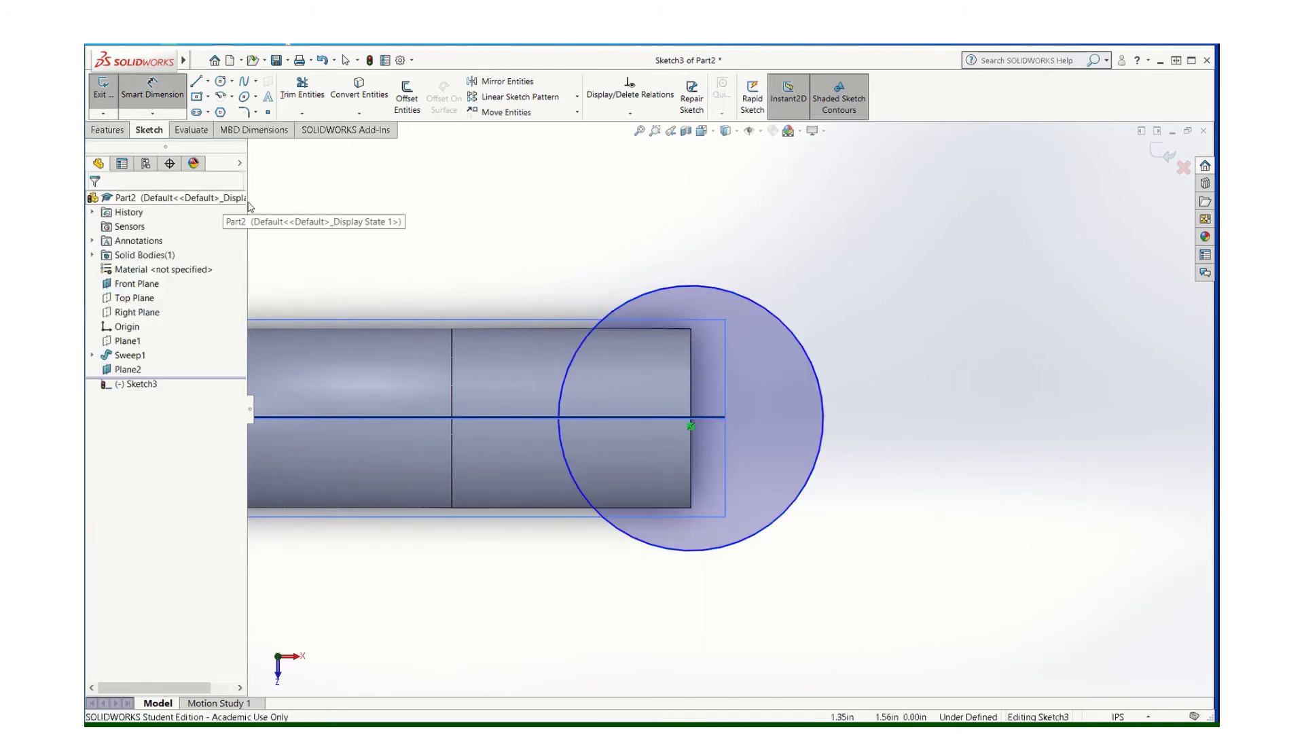
left_click(742, 294)
left_click(831, 195)
type("4")
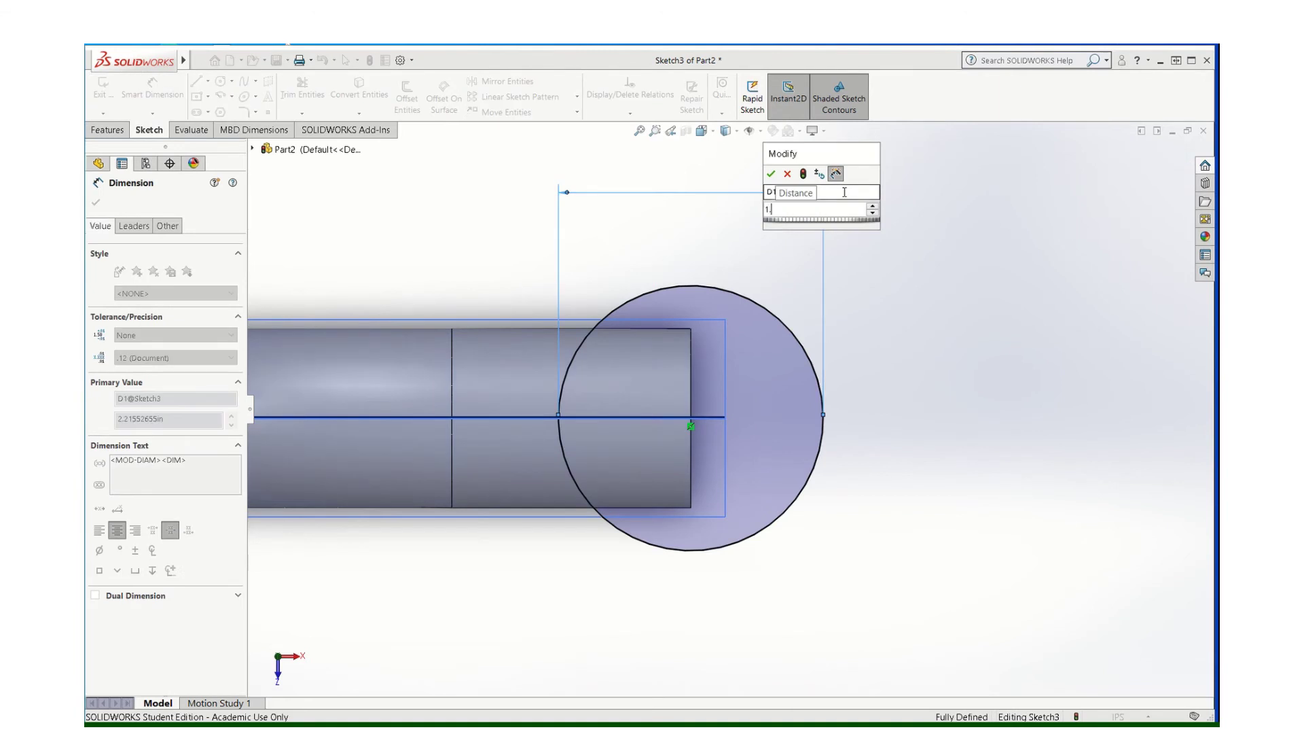
key("Return")
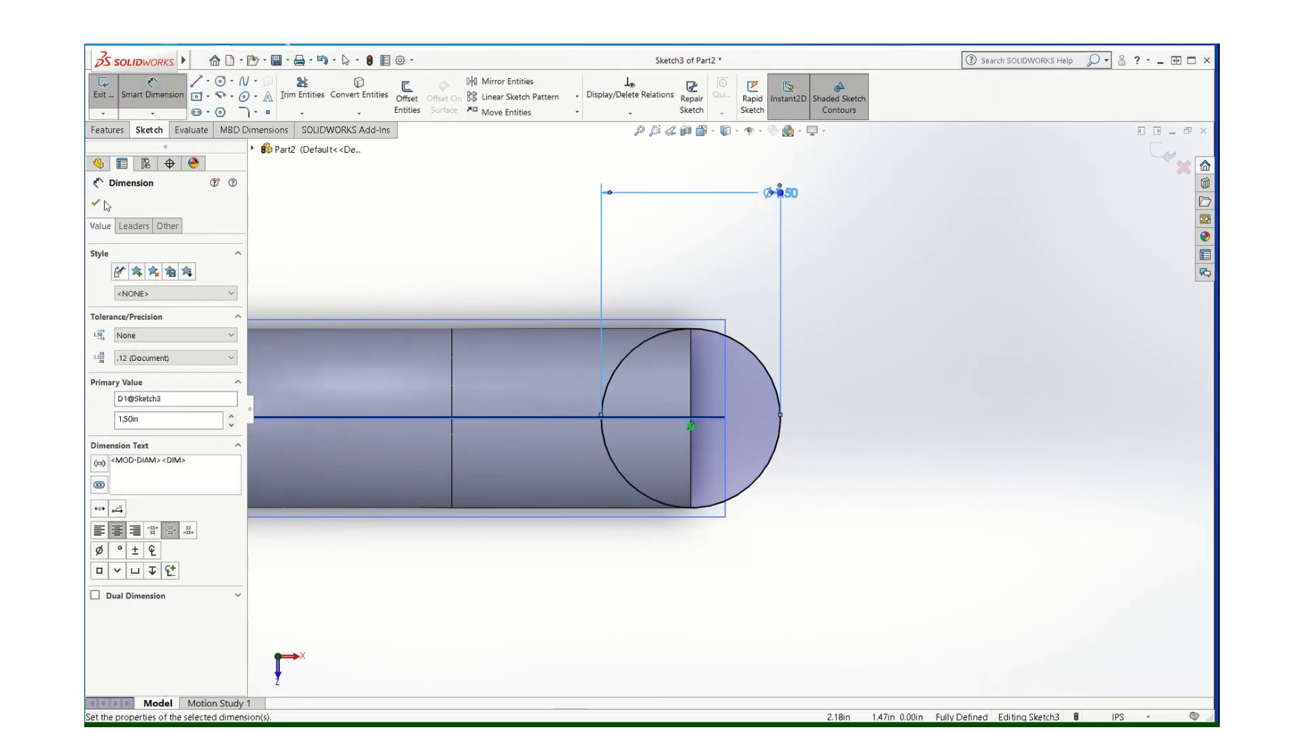
left_click(97, 203)
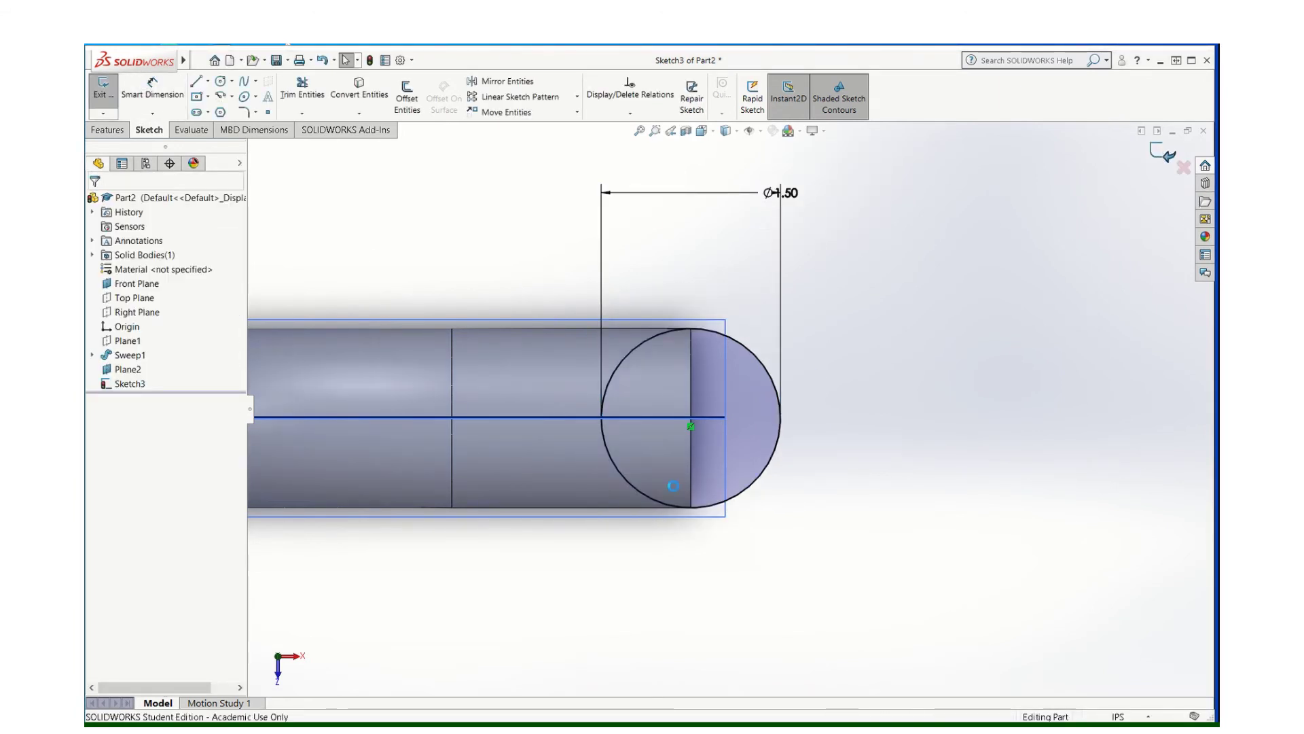
- Cut-extrude the 1.5 in circle Through All - Both to cope the open end of the tube
scroll(660, 491, "up", 4)
mouse_move(647, 495)
middle_mouse_down()
mouse_move(619, 339)
mouse_move(622, 351)
middle_mouse_up()
scroll(621, 351, "up", 1)
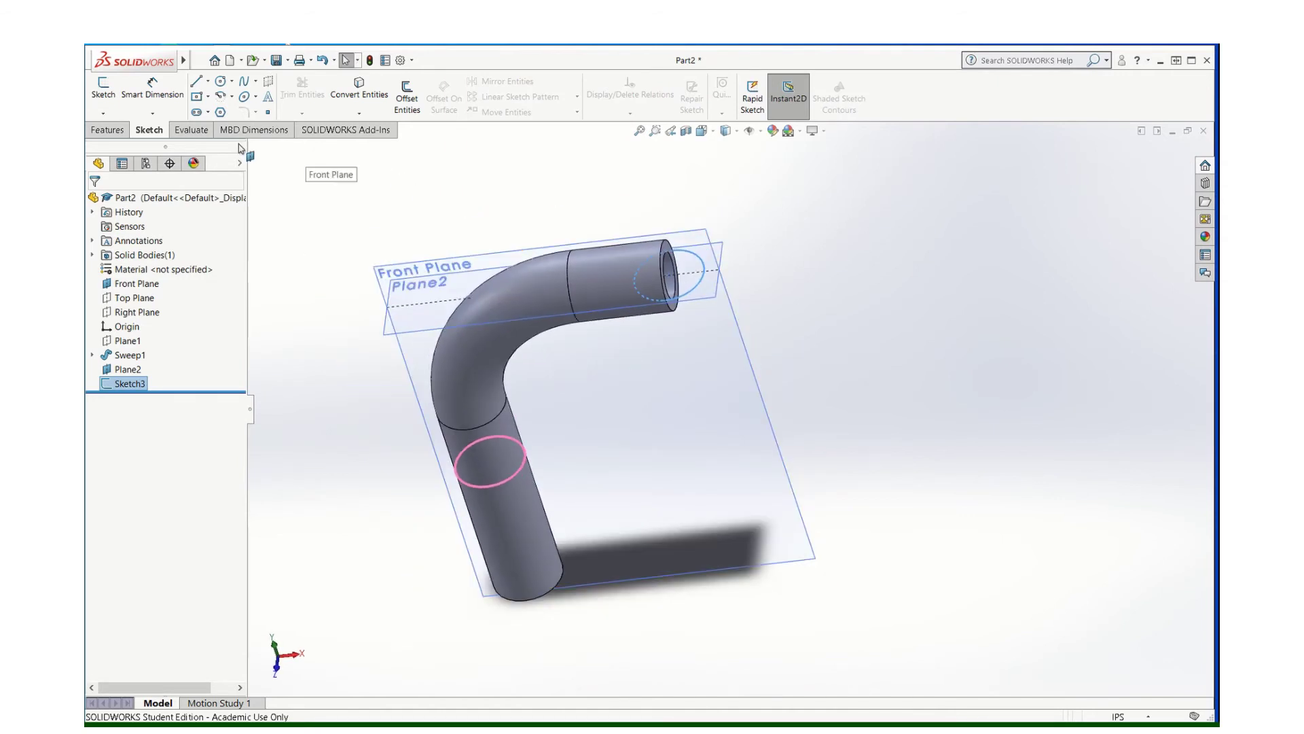
left_click(108, 129)
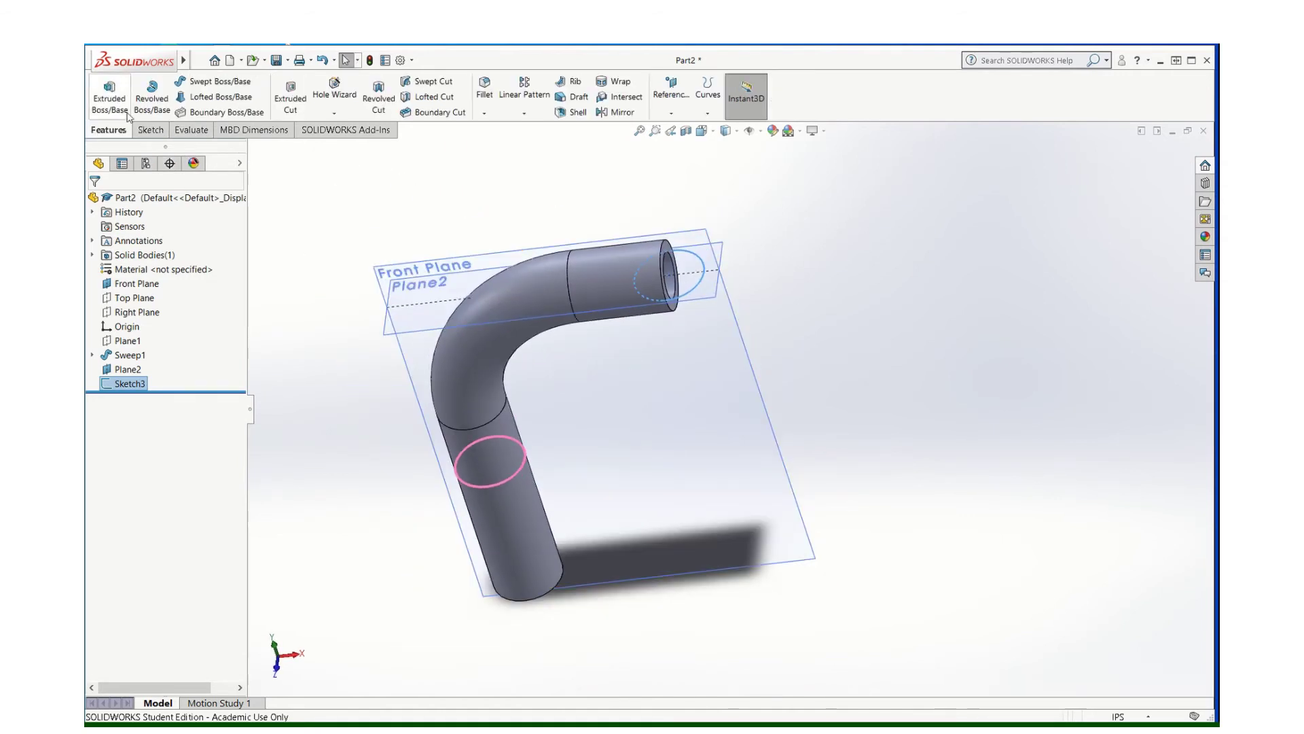
left_click(290, 99)
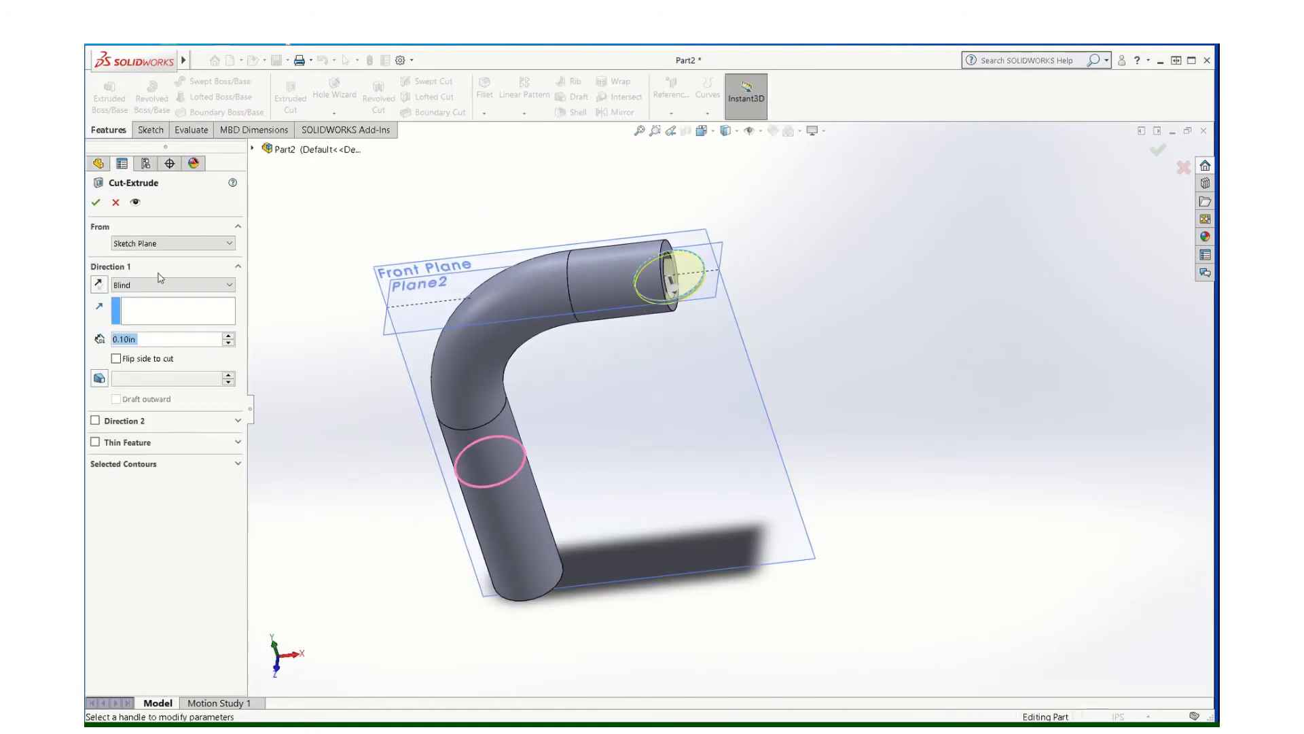
left_click(163, 284)
left_click(164, 317)
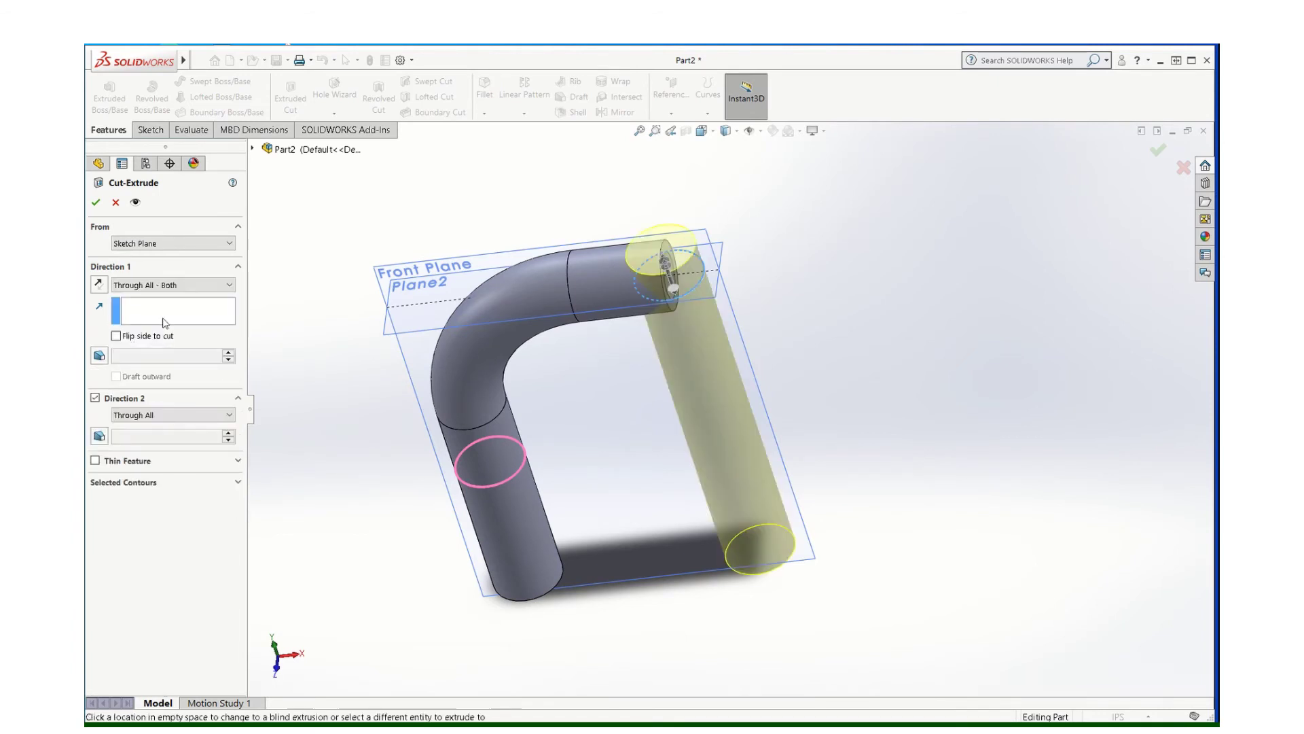
left_click(95, 204)
middle_click_drag(275, 228, 716, 379)
middle_click_drag(728, 544, 727, 470)
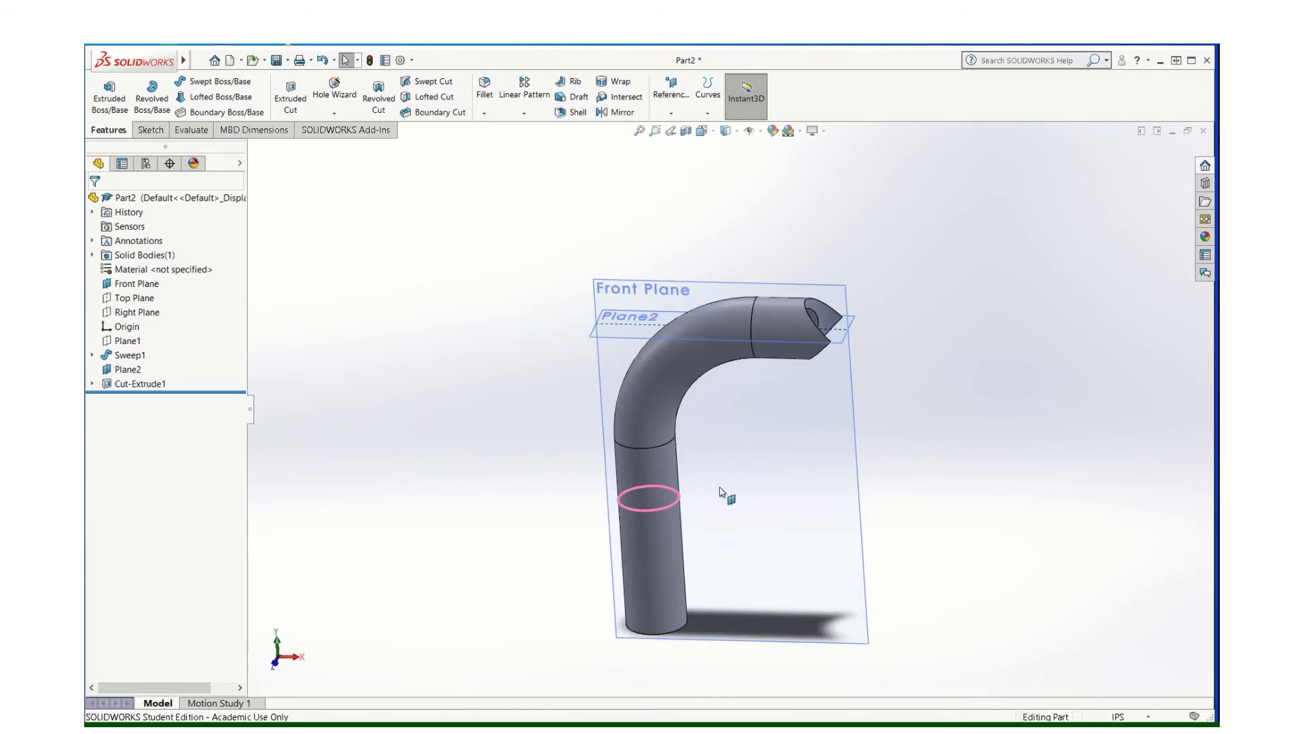
- Check the View Palette of the blank Draw2 drawing for the bent tube, and return to the part
mouse_move(742, 730)
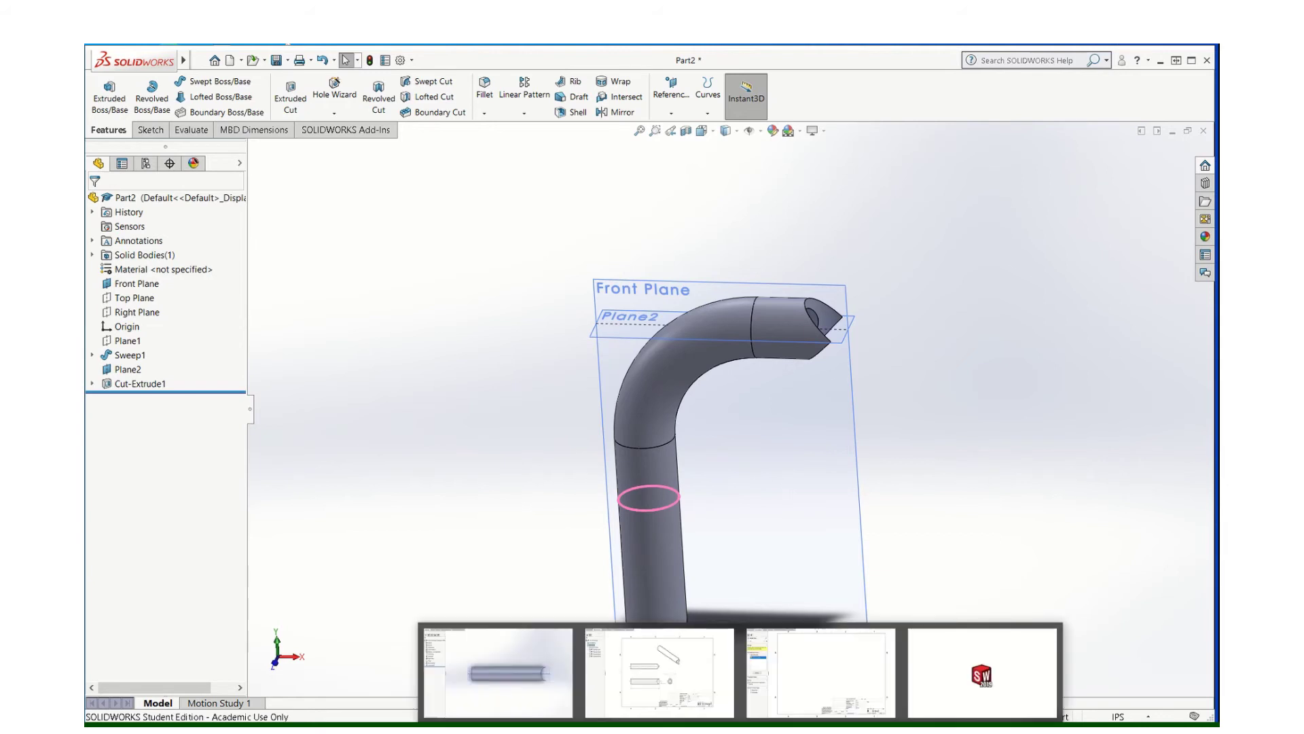
left_click(972, 703)
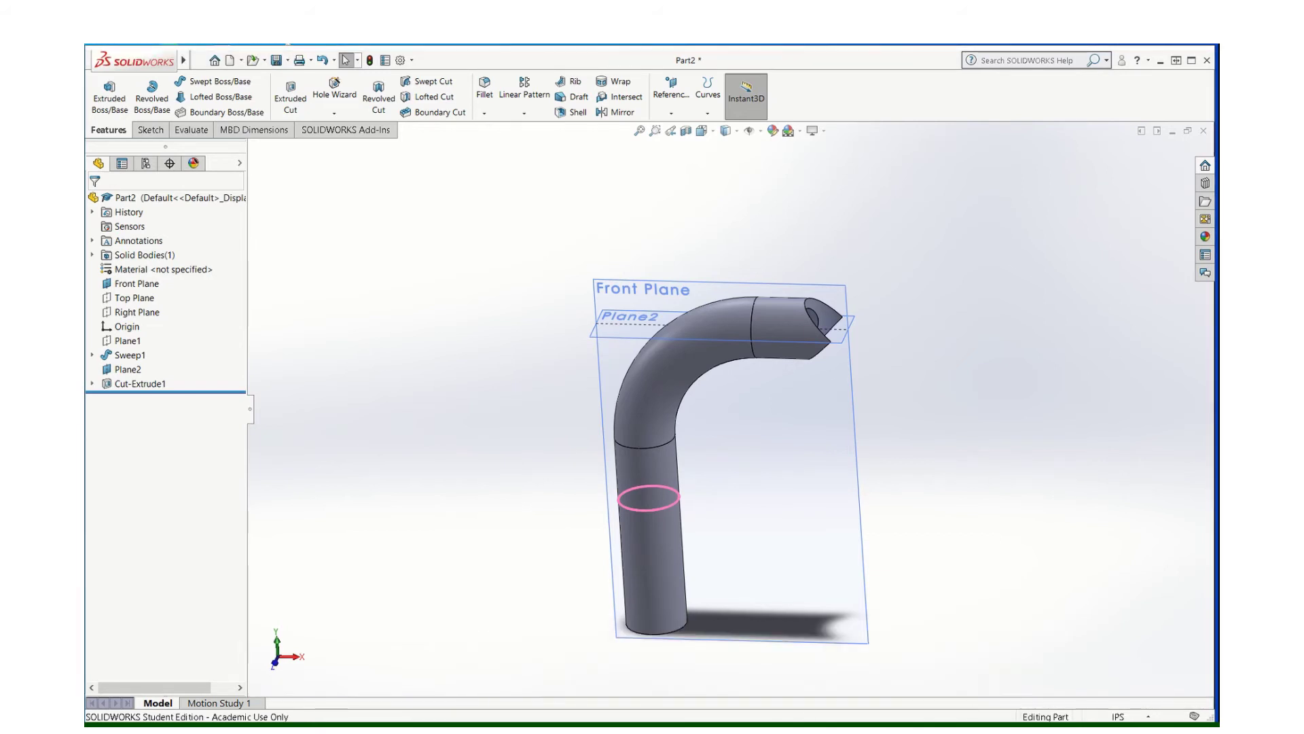
left_click(807, 683)
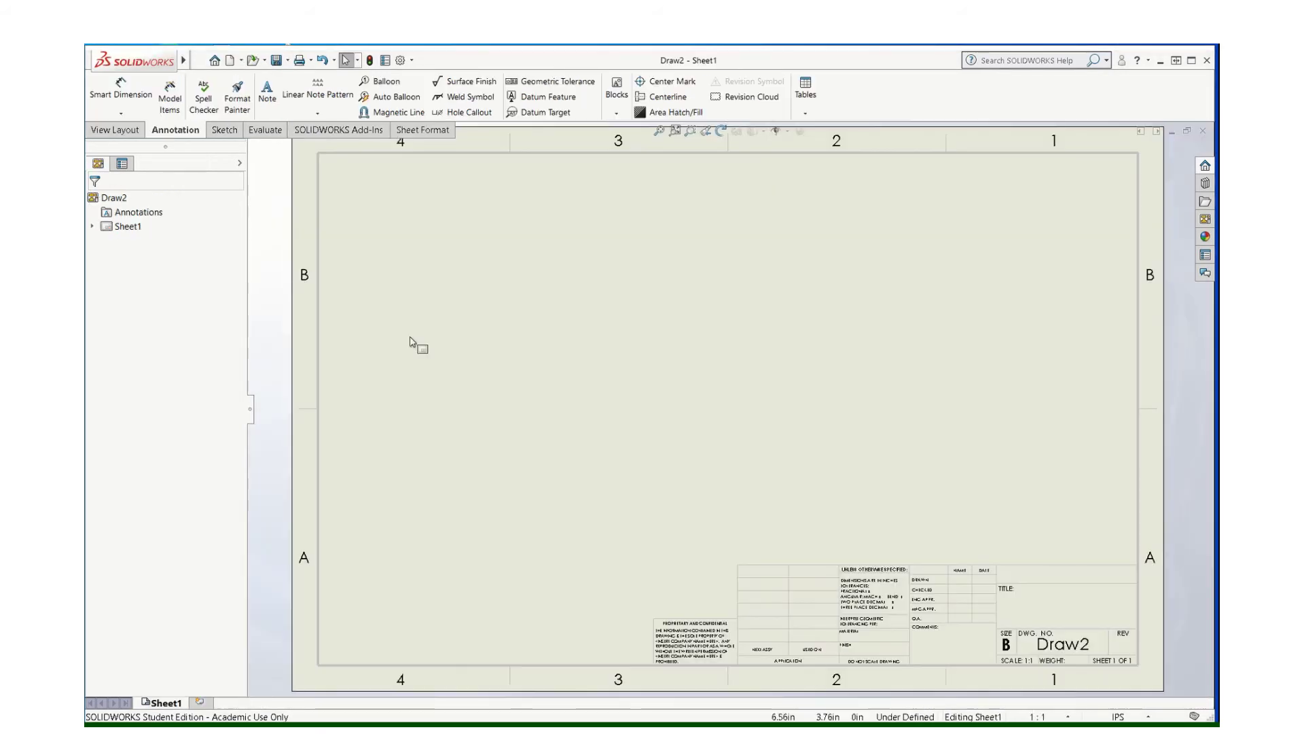
left_click(1201, 235)
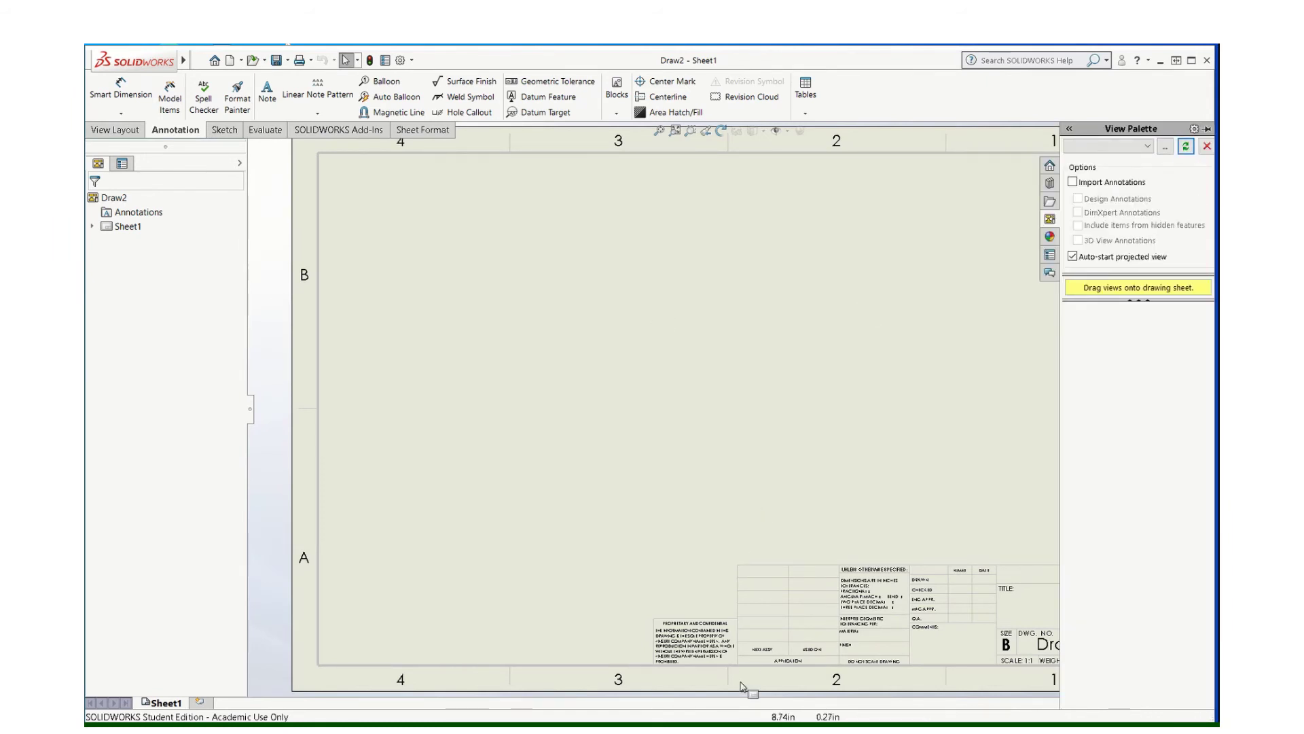
mouse_move(747, 730)
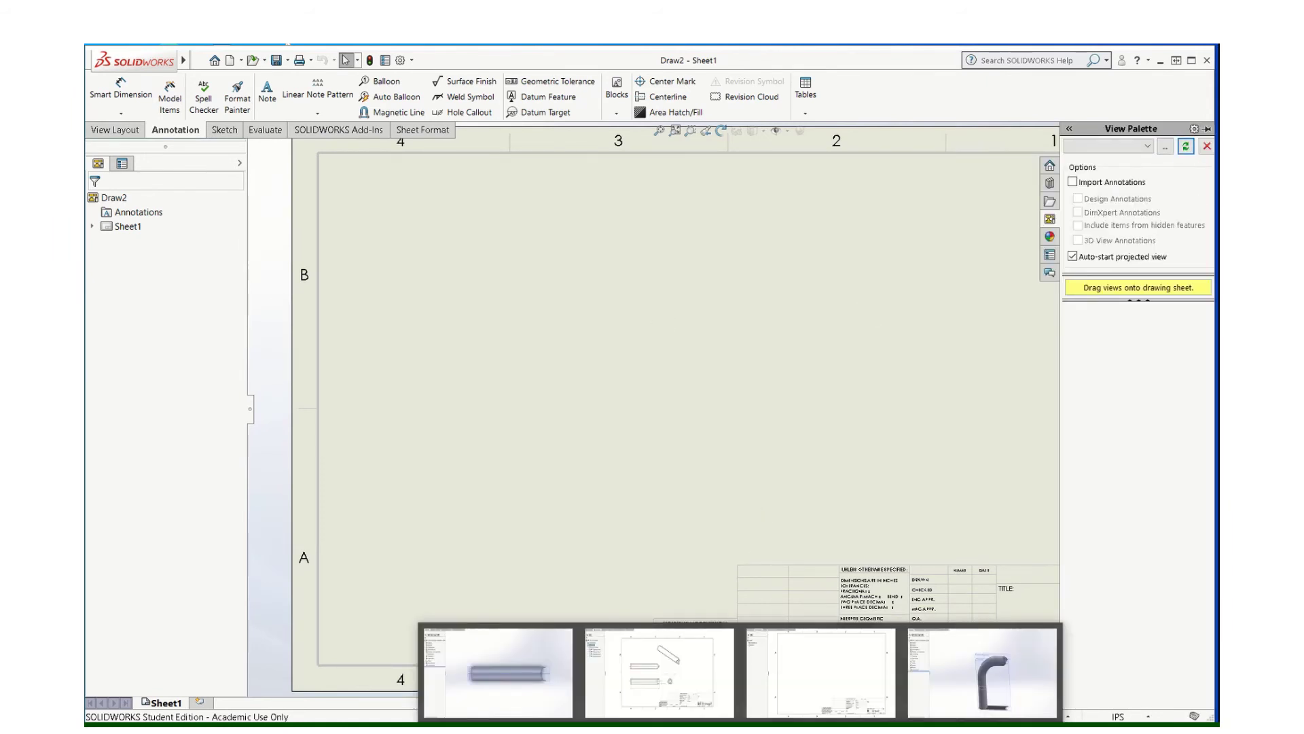
left_click(982, 672)
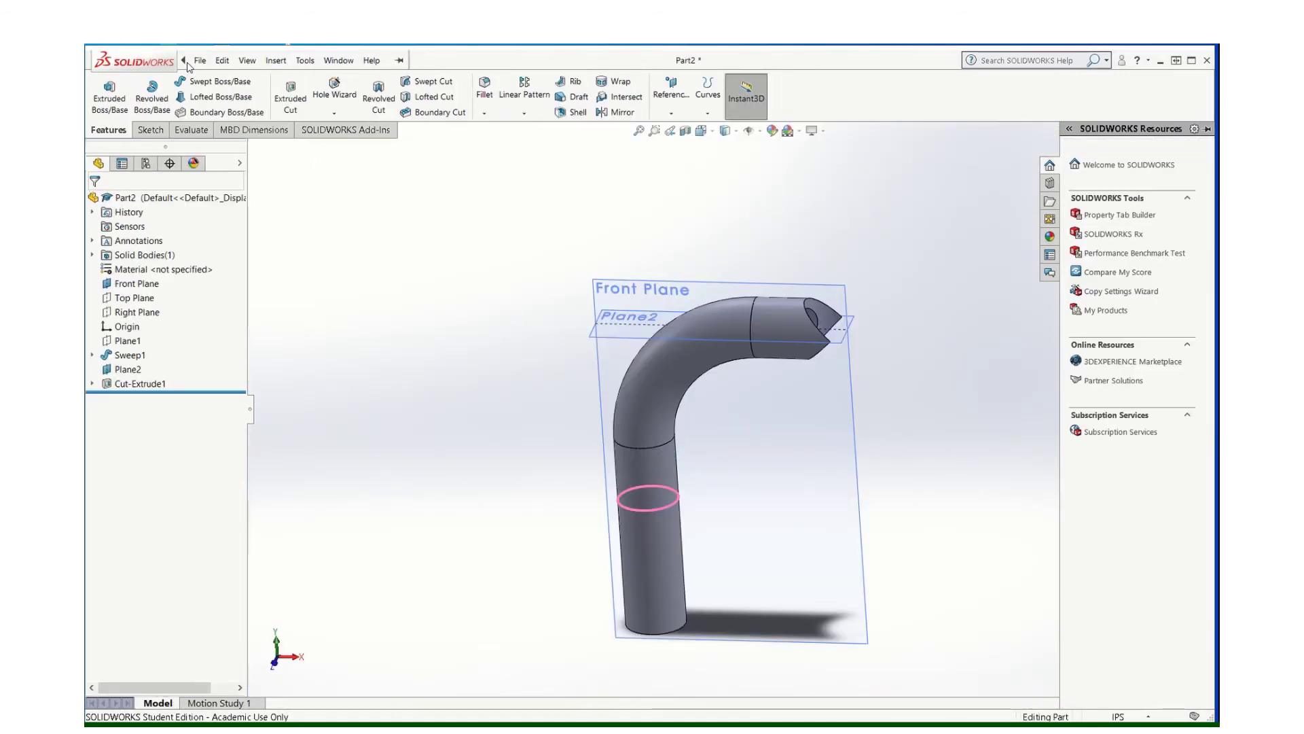
- Save the bent tube part in the tubing parts folder as "132 120 bent tube"
left_click(200, 60)
left_click(239, 216)
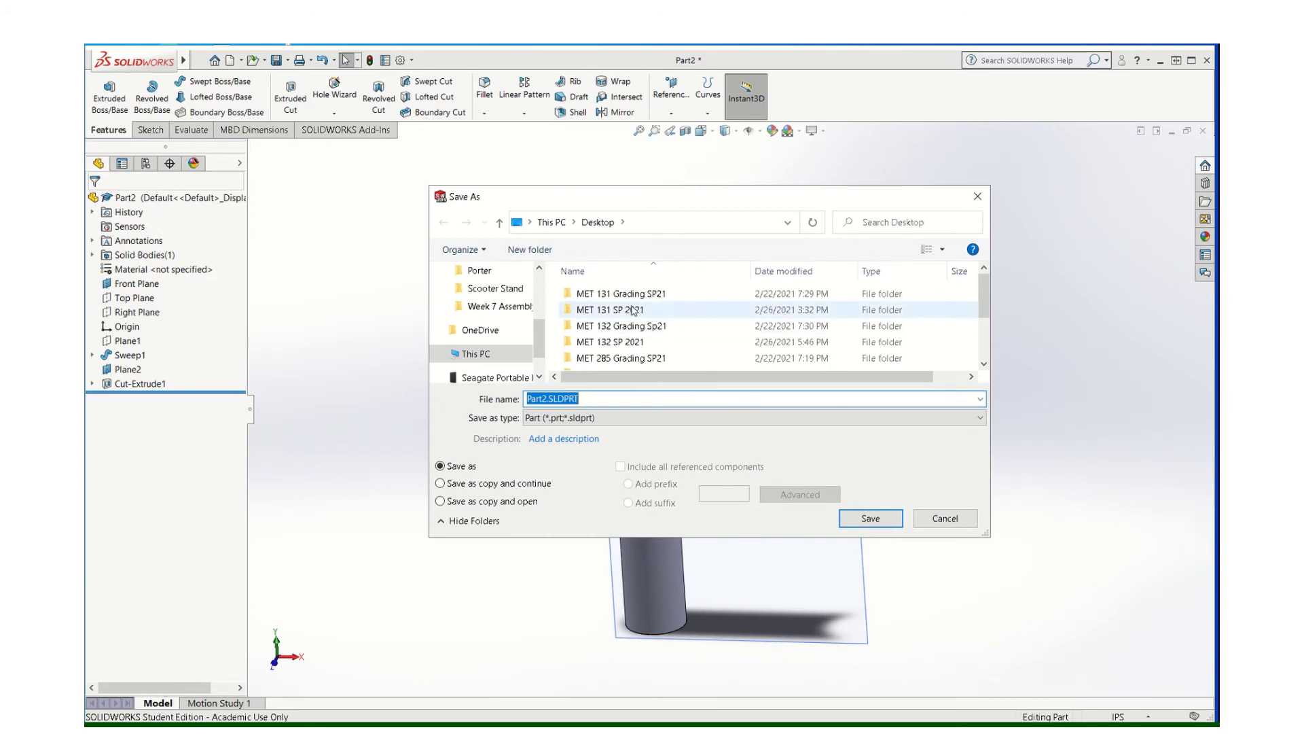
scroll(632, 311, "down", 2)
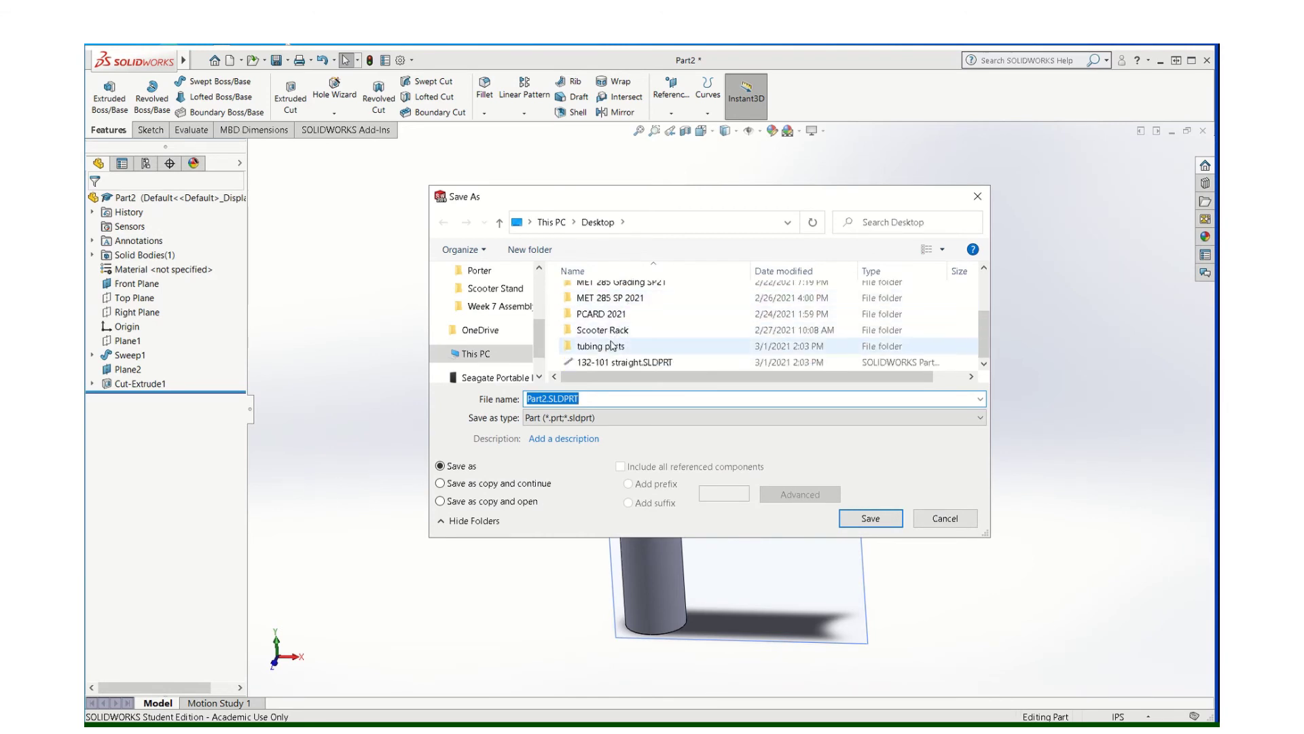
left_click(610, 346)
double_click(609, 347)
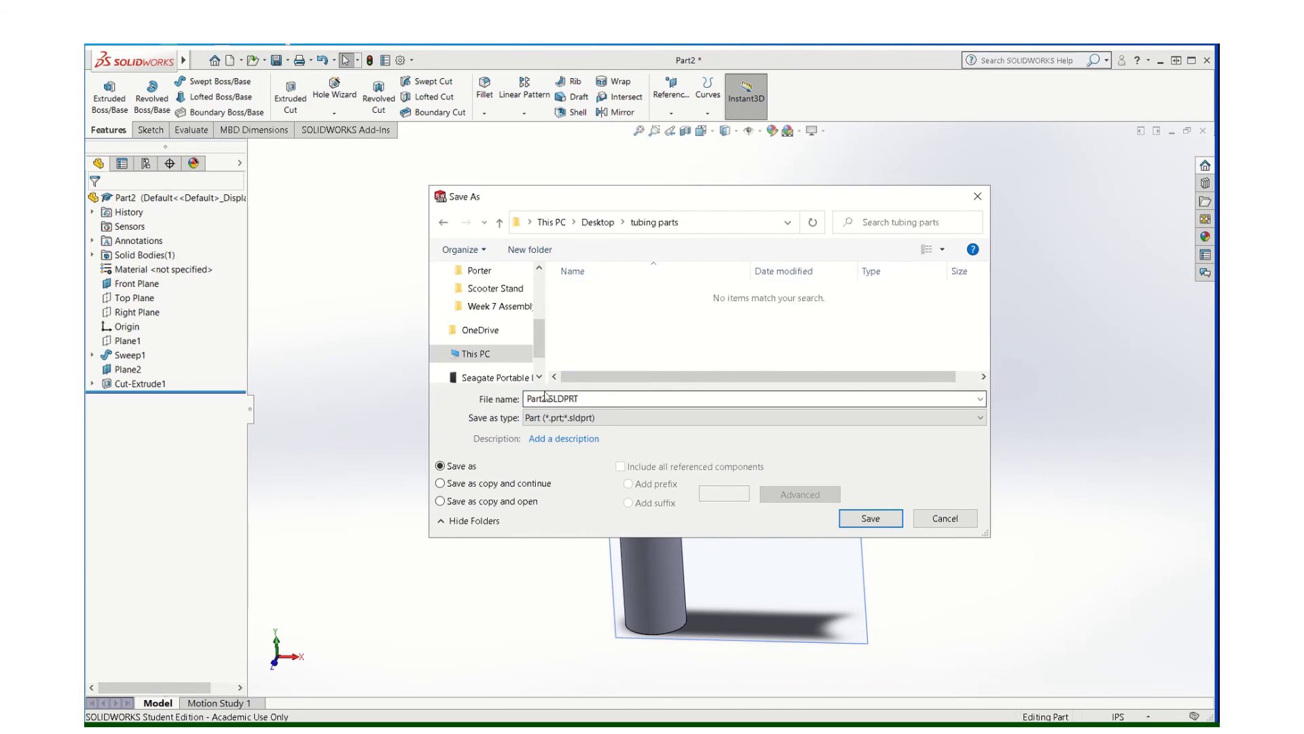
type("132 120 bent tube")
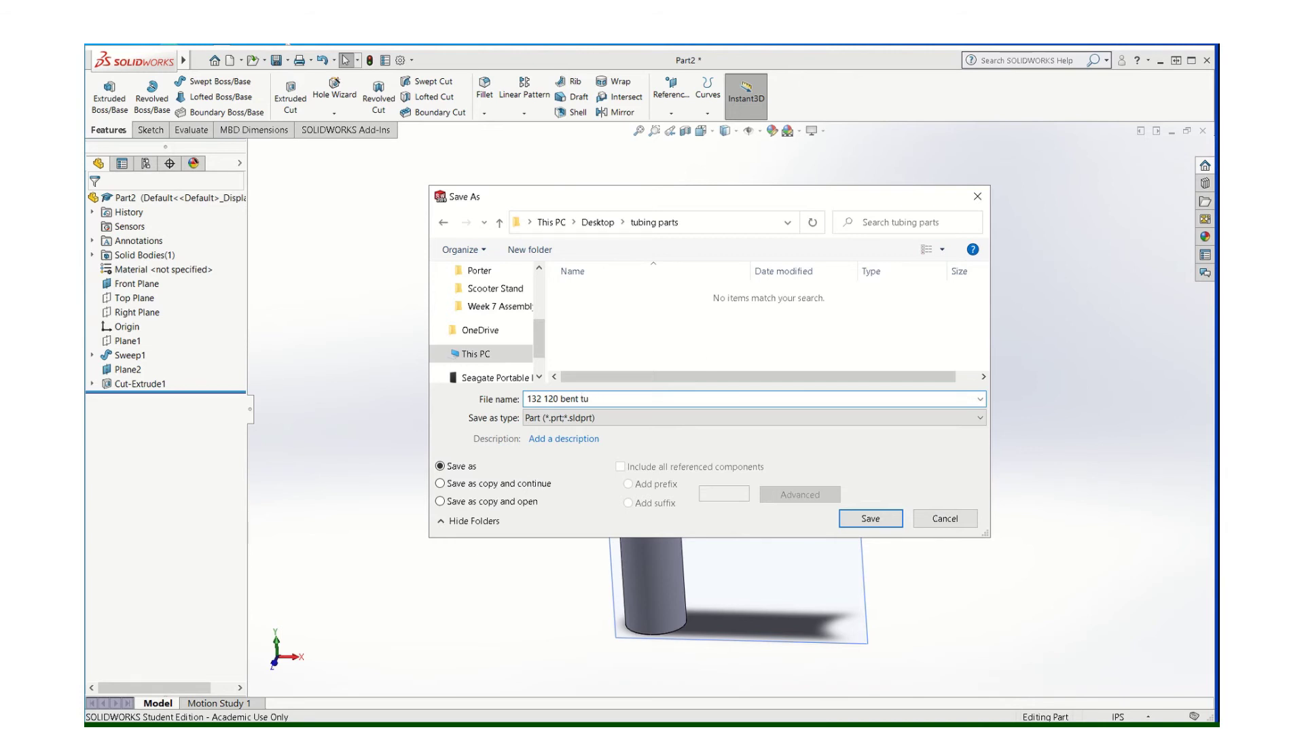
left_click(871, 519)
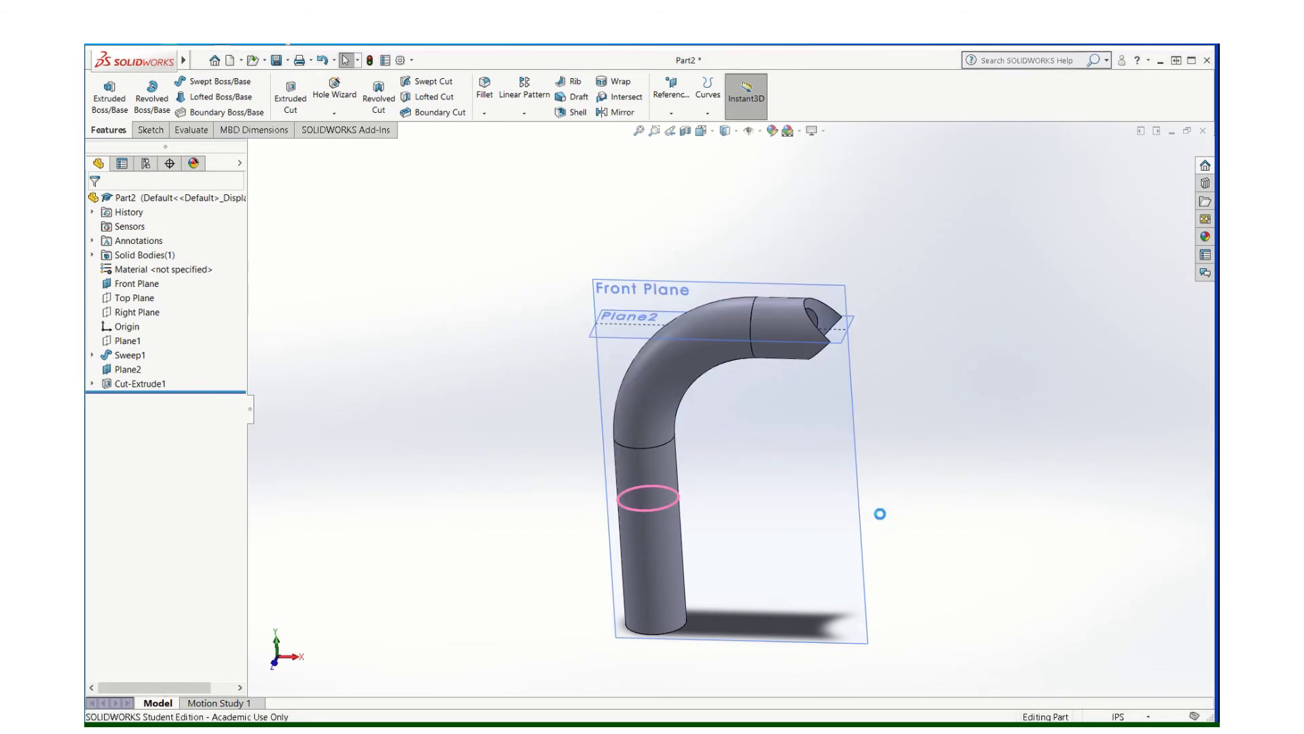
- Go to the blank Draw2 drawing and load the 132 120 bent tube part into the View Palette
mouse_move(898, 687)
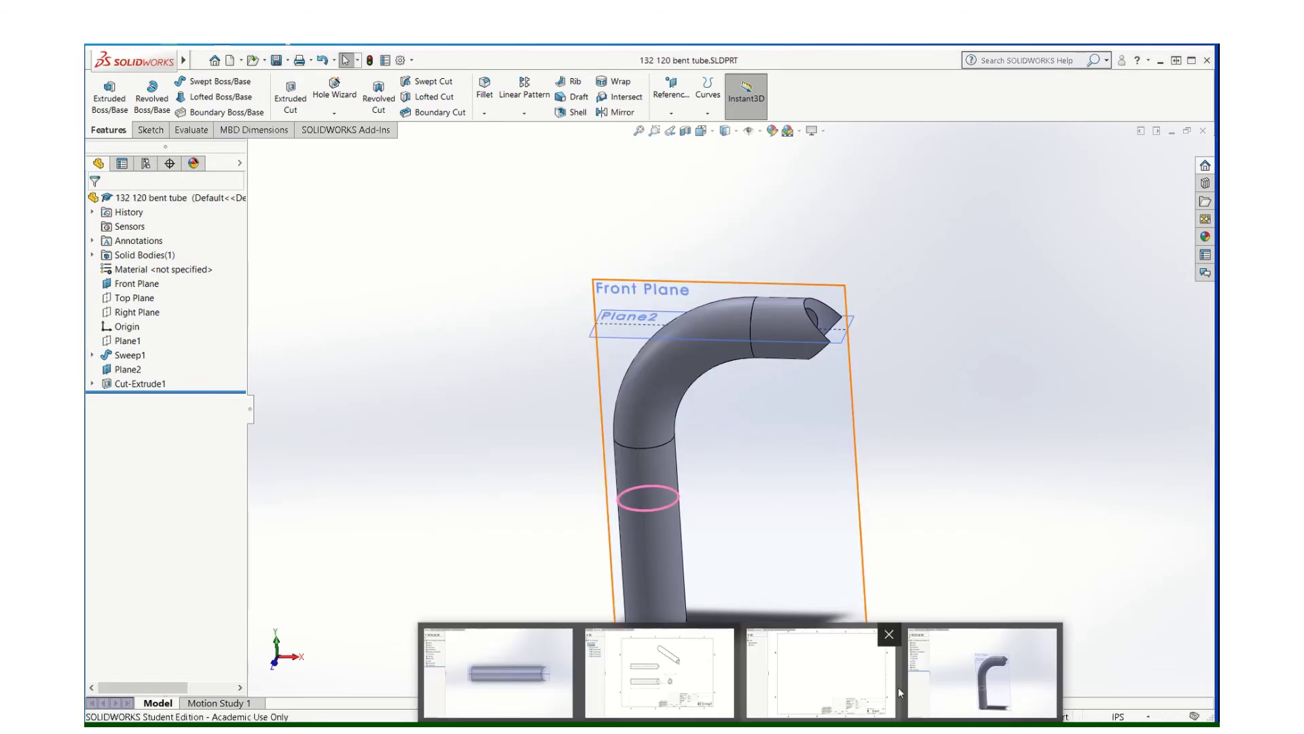
left_click(846, 684)
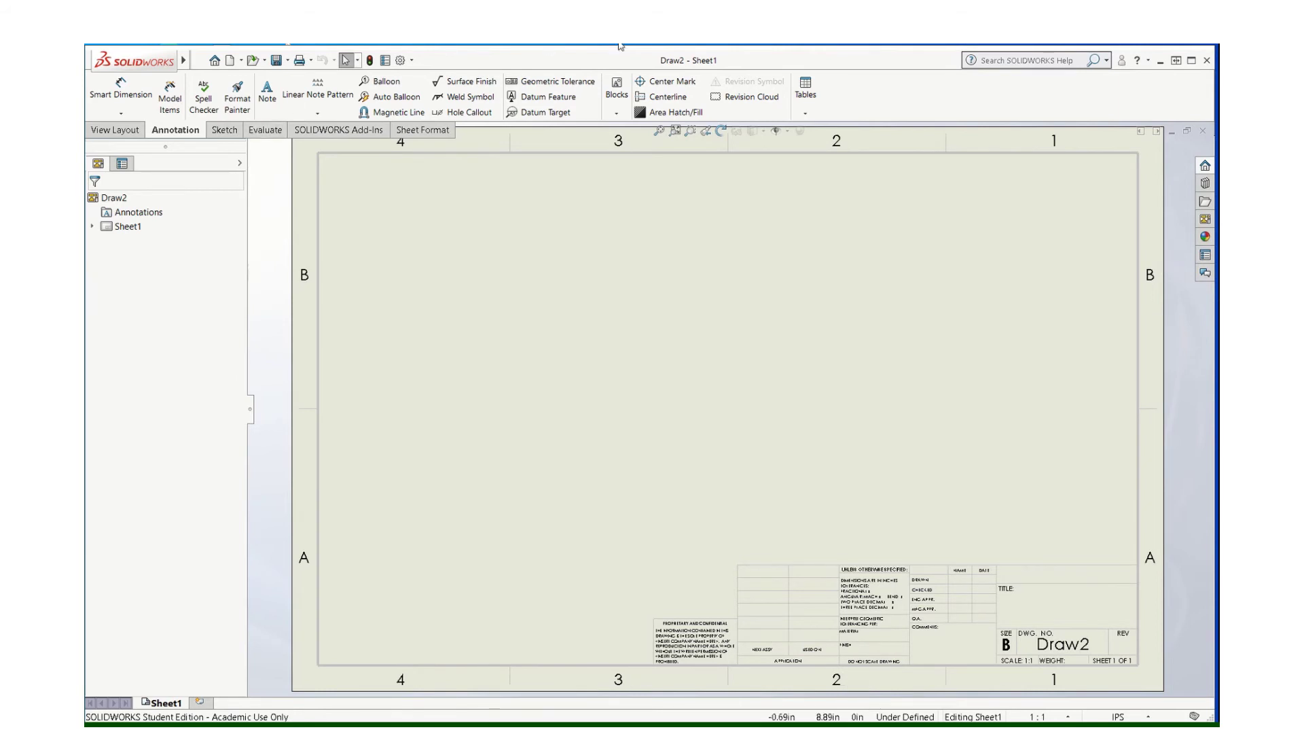
mouse_move(622, 48)
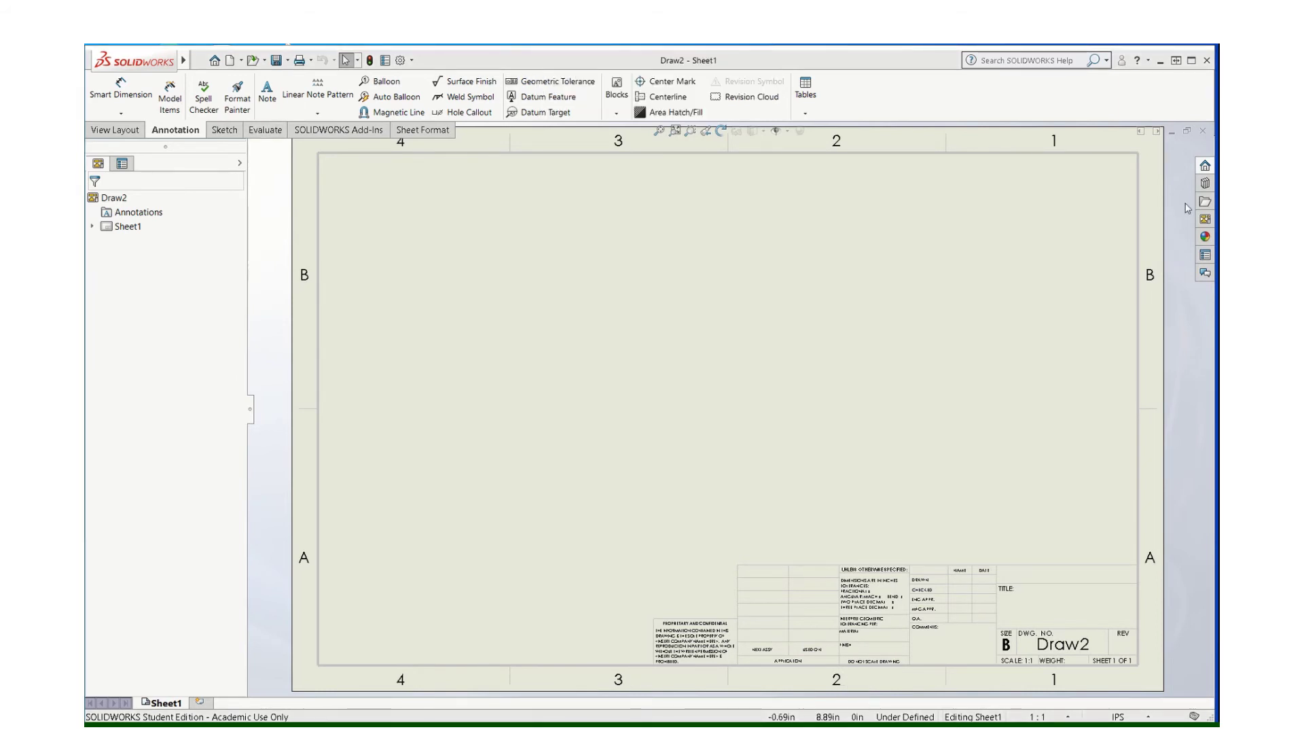
left_click(1205, 219)
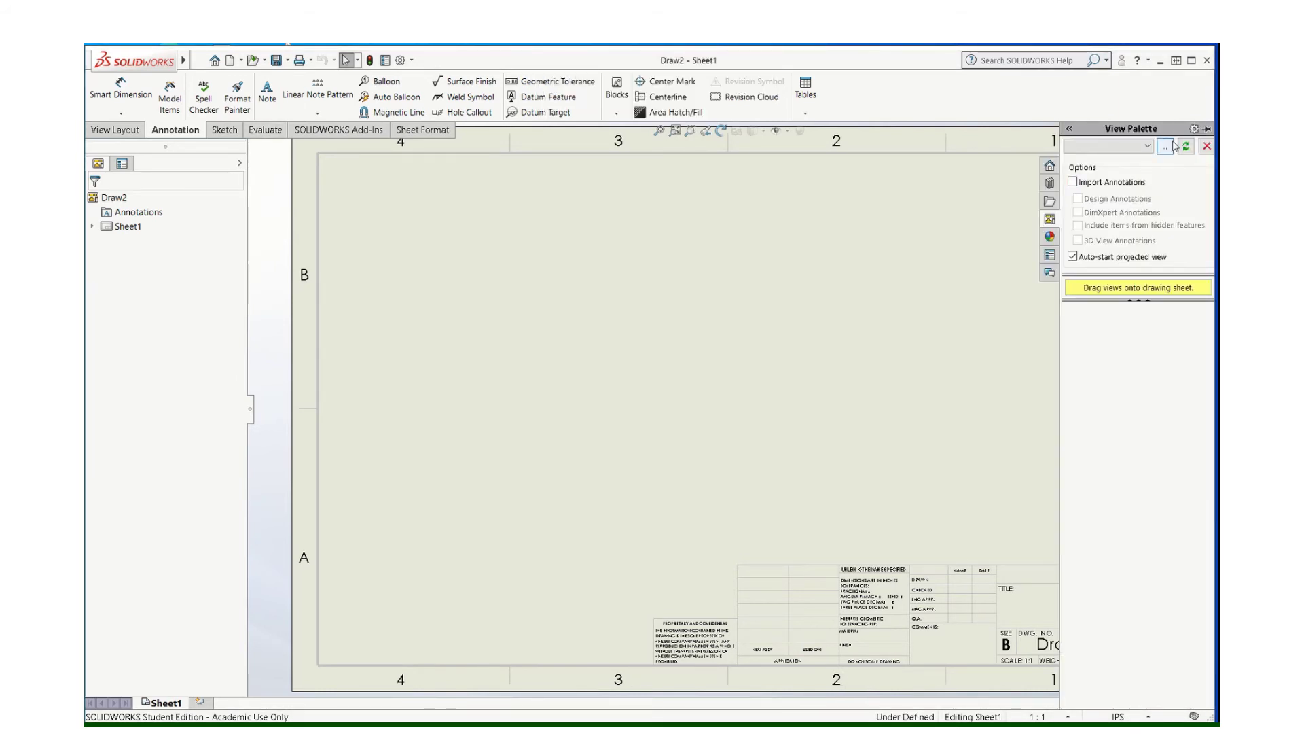
left_click(1147, 146)
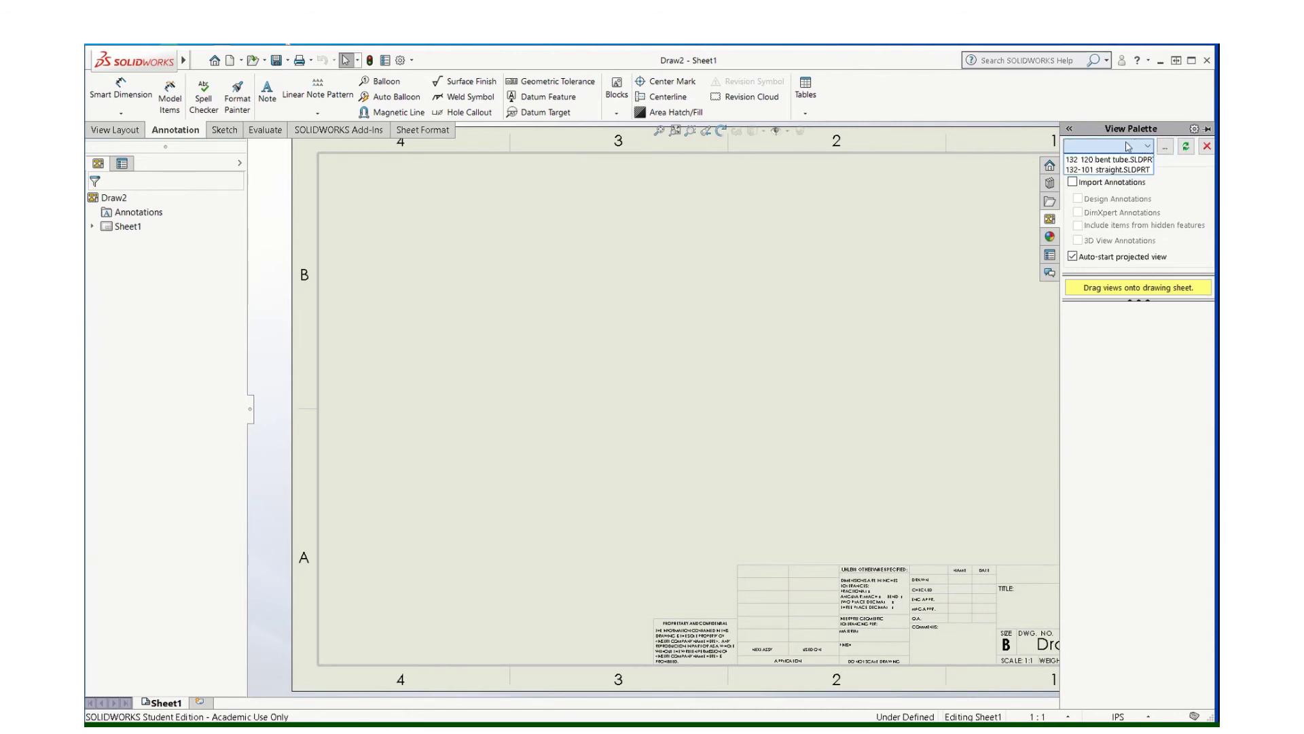
left_click(1119, 161)
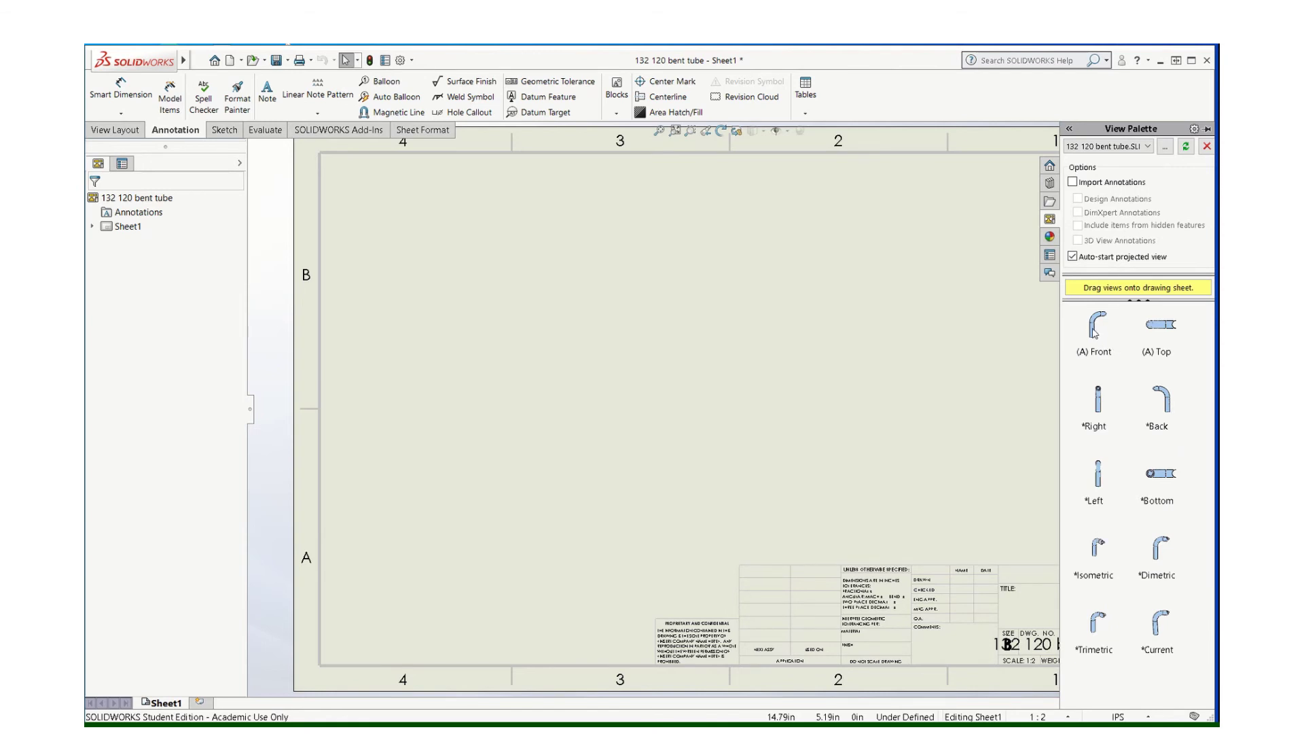
- Try the Front view of the bent tube on the sheet without projected views, and delete it
left_click_drag(1095, 332, 513, 423)
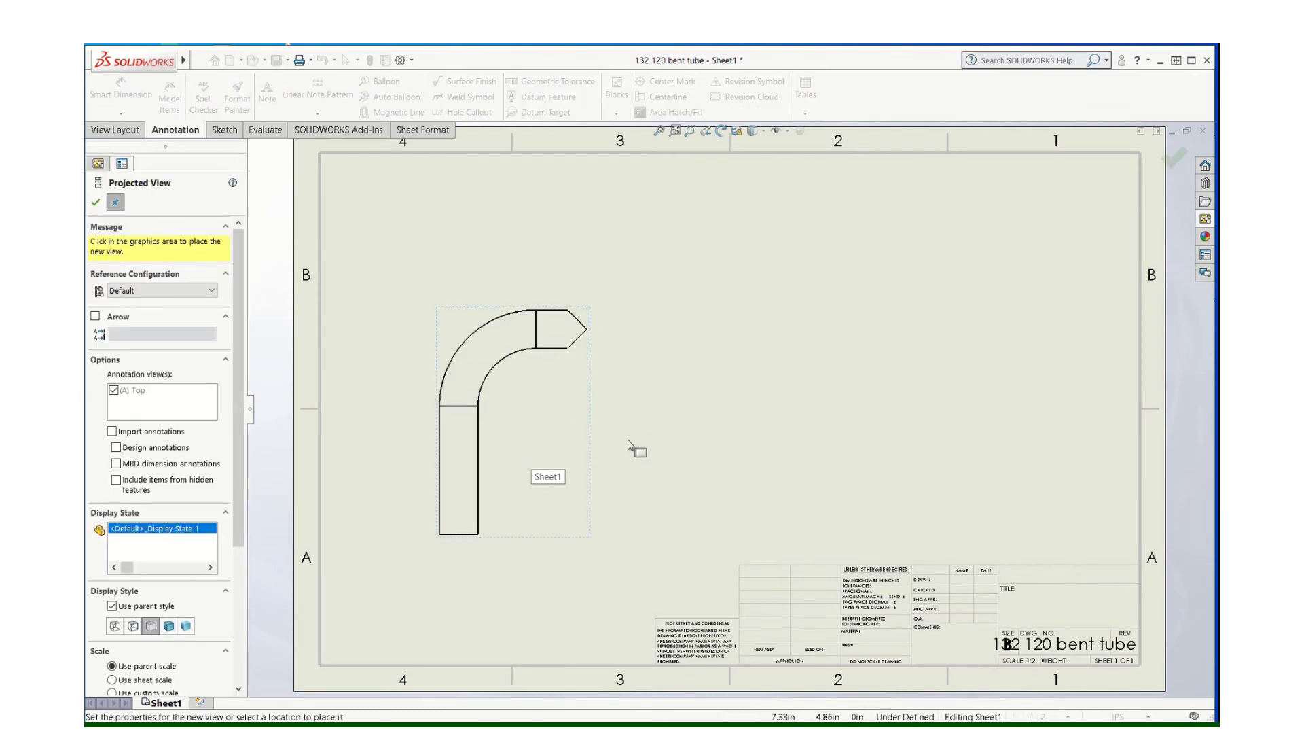
key("Escape")
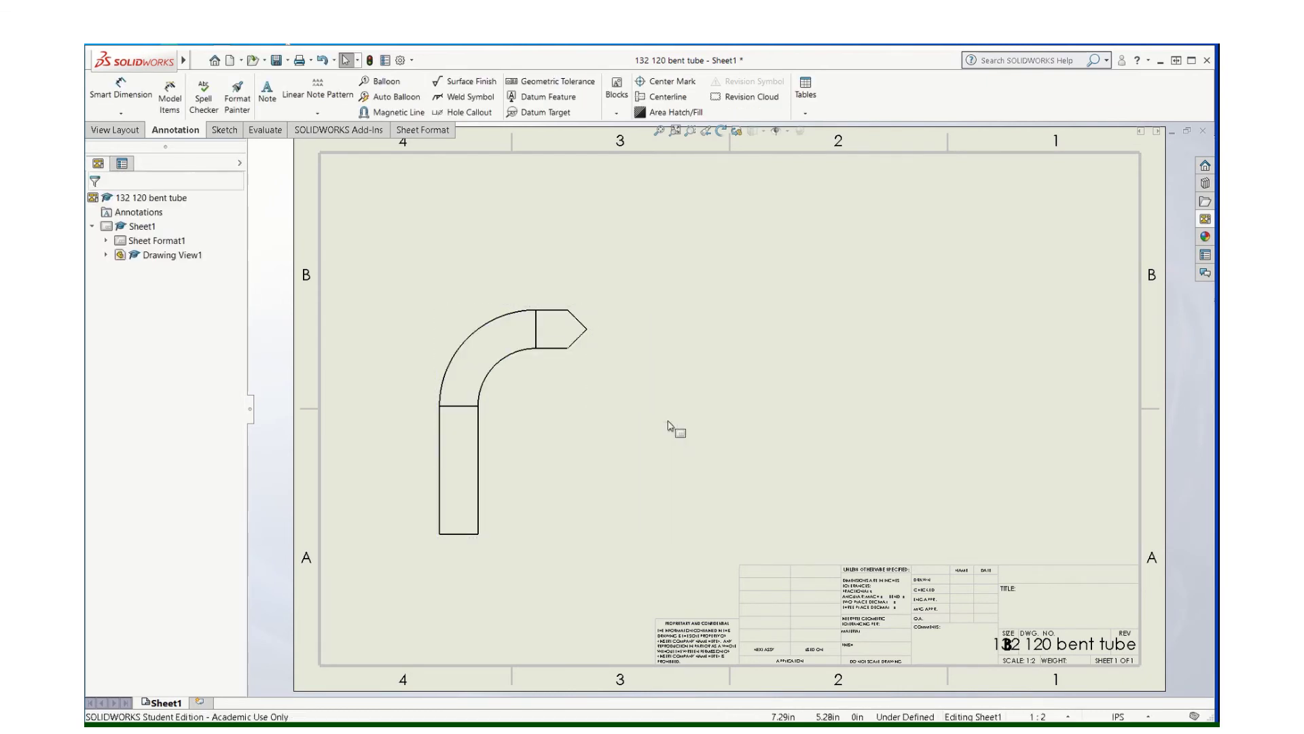
left_click(582, 533)
key("Delete")
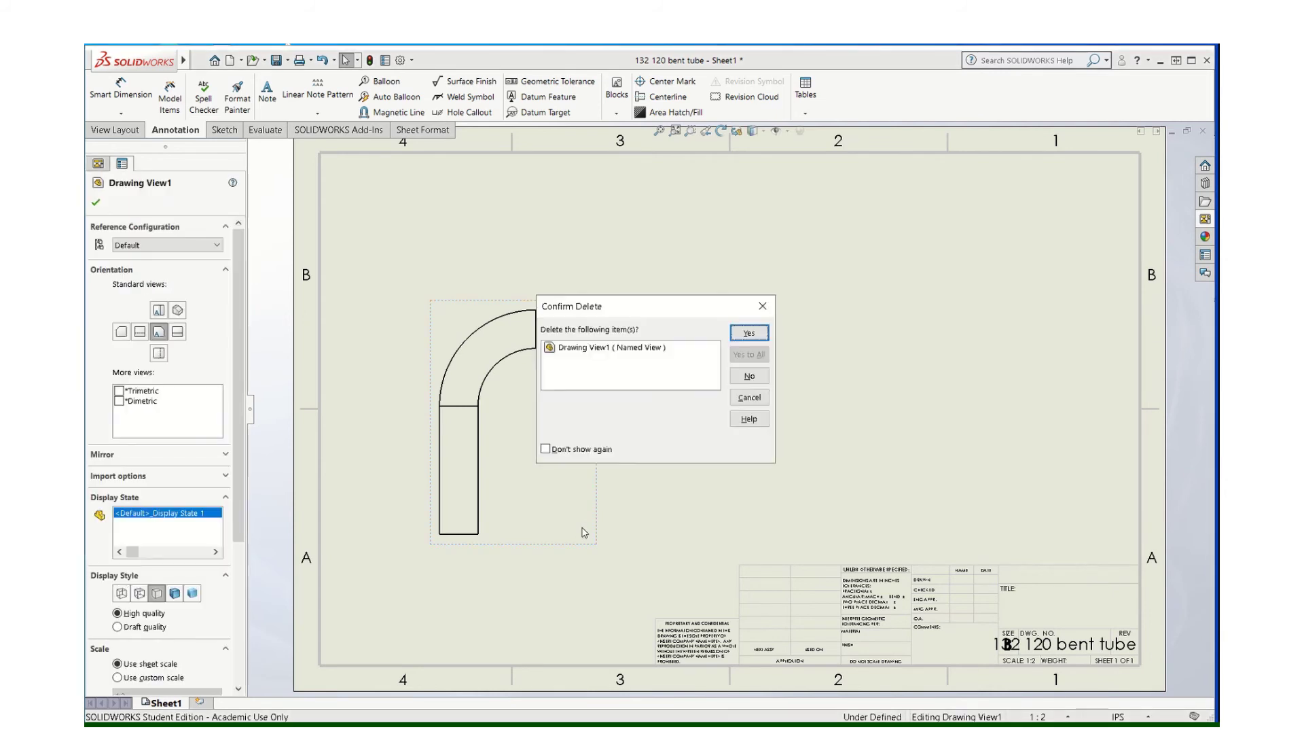
left_click(750, 334)
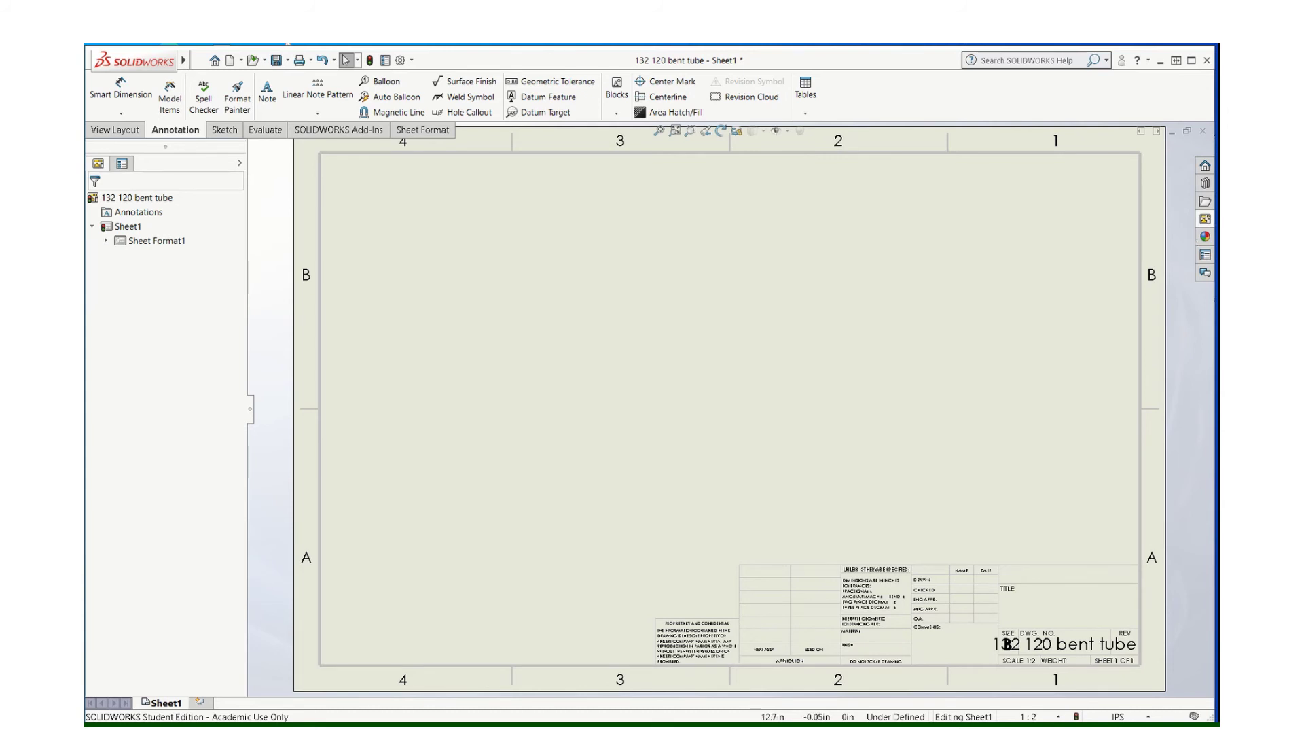
- In the bent tube part, orient the model normal to the Front Plane with the long leg horizontal and the coped end pointing up
mouse_move(740, 731)
left_click(982, 672)
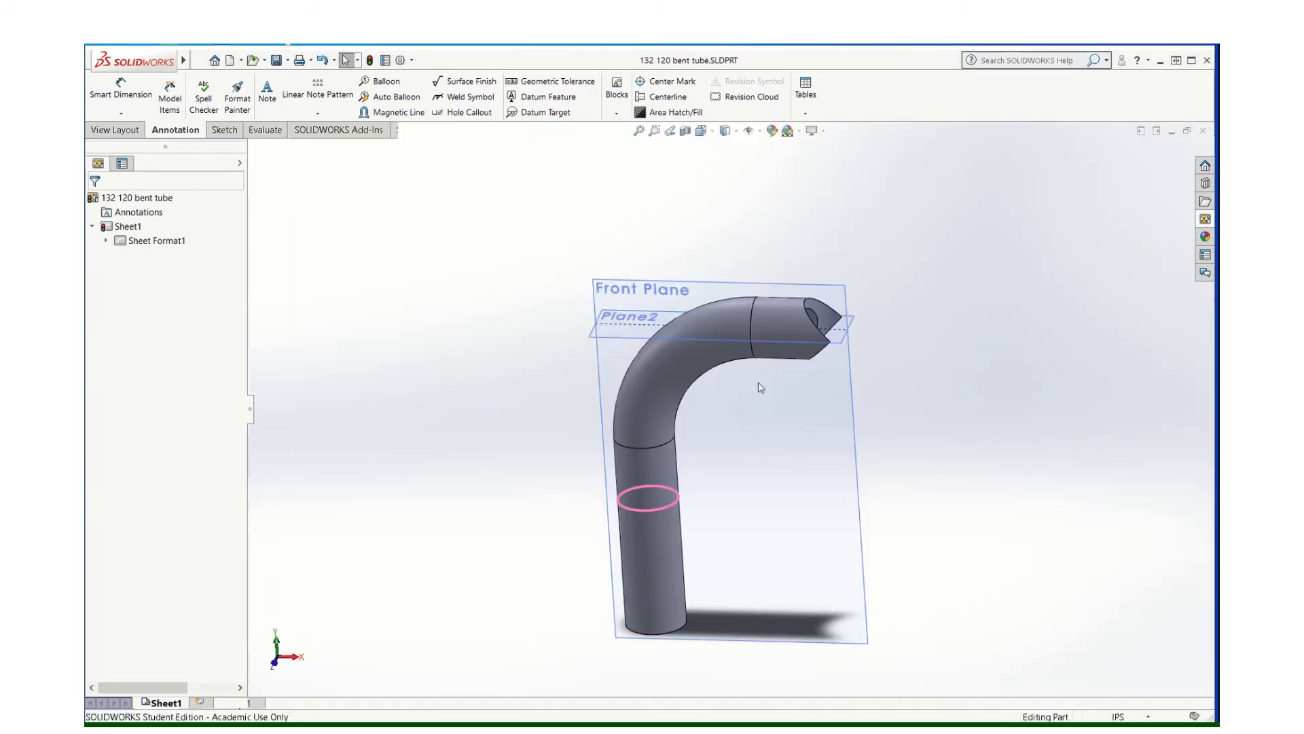
middle_click_drag(752, 396, 773, 516)
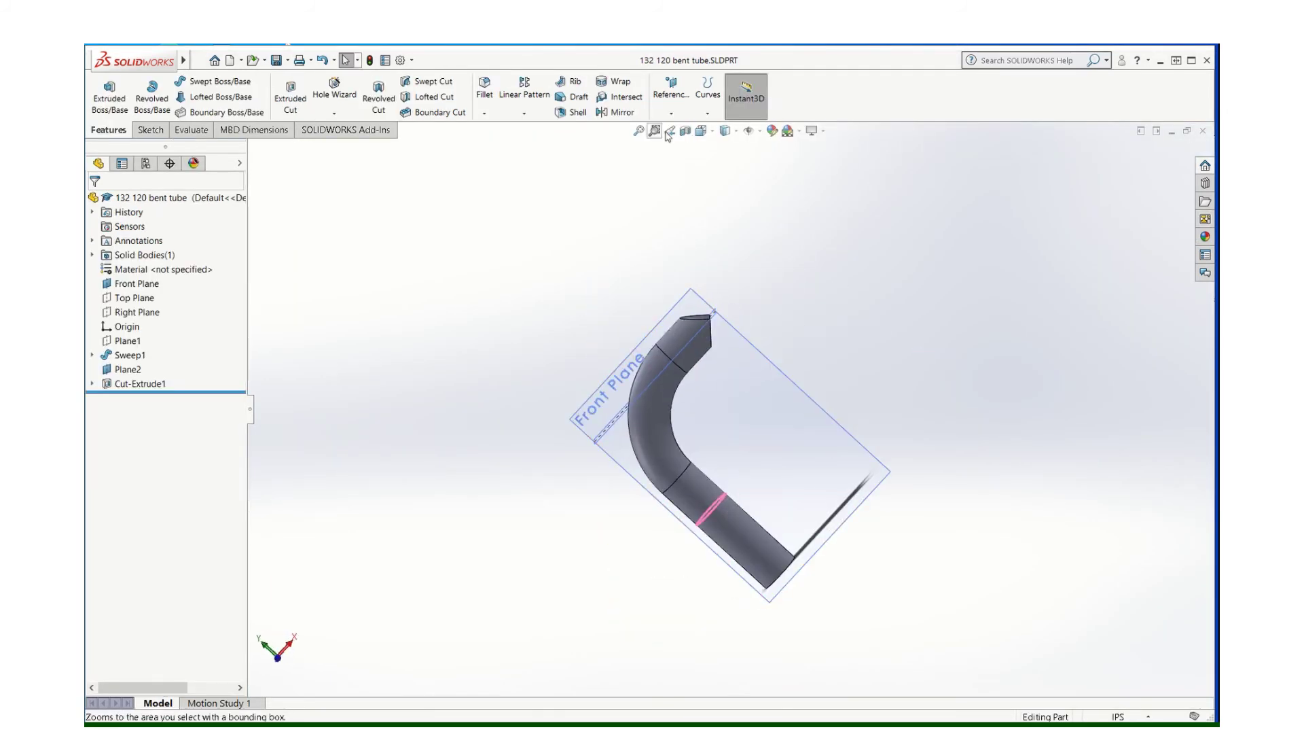
left_click(700, 131)
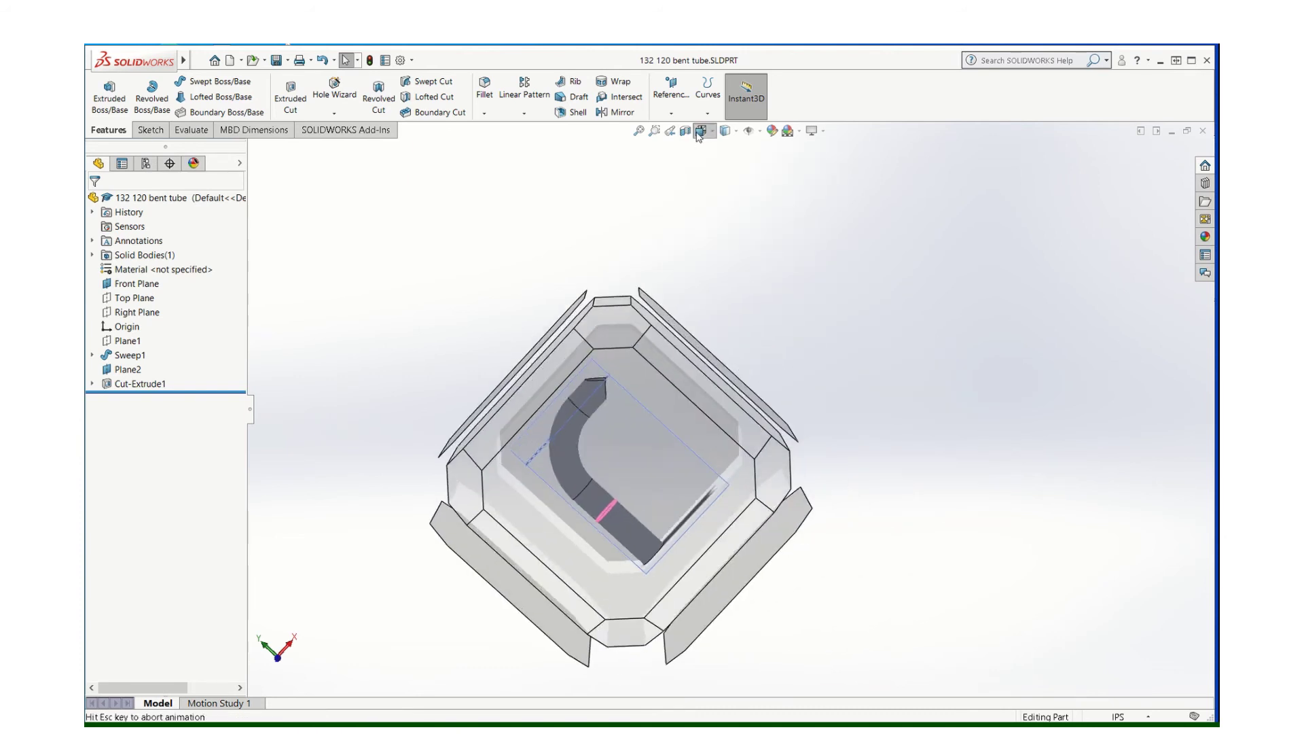
left_click(593, 471)
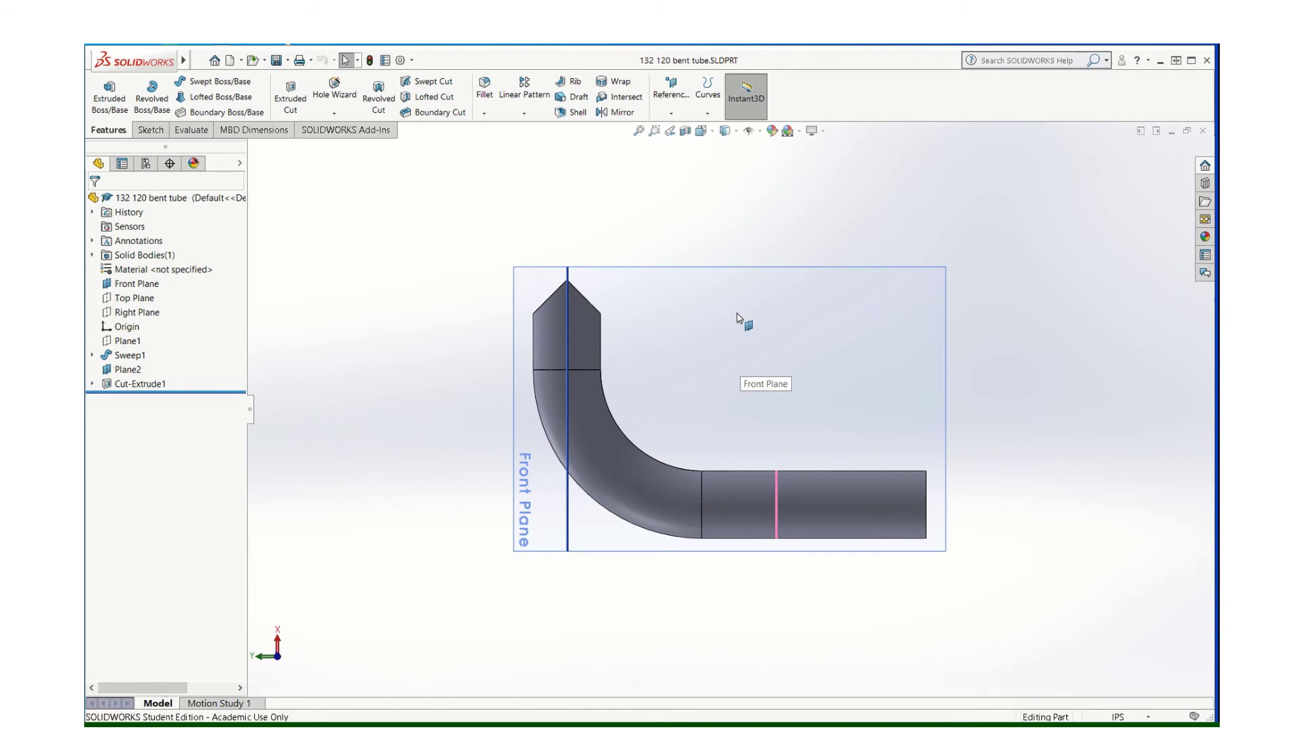
- Return to the bent tube drawing, refresh the View Palette and place the Current view as the base view in the sheet's lower-left area
mouse_move(815, 714)
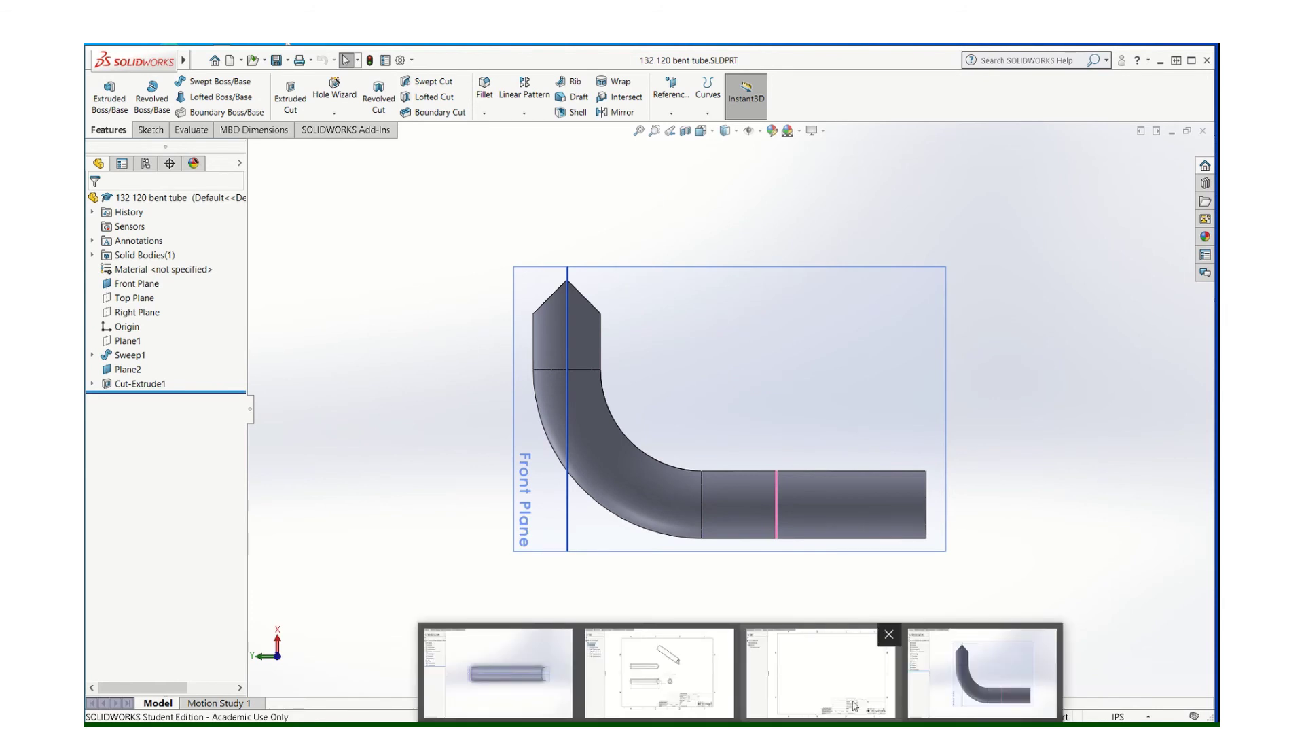
left_click(853, 707)
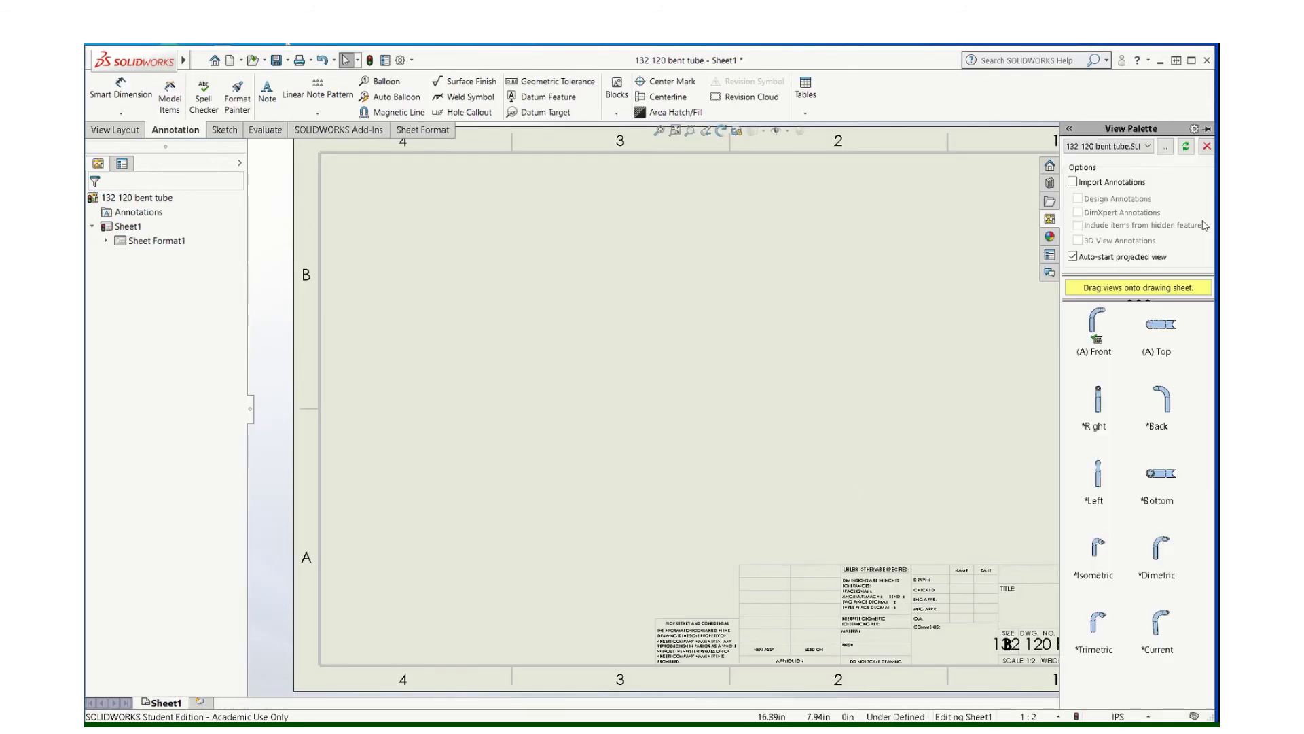
left_click(1185, 146)
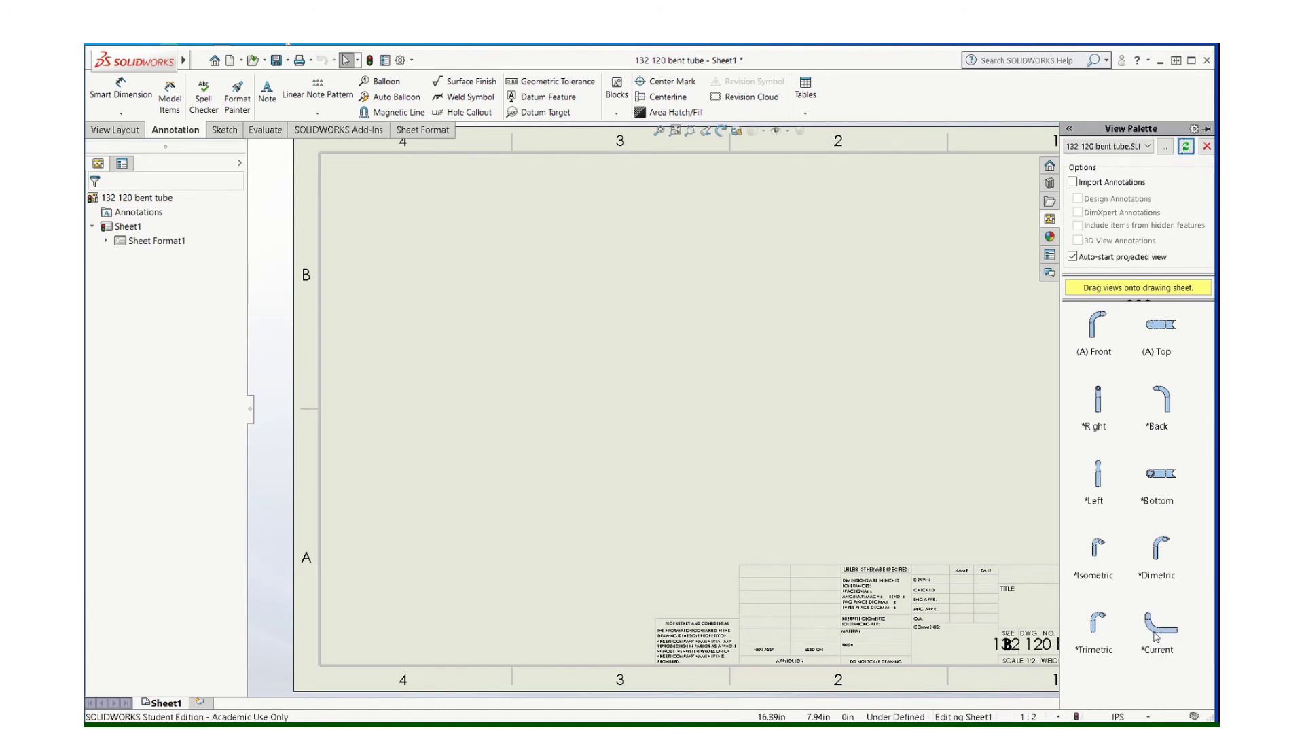
left_click_drag(1155, 636, 545, 449)
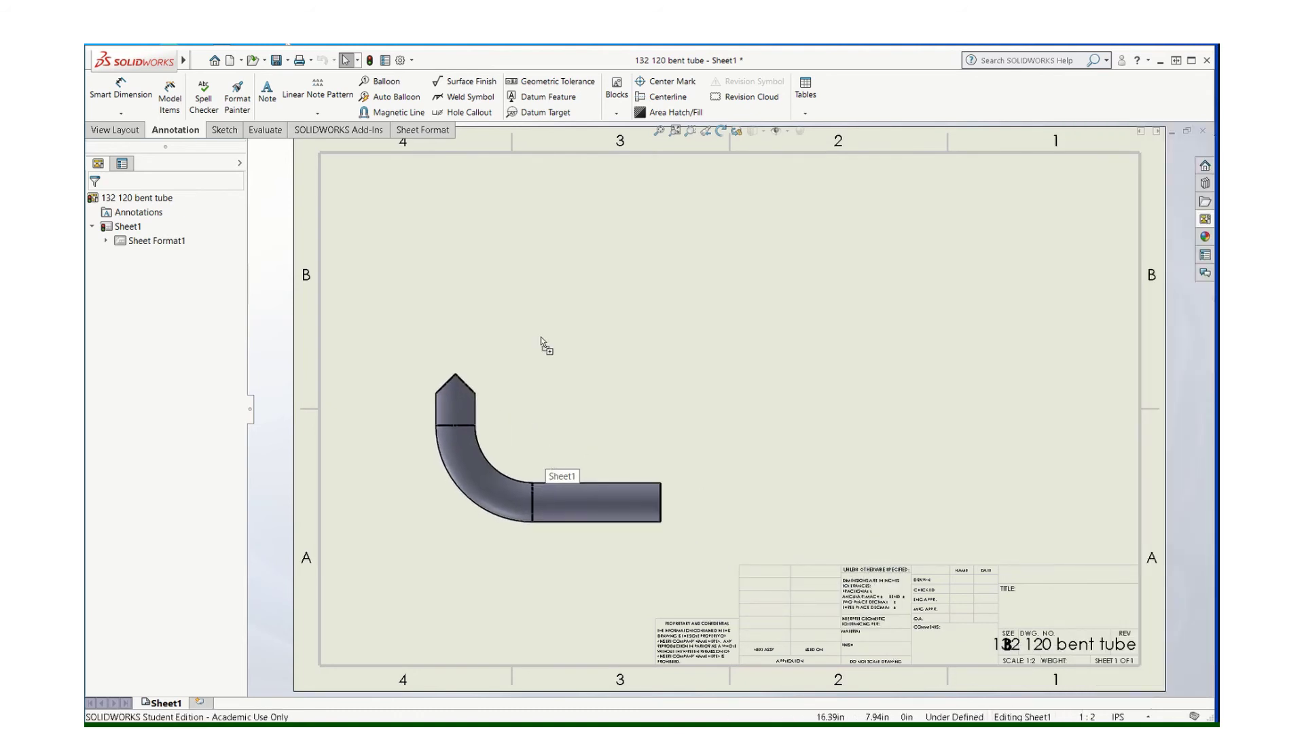
- Project a top view above the base view, a side view to its right and an isometric view diagonally above it
left_click(539, 290)
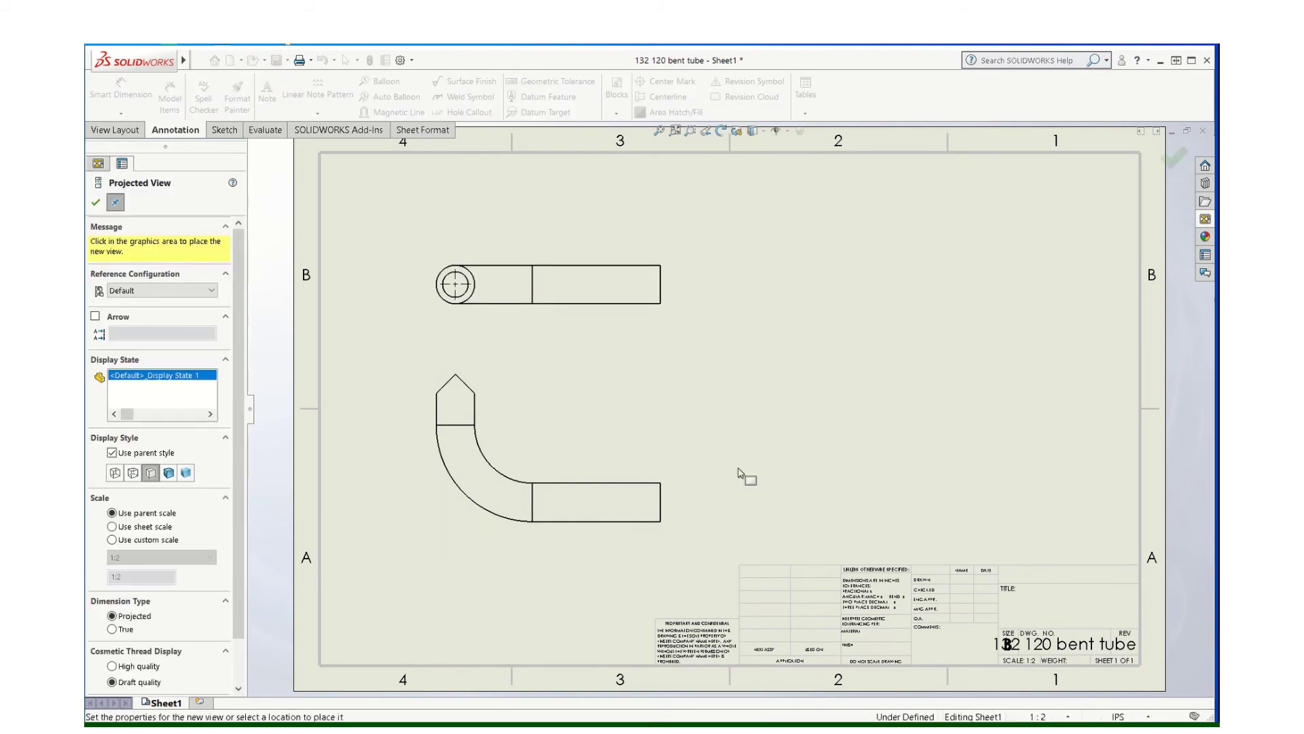
left_click(742, 471)
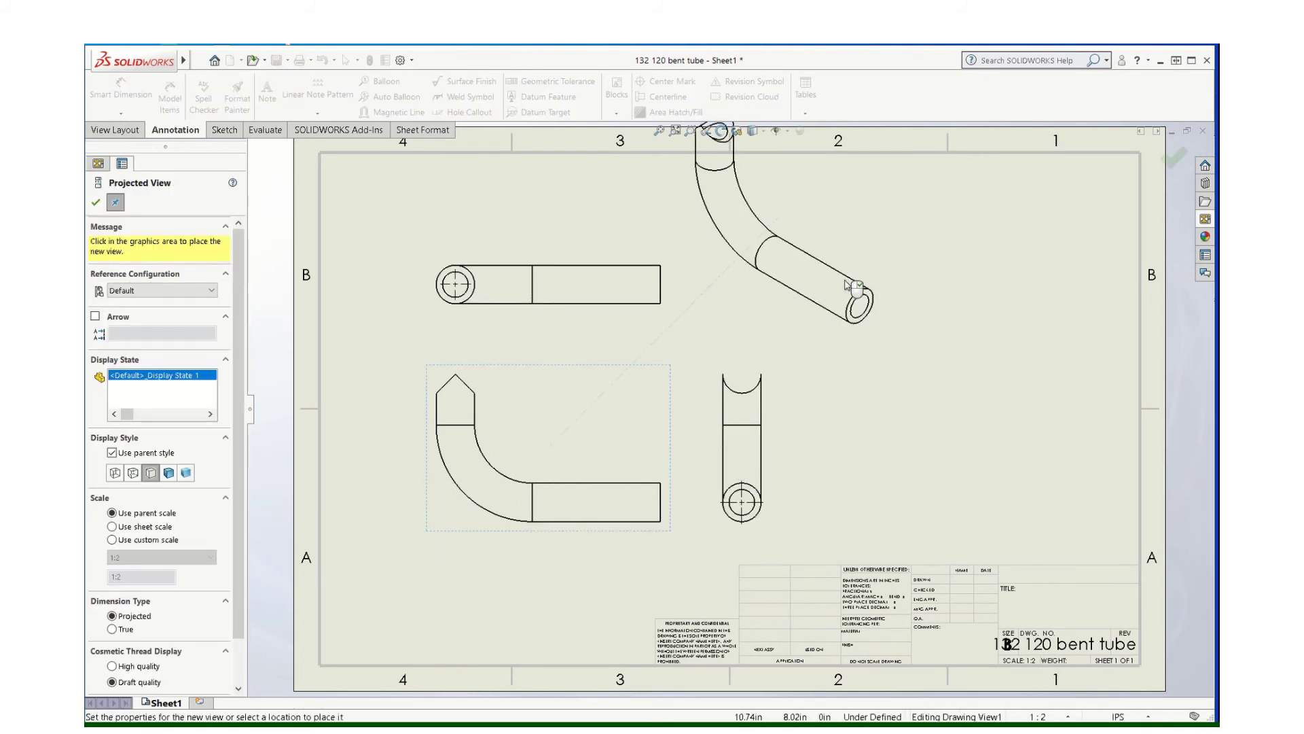
left_click(843, 280)
key("Escape")
- Move the isometric view inside the border, to the upper-right area of the sheet
scroll(861, 312, "up", 3)
scroll(827, 371, "down", 2)
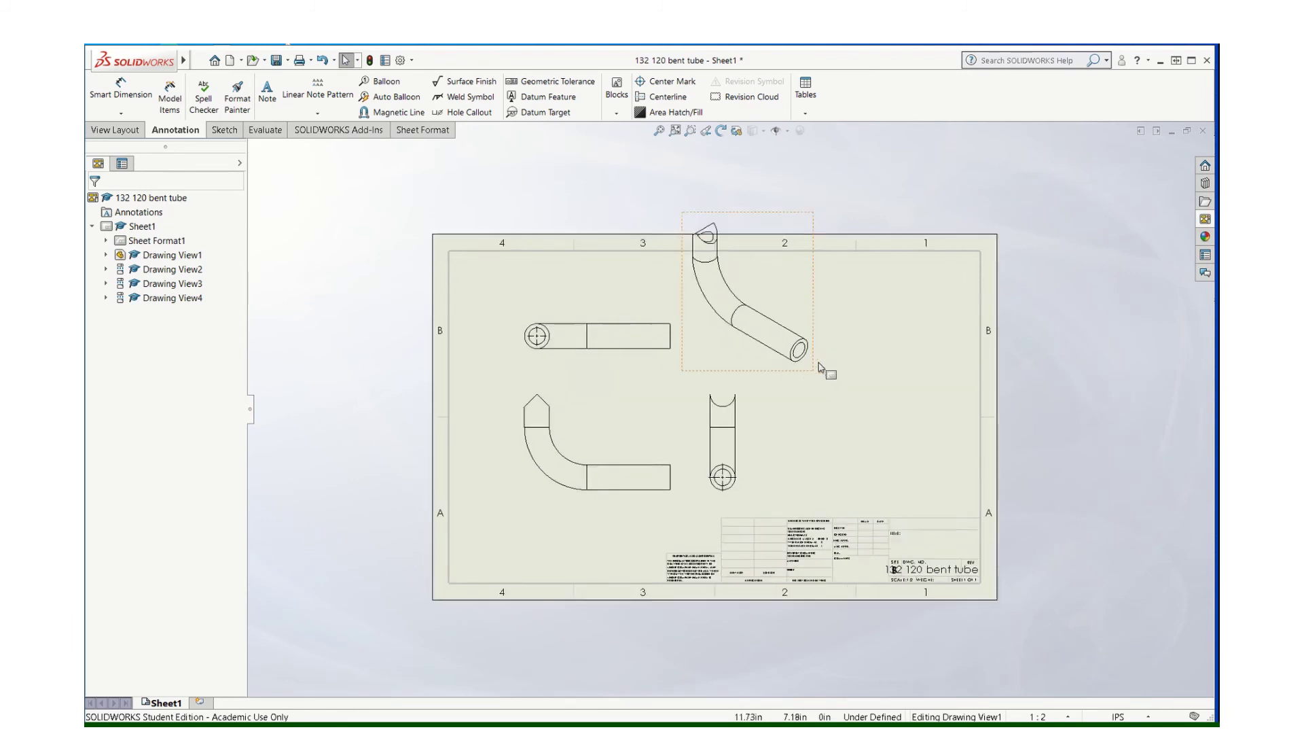
left_click_drag(811, 370, 875, 414)
key("f")
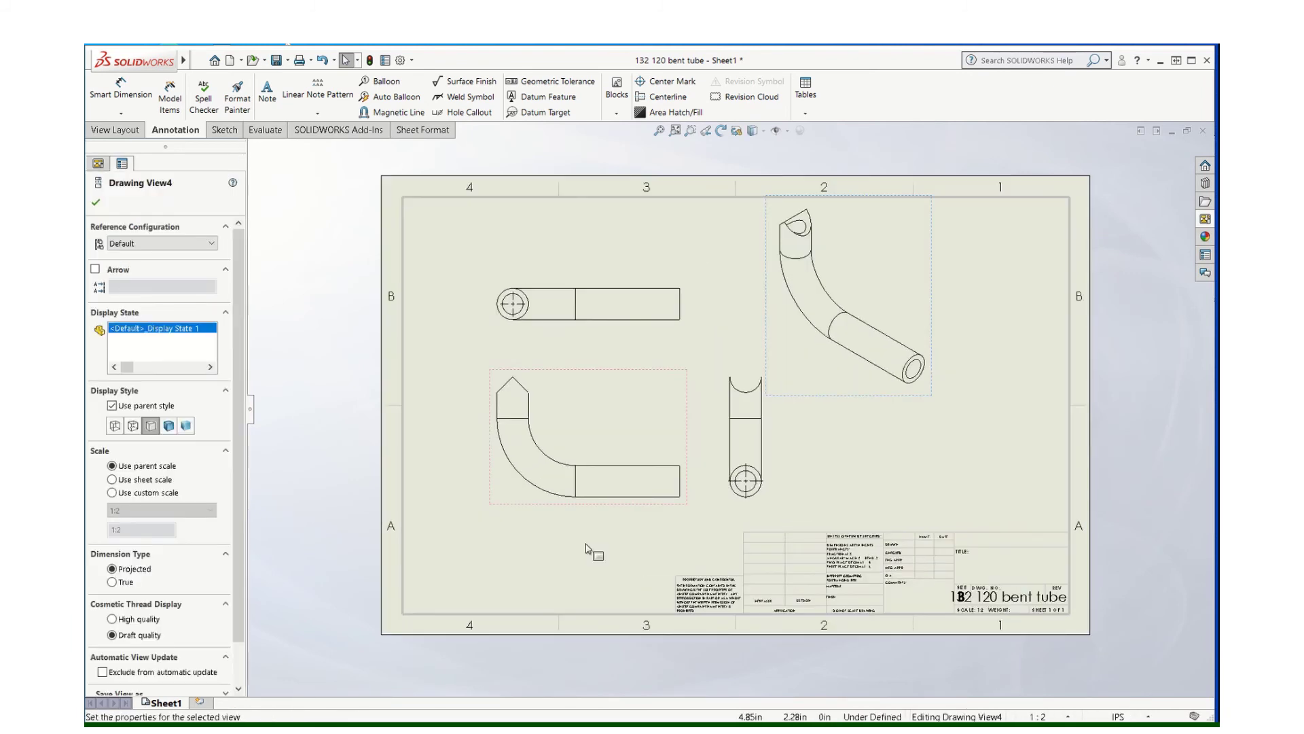
left_click(589, 547)
- Set the base view of the bent tube to a custom scale of 1:4
left_click(524, 505)
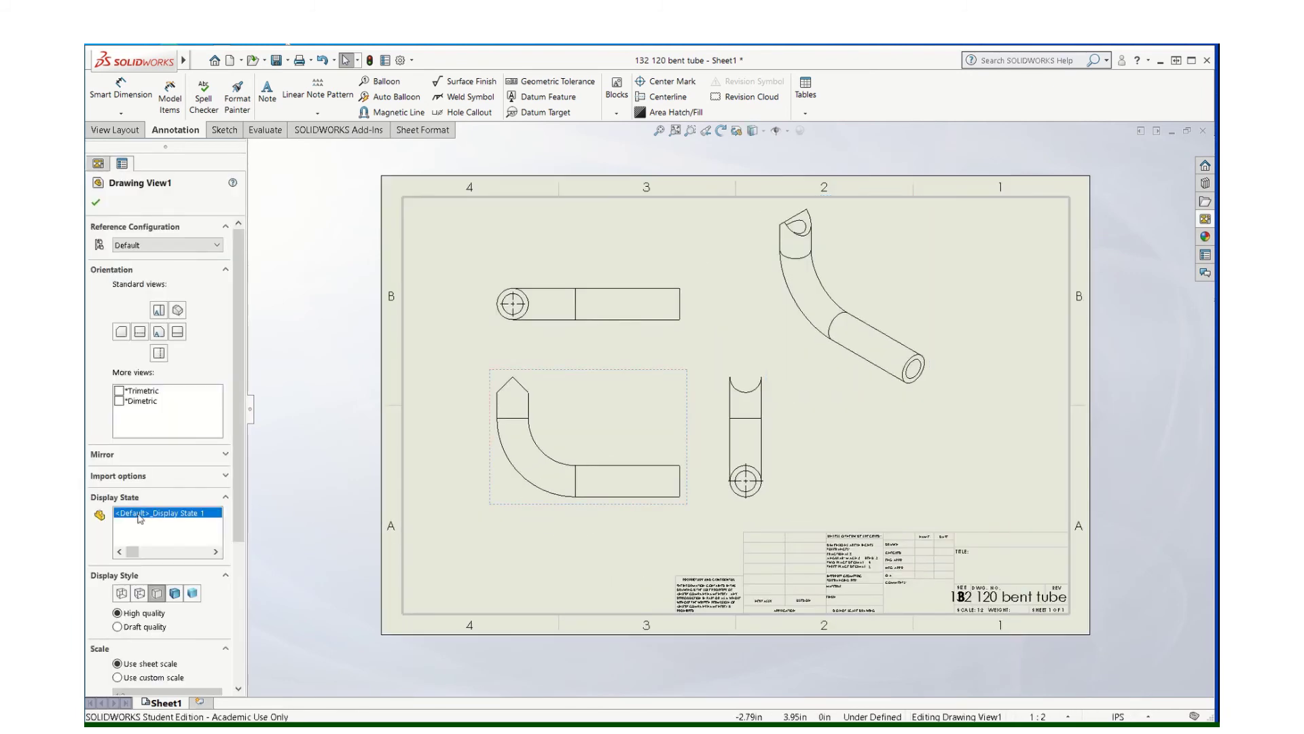
scroll(229, 480, "down", 5)
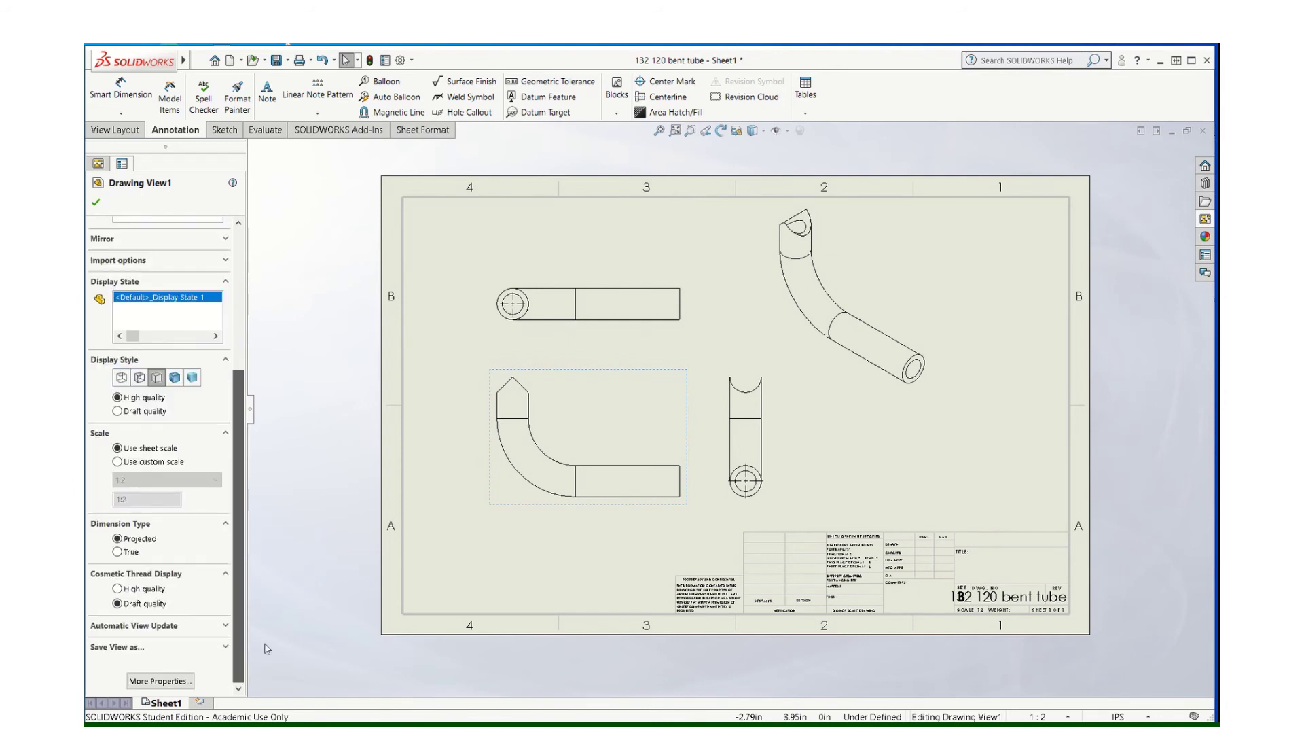
left_click(118, 461)
left_click(215, 480)
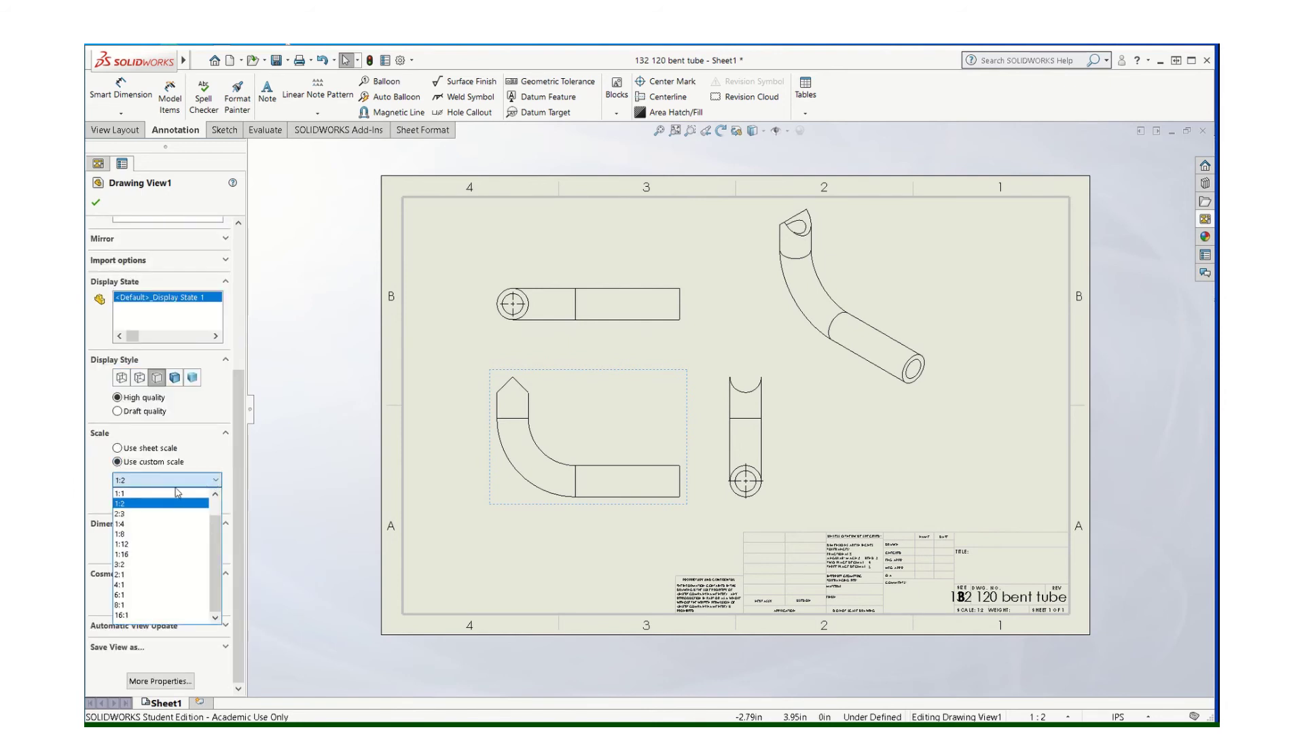
left_click(140, 527)
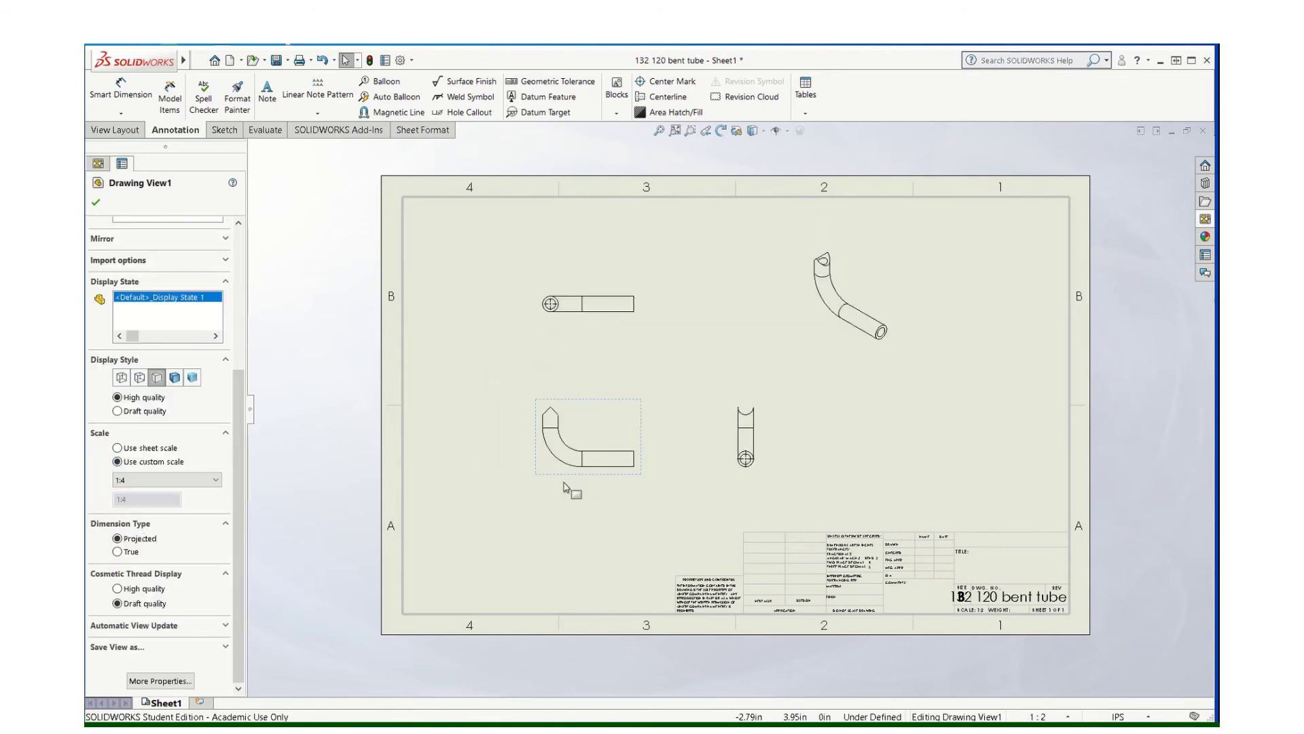
left_click(95, 204)
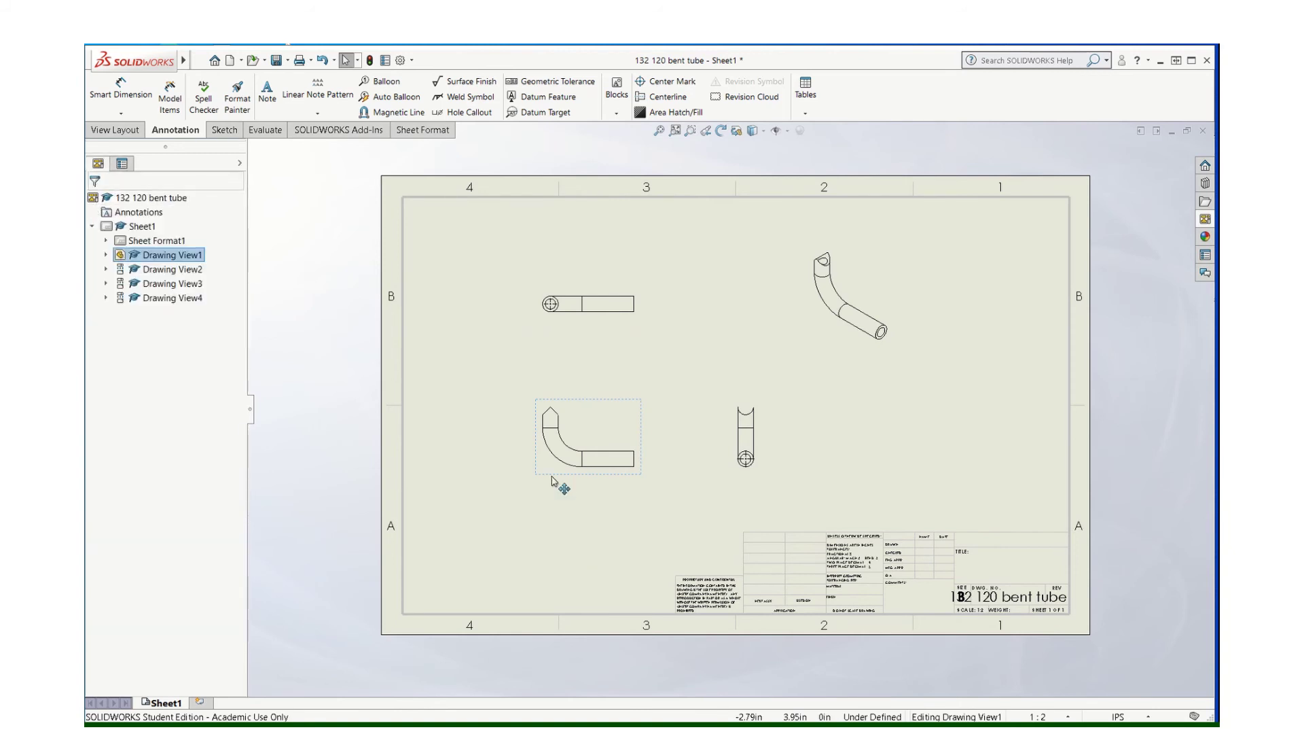
- Move the base view toward the sheet's lower-left corner and bring the top, side and isometric views closer around it
left_click_drag(552, 481, 490, 509)
left_click_drag(501, 328, 481, 391)
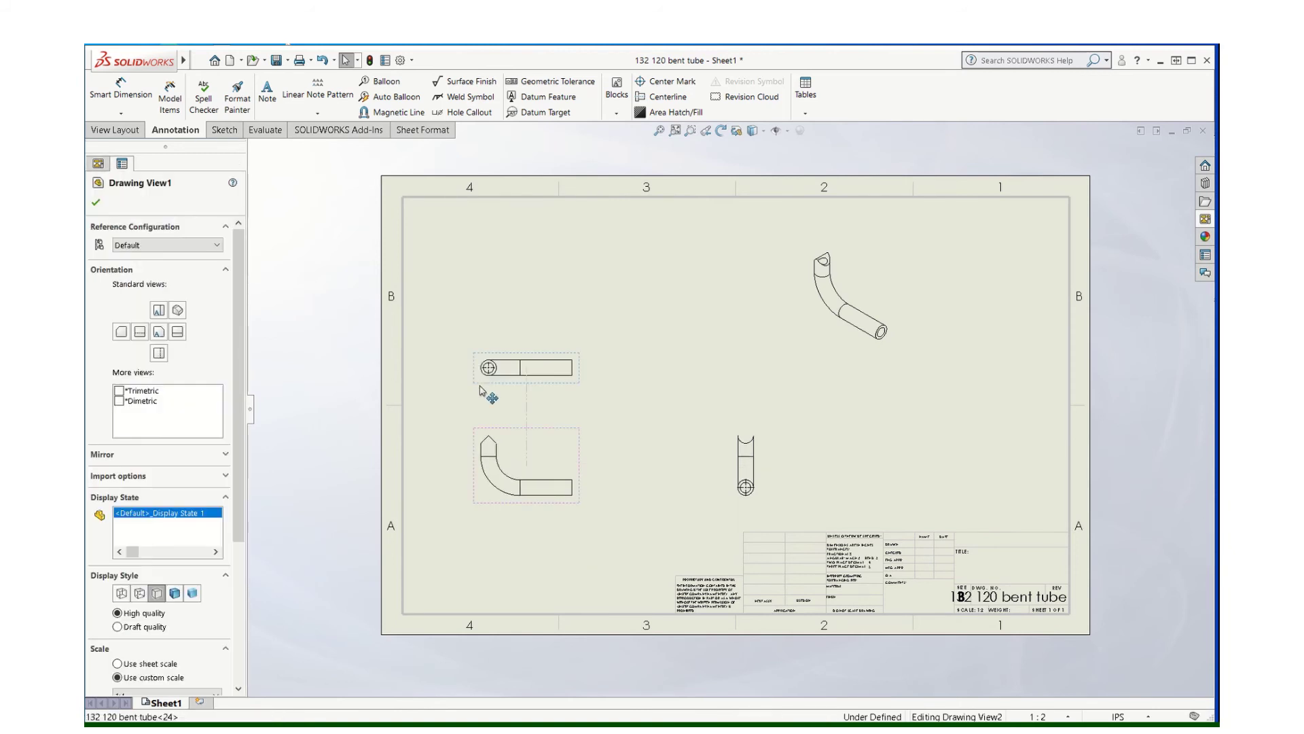
left_click_drag(727, 467, 618, 467)
left_click_drag(747, 339, 555, 371)
left_click(290, 372)
scroll(360, 400, "down", 1)
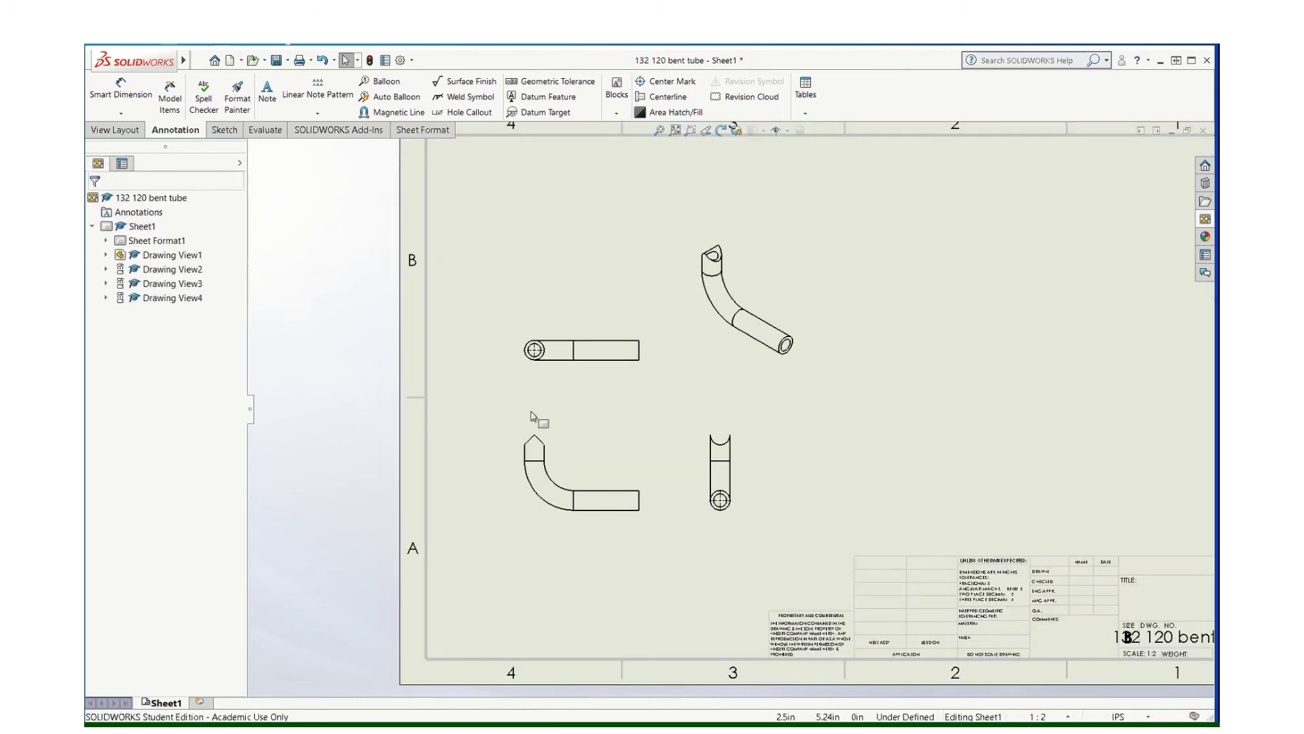
scroll(580, 362, "down", 1)
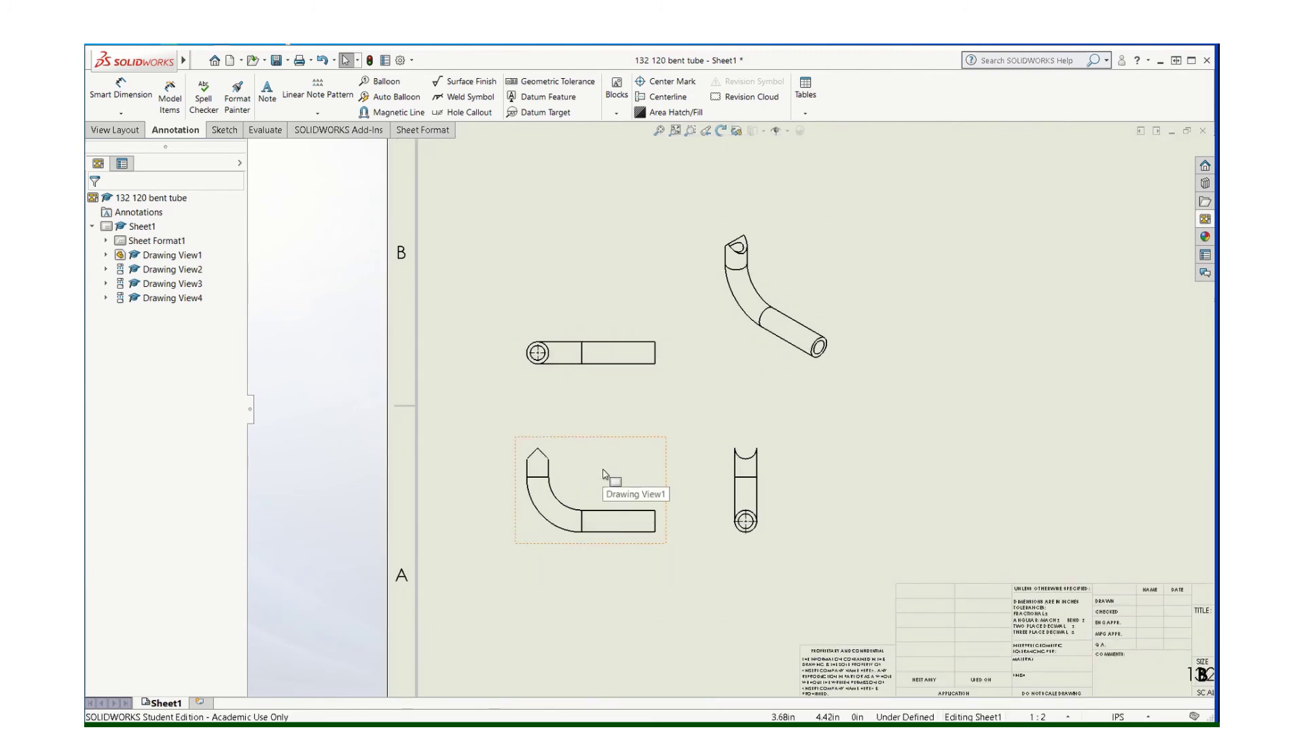
- Auto-insert centerlines in the base, top and side views of the bent tube
left_click(665, 97)
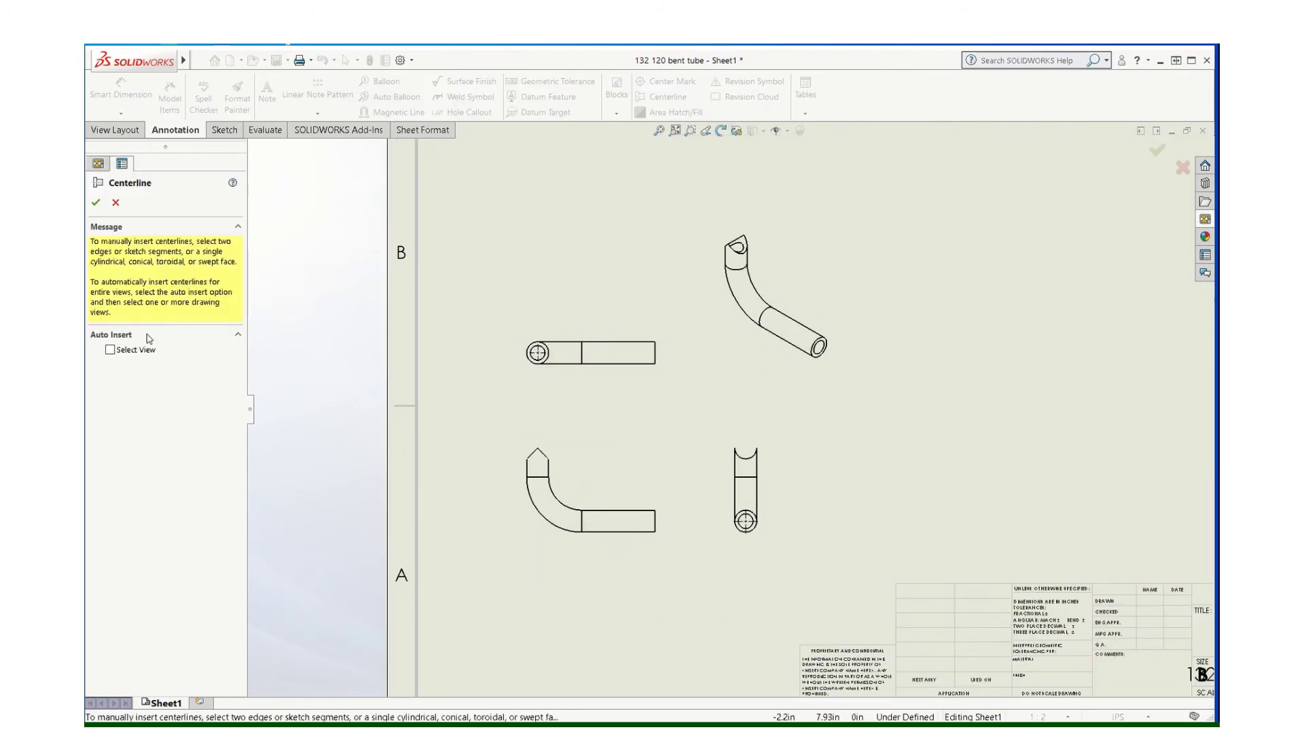
left_click(602, 553)
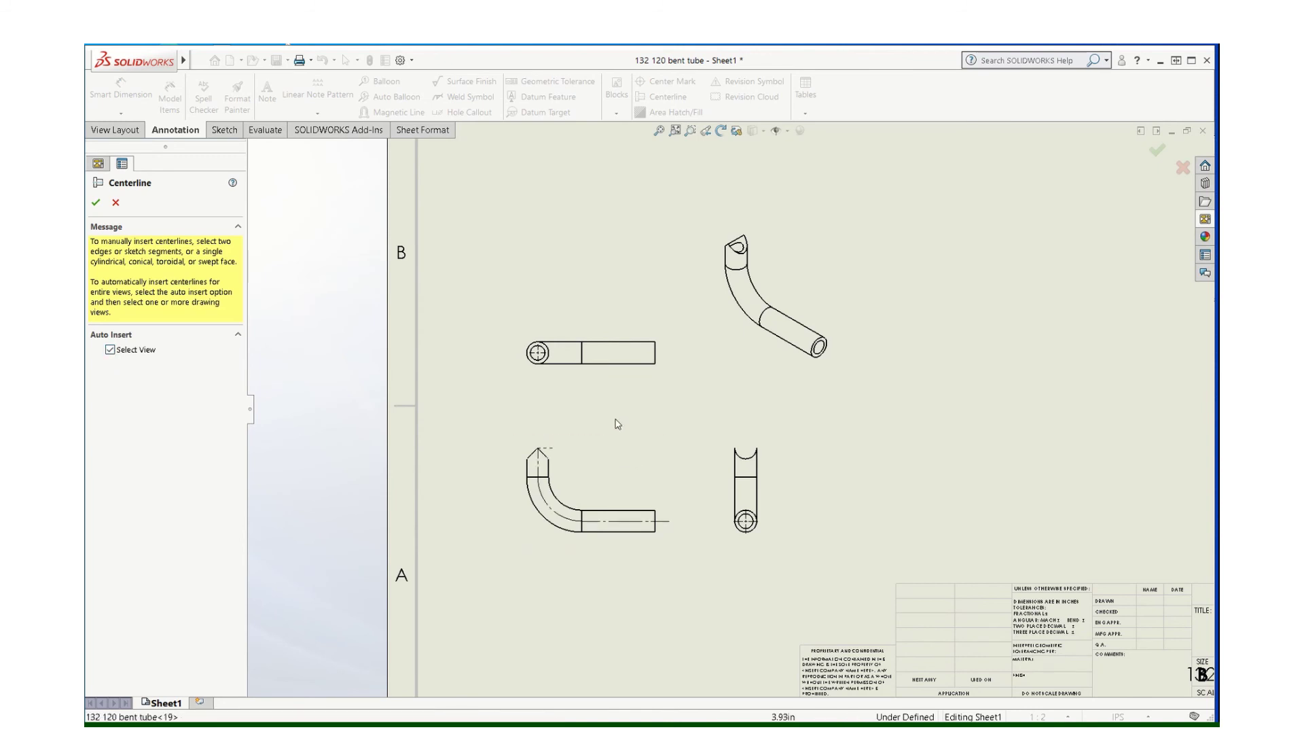
left_click(603, 384)
left_click(733, 486)
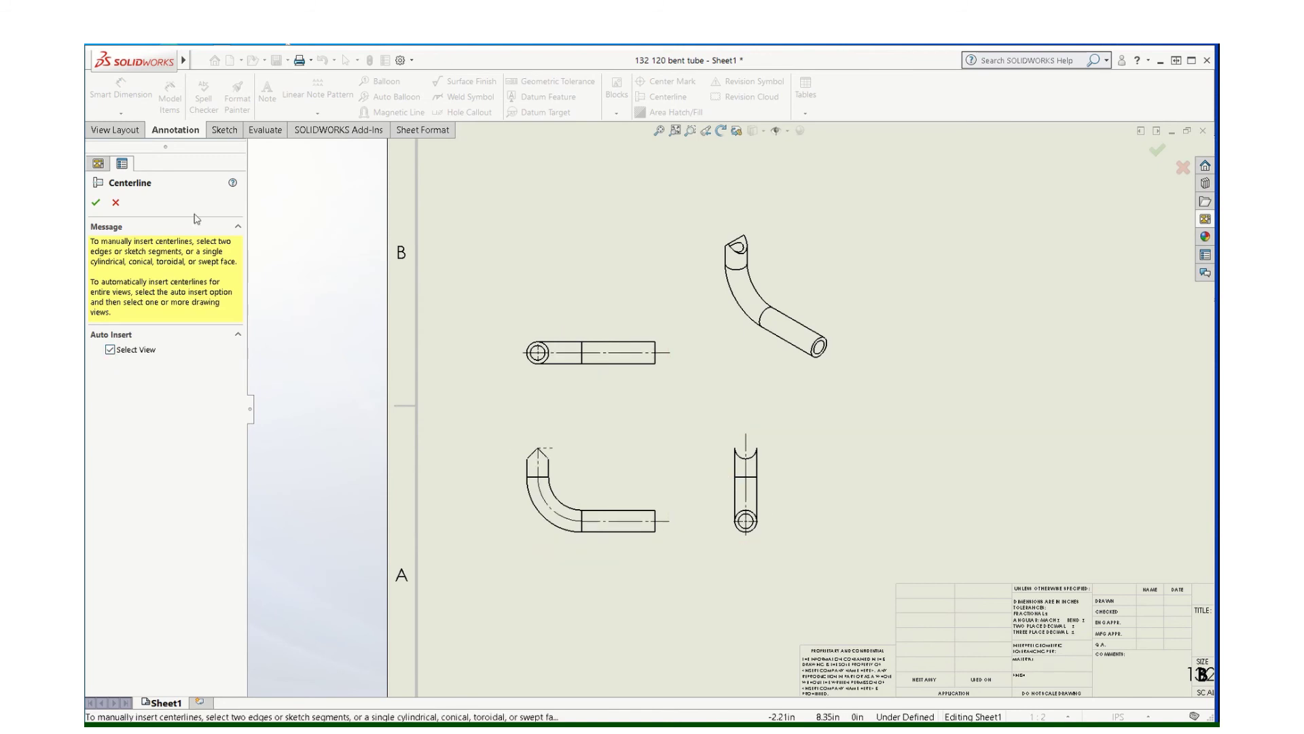
left_click(96, 202)
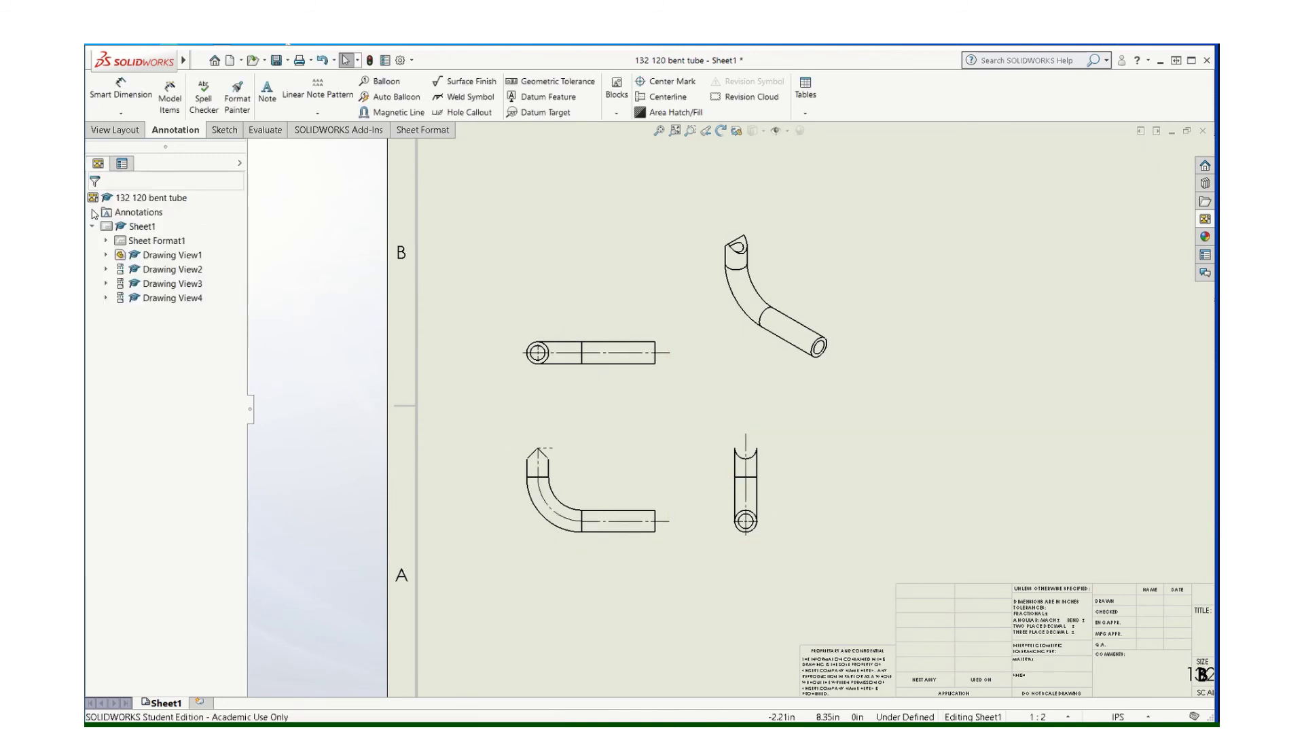
- Set the base view's display style to Hidden Lines Visible
left_click(602, 547)
scroll(159, 384, "down", 10)
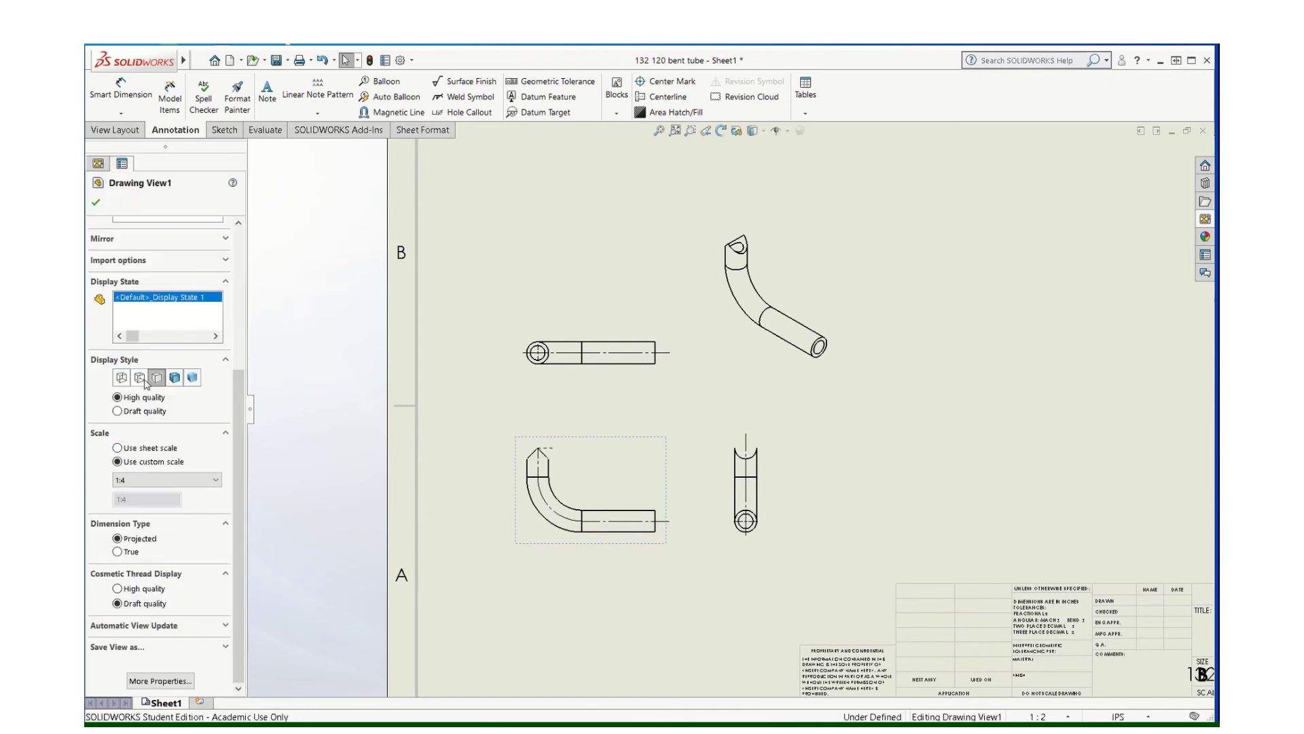
left_click(139, 377)
left_click(95, 202)
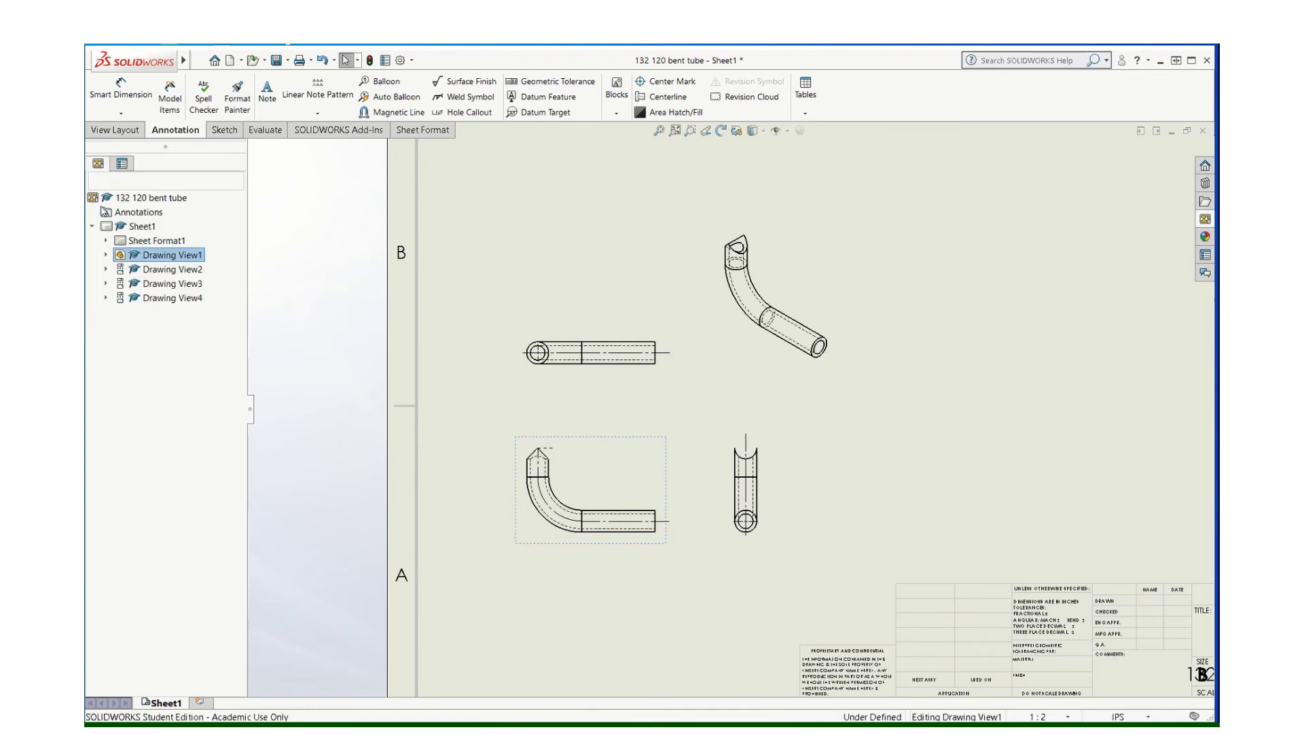
- Set the isometric view's display style to Hidden Lines Removed
left_click(783, 369)
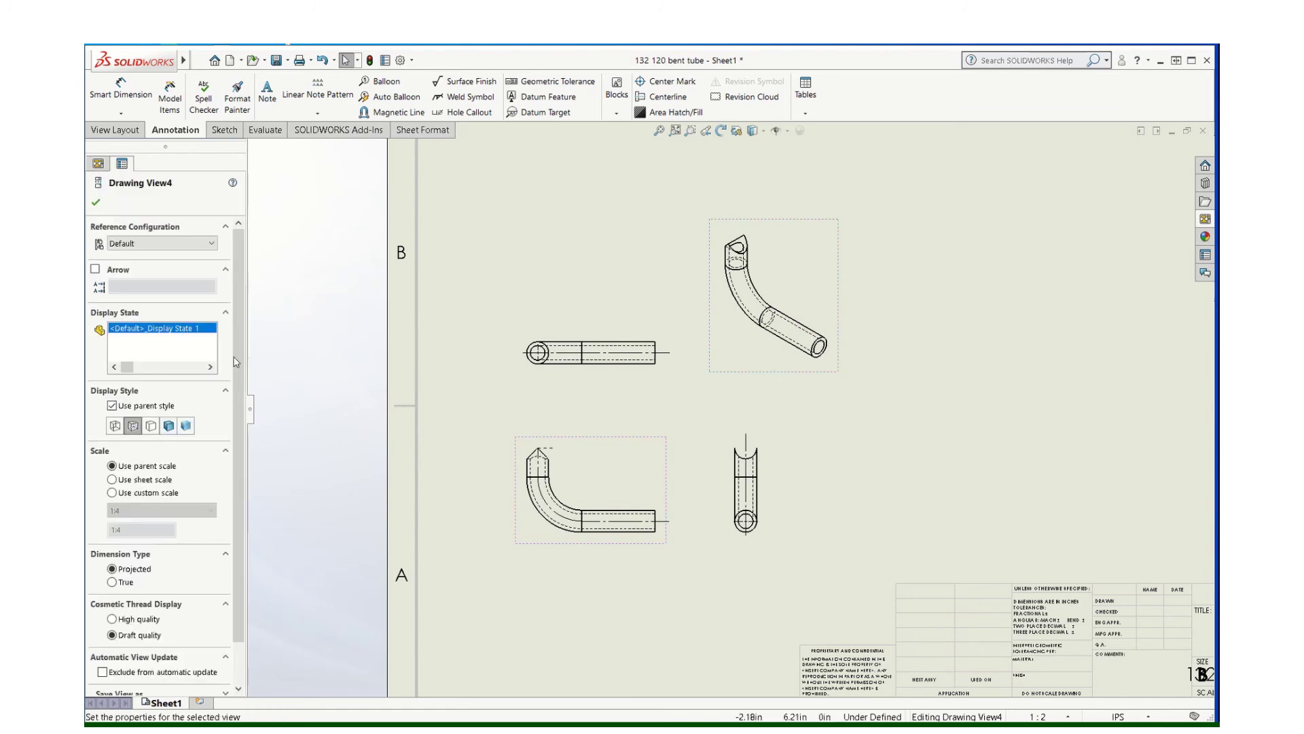
left_click(153, 427)
left_click(96, 201)
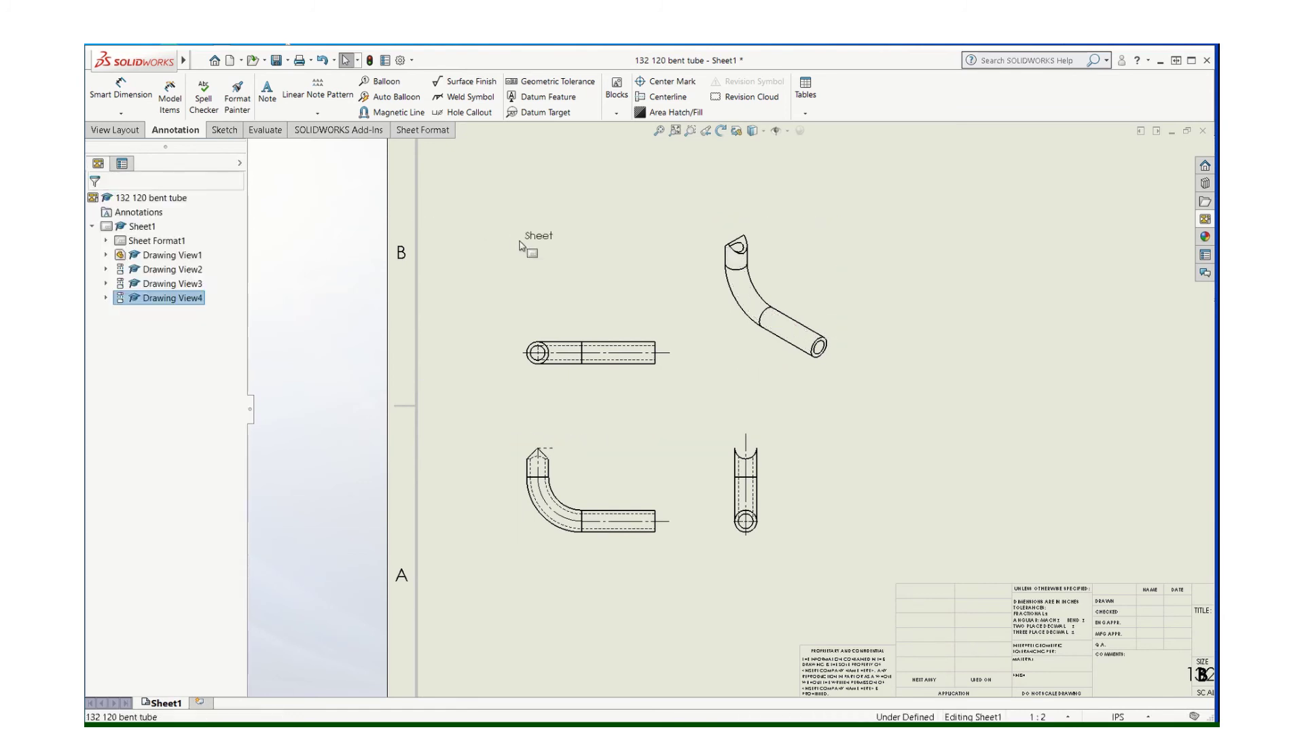
- Dimension the base view's horizontal length from the coped tip to the tube's far end, placing the dimension above the view
scroll(554, 302, "down", 2)
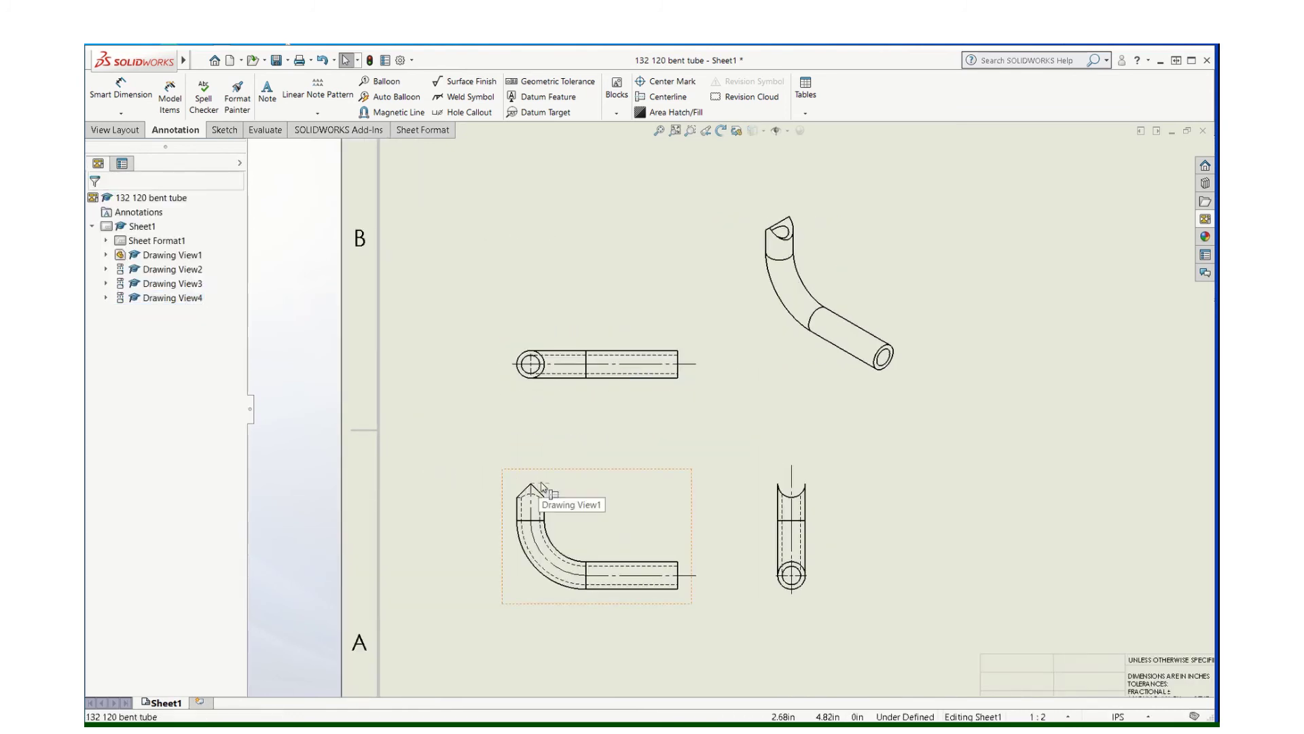
scroll(703, 569, "down", 1)
scroll(745, 542, "up", 1)
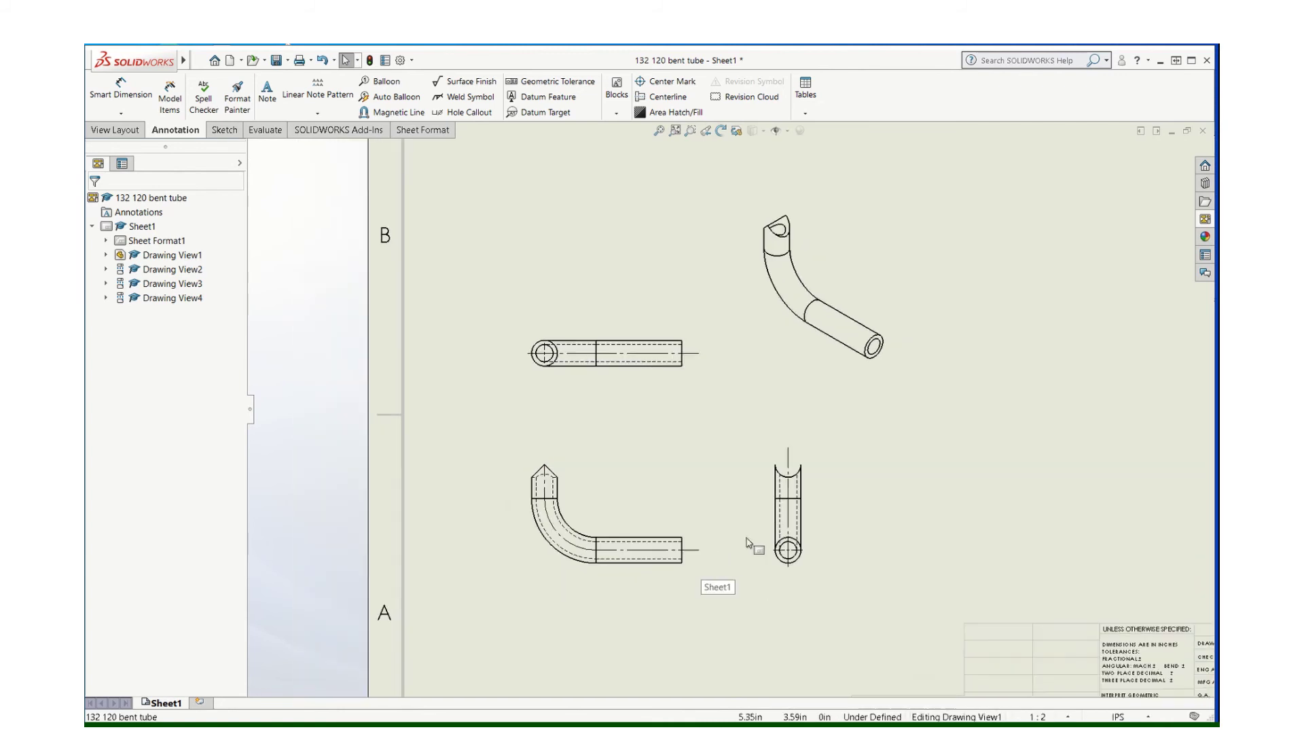
scroll(746, 538, "down", 1)
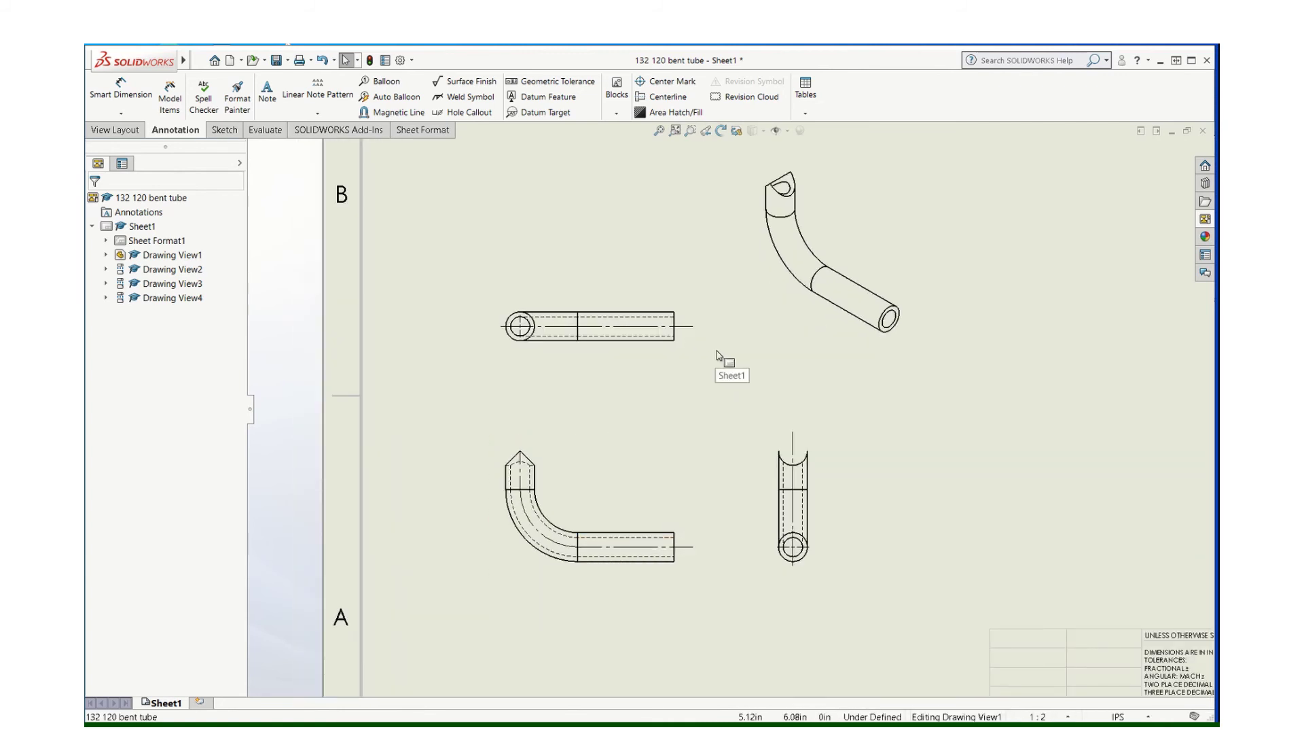
left_click(121, 89)
scroll(412, 454, "down", 1)
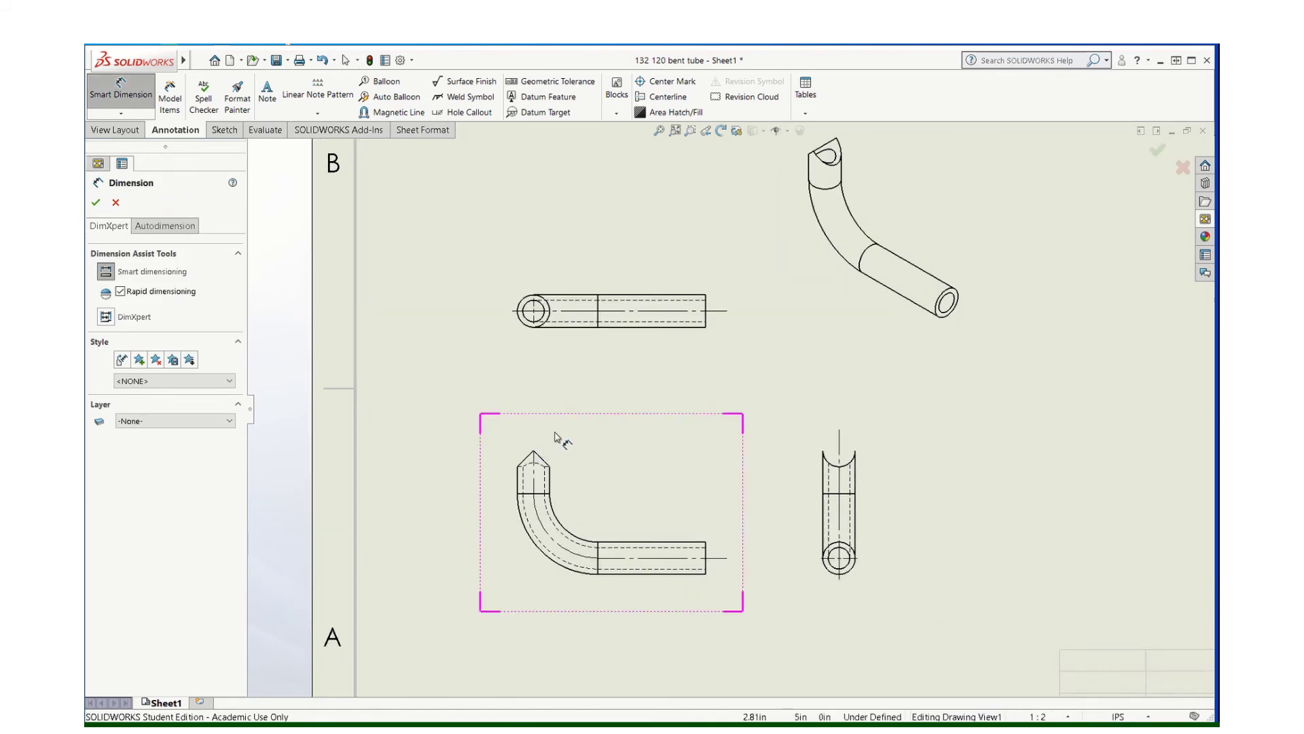
left_click(534, 464)
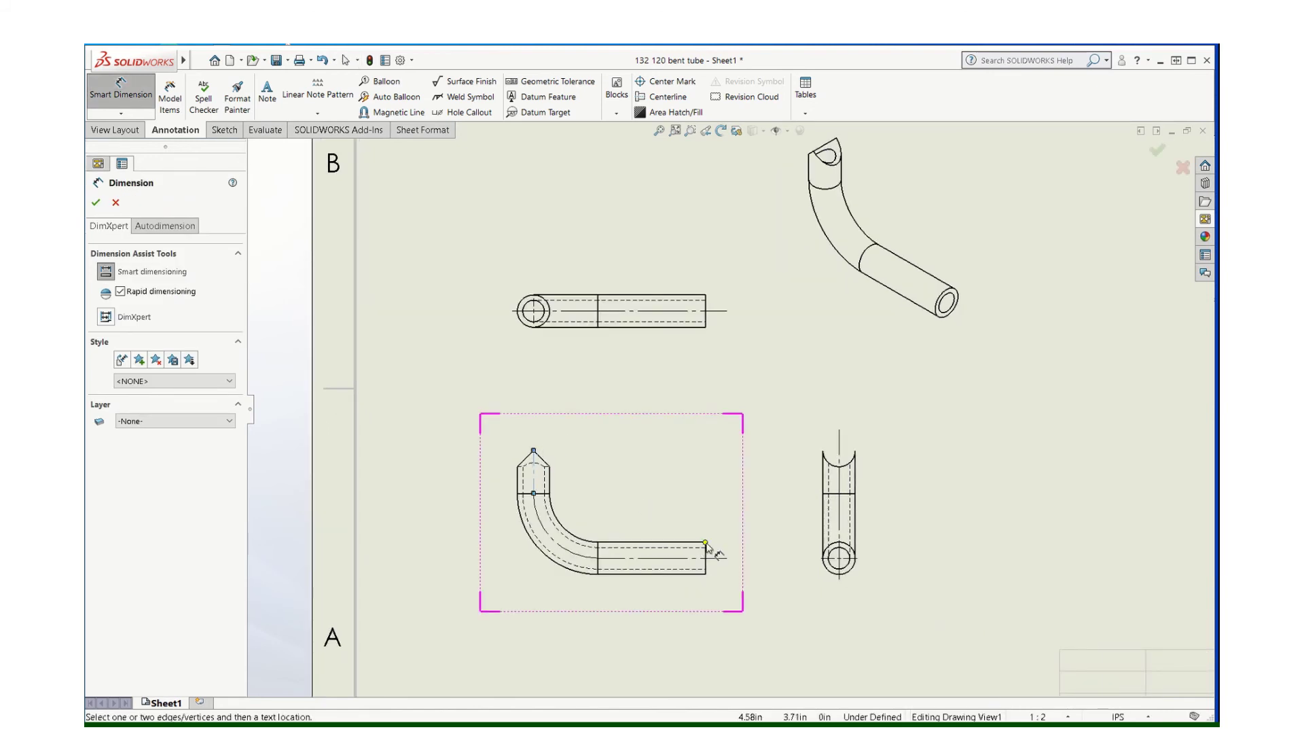
left_click(705, 543)
left_click(614, 397)
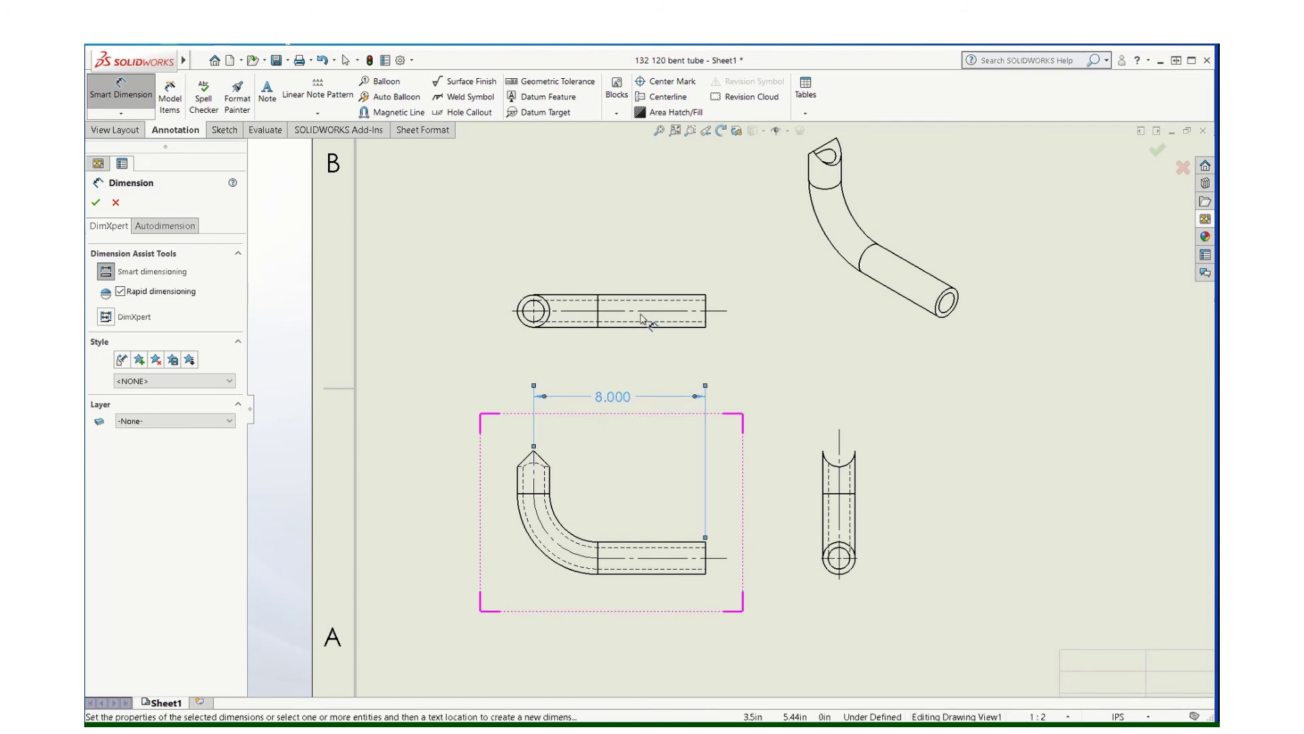
- Set the document's primary dimension precision to two decimal places (.12)
left_click(415, 61)
left_click(435, 77)
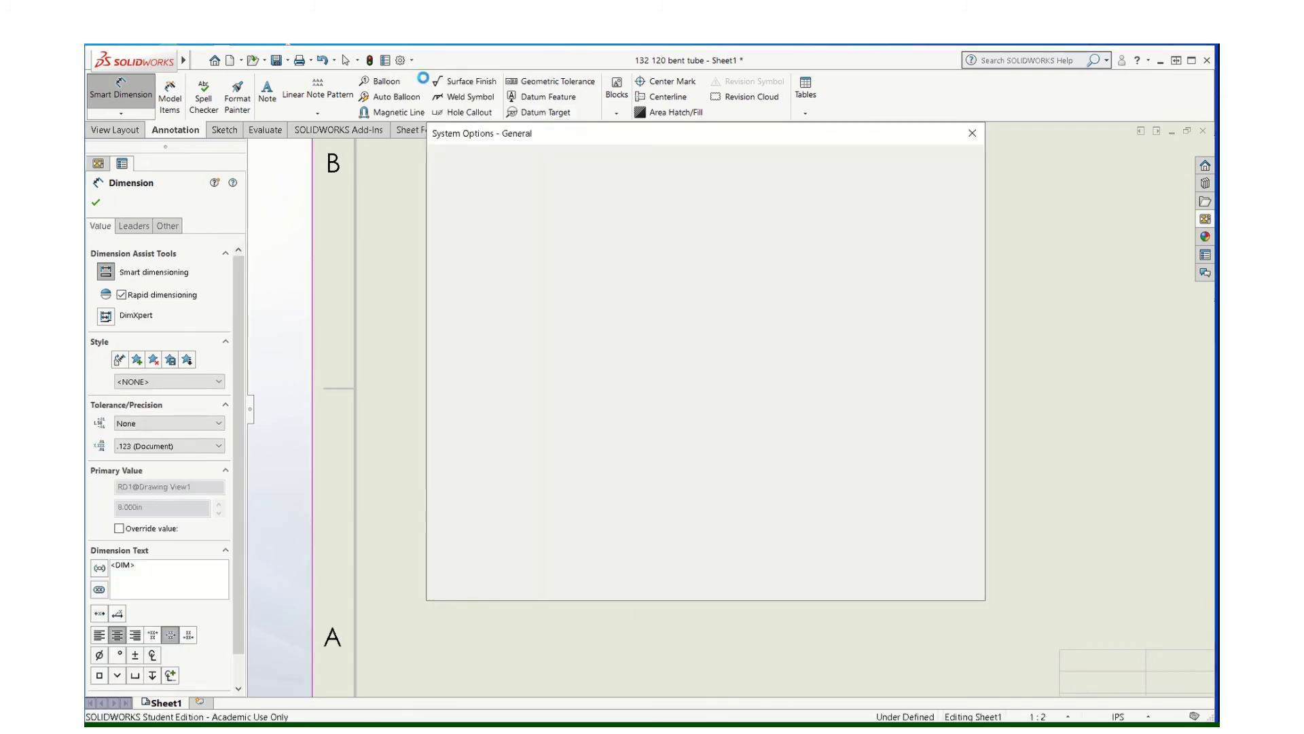
left_click(540, 162)
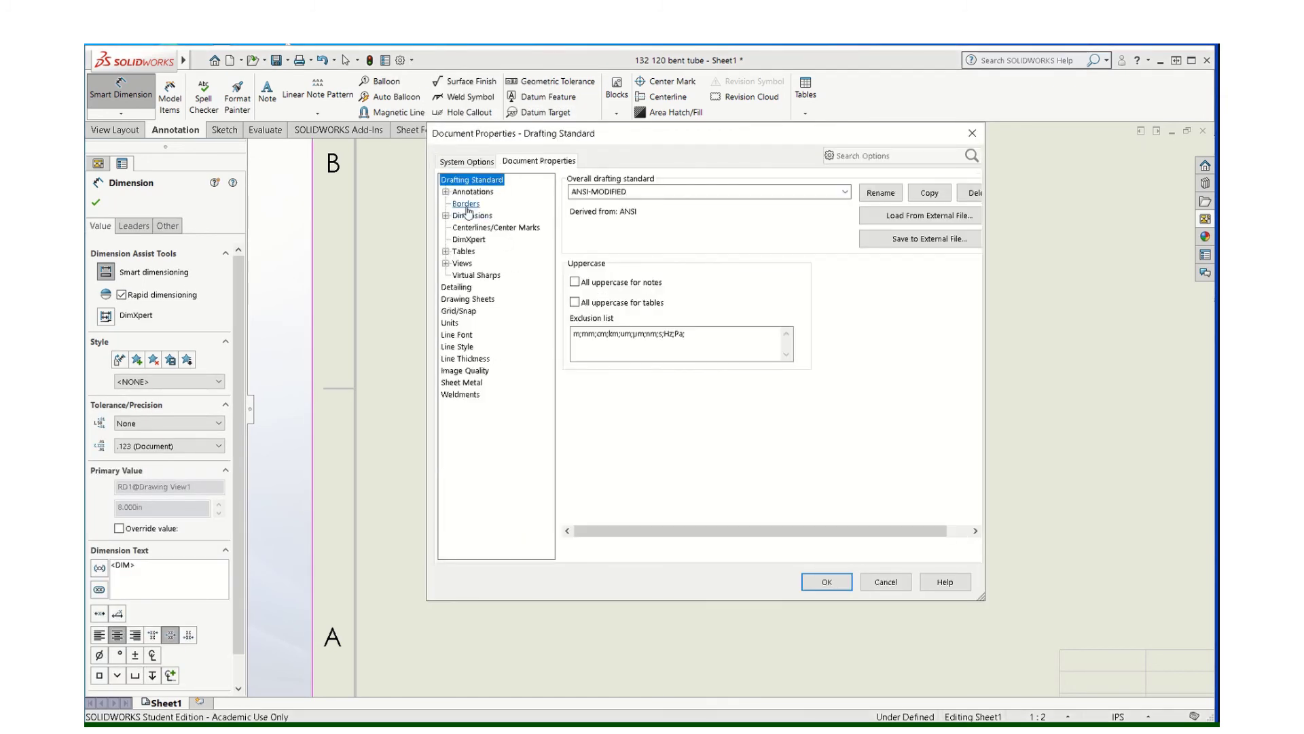
left_click(470, 215)
left_click(657, 323)
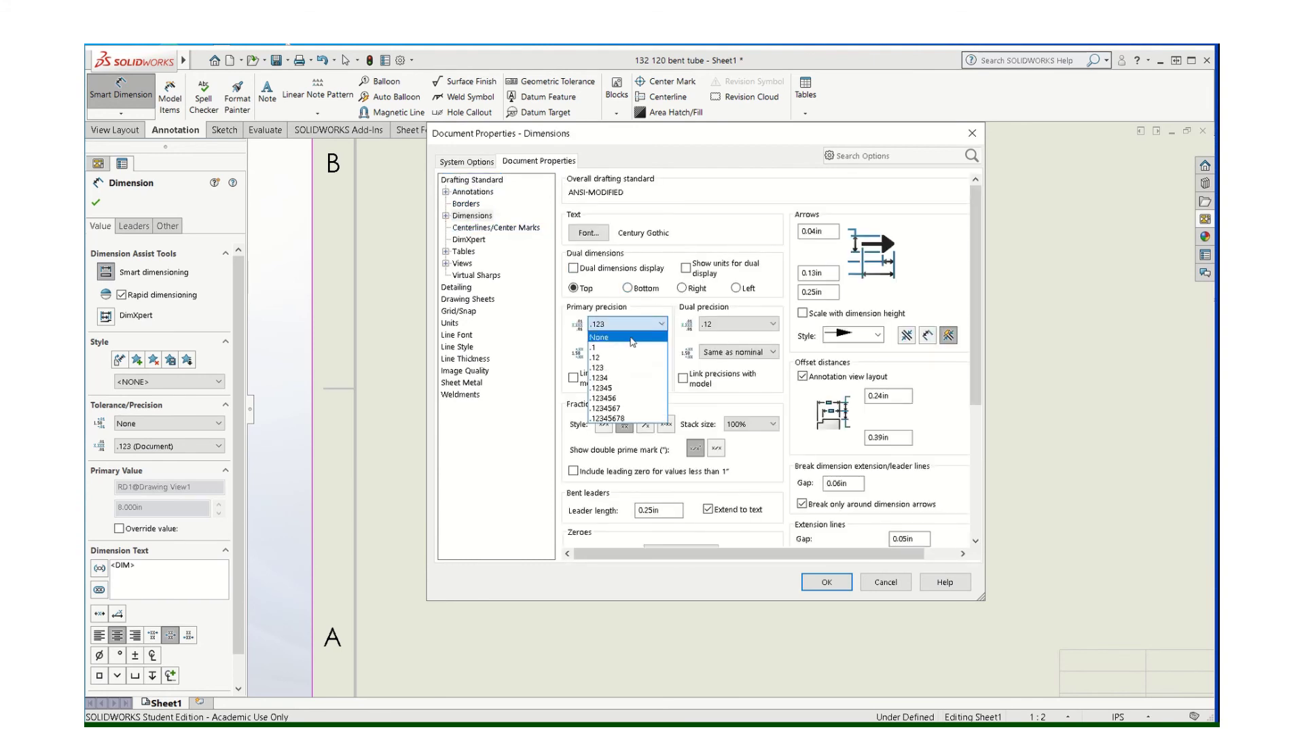
left_click(623, 354)
left_click(825, 582)
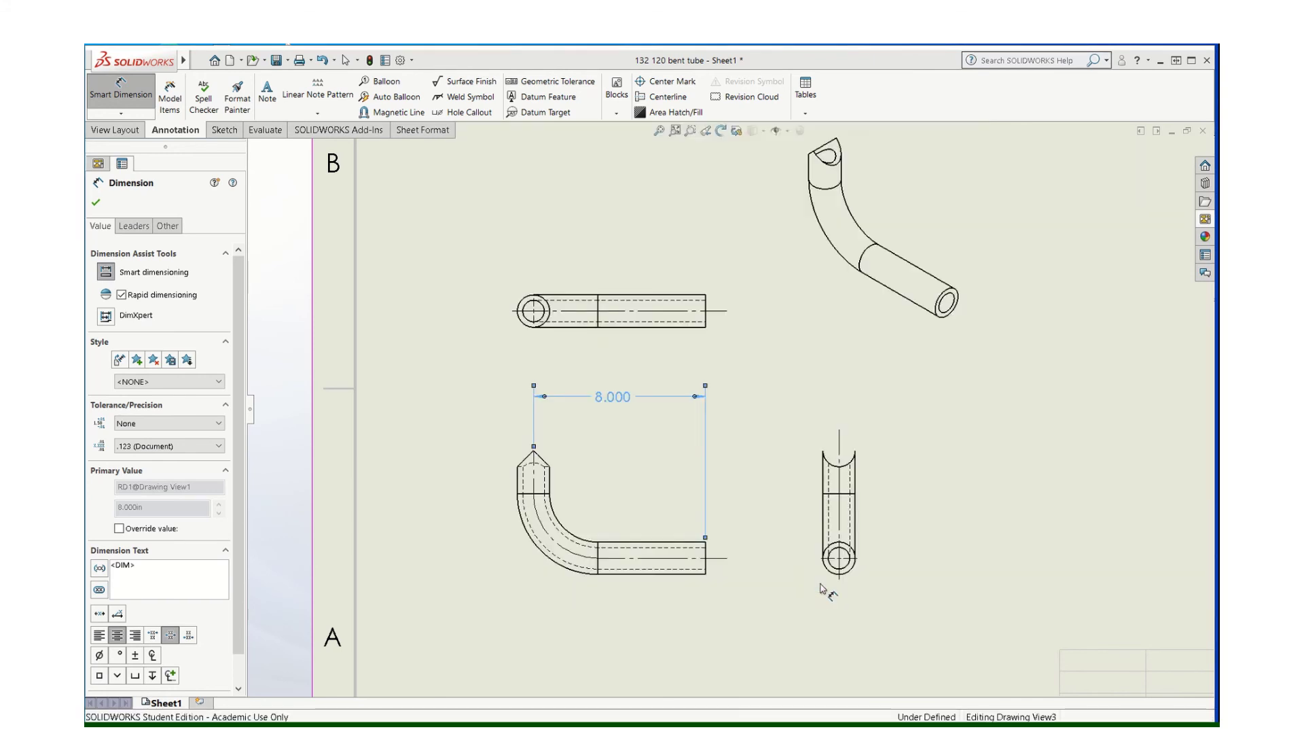
- Finish dimensioning and move the horizontal length dimension slightly closer to the base view
left_click(95, 204)
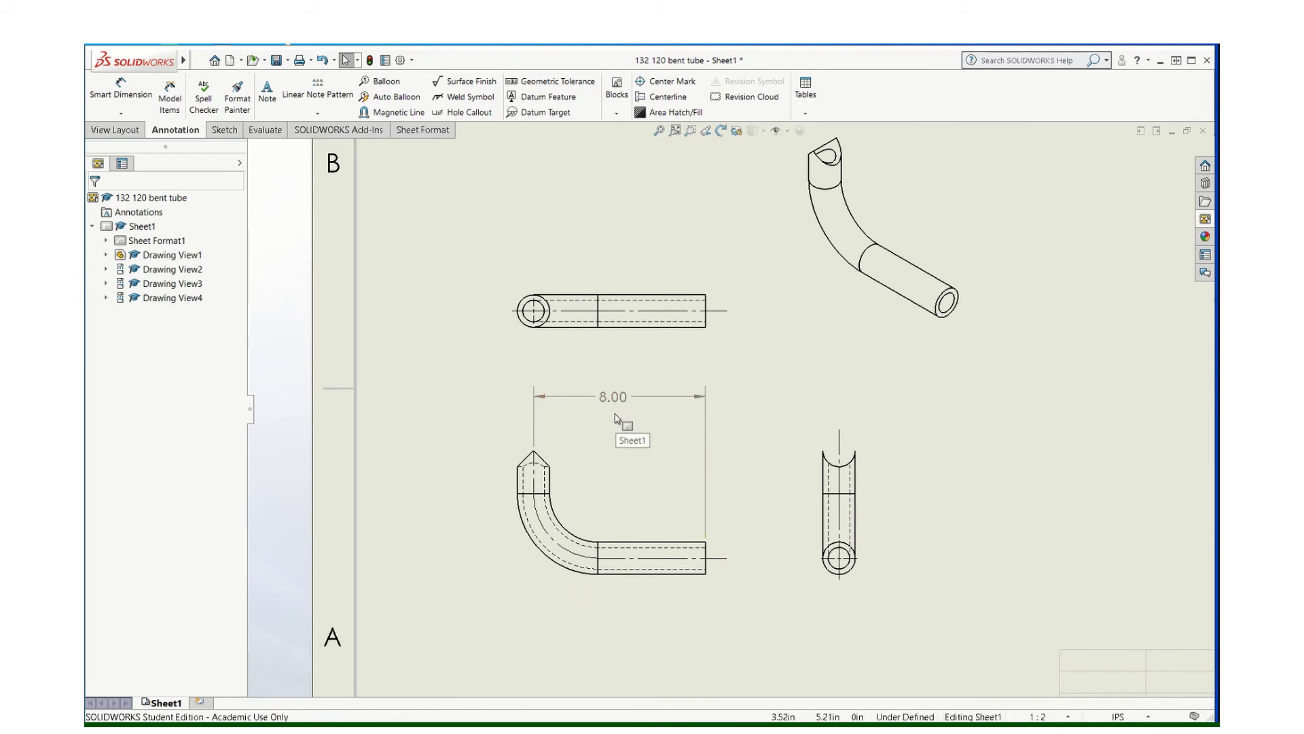
left_click_drag(611, 401, 608, 412)
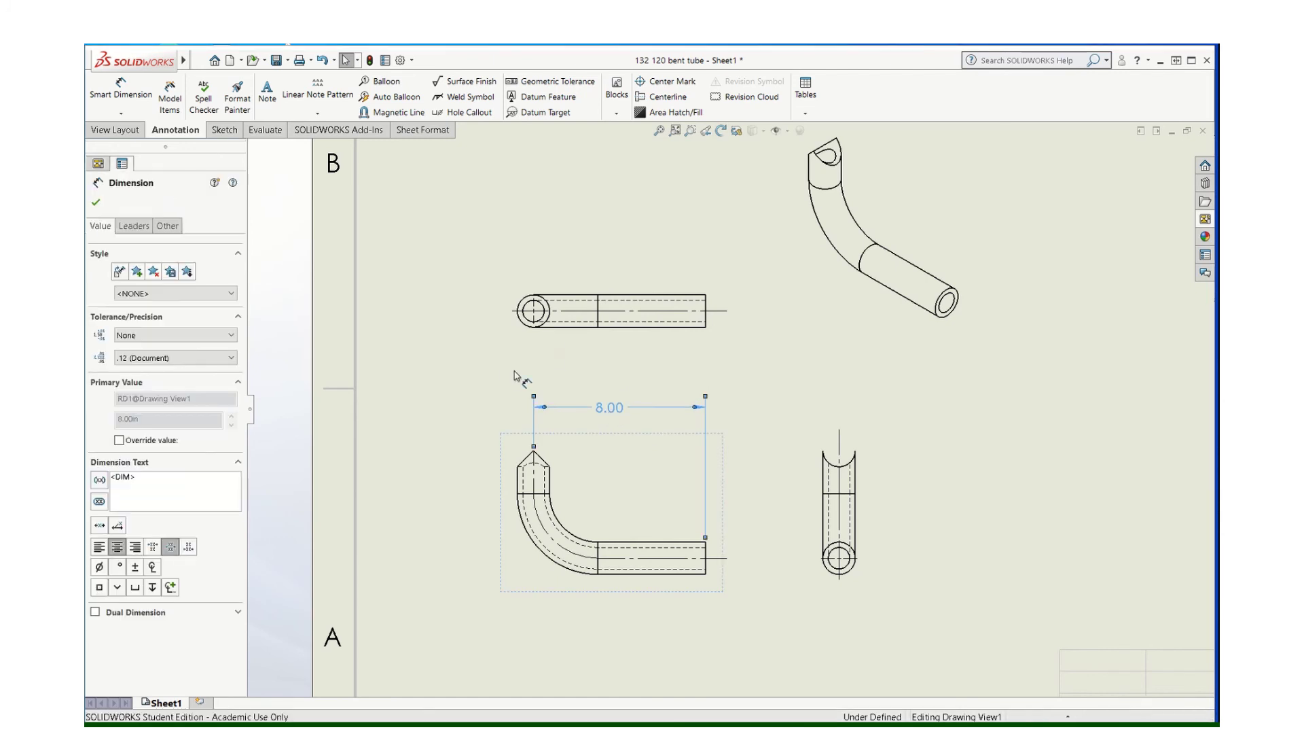
left_click(498, 371)
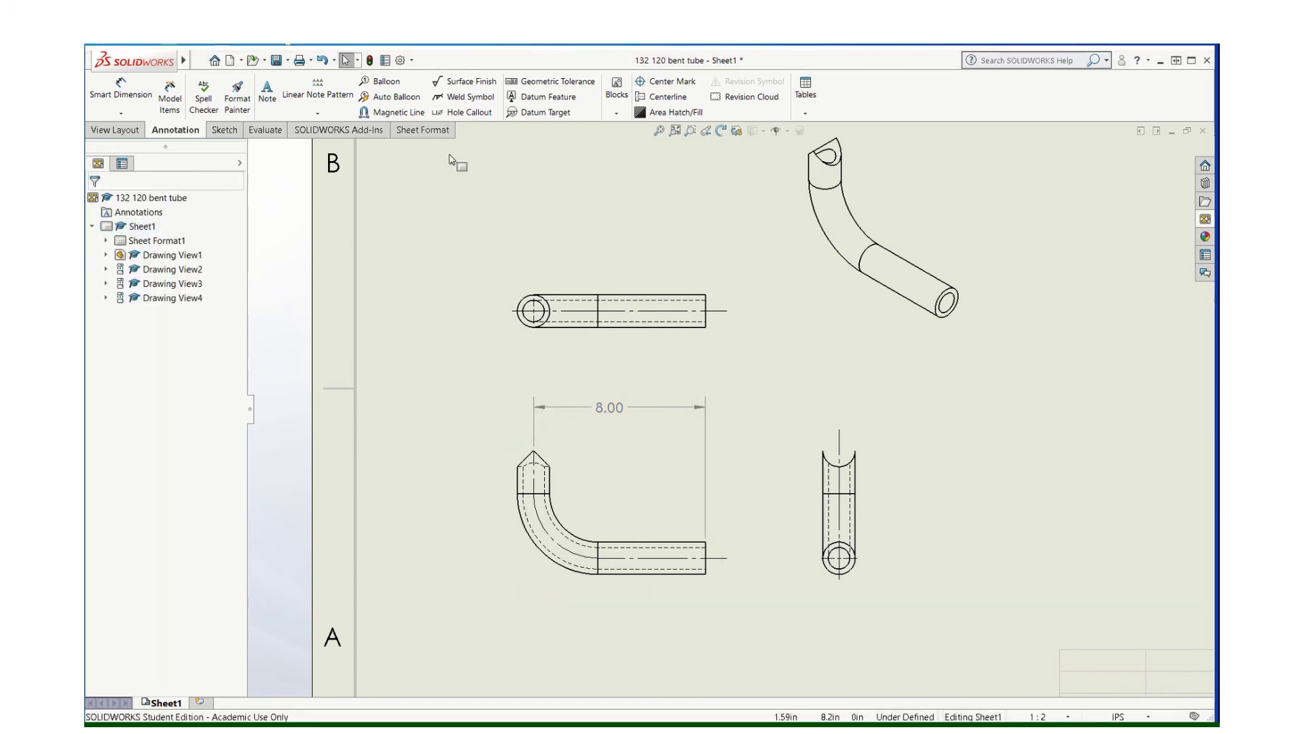
- Dimension the base view's height from the horizontal leg's centerline to the coped tip, placing it between the base and side views
left_click(121, 89)
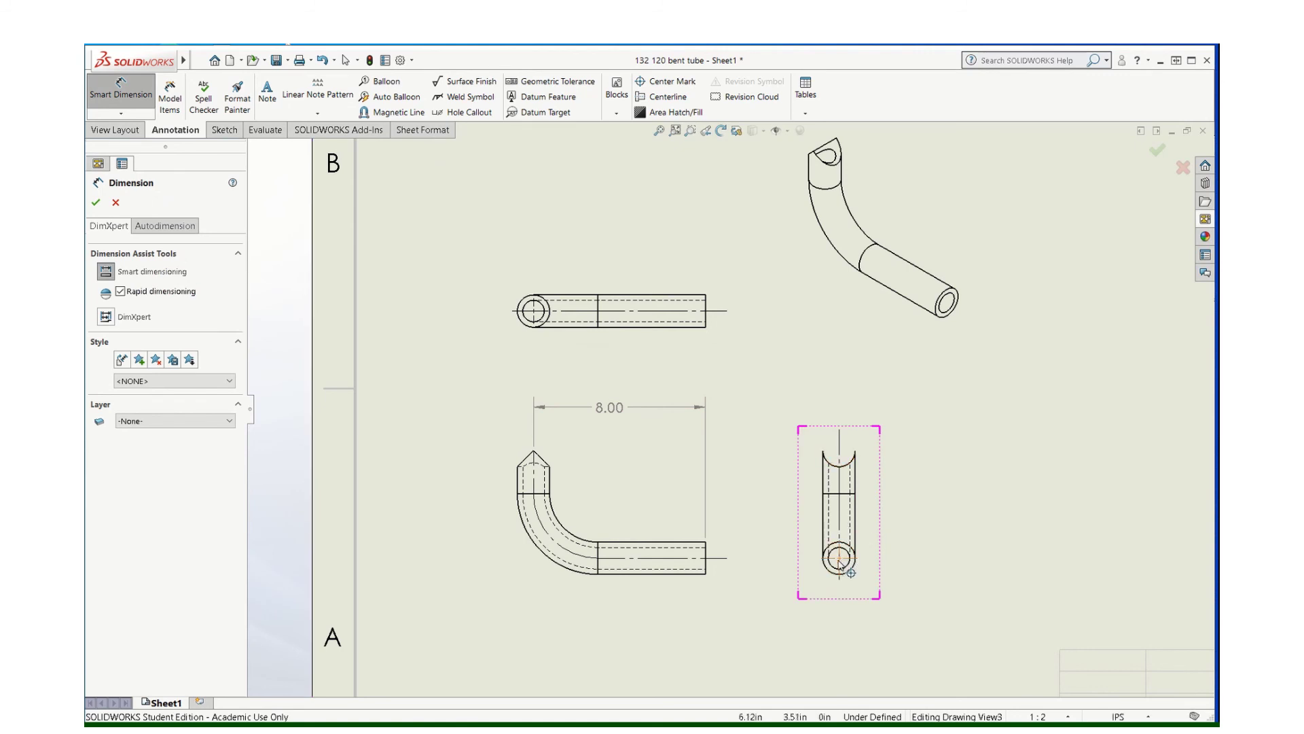
left_click(724, 560)
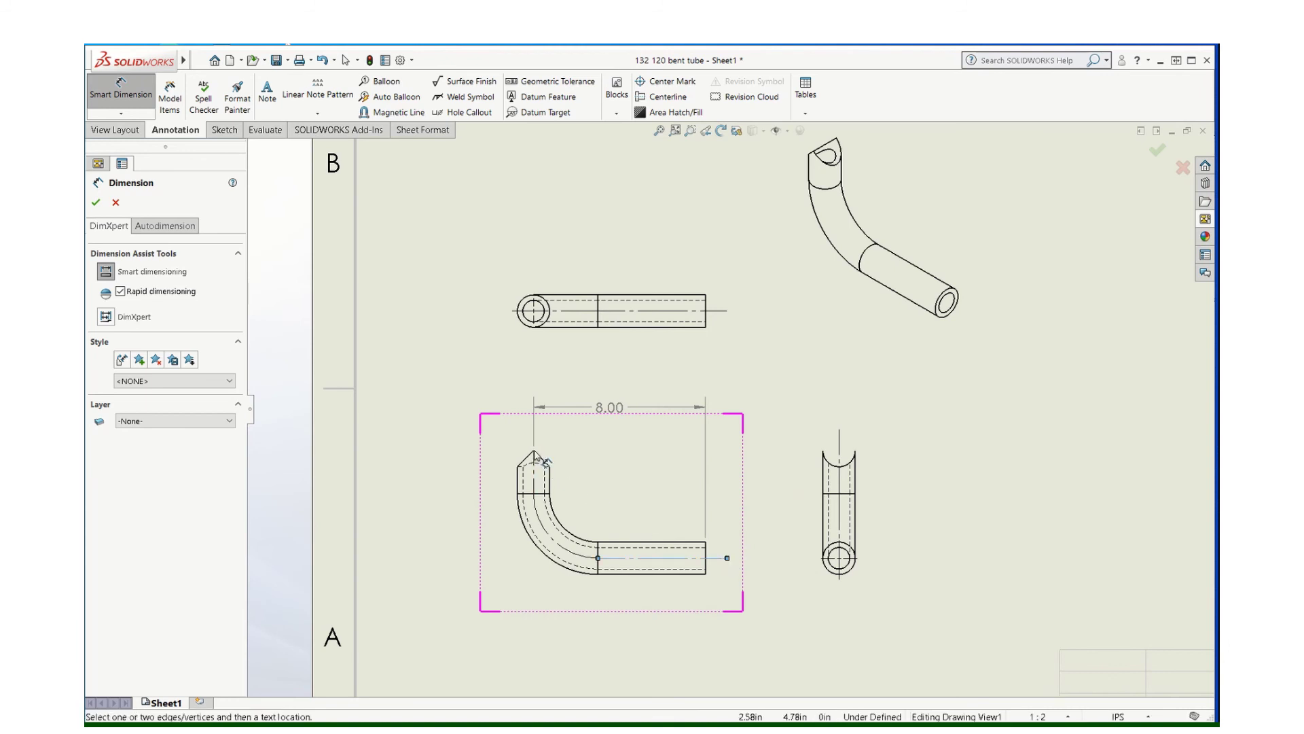
left_click(535, 451)
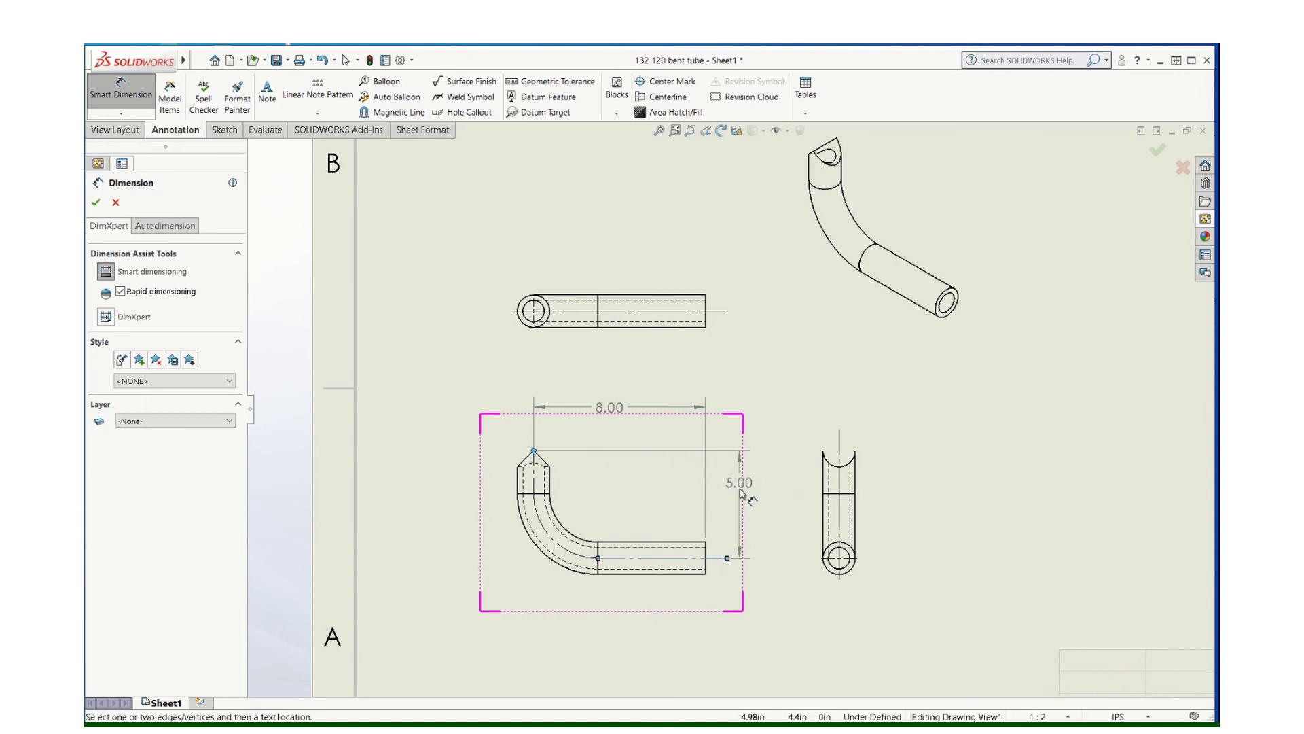
left_click(745, 500)
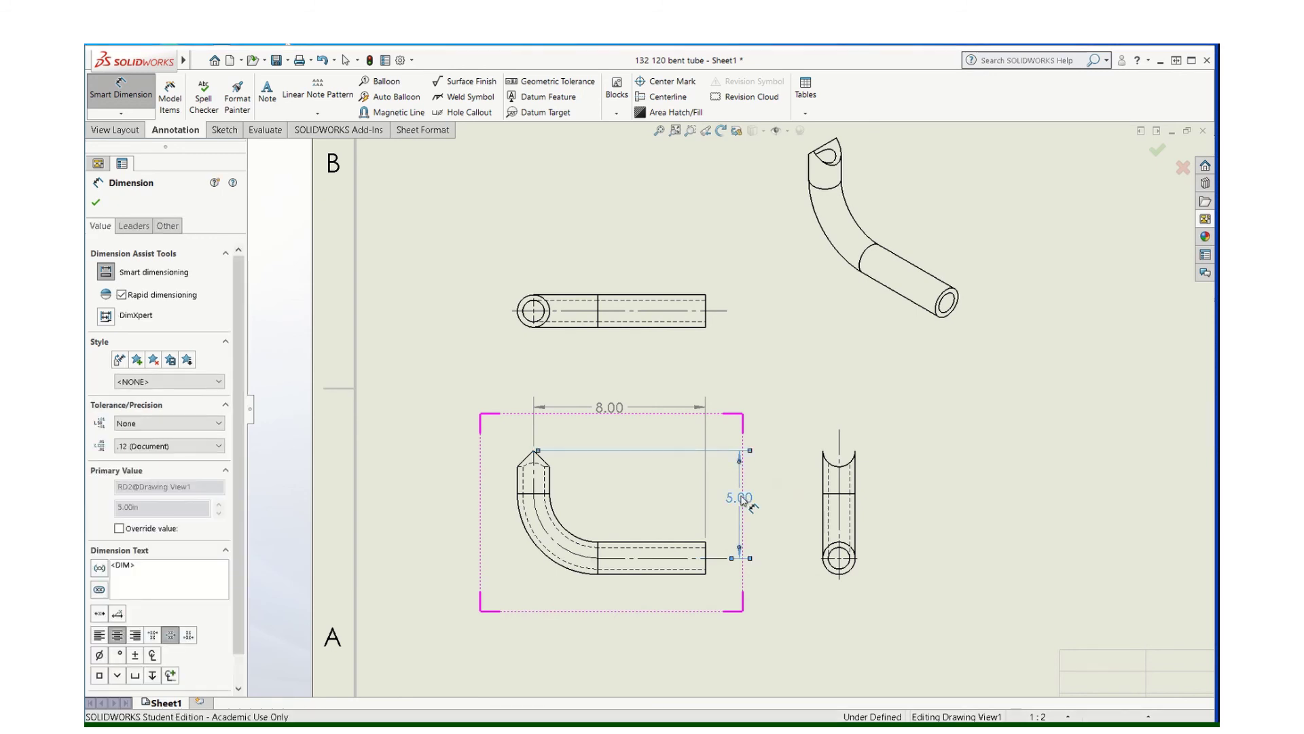
key("Escape")
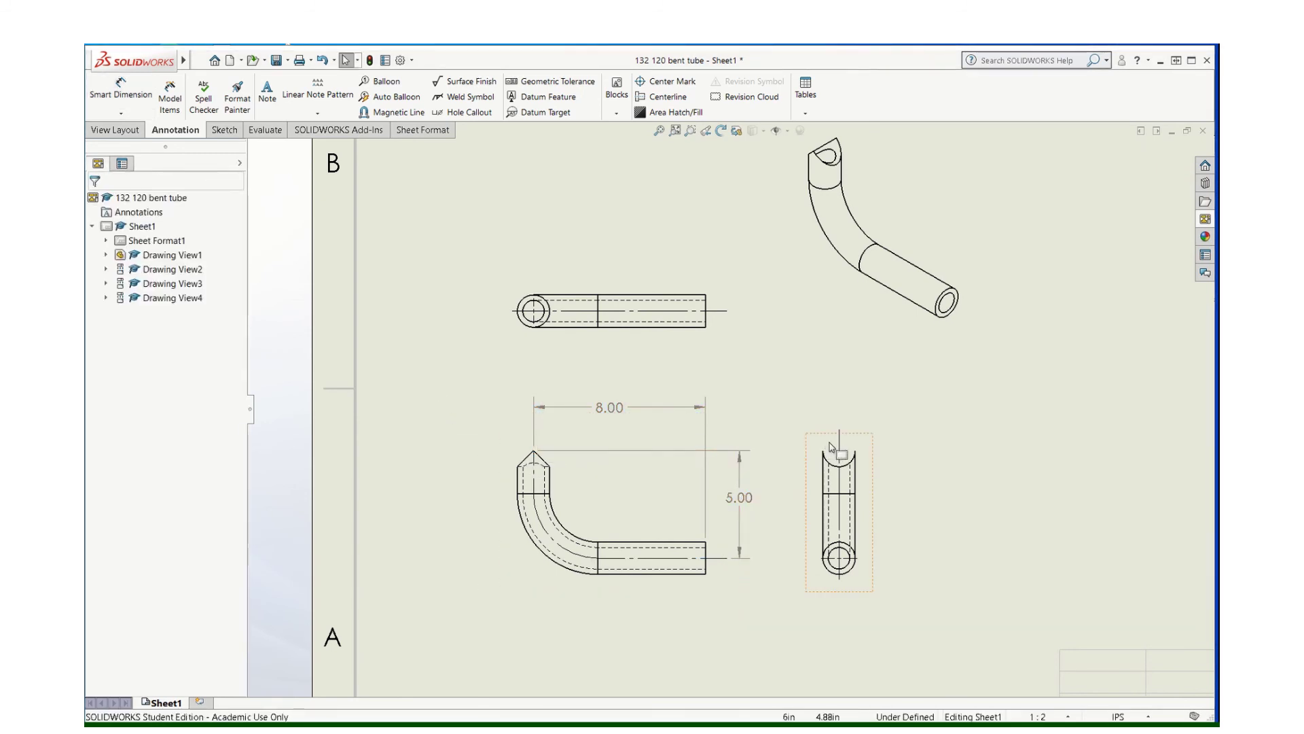
- Add a center mark to the cope arc at the upper end of the tube in the side view
left_click(668, 81)
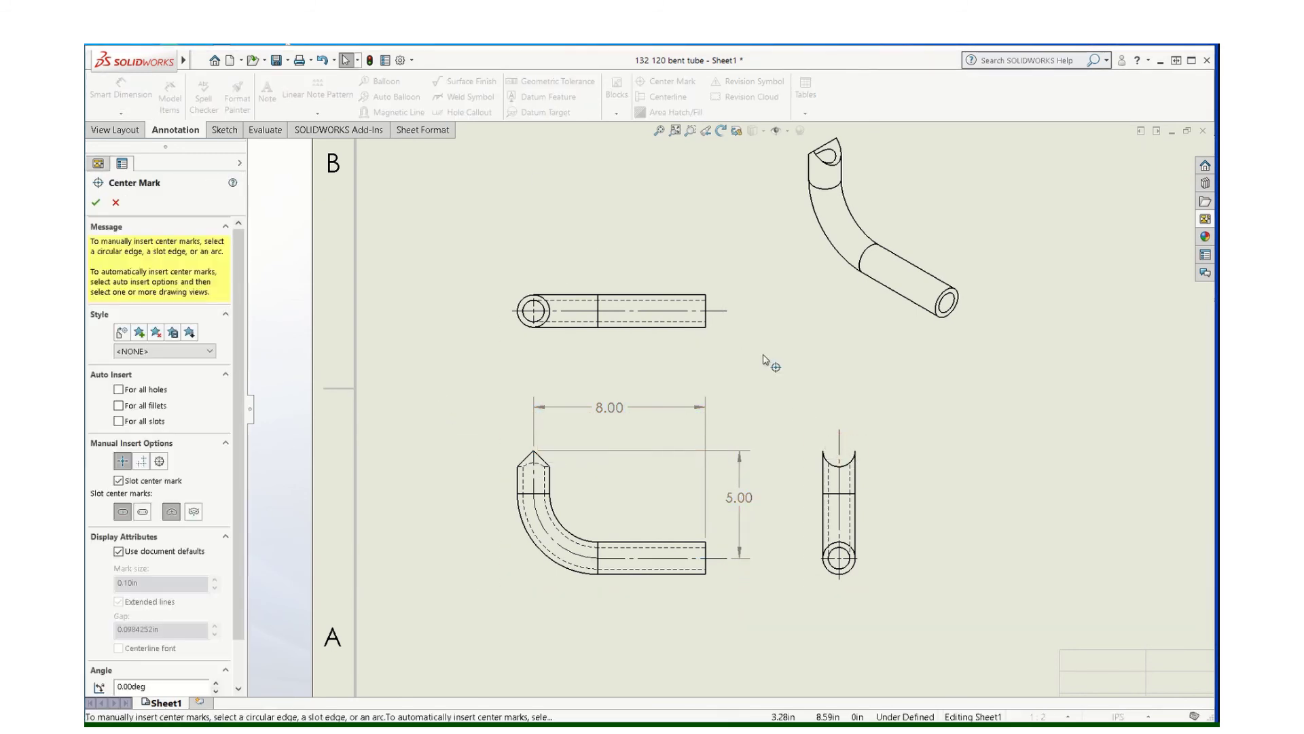
left_click(823, 452)
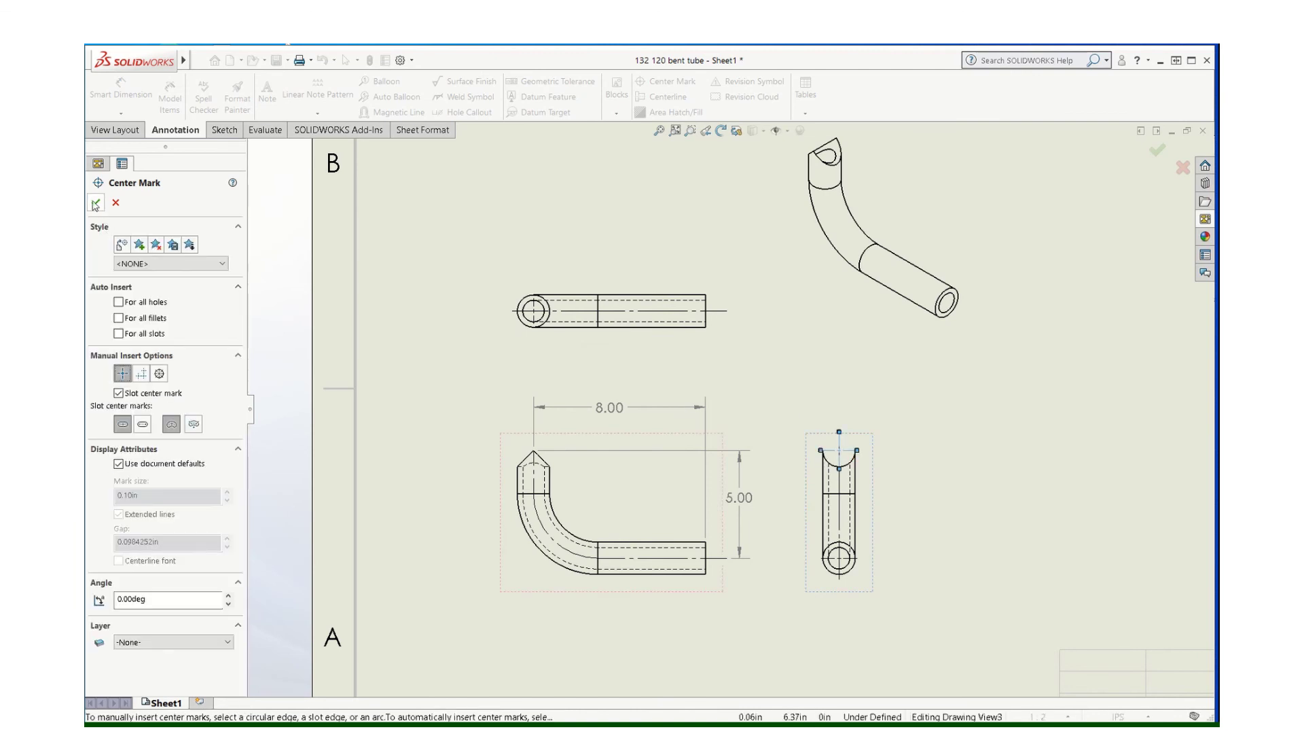
left_click(95, 204)
- Dimension the radius of the cope arc in the side view, placing the text above and left of the view
left_click(121, 88)
scroll(781, 406, "down", 1)
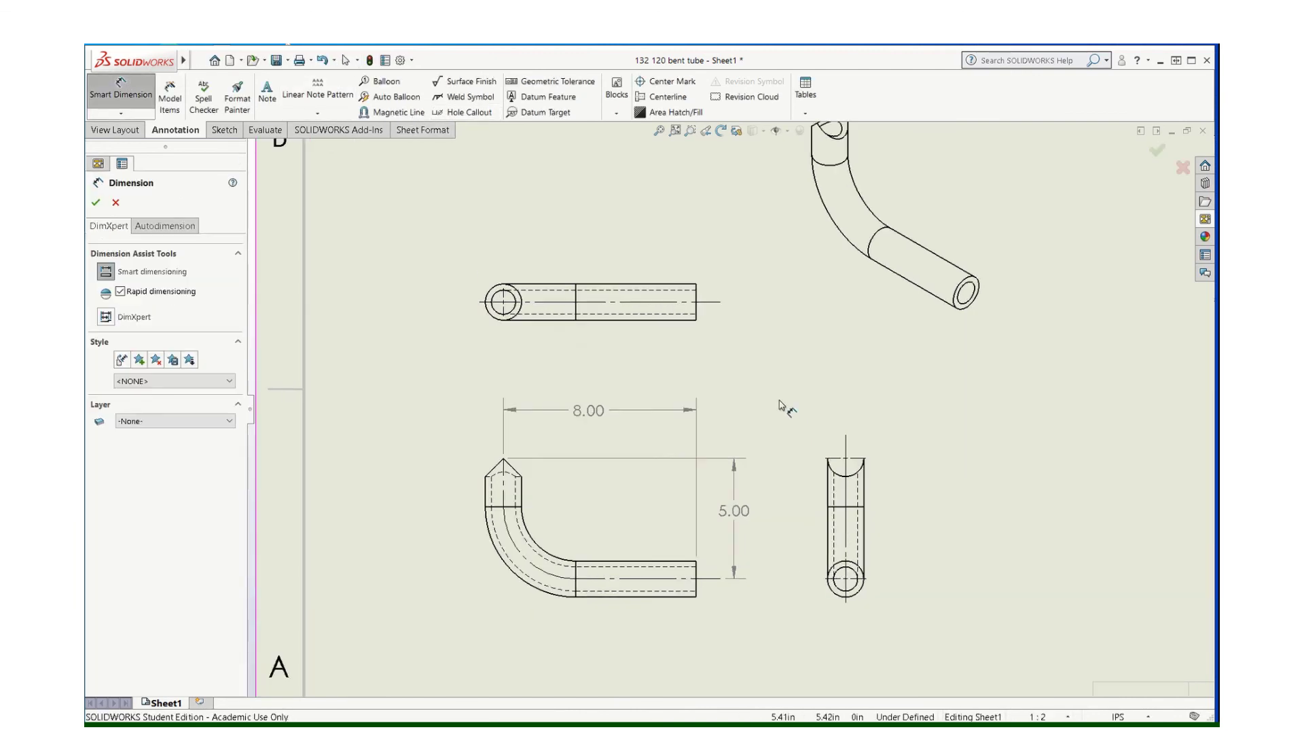
scroll(815, 407, "down", 1)
left_click(850, 495)
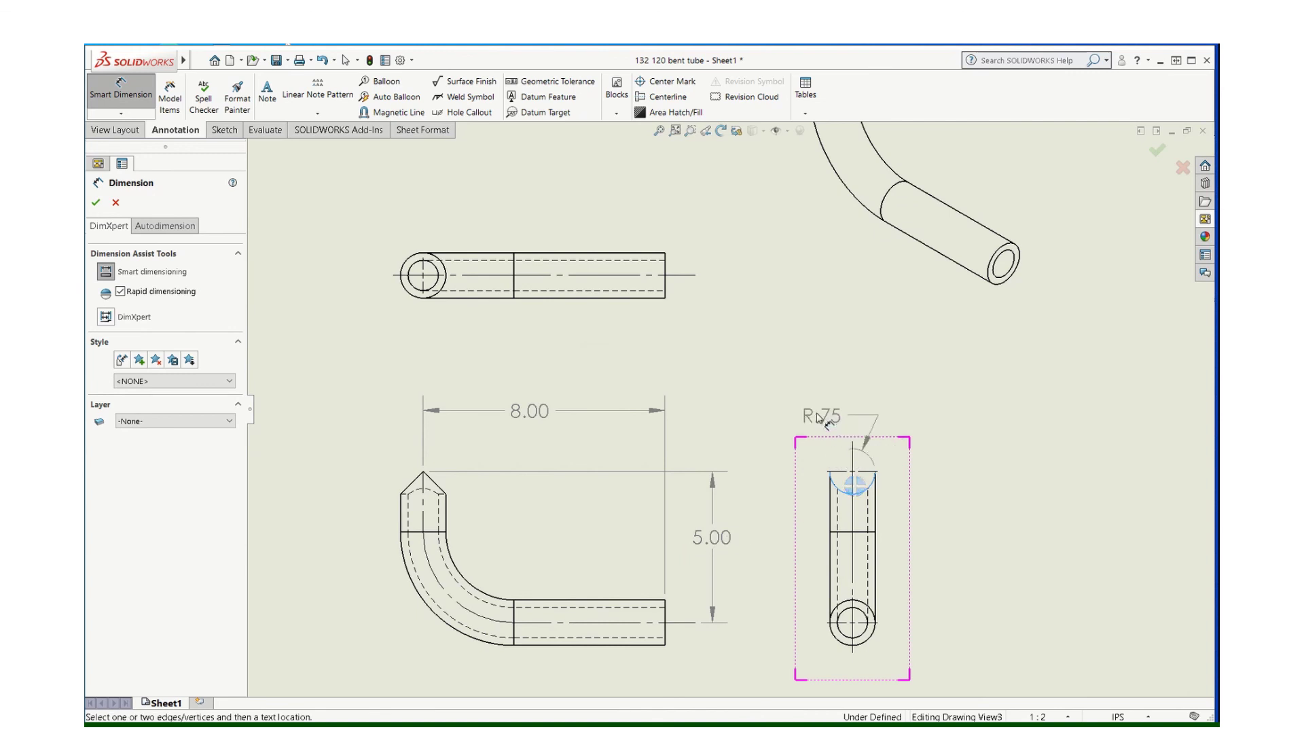
left_click(777, 419)
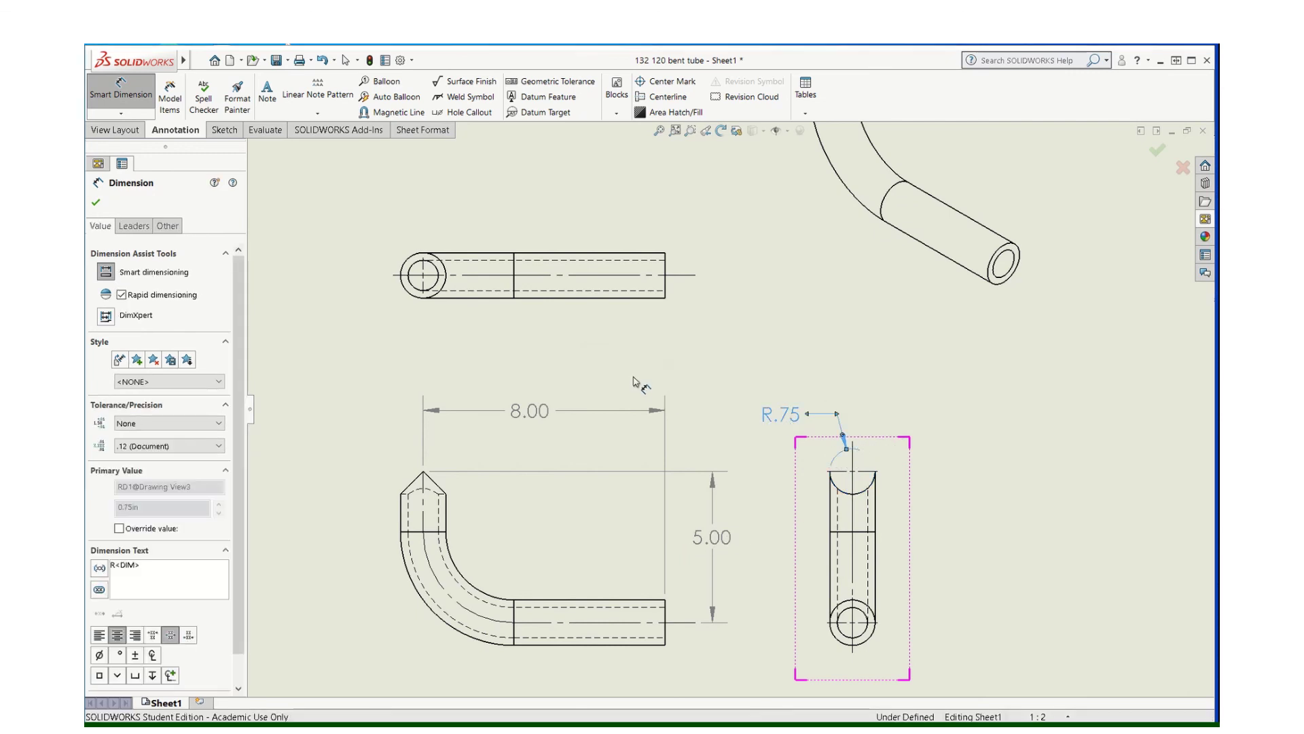
key("Escape")
- Dimension the bend's centerline radius in the base view, placing the text outside the bend at the lower left
scroll(695, 394, "up", 1)
middle_click_drag(696, 394, 667, 345)
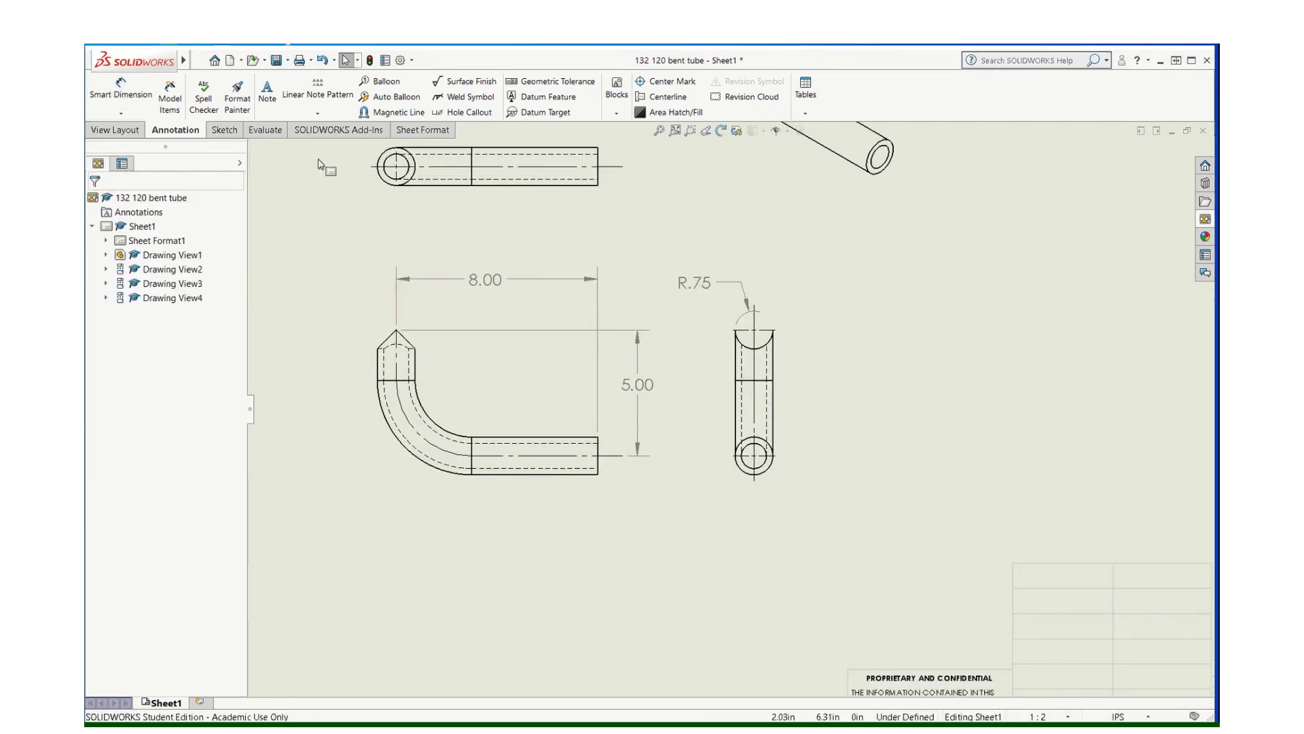
left_click(120, 90)
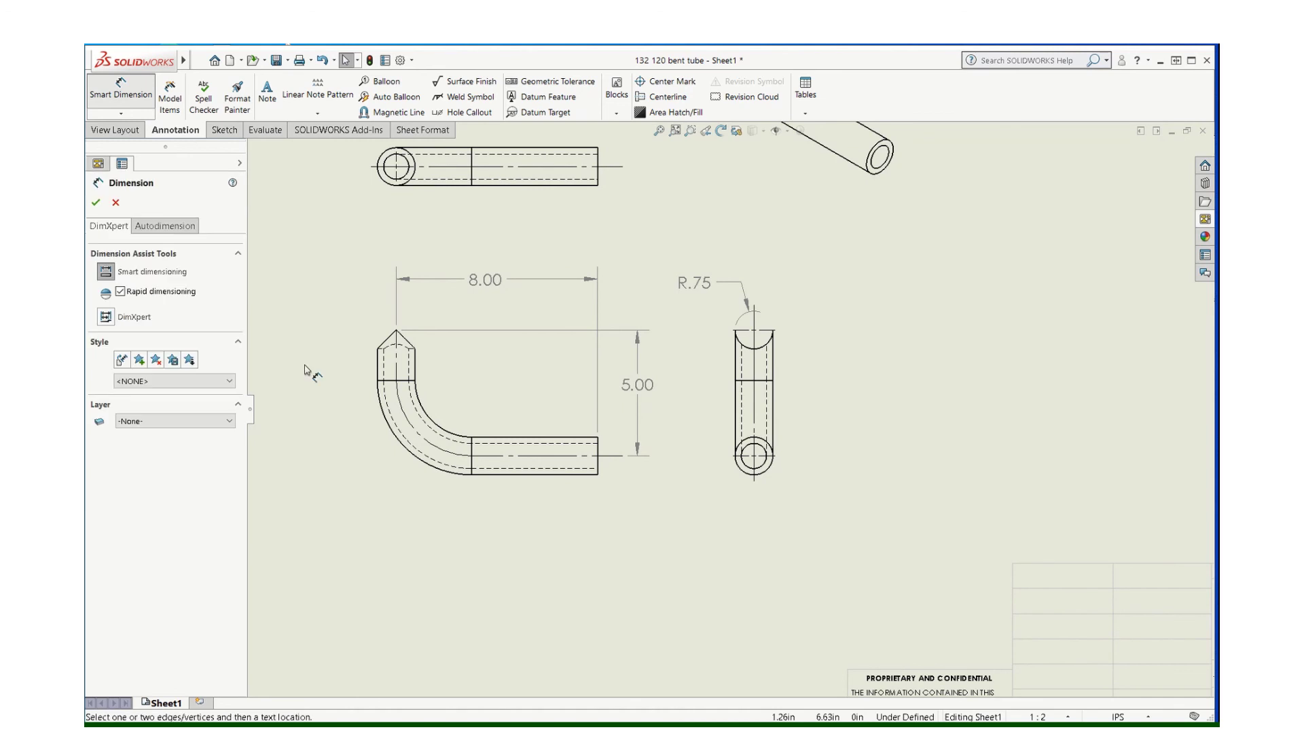
left_click(409, 432)
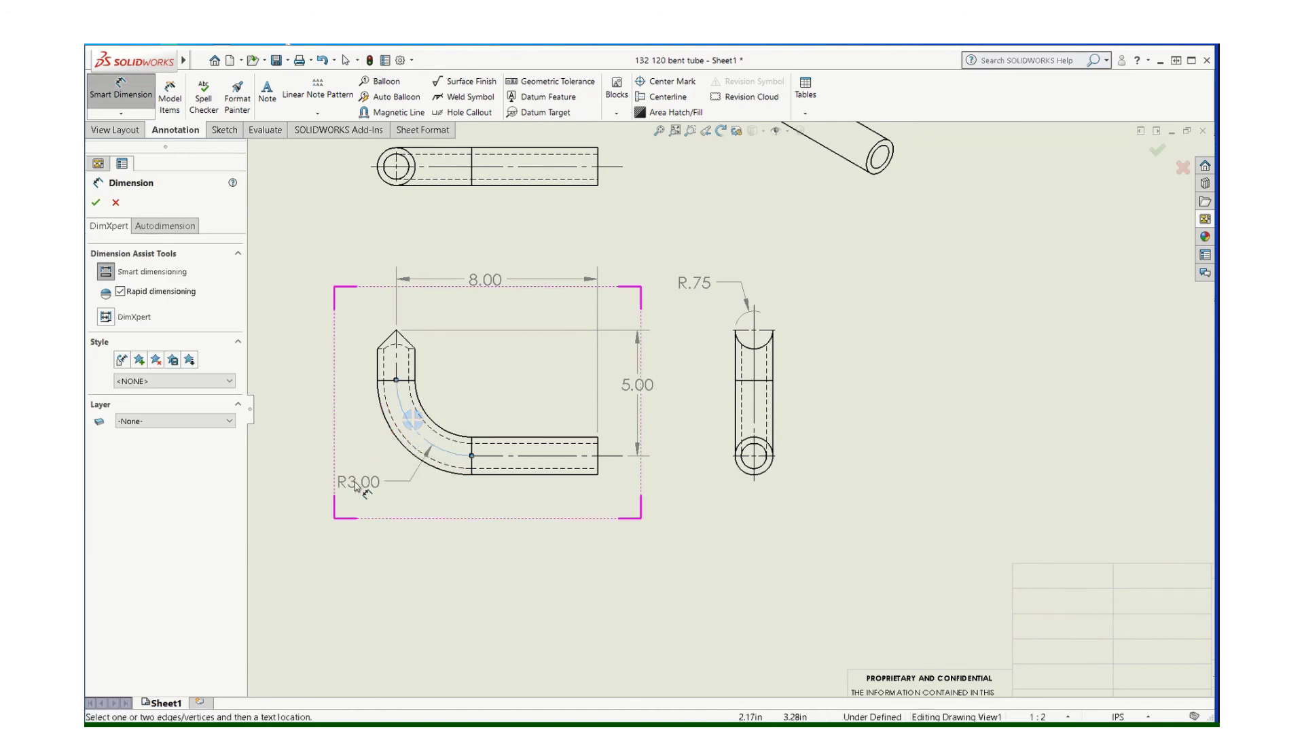
left_click(348, 481)
key("Escape")
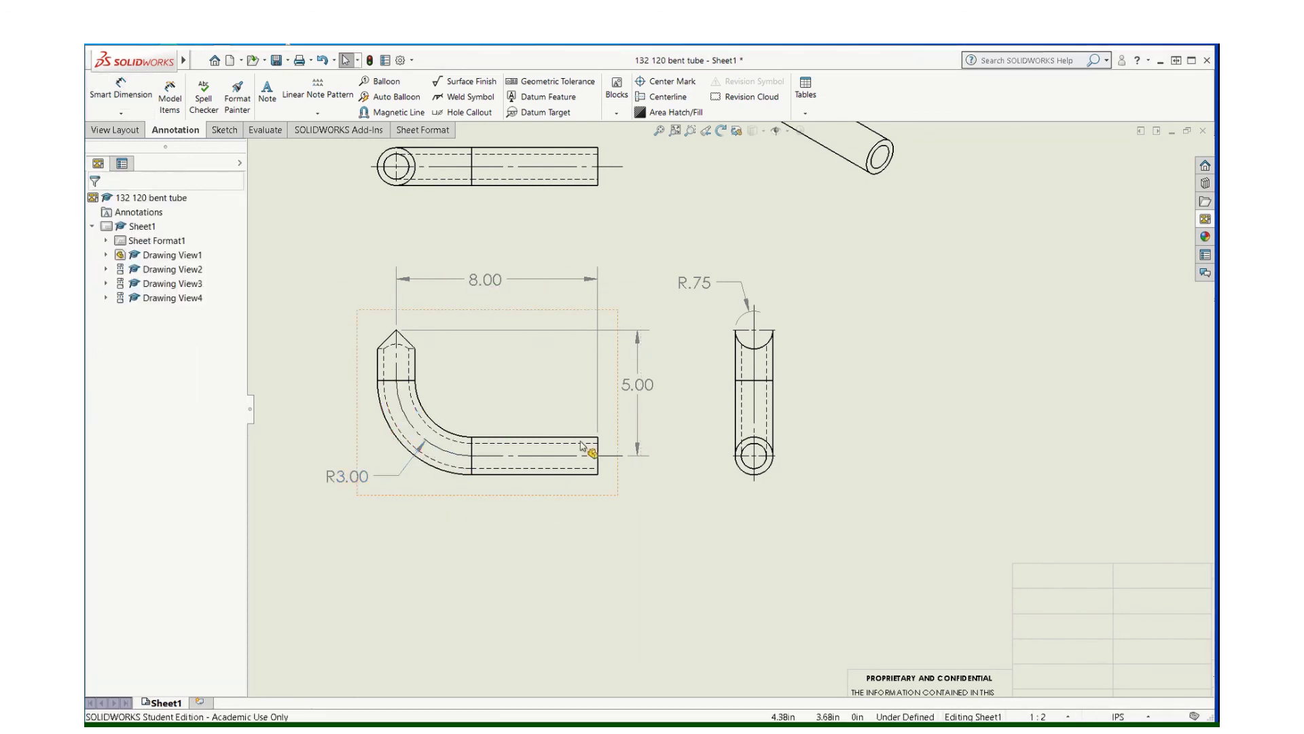
- Dimension the tube's outer and inner diameters in the side view, placing both texts below it on opposite sides
scroll(657, 396, "up", 2)
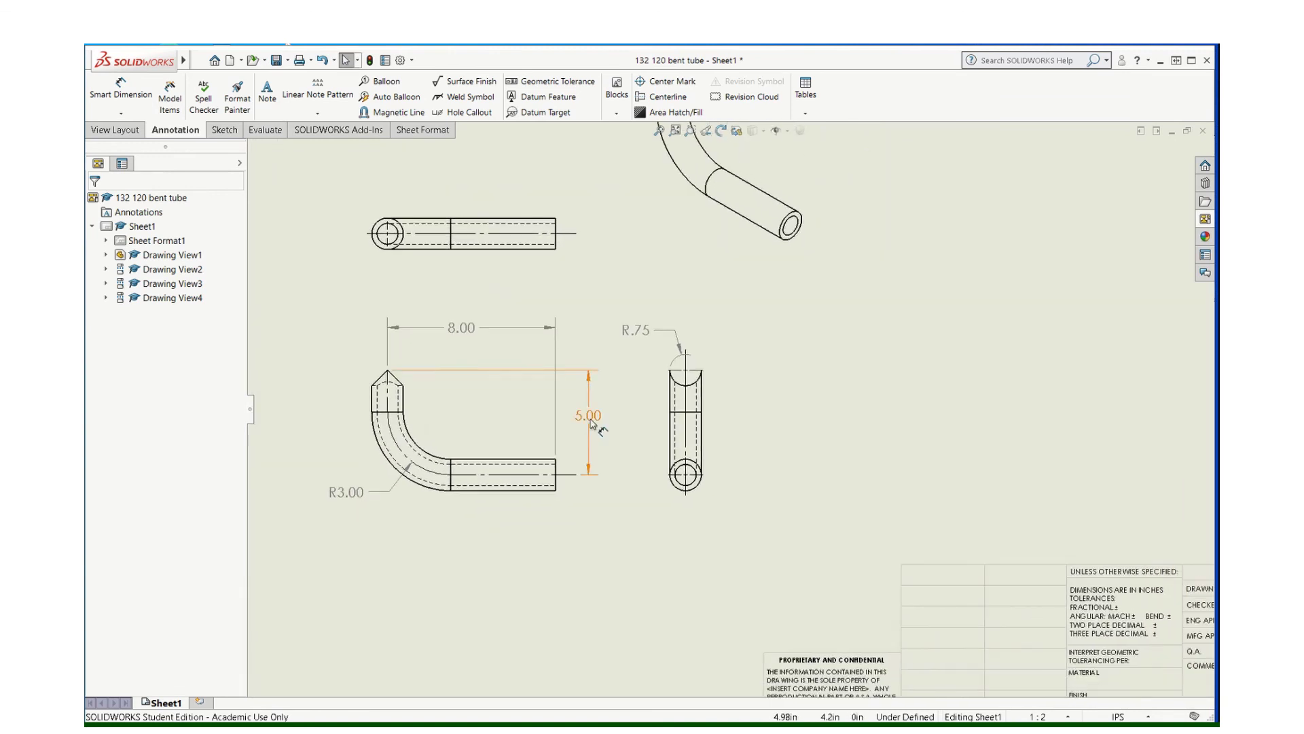
left_click(123, 92)
scroll(726, 457, "down", 1)
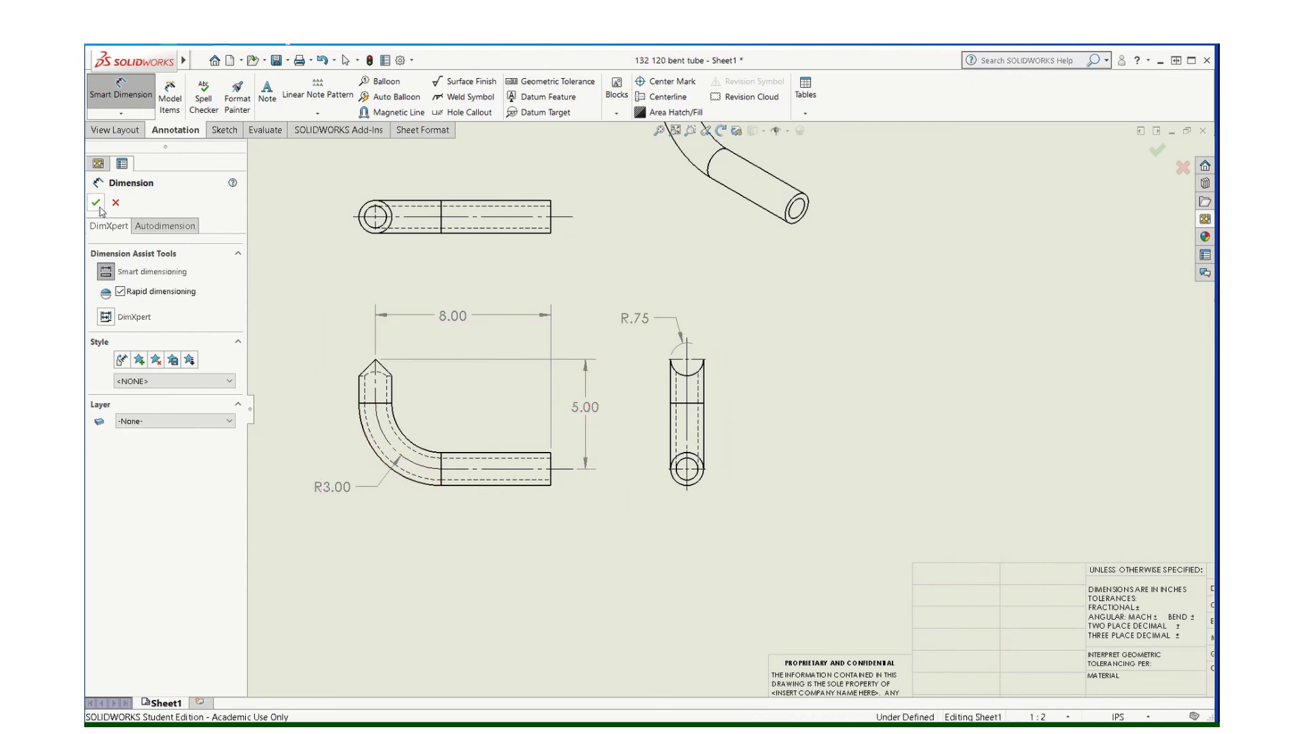
key("Escape")
left_click(131, 91)
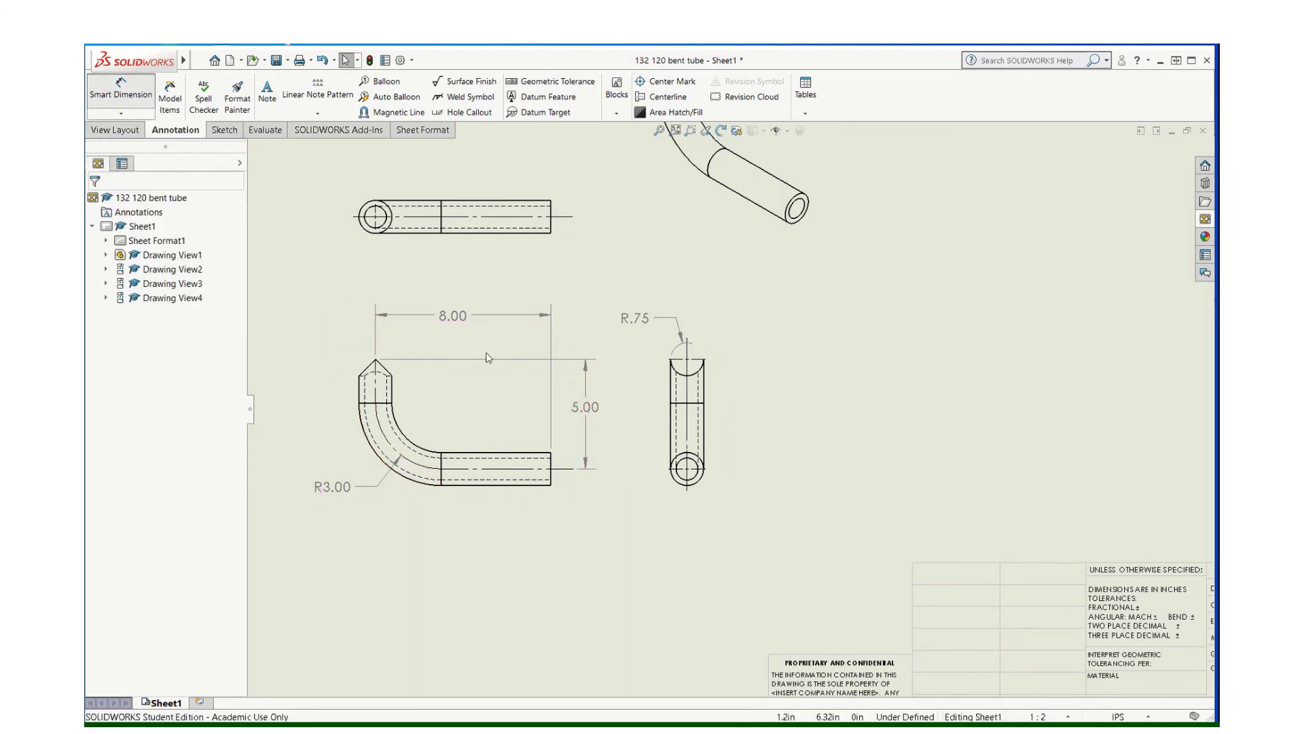
left_click(682, 483)
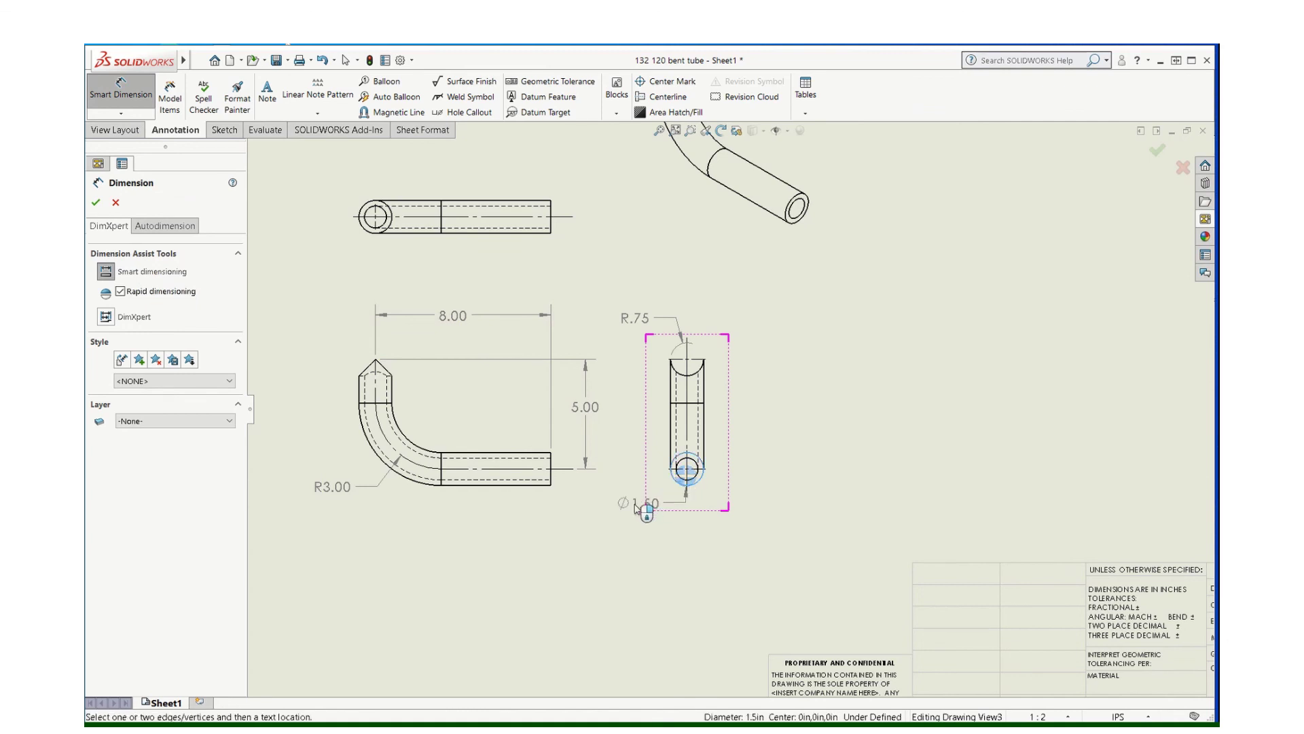
left_click(621, 506)
left_click(697, 479)
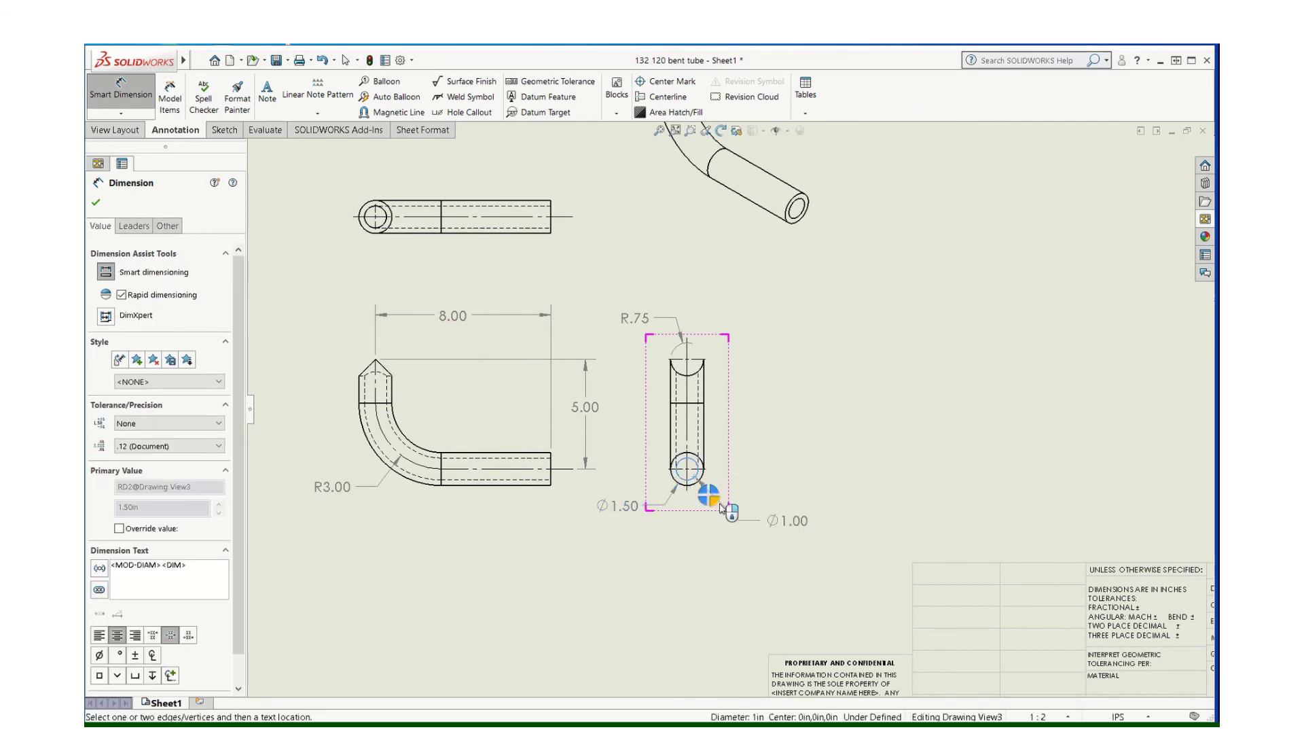
left_click(769, 516)
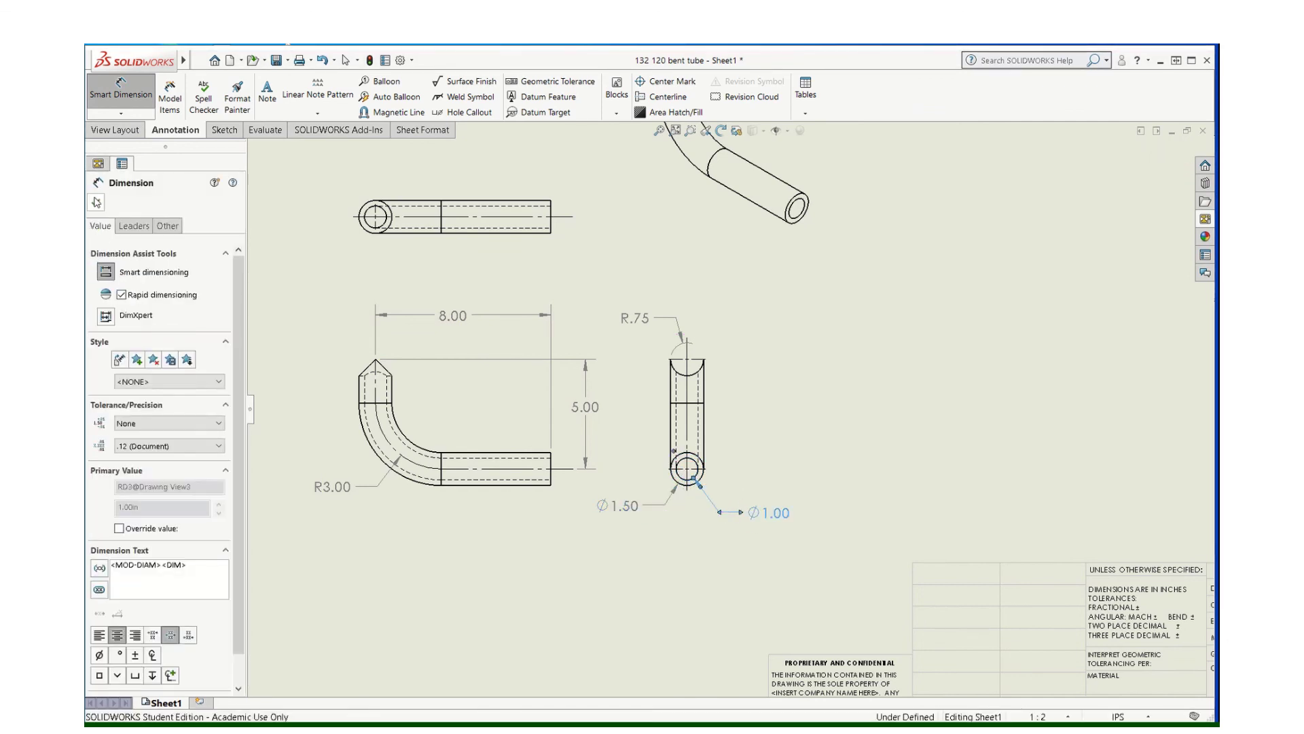
key("Escape")
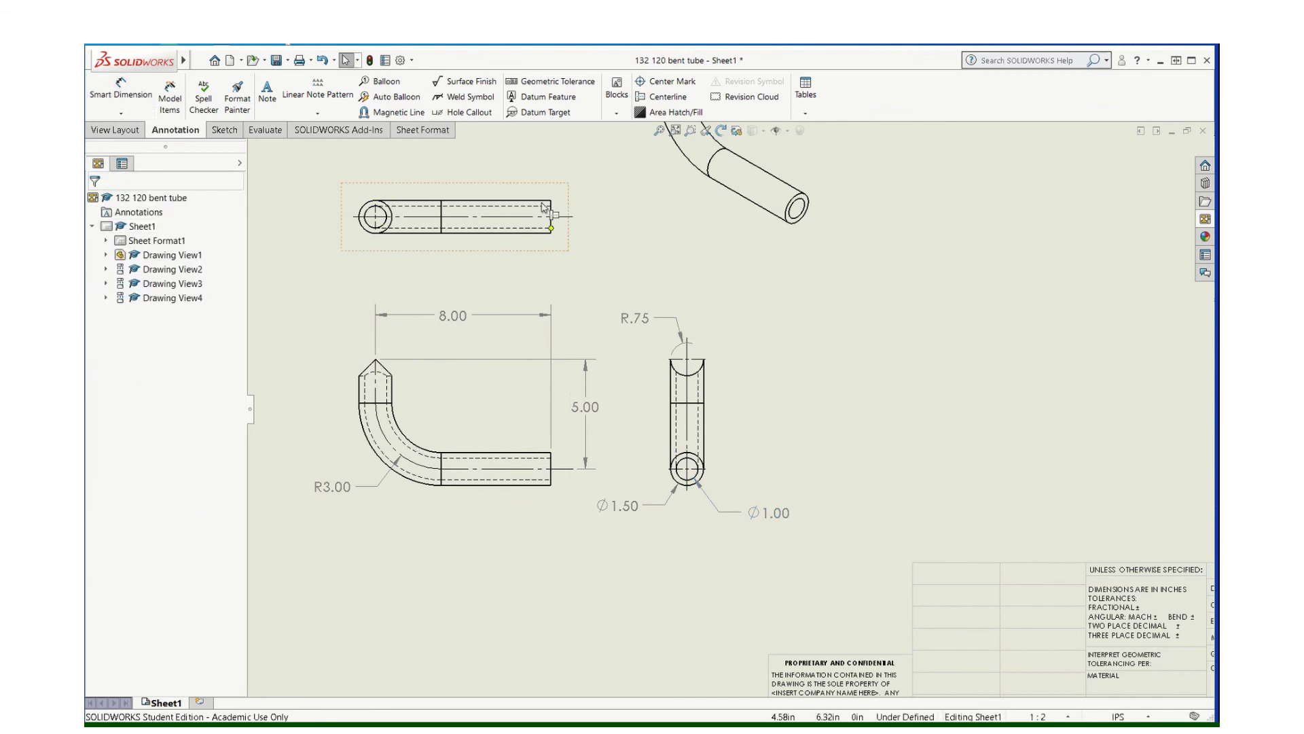
- Place a new text note without a leader just below the base view
left_click(268, 94)
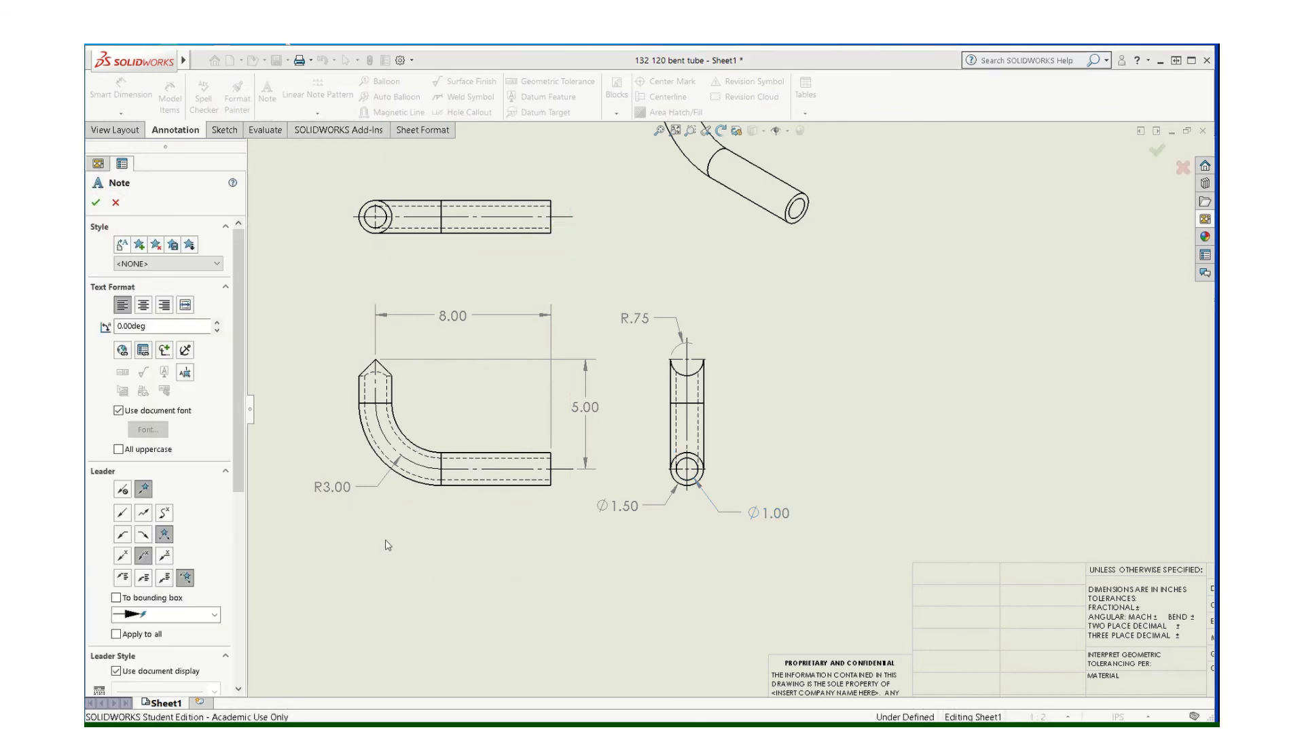
left_click(396, 549)
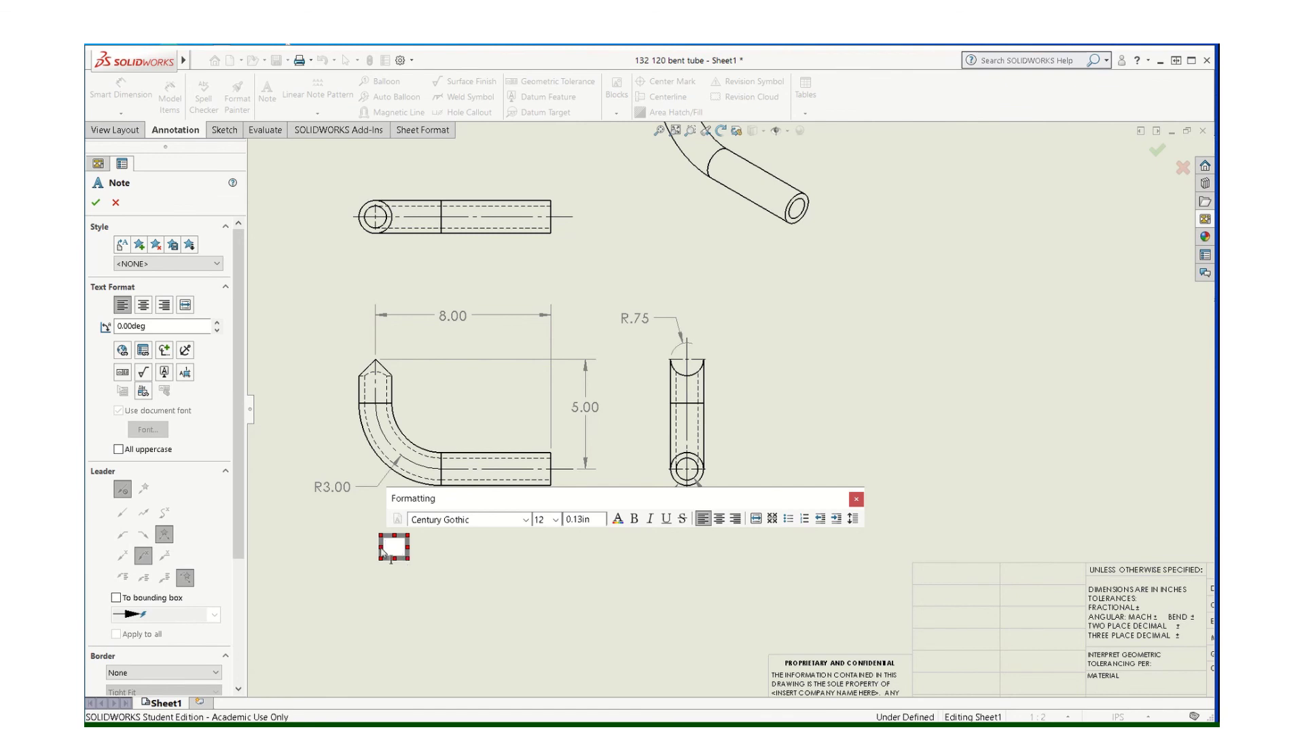
left_click(164, 350)
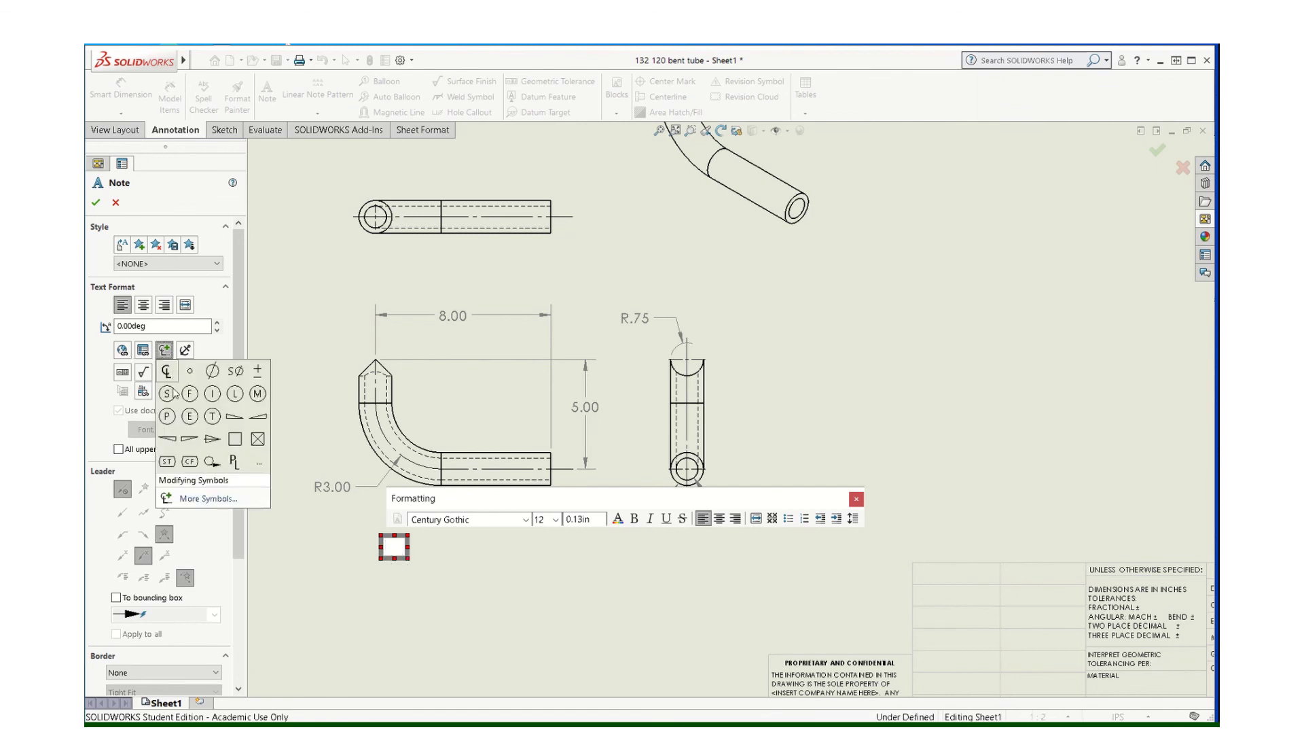
left_click(213, 371)
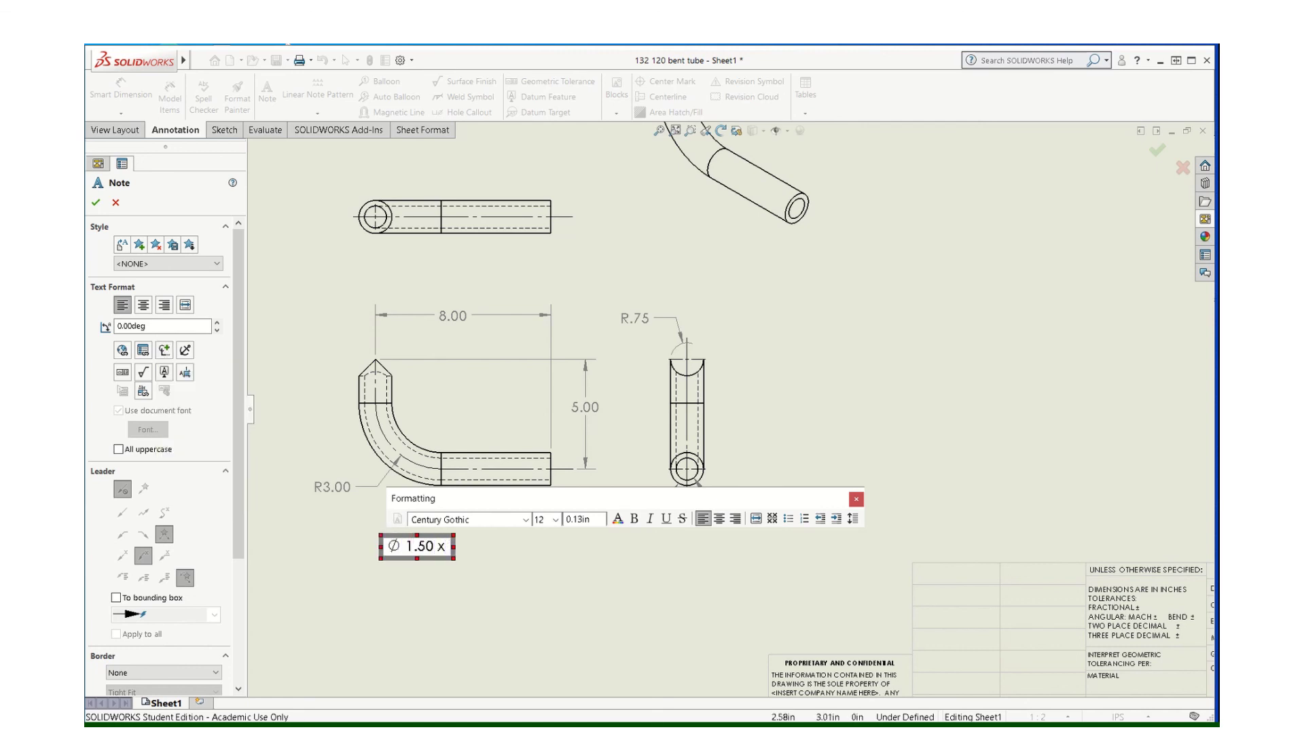
key("BackSpace")
key("BackSpace")
key("BackSpace")
key("BackSpace")
key("BackSpace")
key("BackSpace")
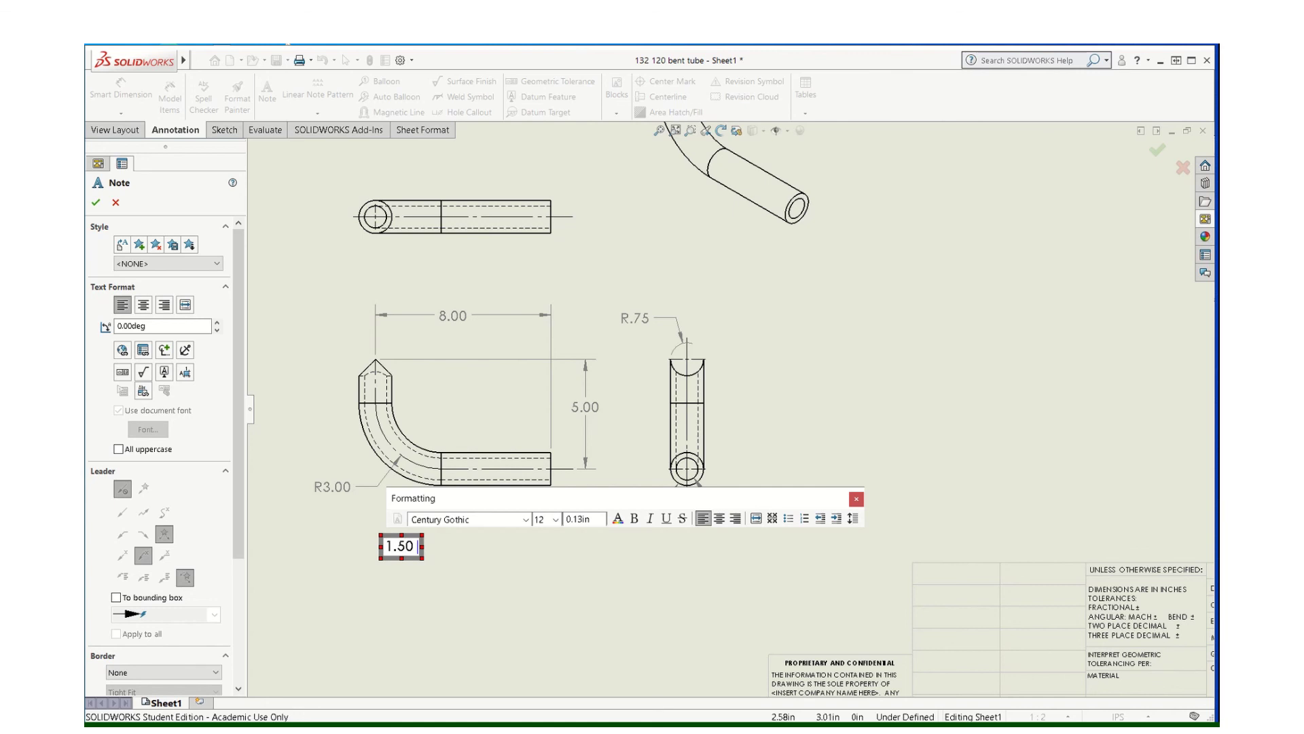
- Enter "1.50 OD x 1.00 ID DOM STEEL TUBING" as the text of the note below the base view and finish the note
type("1.50 OD x 1.00 ID DOM s")
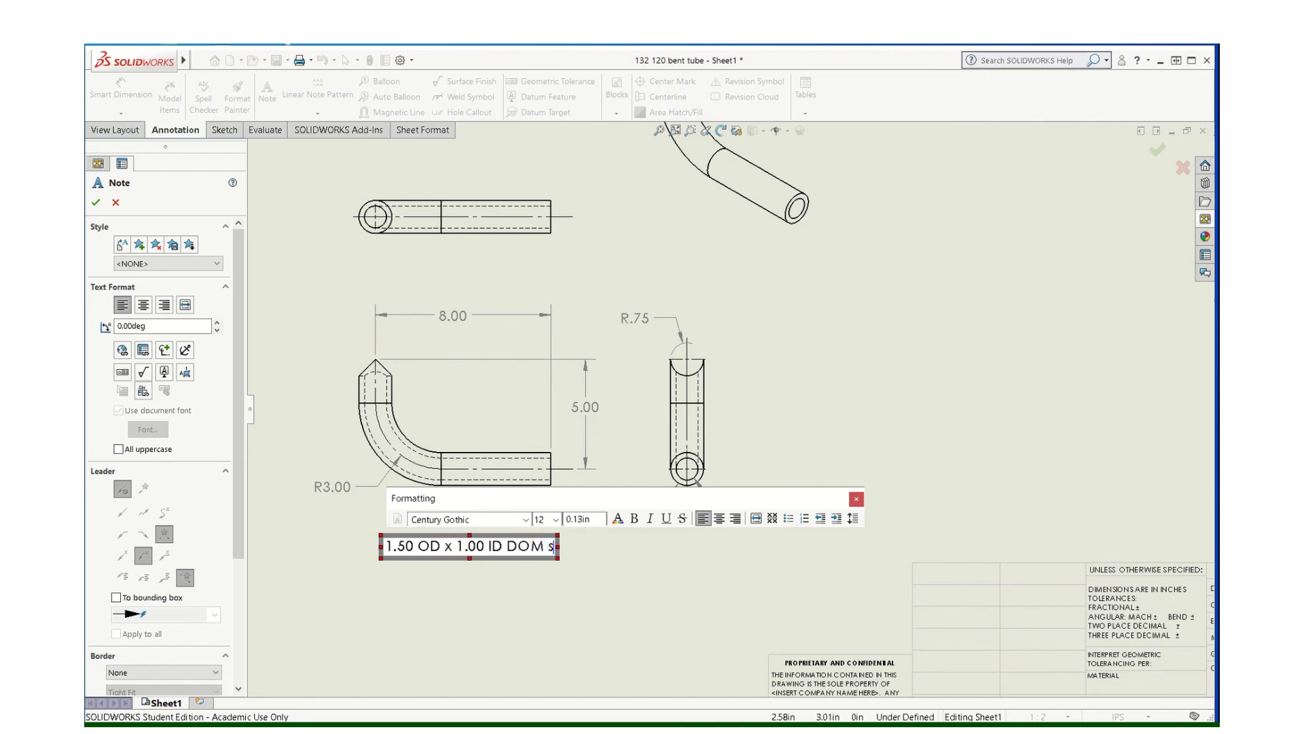
key("BackSpace")
key("BackSpace")
key("BackSpace")
type("STEEL T")
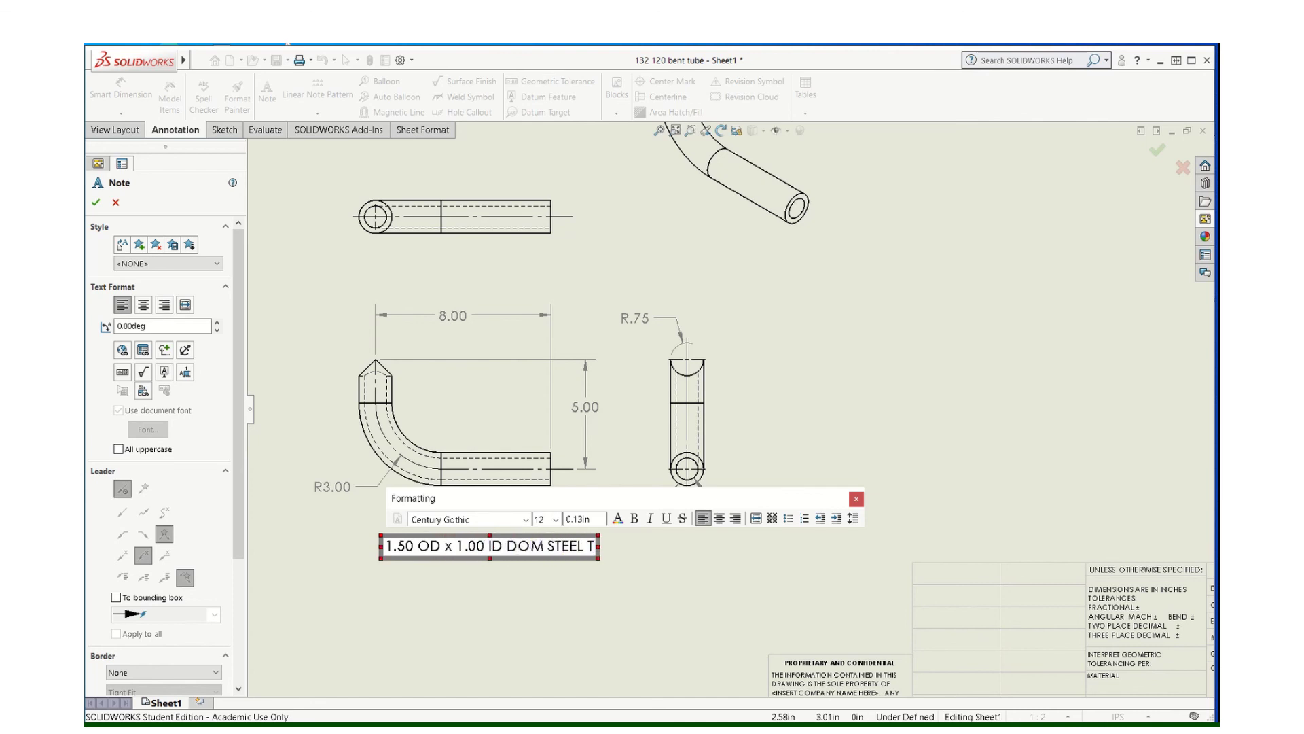
type("UBIN")
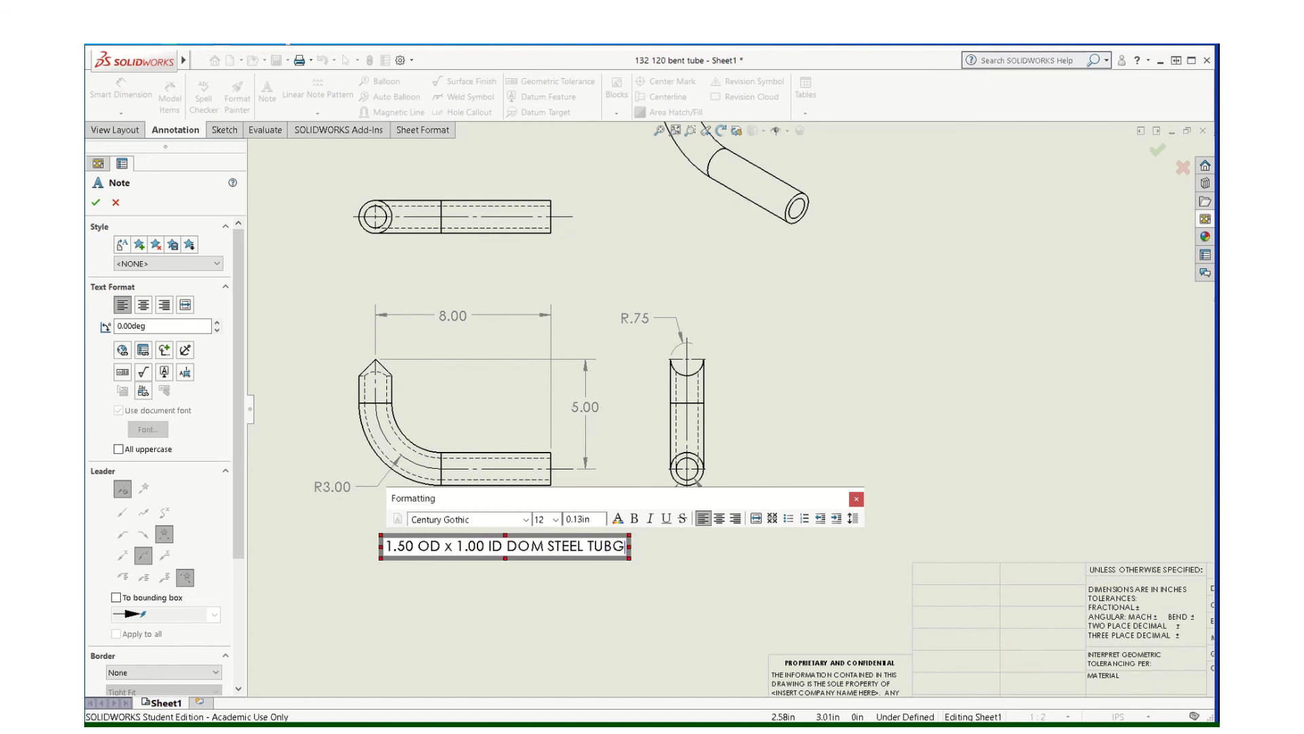
type("G")
key("Escape")
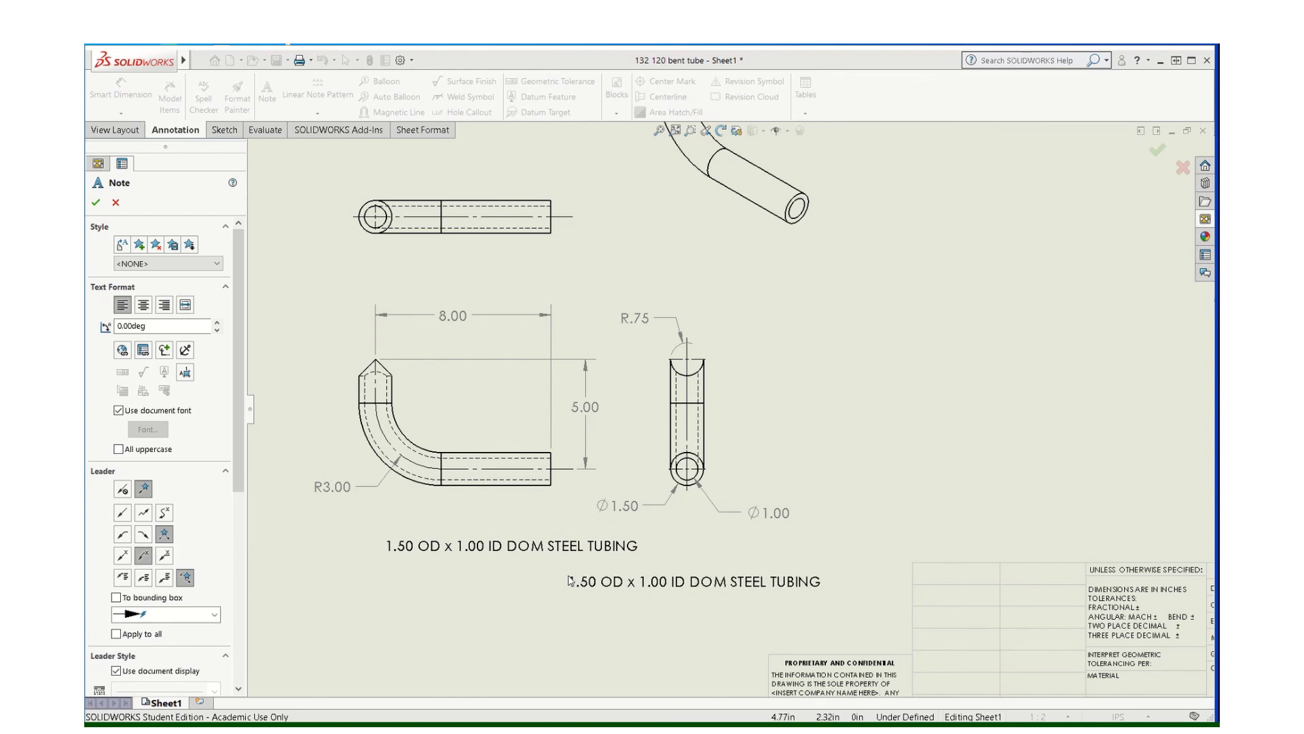
key("Escape")
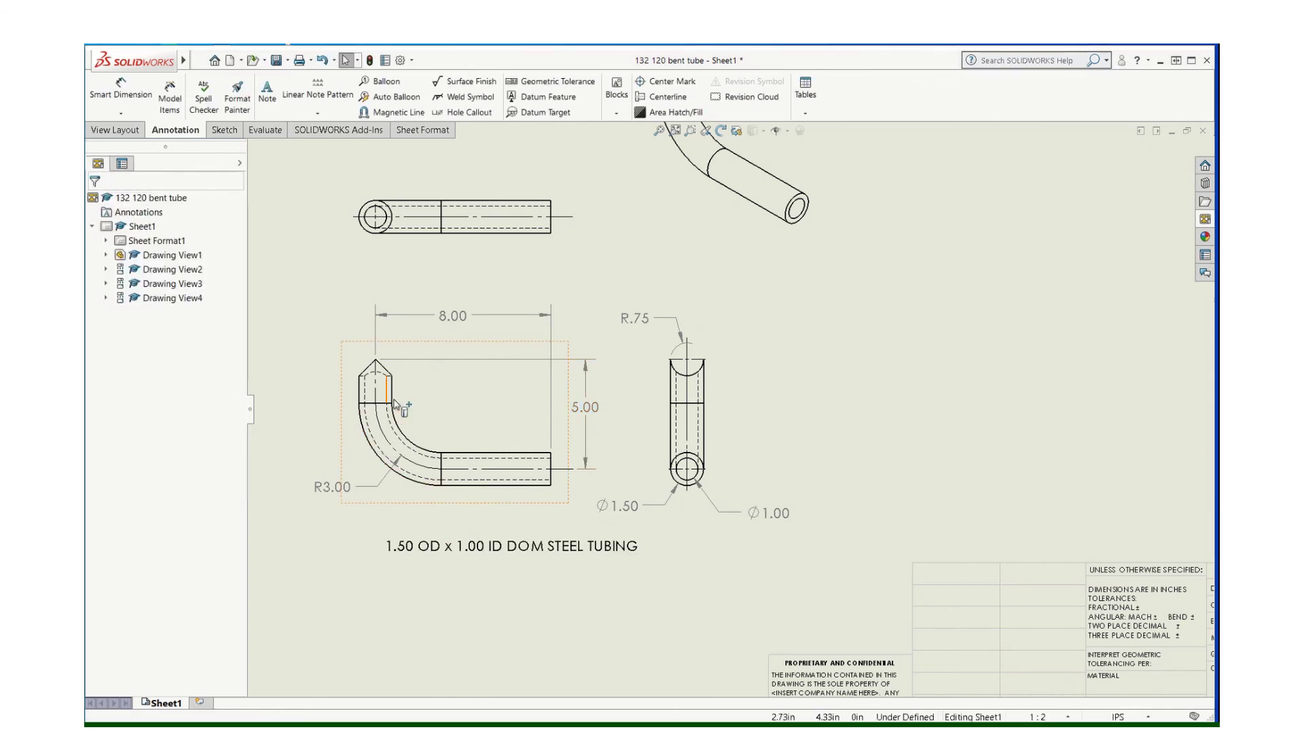
- Dimension the angle between the centerlines of the vertical and horizontal legs in the base view, placing the text inside the bend
left_click(137, 99)
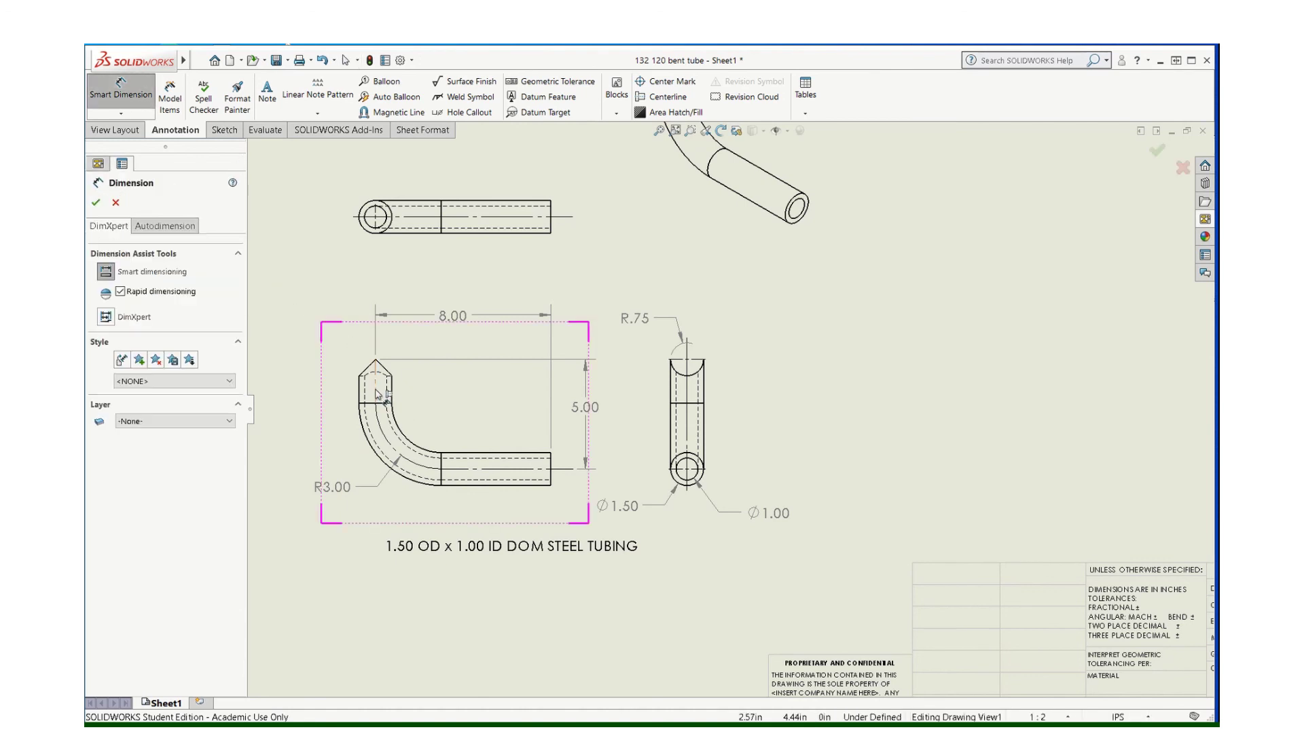
left_click(500, 468)
left_click(435, 412)
key("Escape")
scroll(735, 410, "up", 2)
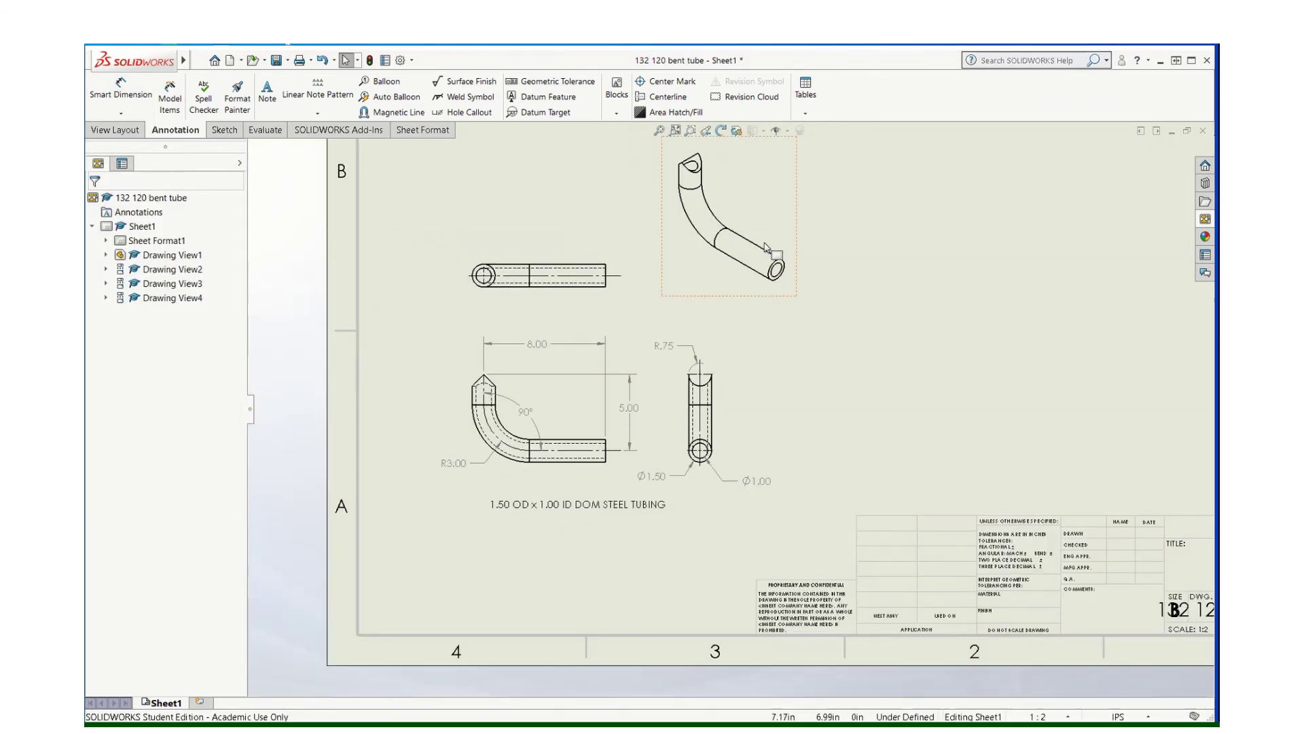
scroll(849, 421, "up", 3)
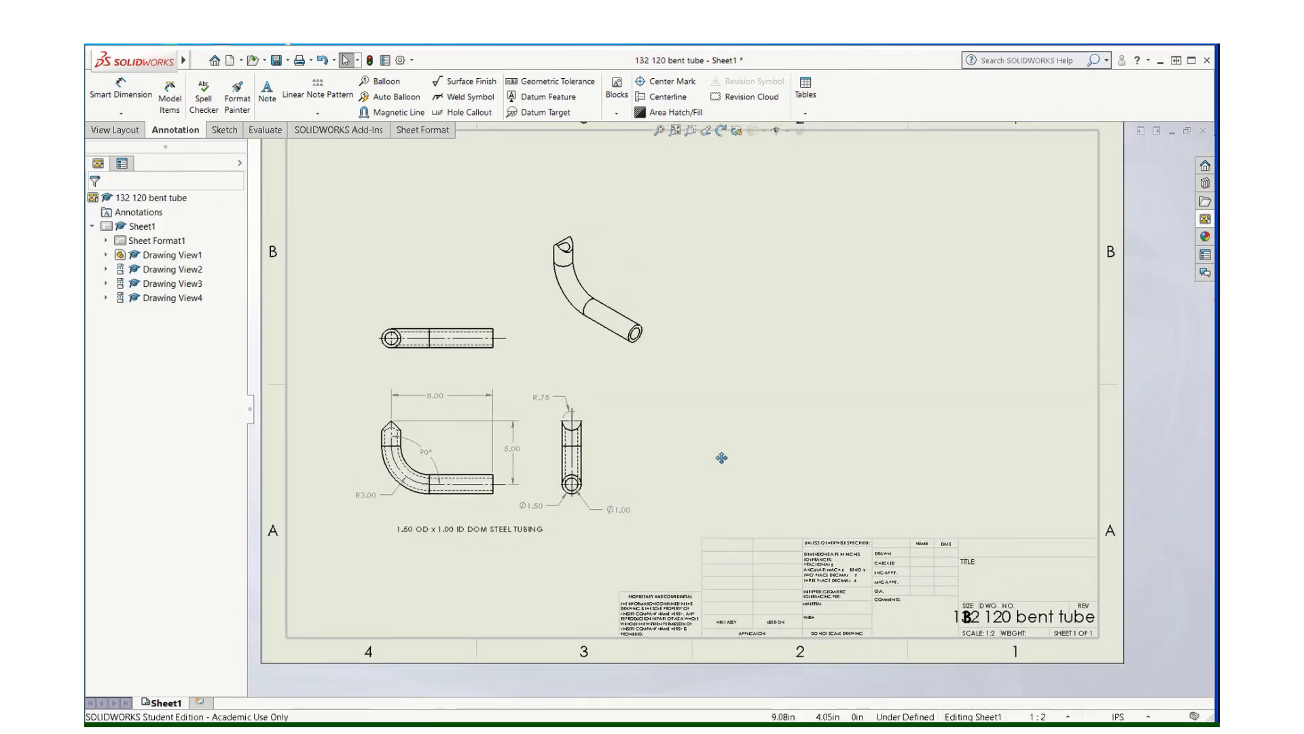